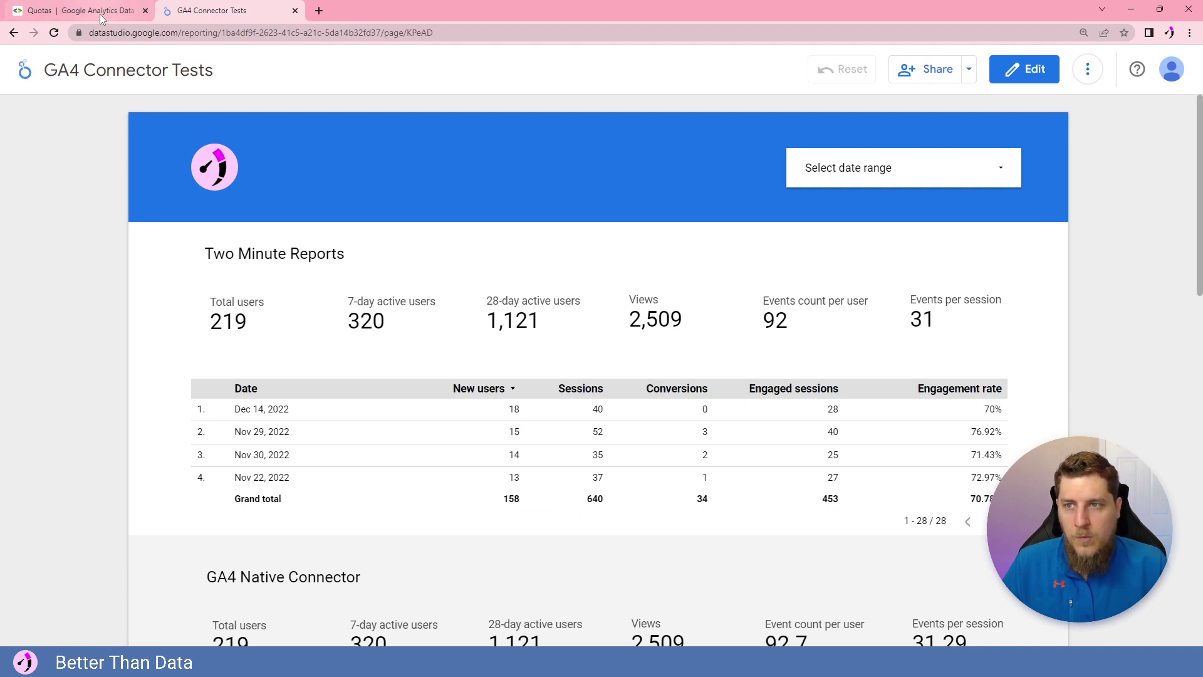
# Switch to the Google Analytics Data API Quotas page and enlarge it to 125%
pyautogui.click(100, 13)
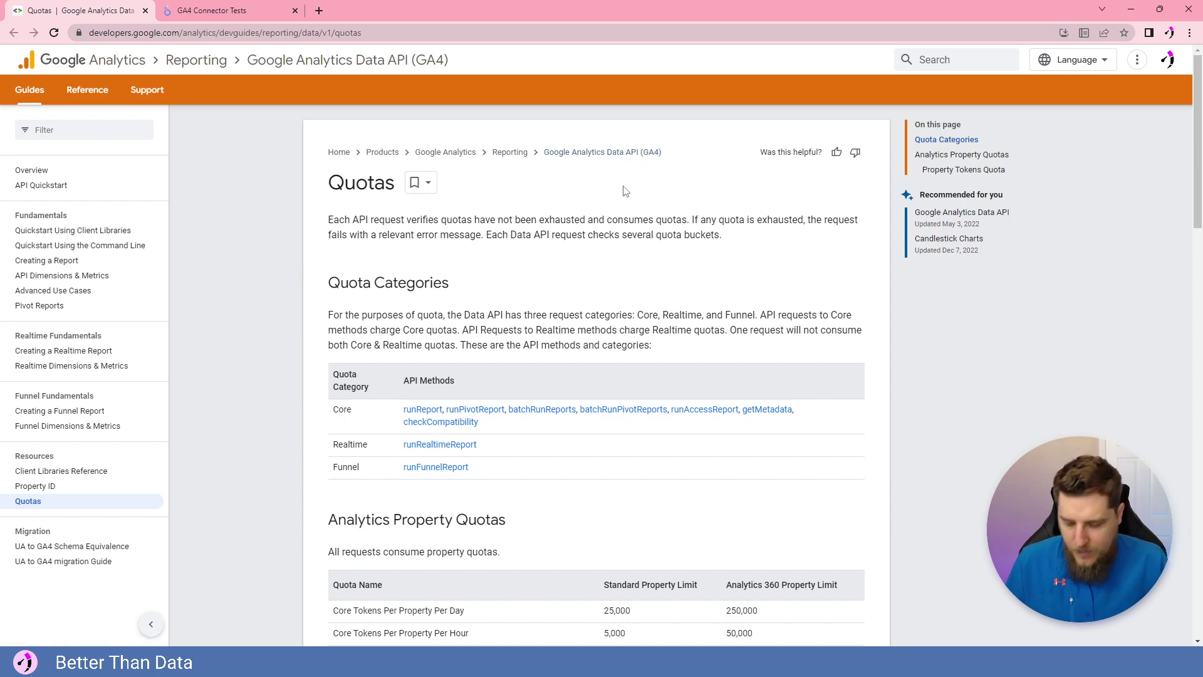
pyautogui.hotkey('ctrl', '+')
pyautogui.hotkey('ctrl', '+')
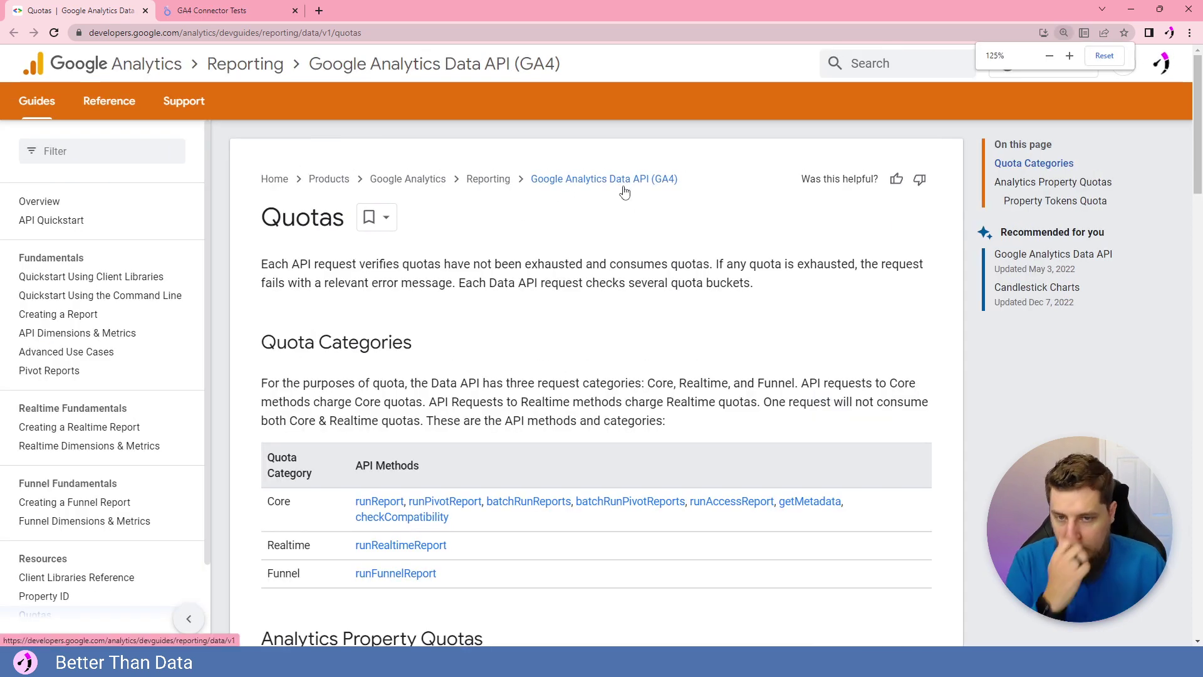
pyautogui.moveTo(261, 222); pyautogui.dragTo(341, 227)
pyautogui.click(362, 311)
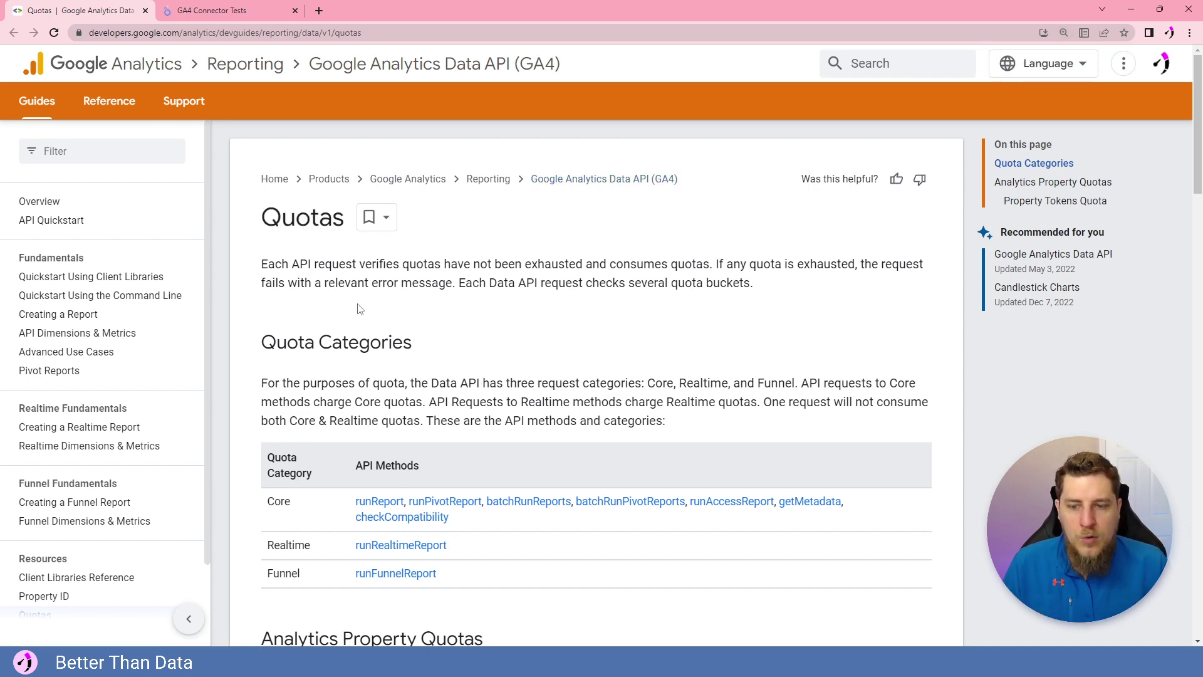
# Examine the Core, Realtime and Funnel request categories in the Quota Categories table
pyautogui.scroll(-3, 360, 312)
pyautogui.doubleClick(281, 292)
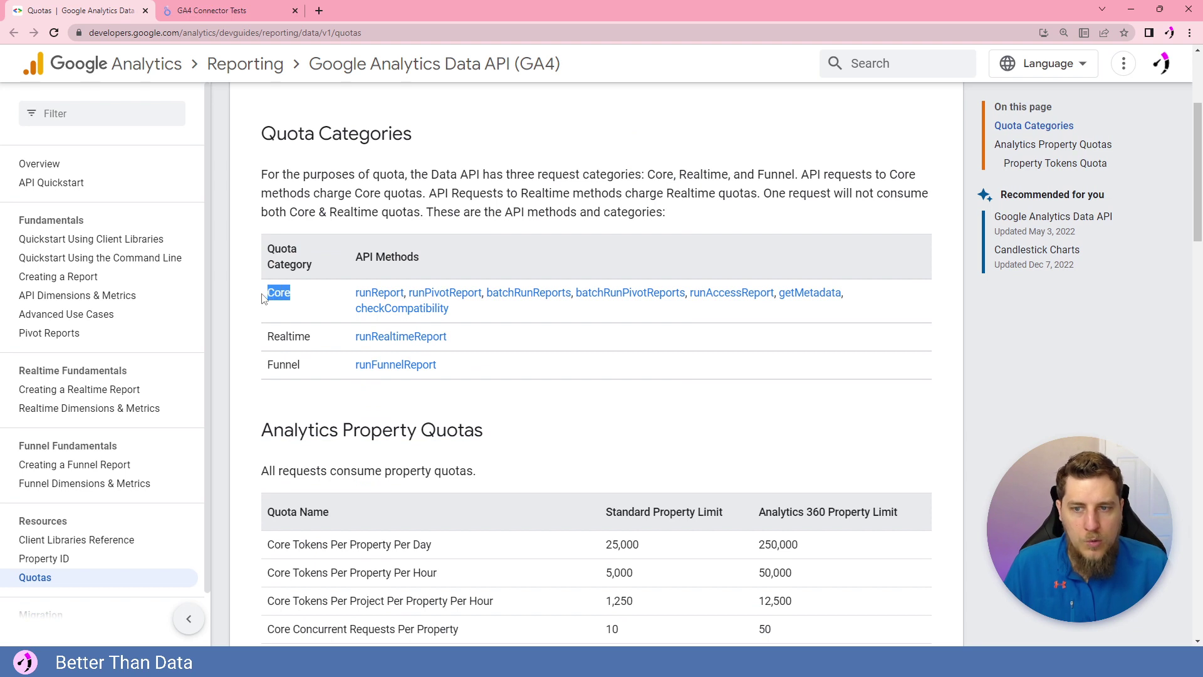
pyautogui.doubleClick(315, 337)
pyautogui.moveTo(315, 337); pyautogui.dragTo(317, 367)
pyautogui.click(316, 367)
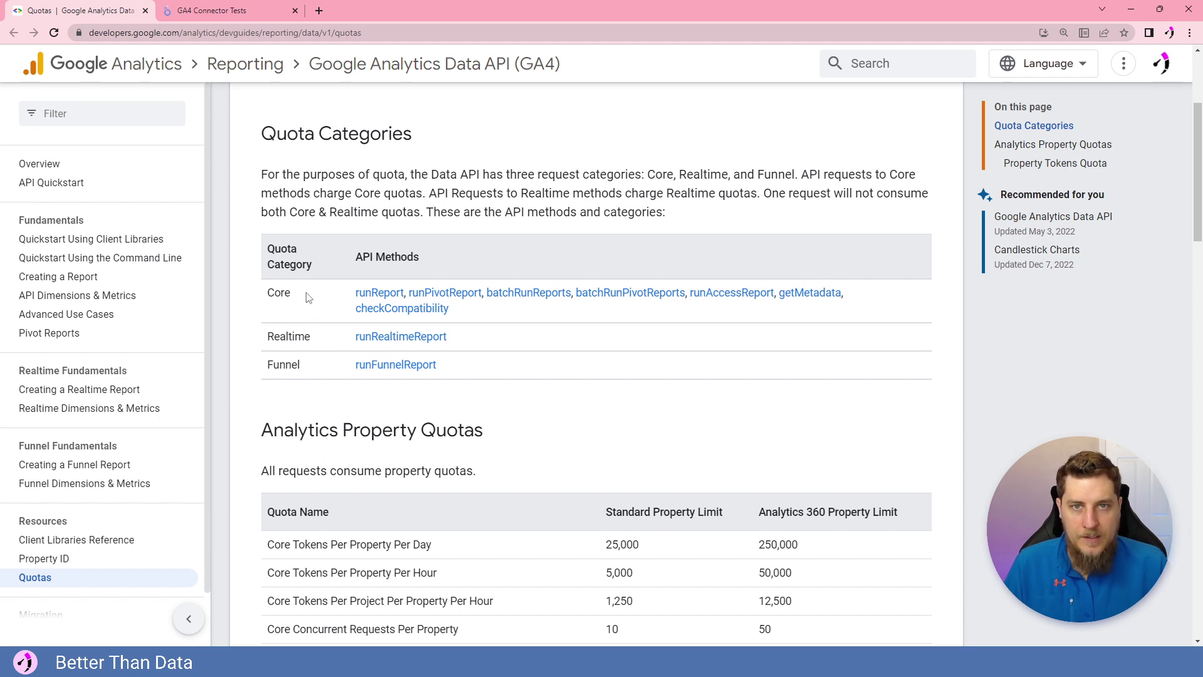
pyautogui.moveTo(304, 298); pyautogui.dragTo(266, 299)
pyautogui.click(265, 299)
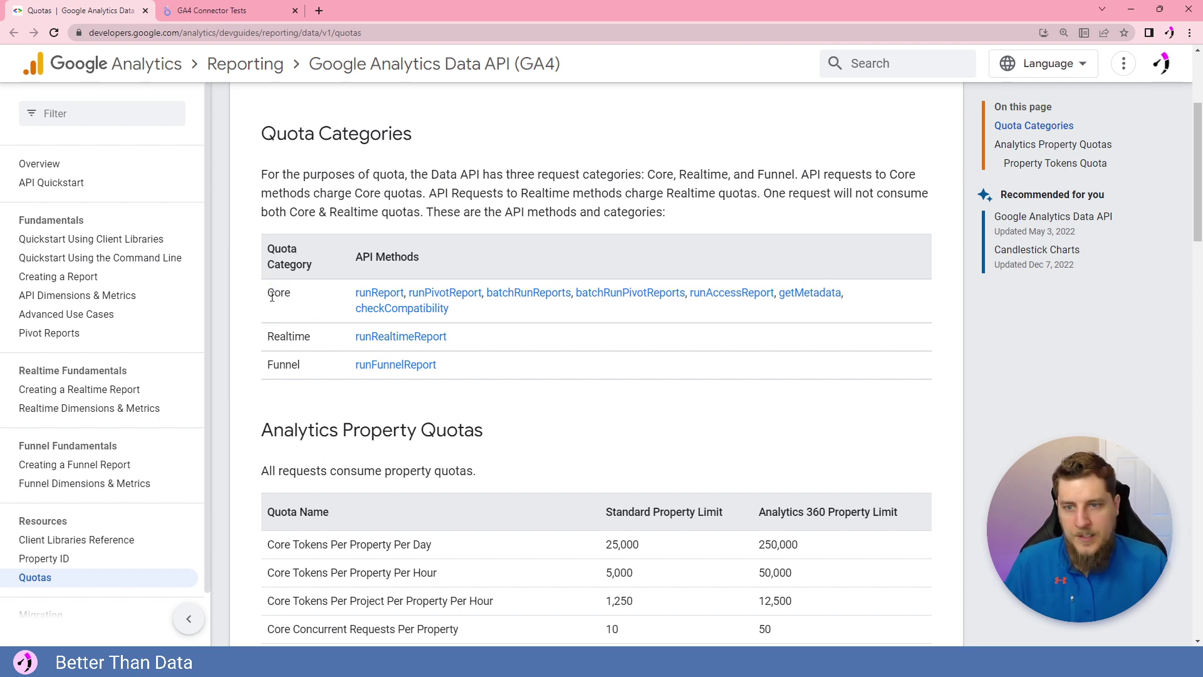
pyautogui.moveTo(271, 296); pyautogui.dragTo(296, 301)
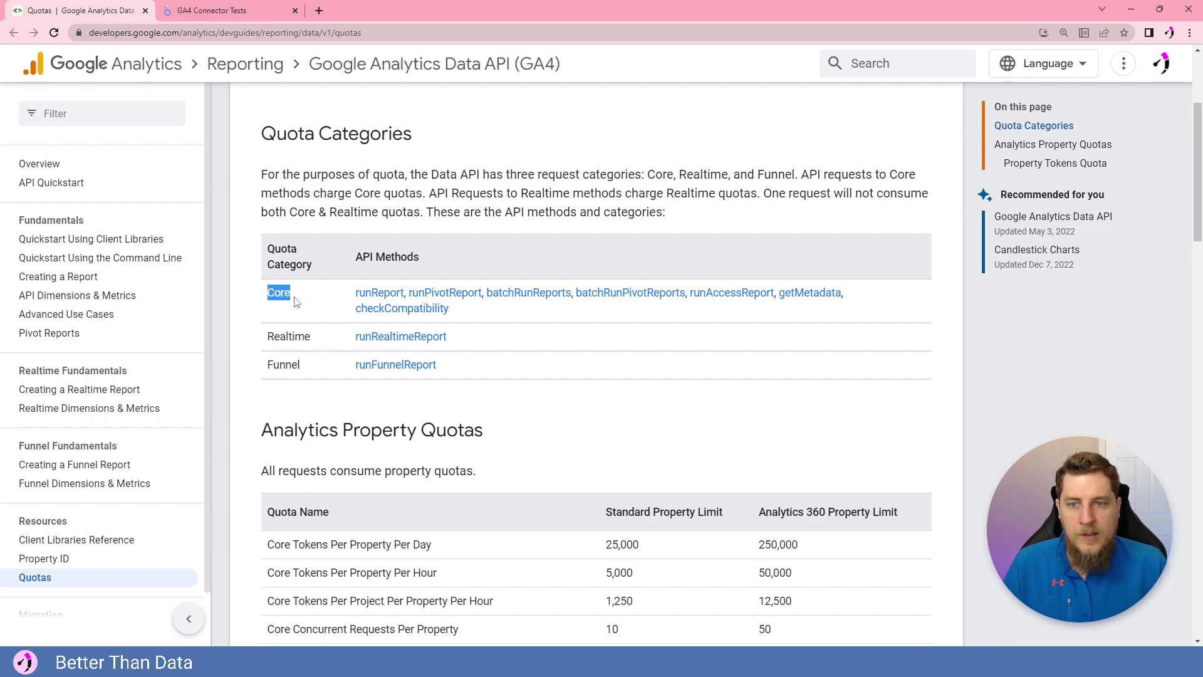
pyautogui.click(295, 302)
# Examine the standard property limits for core tokens per day, per hour and per project, and for core concurrent requests
pyautogui.scroll(-3, 296, 302)
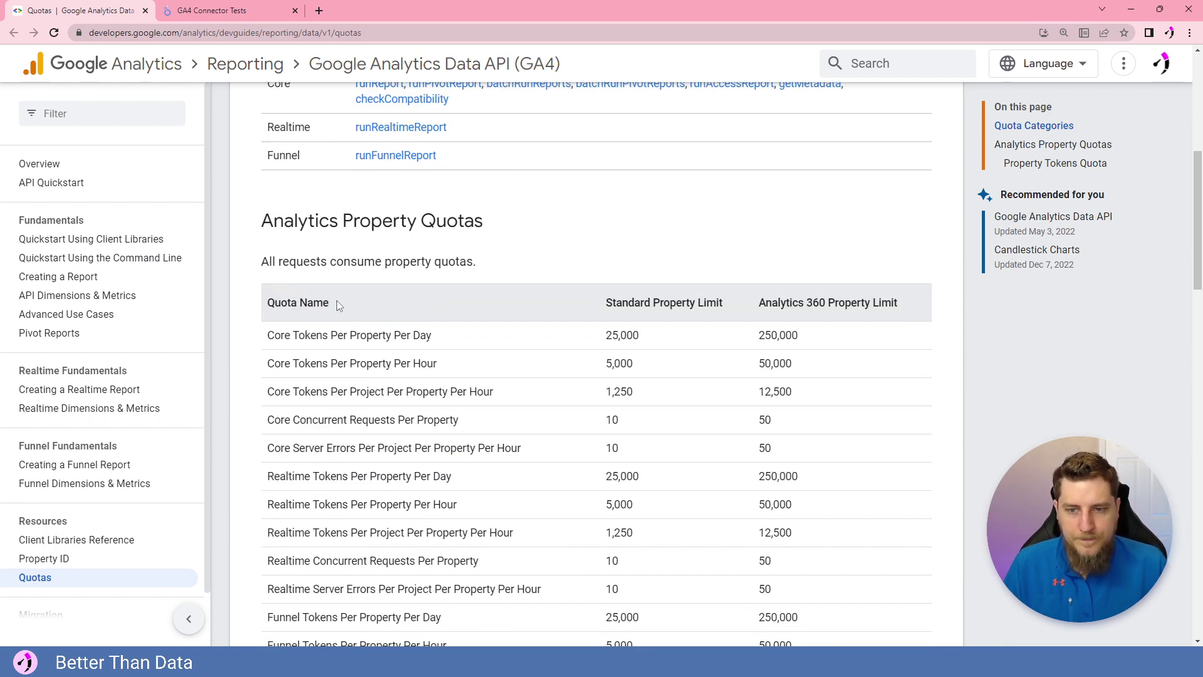
pyautogui.moveTo(268, 337); pyautogui.dragTo(299, 337)
pyautogui.moveTo(285, 391); pyautogui.dragTo(301, 448)
pyautogui.moveTo(592, 349); pyautogui.dragTo(634, 363)
pyautogui.click(634, 367)
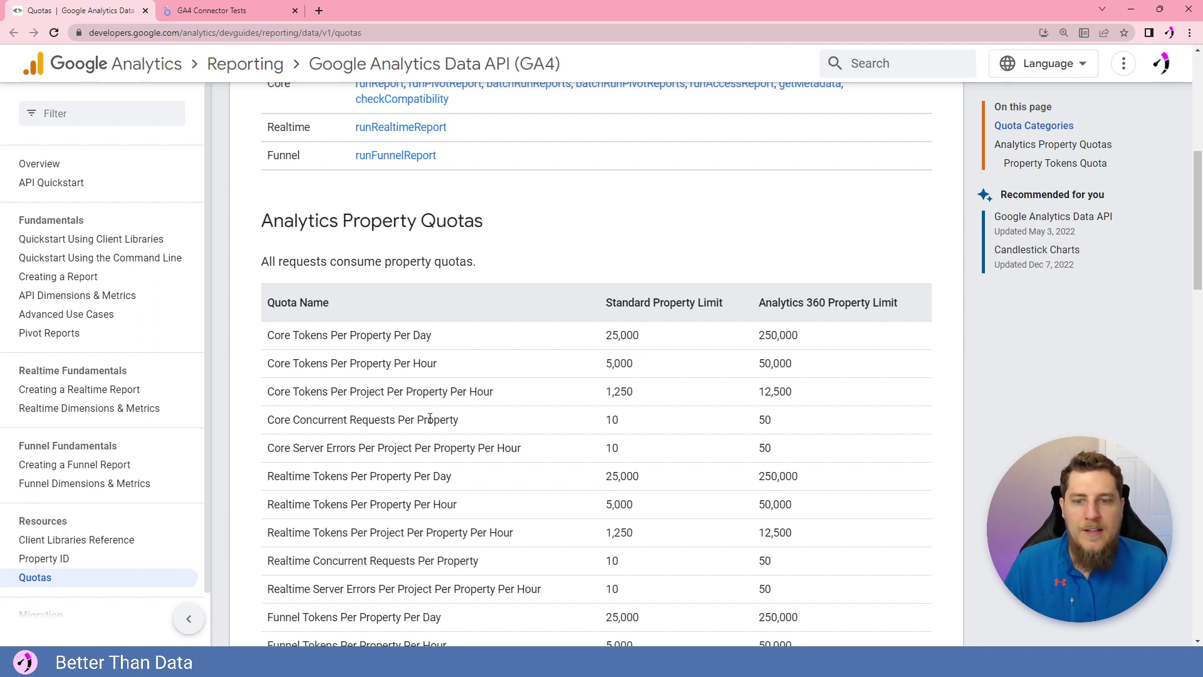
pyautogui.moveTo(640, 396); pyautogui.dragTo(596, 393)
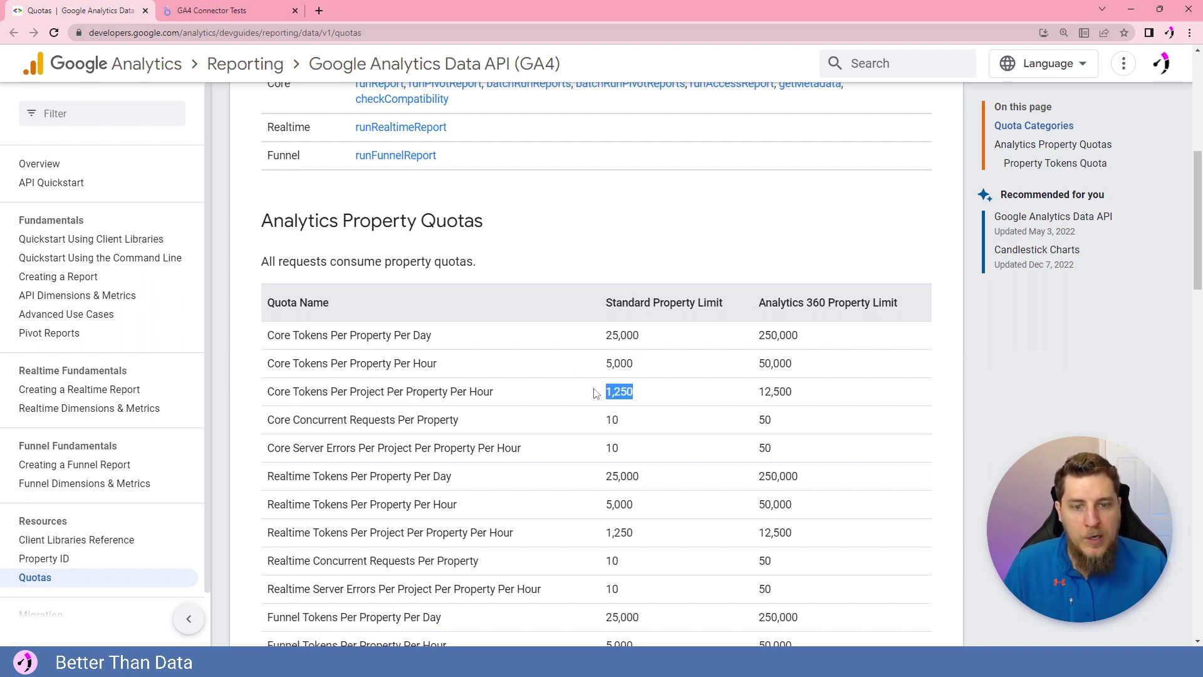
pyautogui.click(598, 393)
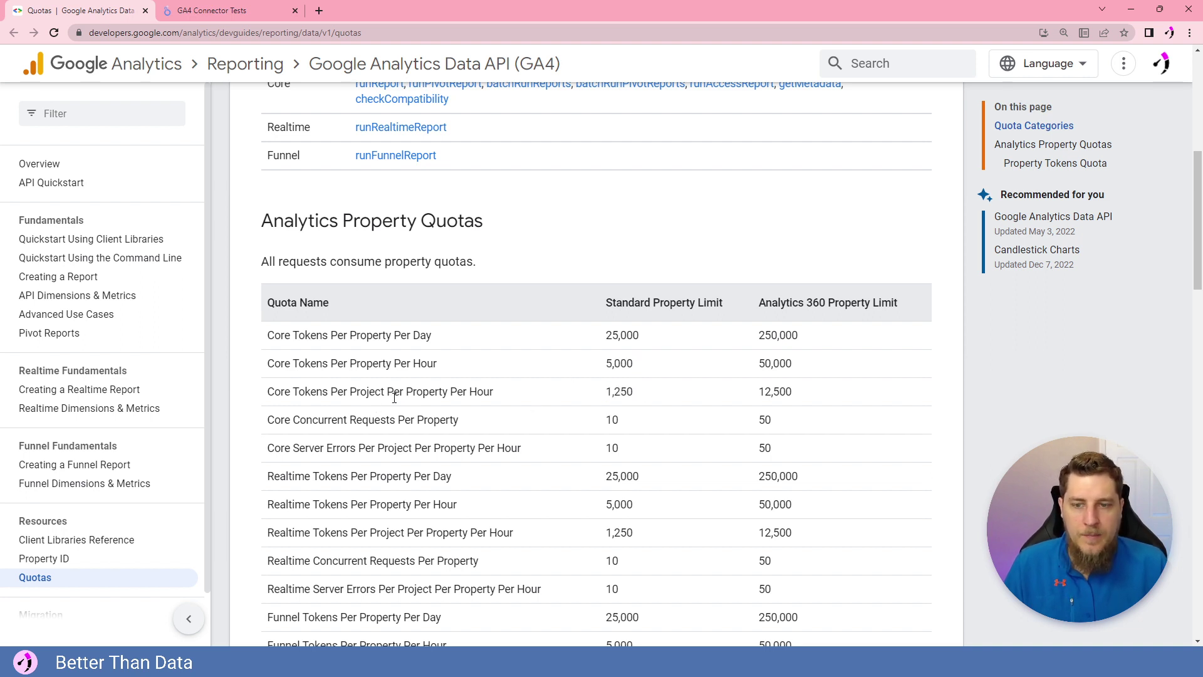
pyautogui.moveTo(382, 392); pyautogui.dragTo(332, 389)
pyautogui.click(332, 389)
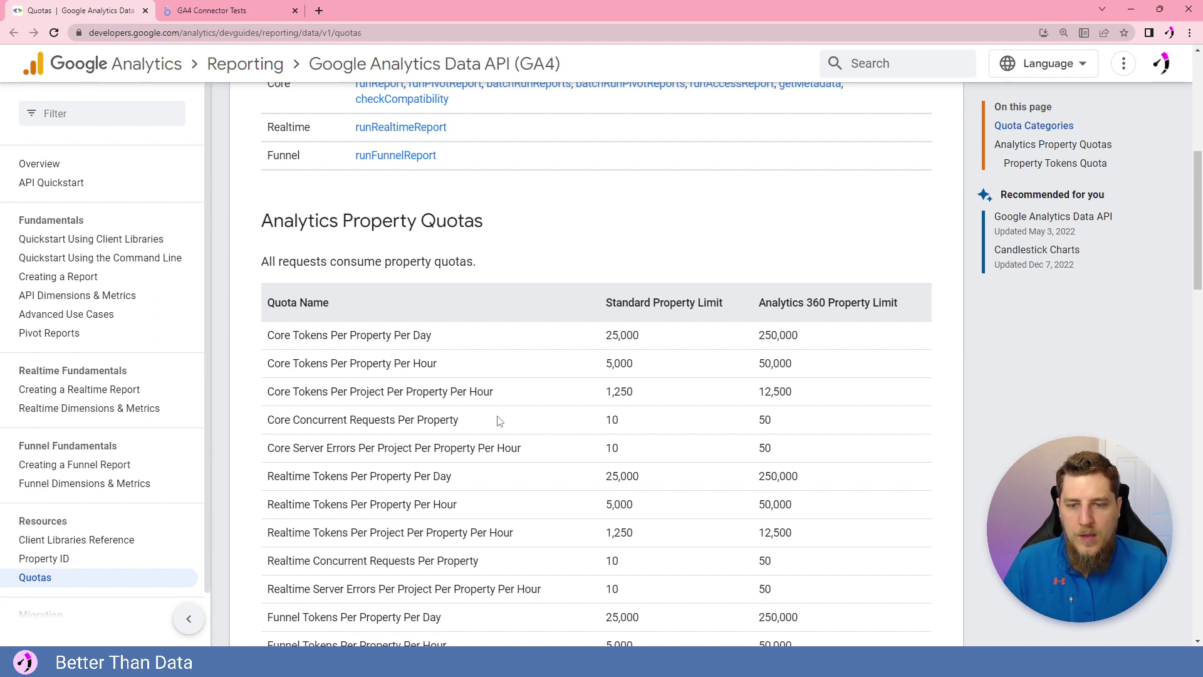
pyautogui.doubleClick(611, 422)
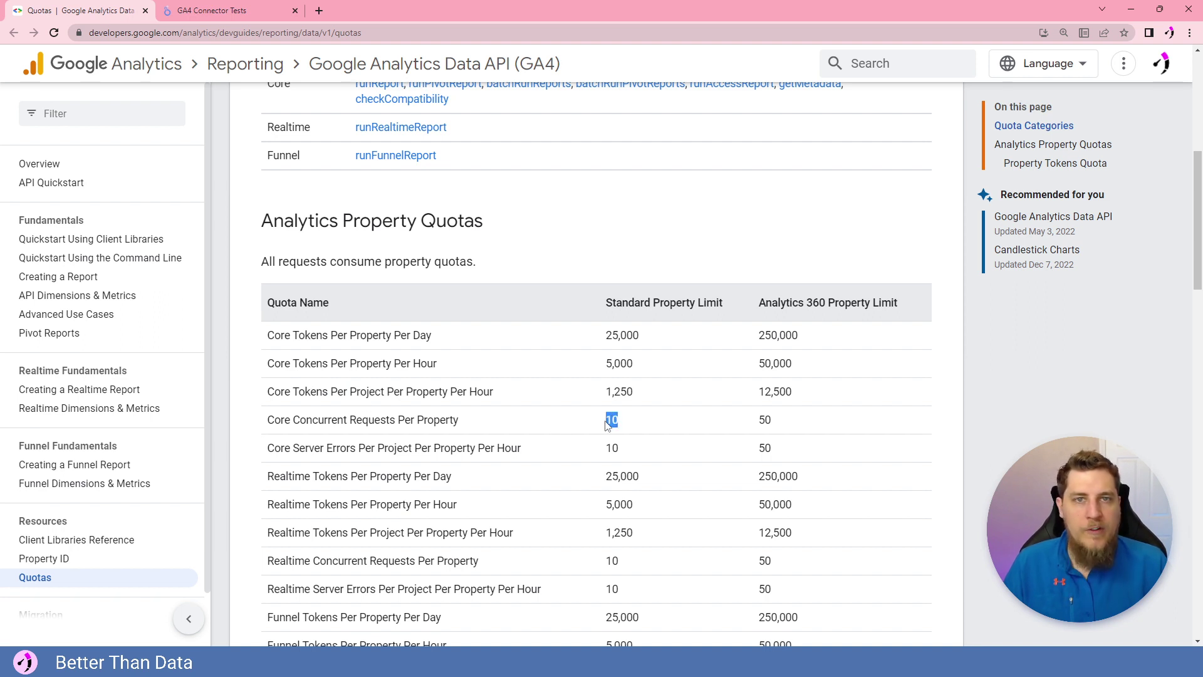
pyautogui.click(598, 428)
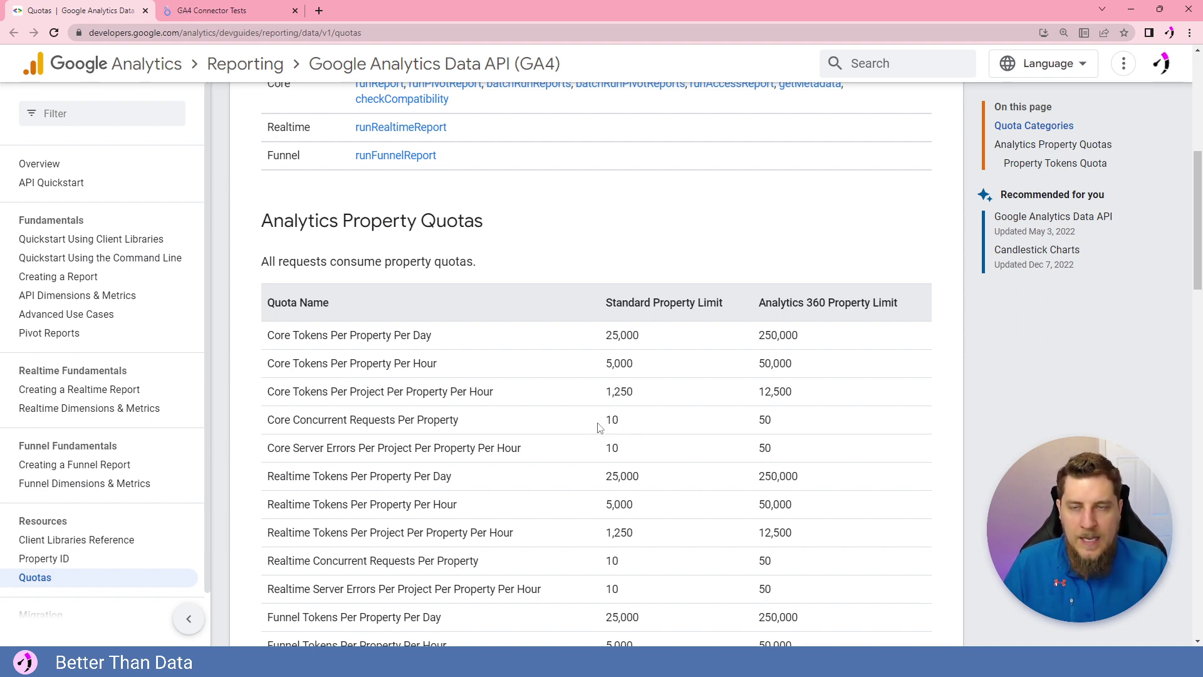
# Switch to the GA4 Connector Tests report and look over the scorecards and tables in each connector's section
pyautogui.click(303, 7)
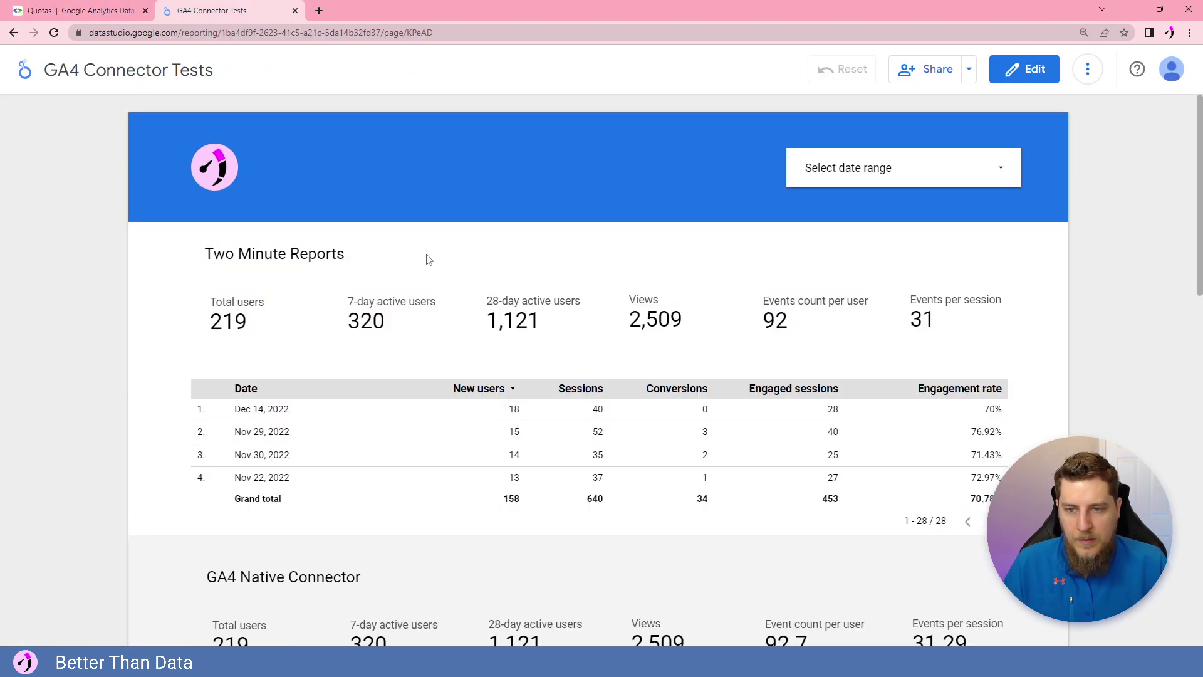
pyautogui.scroll(-3, 428, 259)
pyautogui.moveTo(177, 366); pyautogui.dragTo(349, 366)
pyautogui.click(339, 354)
pyautogui.scroll(-7, 251, 333)
pyautogui.moveTo(221, 287); pyautogui.dragTo(297, 288)
pyautogui.scroll(-3, 295, 288)
pyautogui.moveTo(274, 438); pyautogui.dragTo(316, 452)
pyautogui.click(316, 453)
pyautogui.scroll(15, 343, 449)
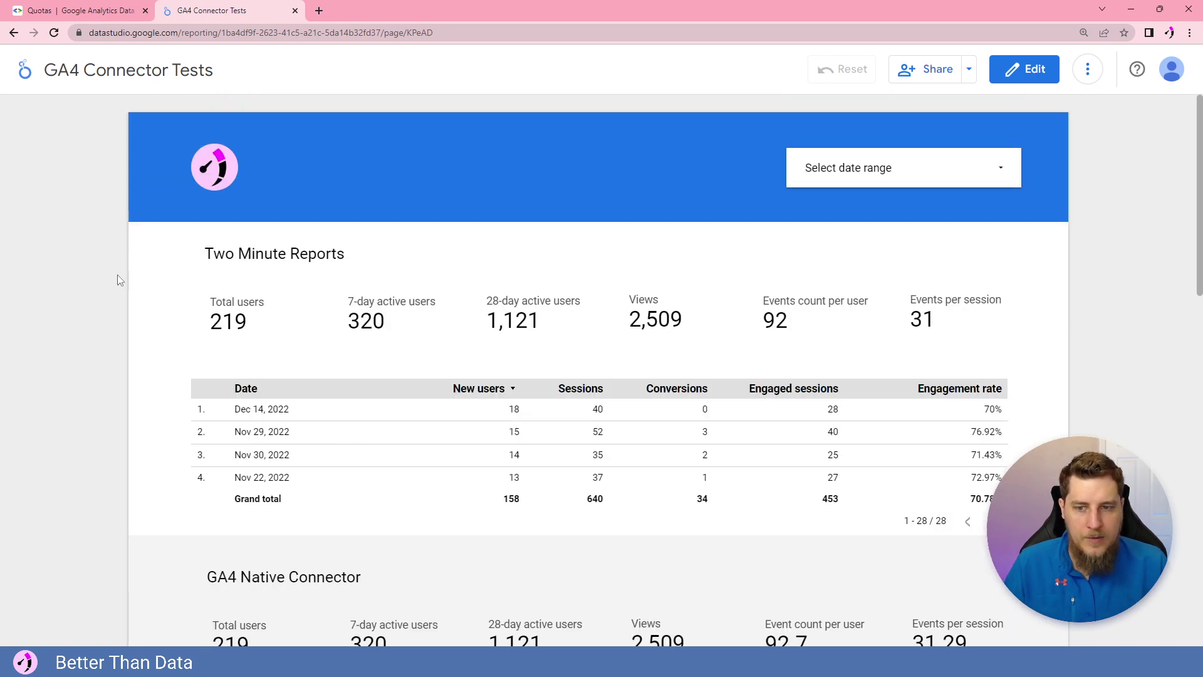
pyautogui.scroll(-3, 119, 282)
pyautogui.scroll(3, 188, 320)
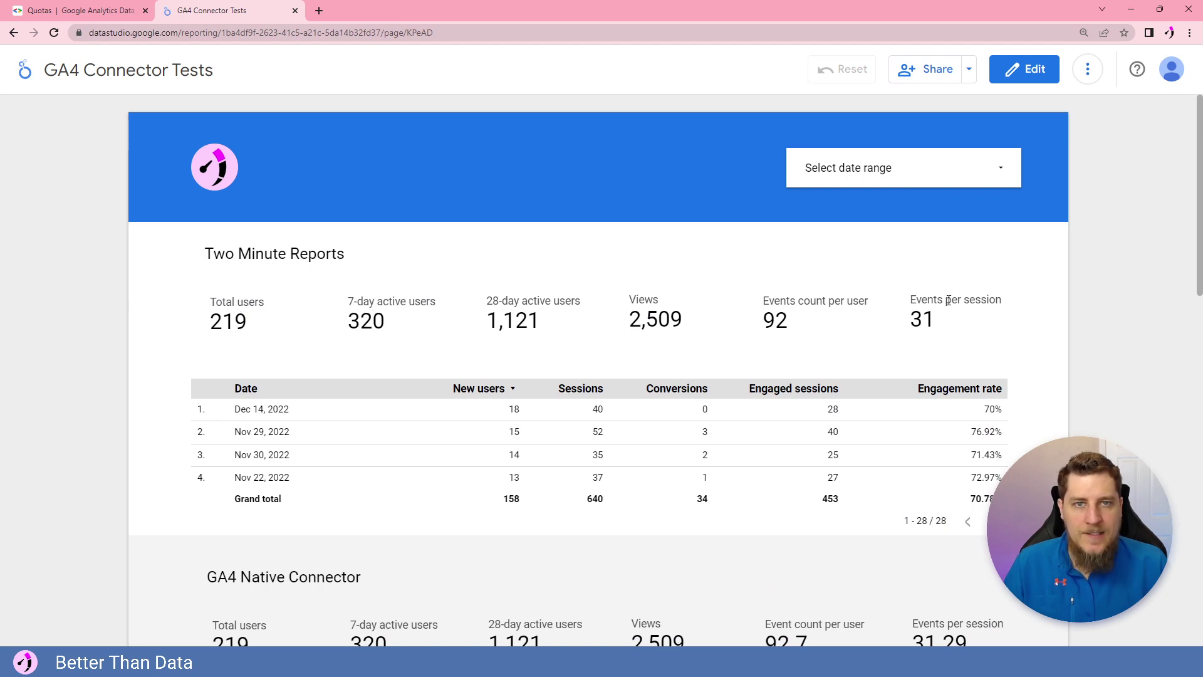
pyautogui.scroll(-7, 594, 302)
pyautogui.scroll(7, 430, 497)
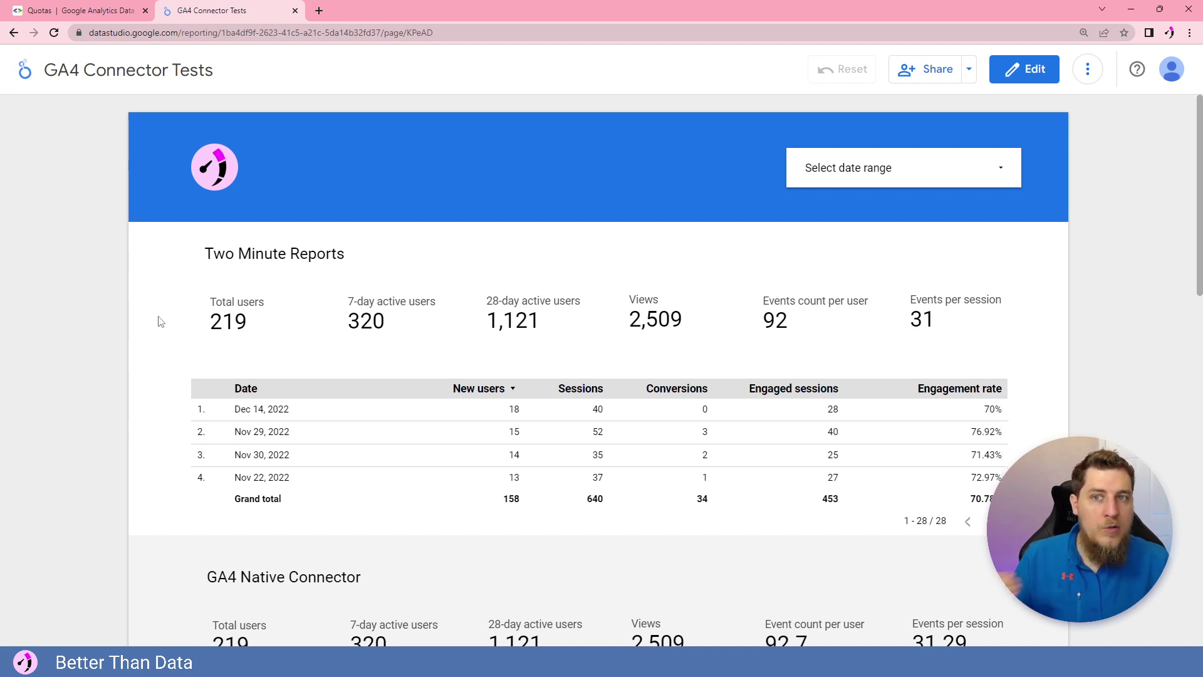
# Return to the Quotas page and read the Core Concurrent Requests Per Property limit and the notes beneath the quota table
pyautogui.click(88, 10)
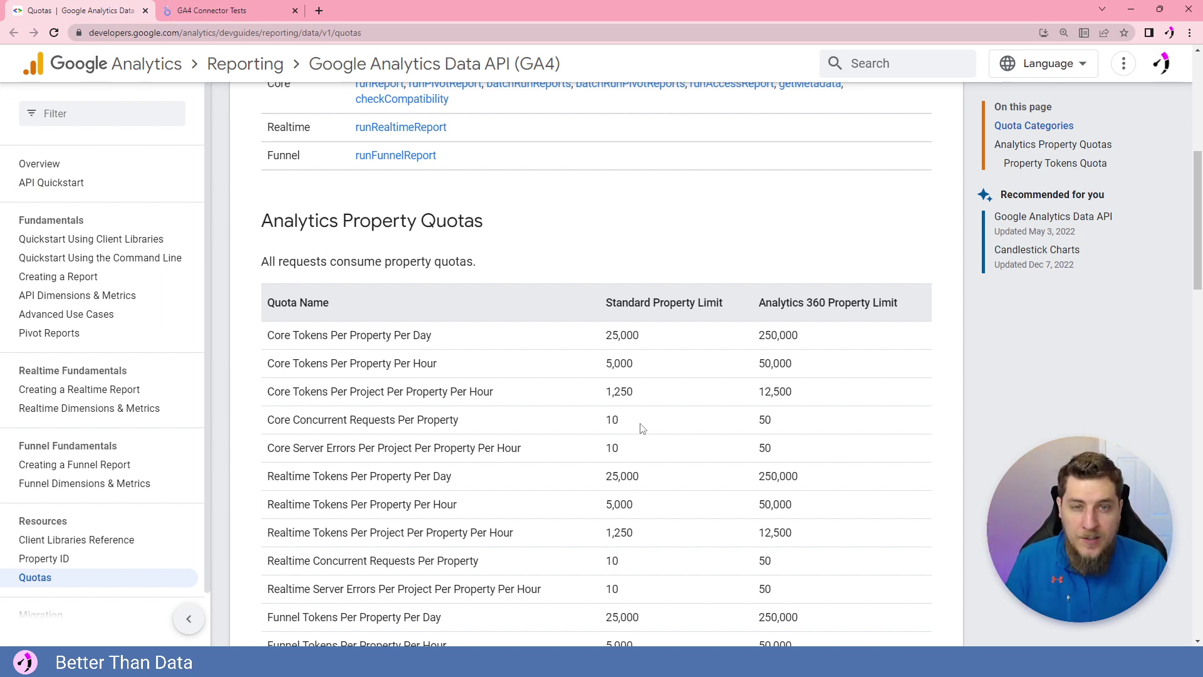
pyautogui.doubleClick(611, 419)
pyautogui.click(600, 418)
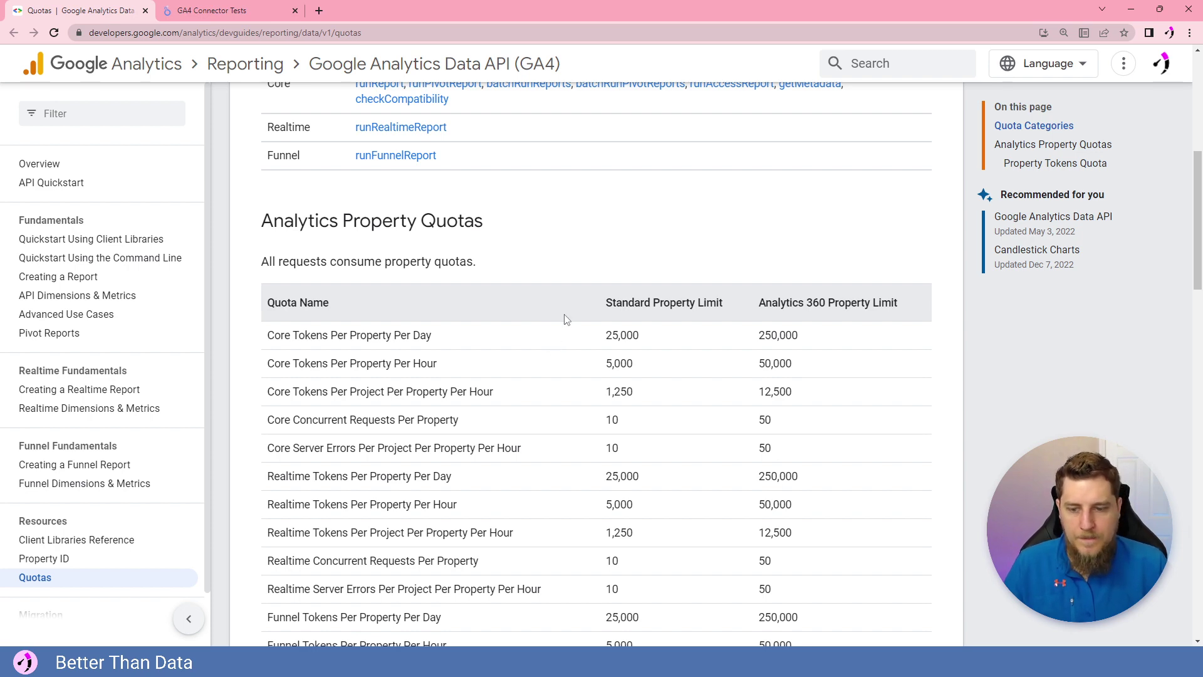
pyautogui.scroll(-3, 273, 261)
pyautogui.scroll(-3, 461, 317)
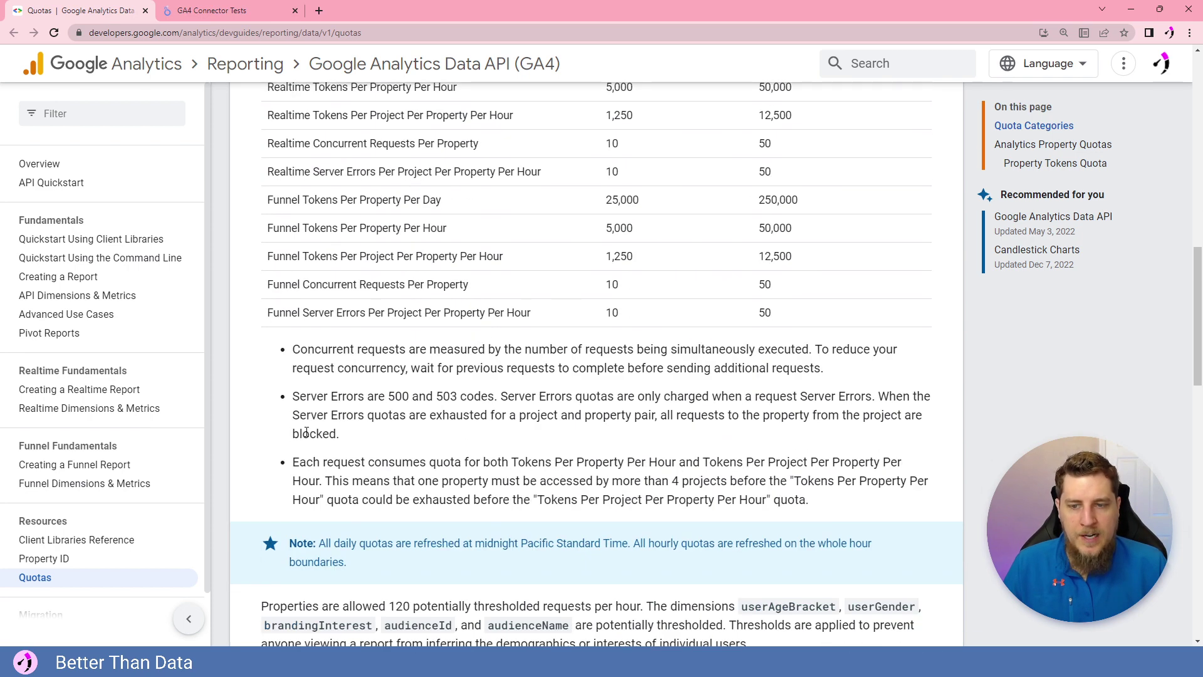
pyautogui.moveTo(403, 461); pyautogui.dragTo(400, 489)
pyautogui.click(399, 489)
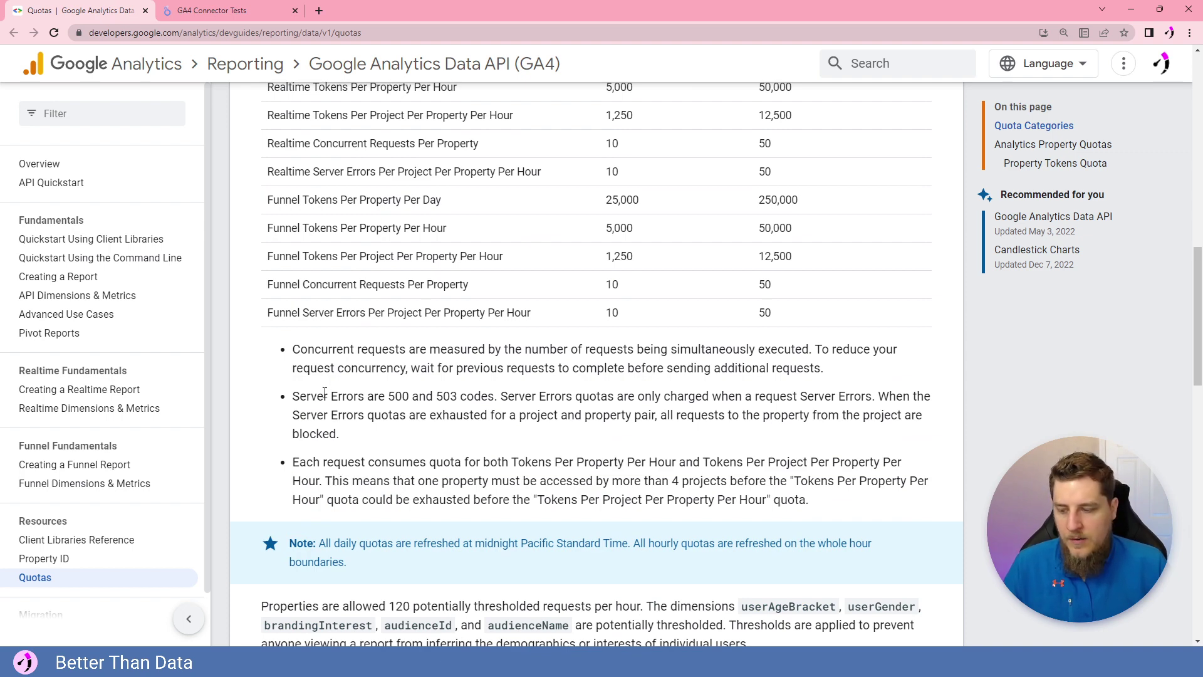
# Read the Property Tokens Quota section on how tokens are calculated and which factors consume many of them
pyautogui.scroll(-10, 312, 282)
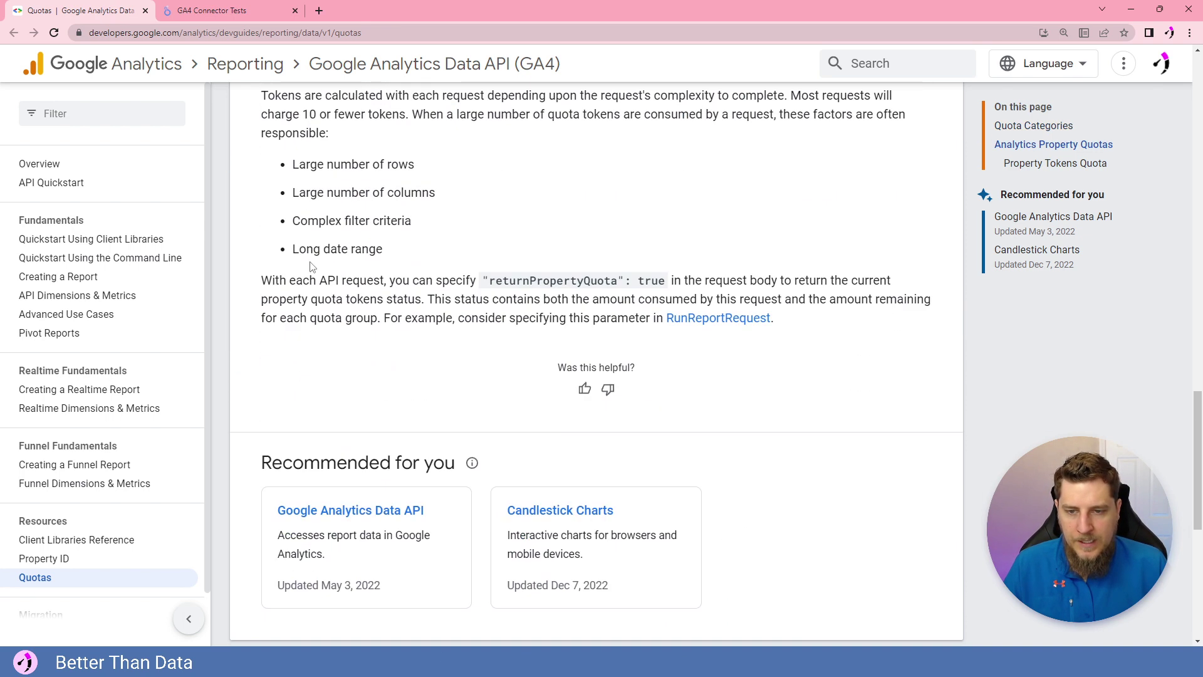
pyautogui.scroll(3, 312, 267)
pyautogui.moveTo(270, 271); pyautogui.dragTo(501, 554)
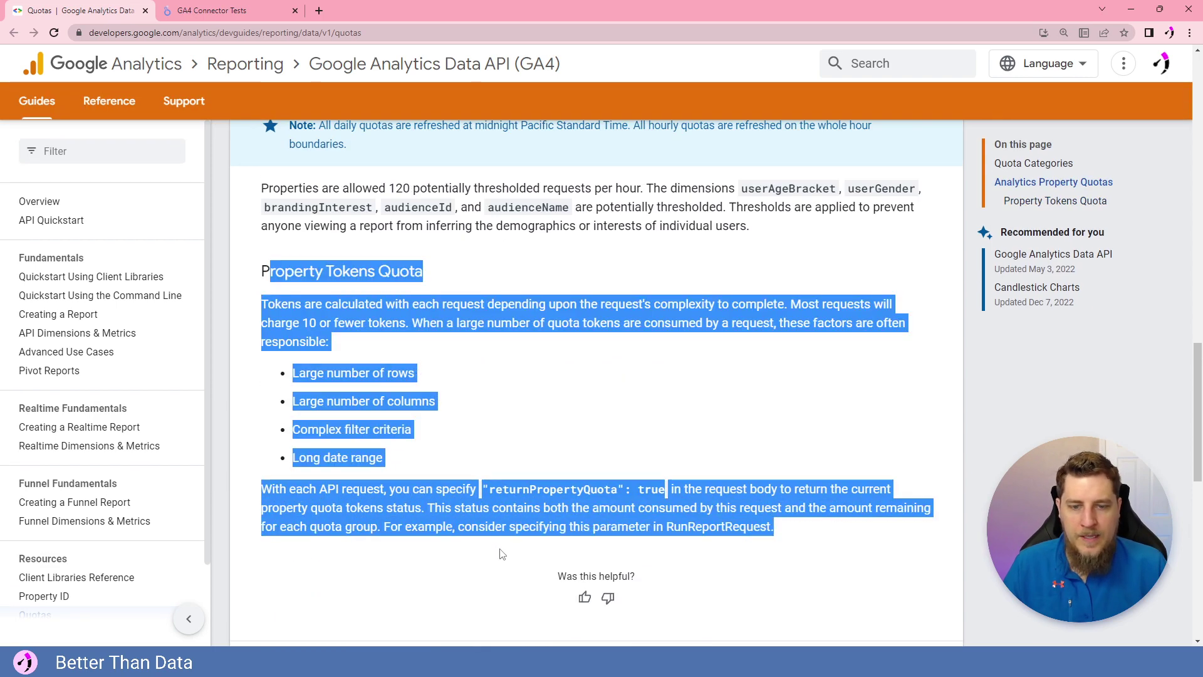
pyautogui.click(432, 577)
pyautogui.scroll(15, 396, 545)
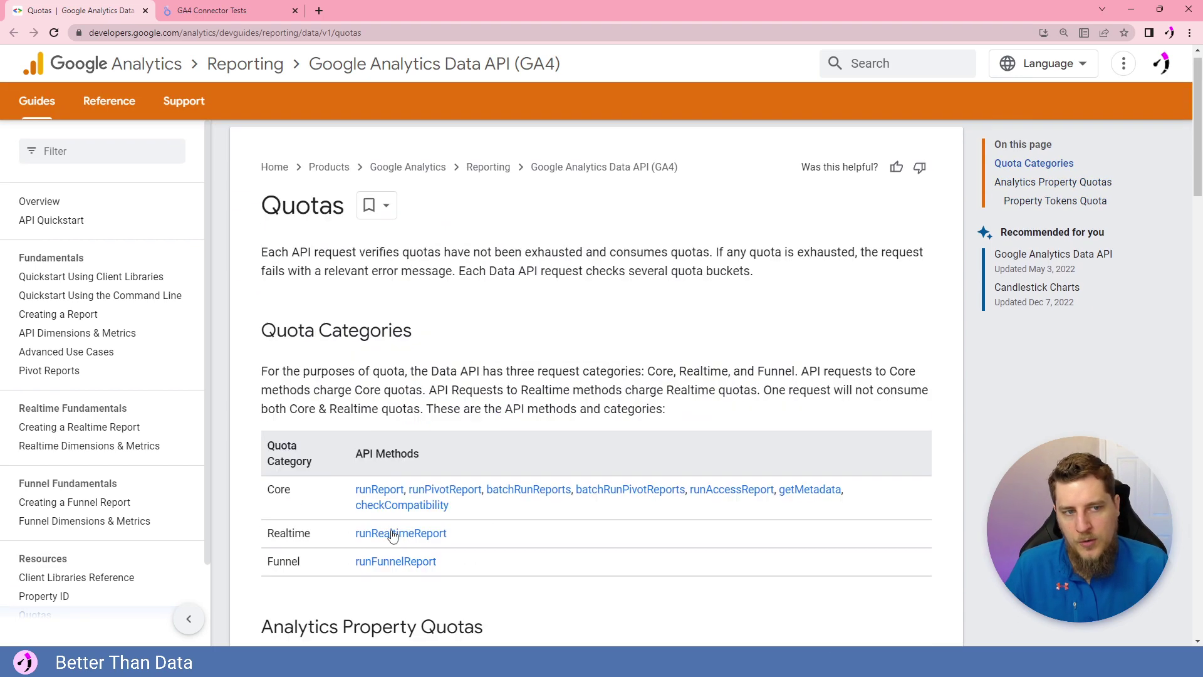
# Return to the GA4 Connector Tests report and compare the metrics from Two Minute Reports, GA4 Native Connector, SuperMetrics and Power My Analytics
pyautogui.click(213, 11)
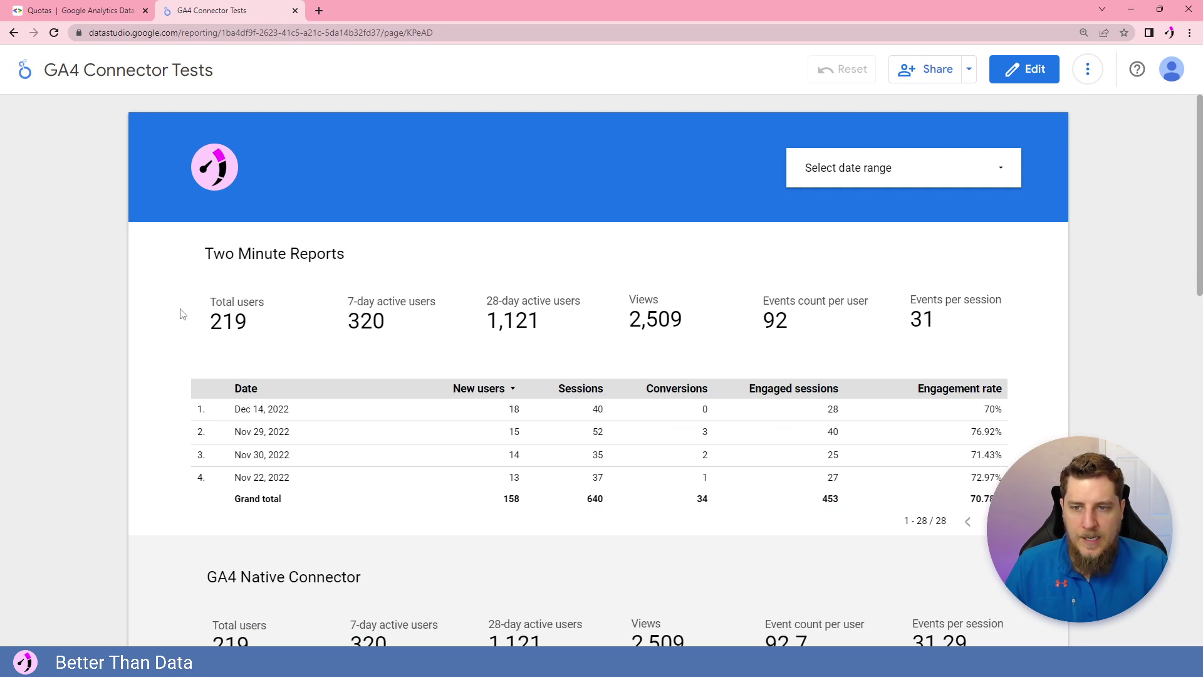
pyautogui.moveTo(181, 268); pyautogui.dragTo(209, 263)
pyautogui.click(208, 264)
pyautogui.scroll(-3, 209, 263)
pyautogui.scroll(-12, 209, 263)
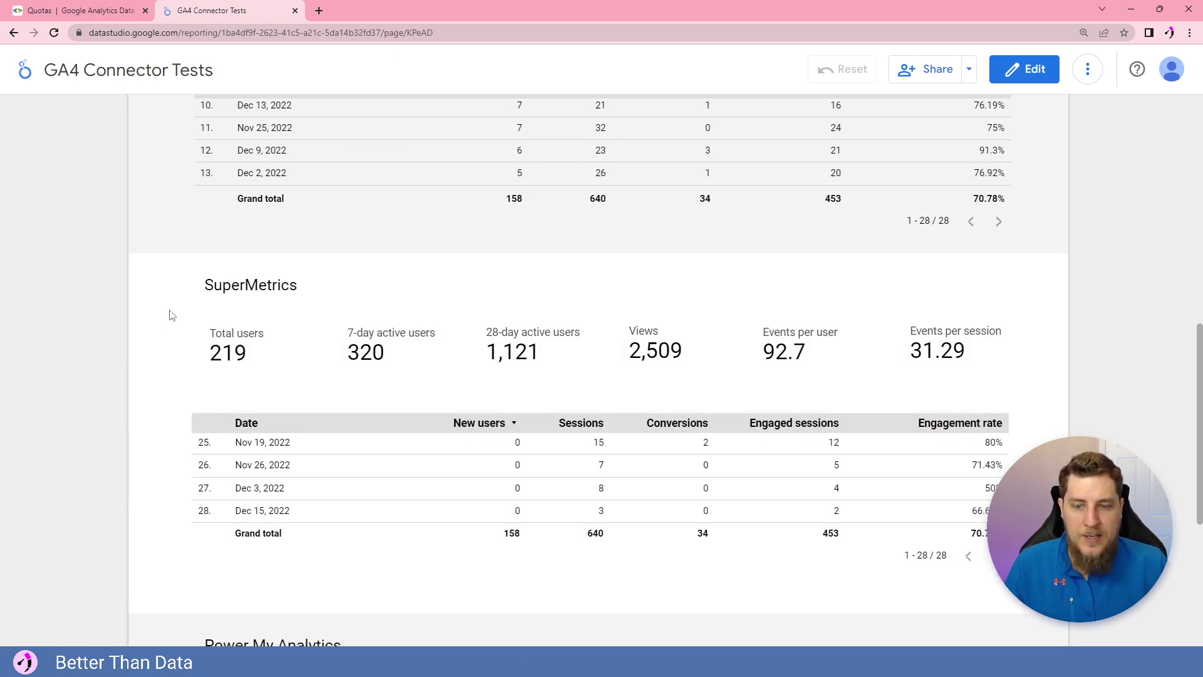
pyautogui.scroll(-4, 170, 316)
pyautogui.scroll(12, 170, 326)
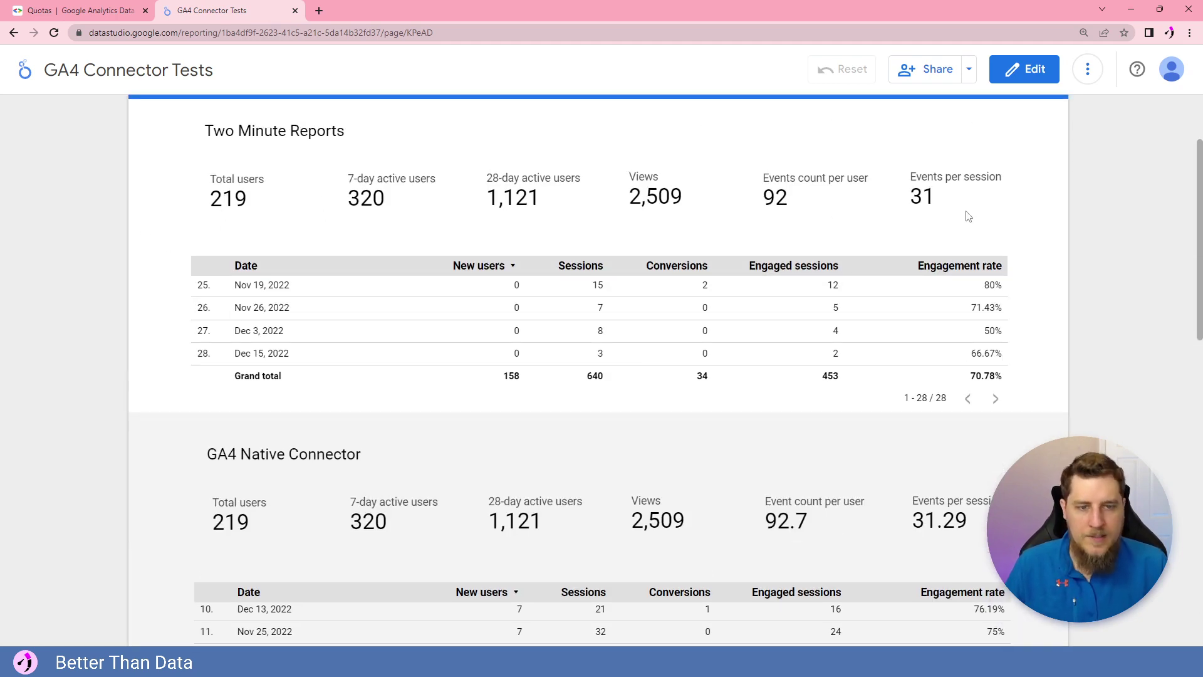
pyautogui.scroll(10, 535, 328)
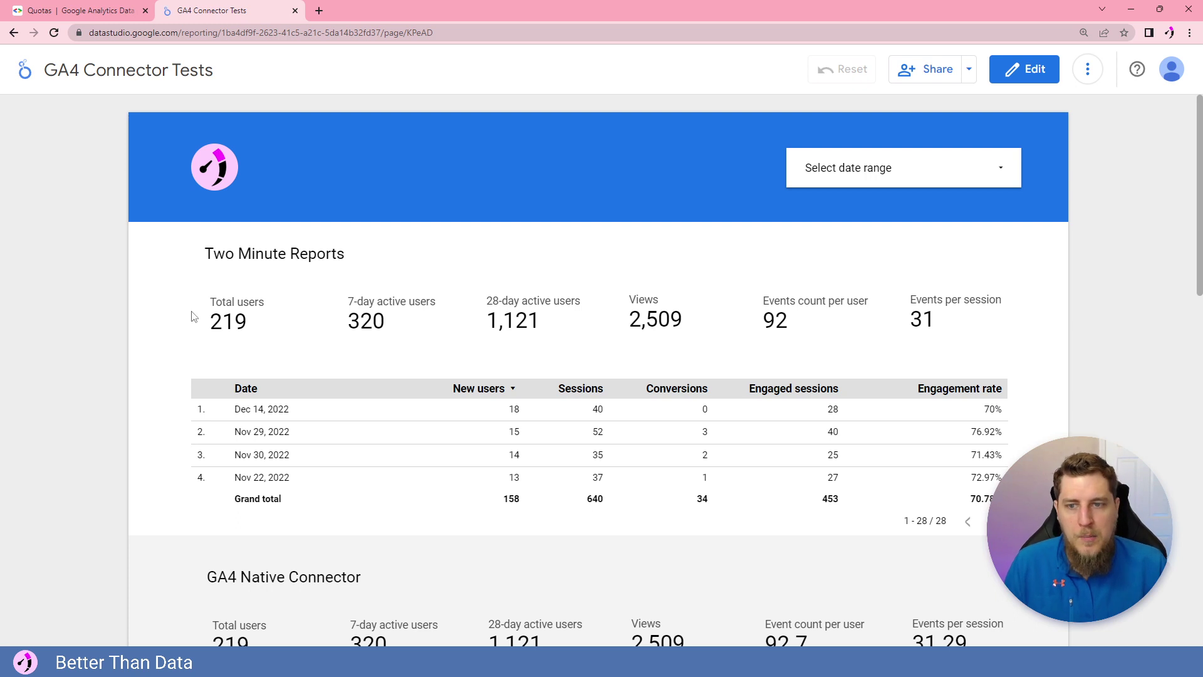
# Set the report's date range to Today and apply it
pyautogui.click(927, 169)
pyautogui.click(953, 183)
pyautogui.scroll(5, 983, 198)
pyautogui.scroll(3, 983, 197)
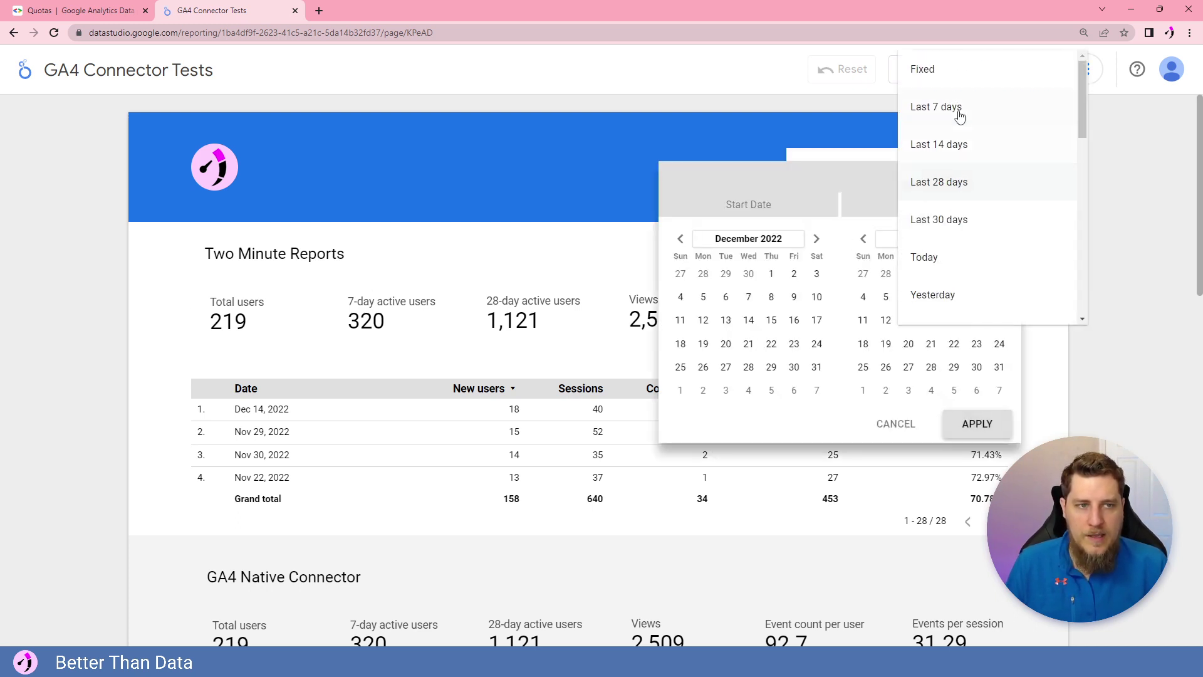
pyautogui.scroll(-6, 1001, 288)
pyautogui.scroll(5, 1010, 271)
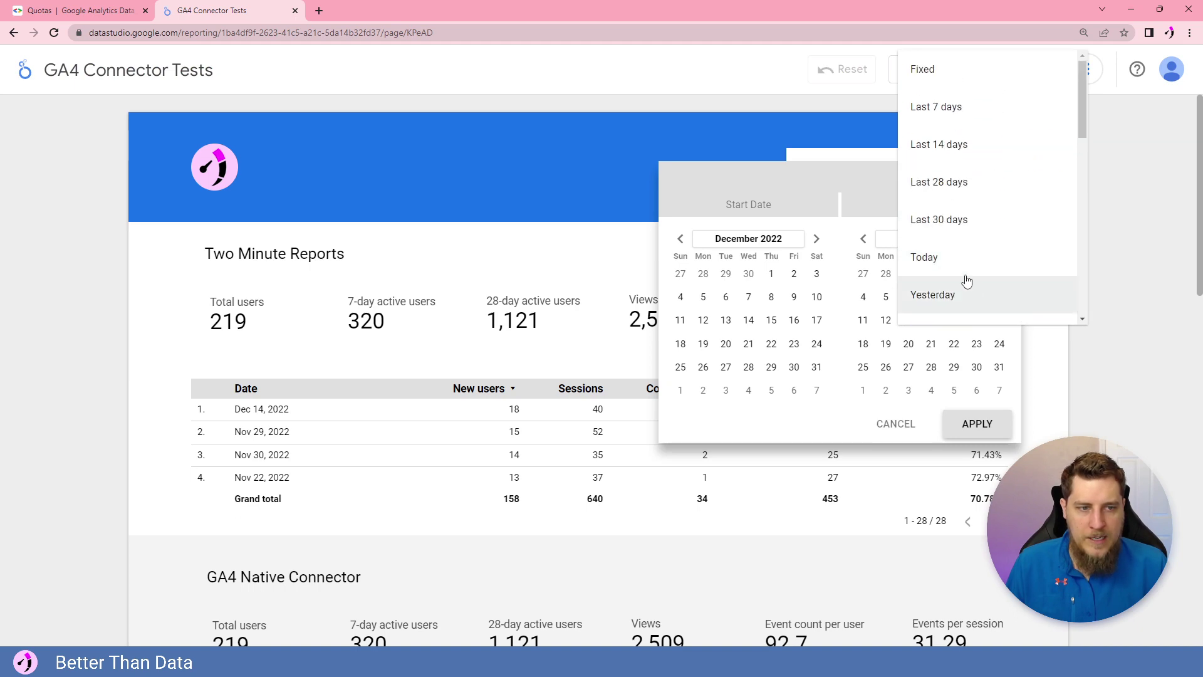
pyautogui.click(968, 255)
pyautogui.click(977, 425)
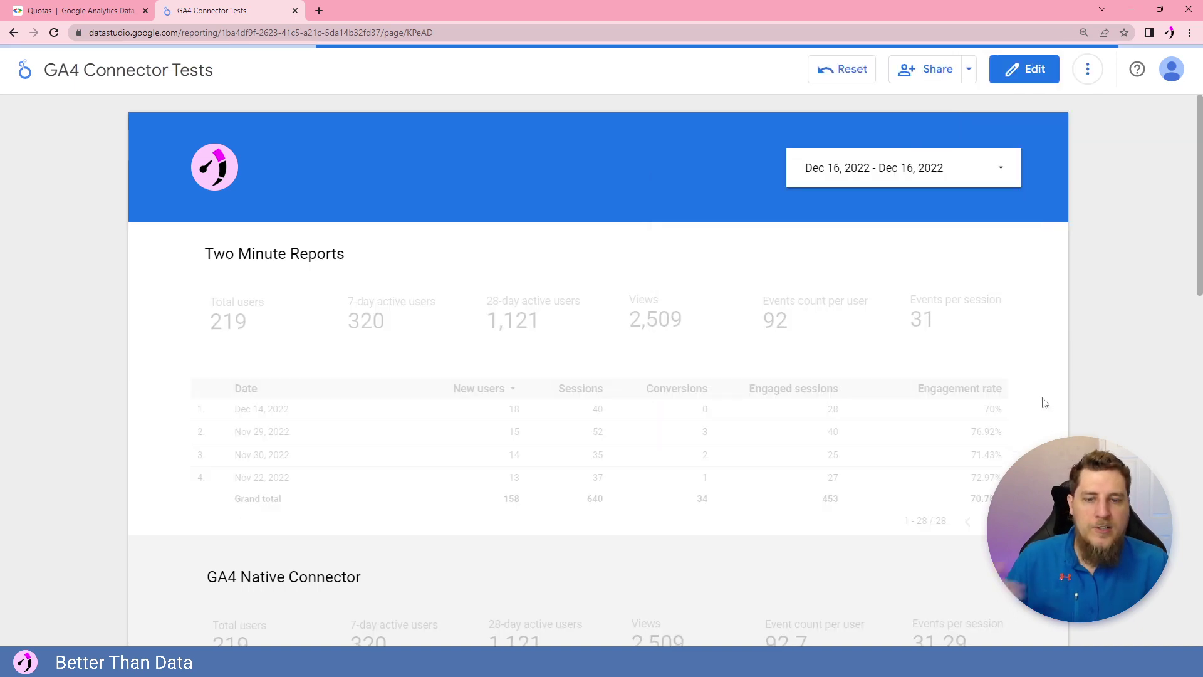
# Check how each connector's section loads data for the new date range
pyautogui.scroll(-3, 134, 278)
pyautogui.scroll(-3, 134, 277)
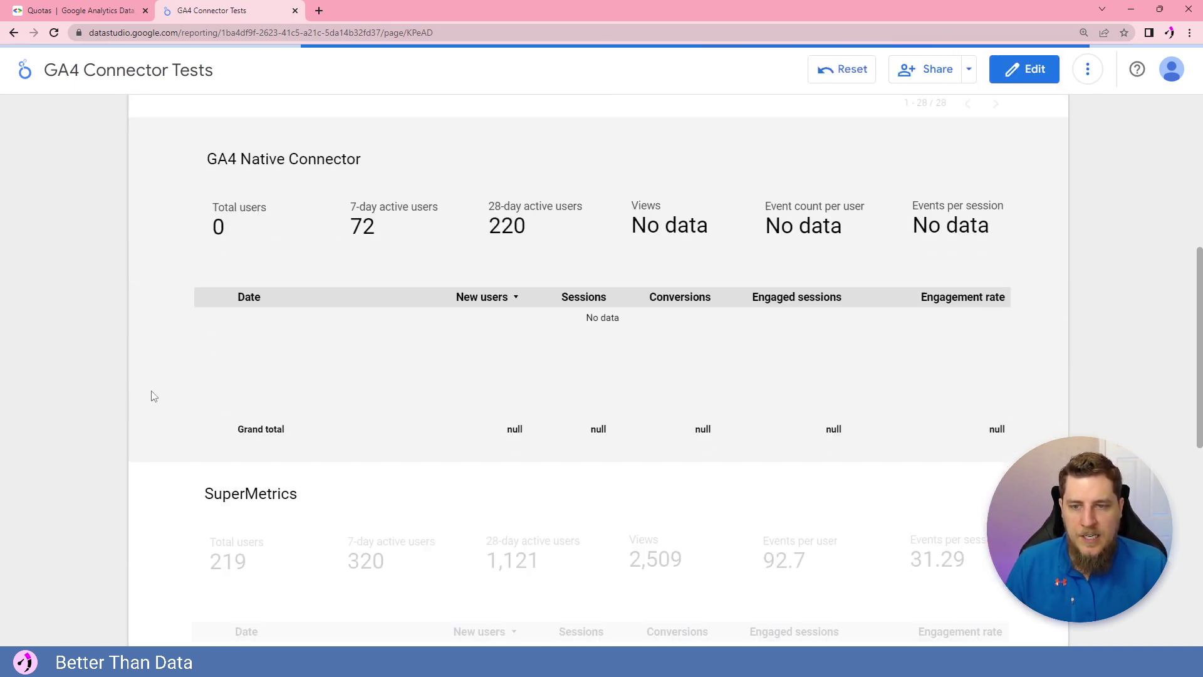
pyautogui.scroll(-8, 290, 300)
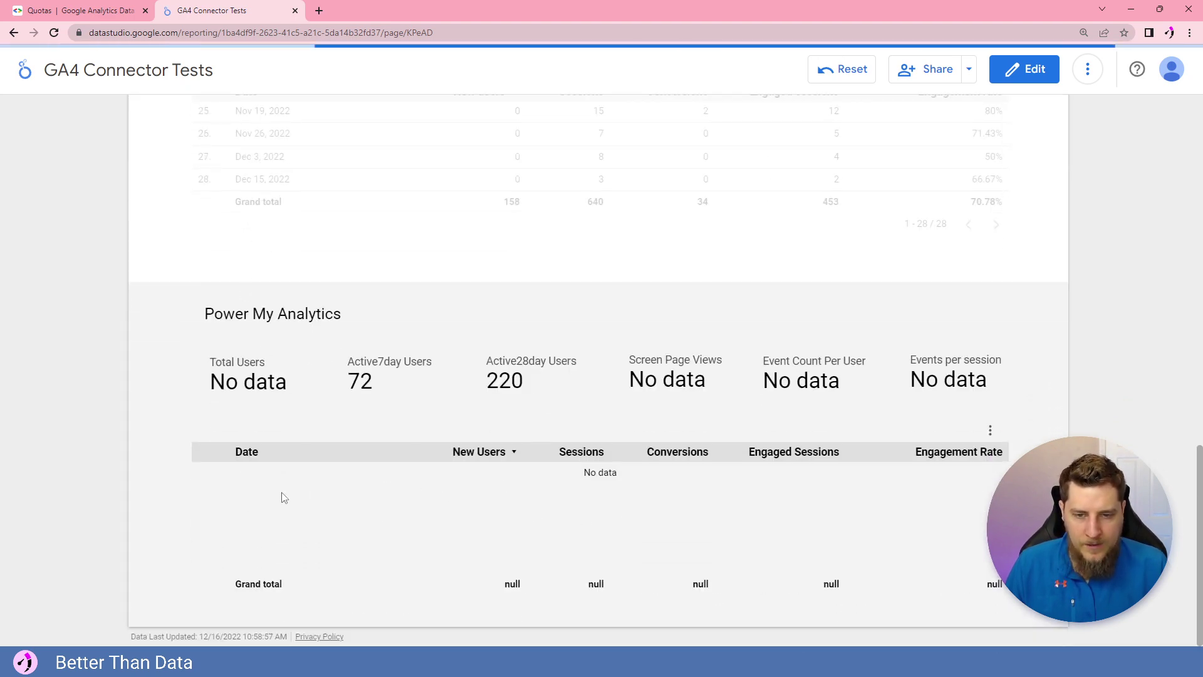
pyautogui.scroll(6, 430, 486)
pyautogui.scroll(-3, 182, 502)
pyautogui.scroll(6, 169, 495)
pyautogui.scroll(5, 389, 601)
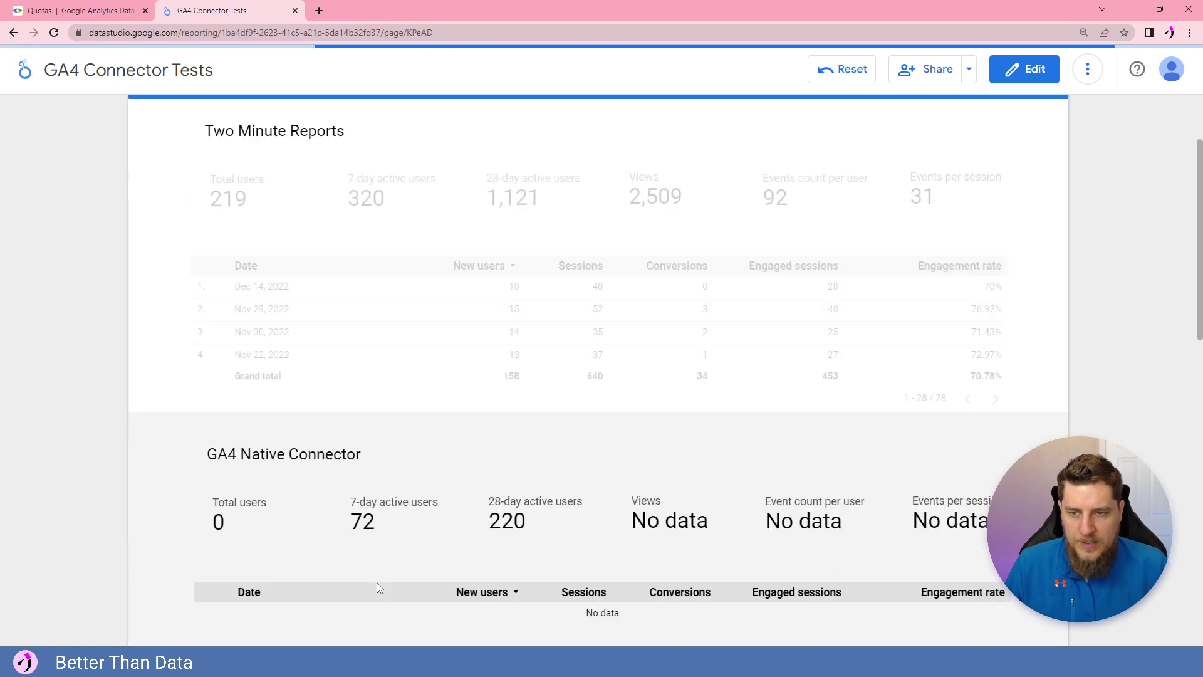
# Check whether Two Minute Reports, GA4 Native Connector, SuperMetrics and Power My Analytics have finished loading the Today data
pyautogui.scroll(-5, 151, 370)
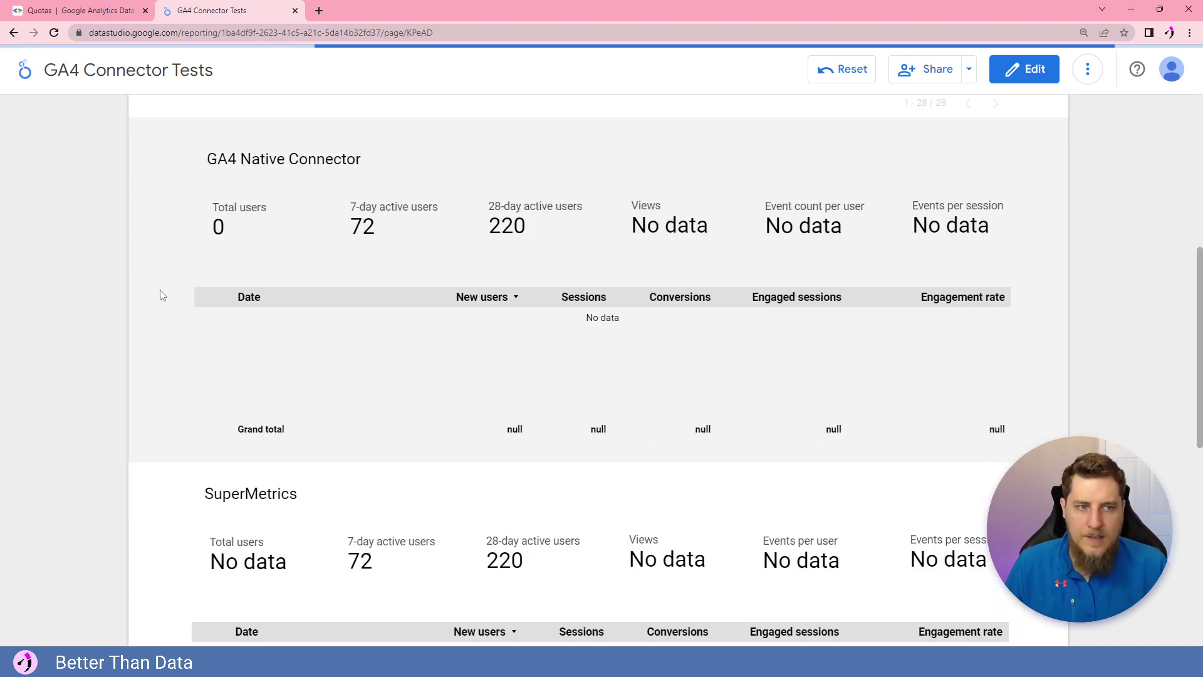
pyautogui.scroll(-8, 161, 295)
pyautogui.scroll(6, 163, 294)
pyautogui.scroll(6, 163, 294)
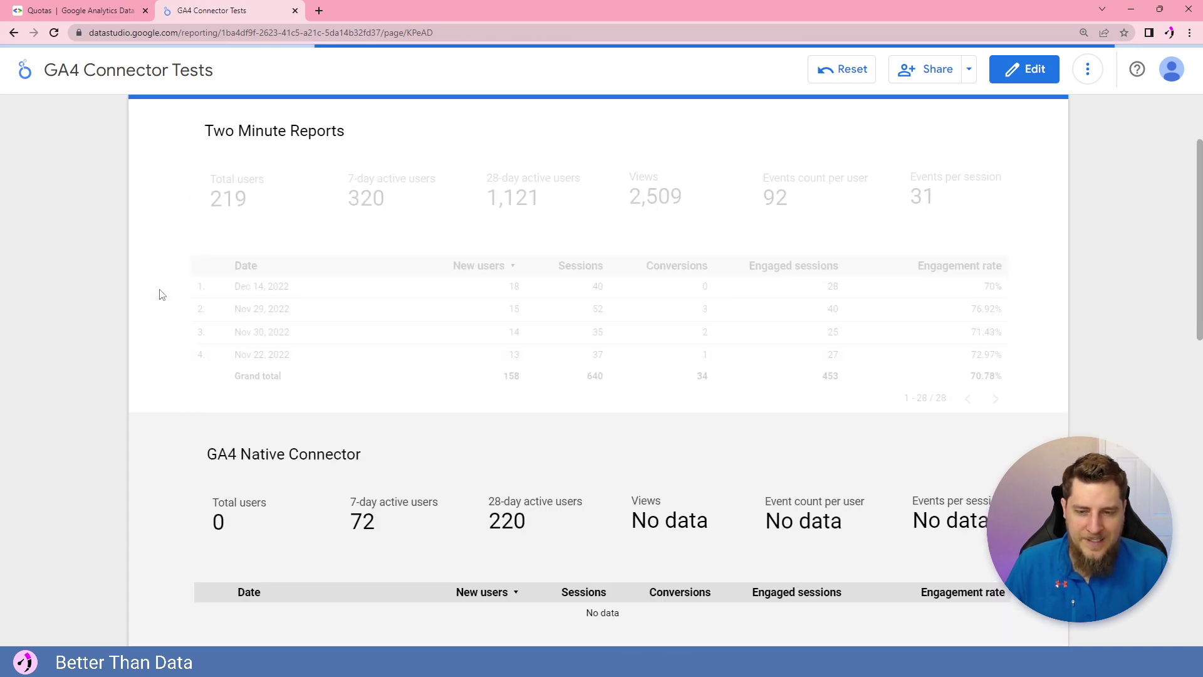
pyautogui.scroll(-9, 161, 295)
pyautogui.scroll(-3, 161, 295)
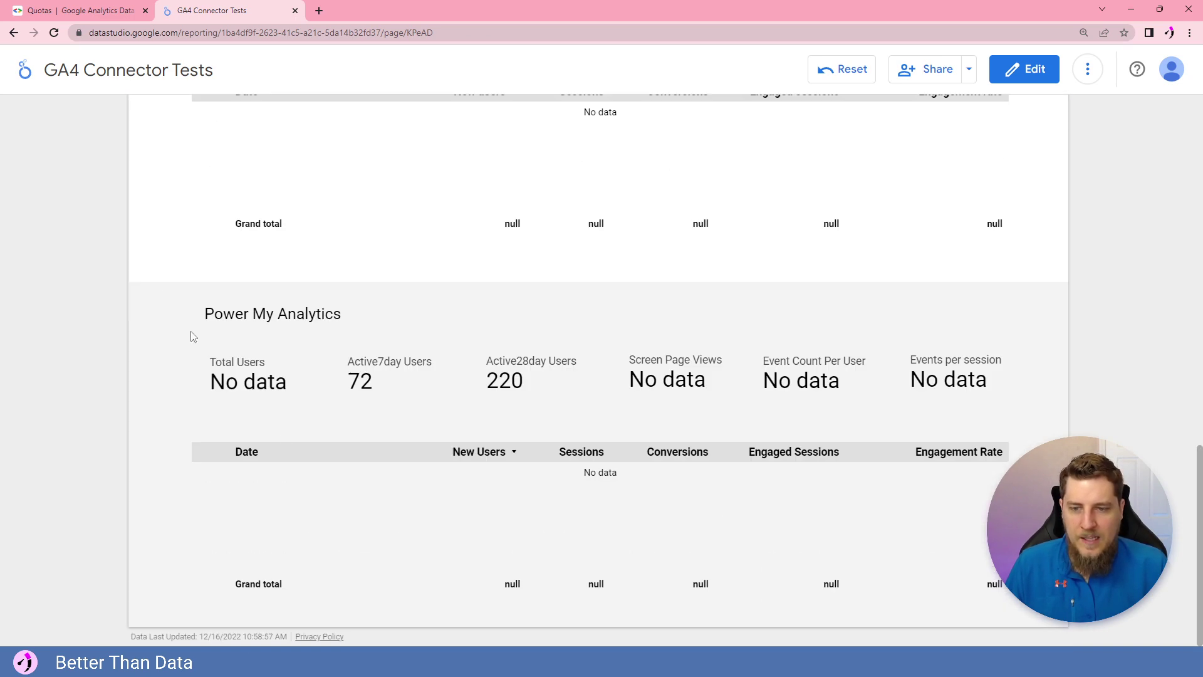
# Compare how the four connectors present total users, views and event metrics for Today
pyautogui.scroll(6, 398, 398)
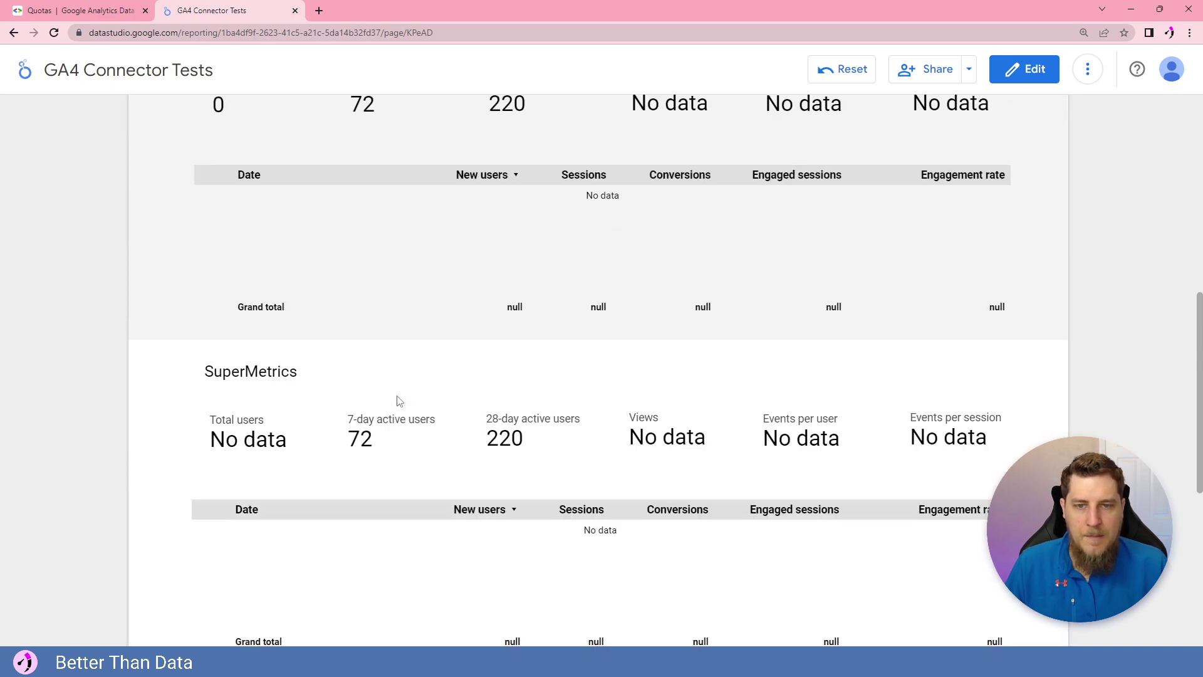
pyautogui.scroll(3, 343, 502)
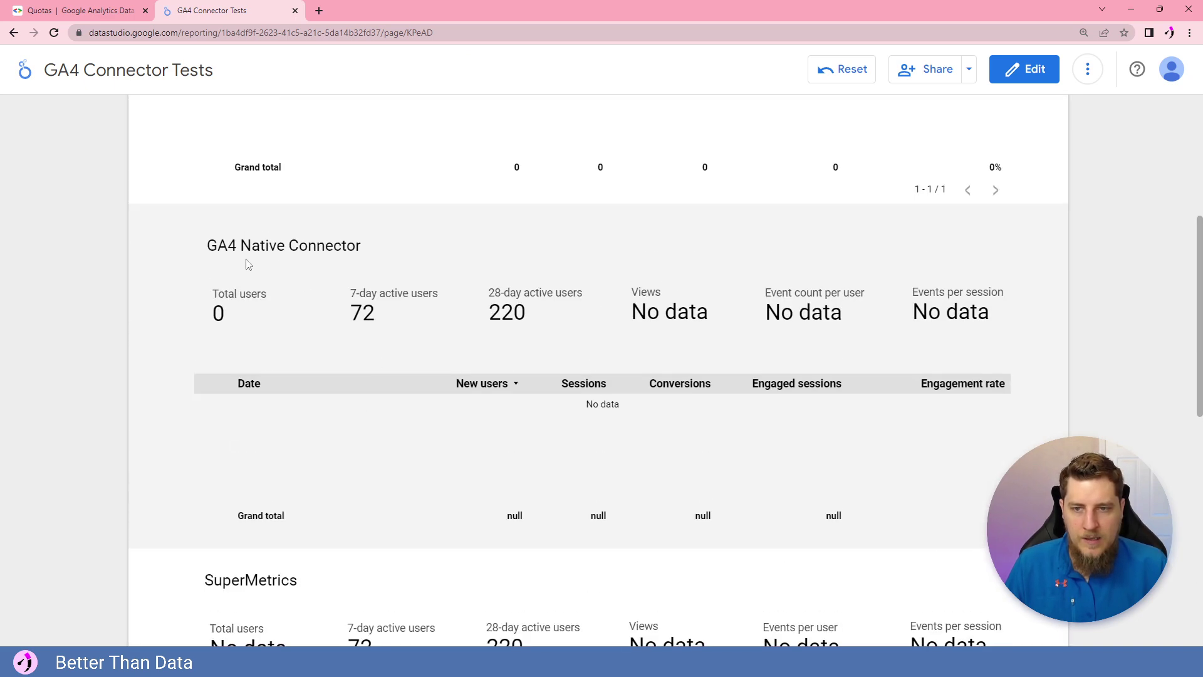
pyautogui.scroll(-3, 397, 314)
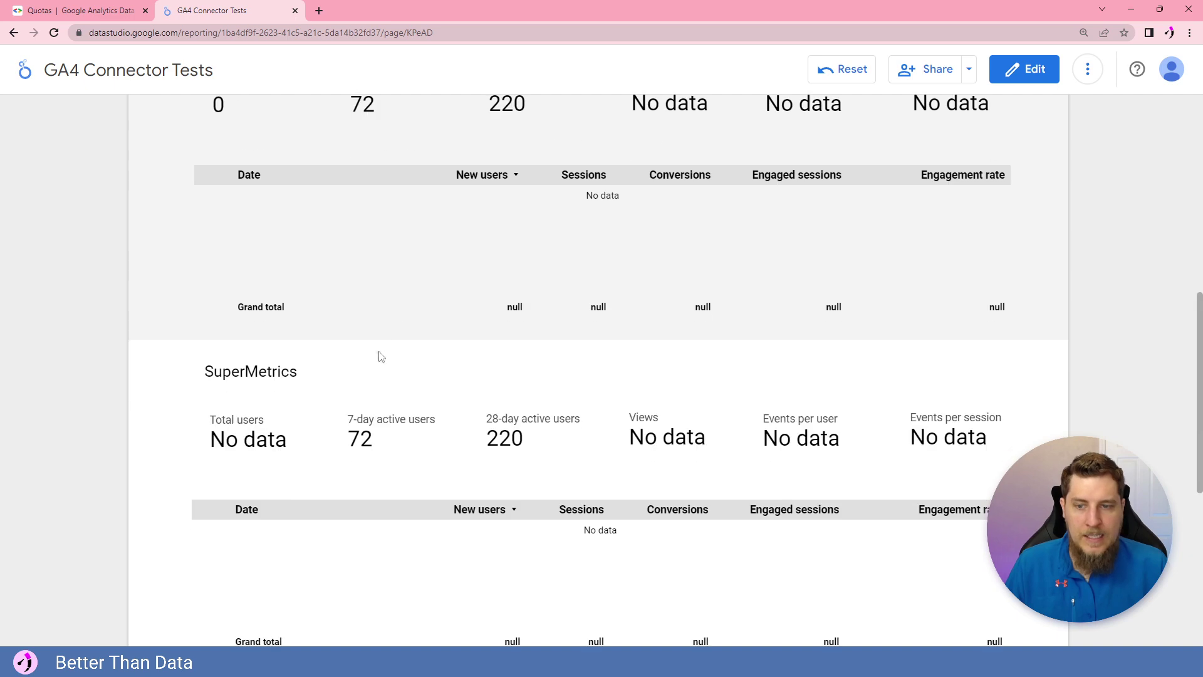
pyautogui.scroll(6, 443, 344)
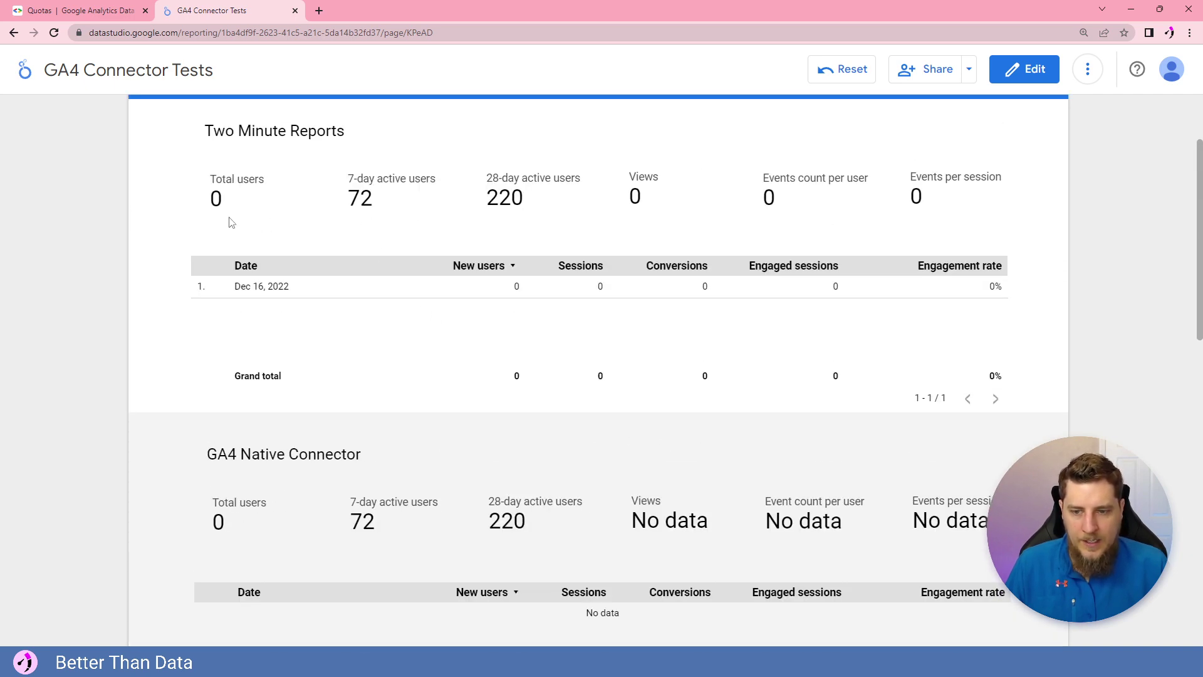
pyautogui.scroll(-12, 232, 223)
pyautogui.scroll(3, 234, 395)
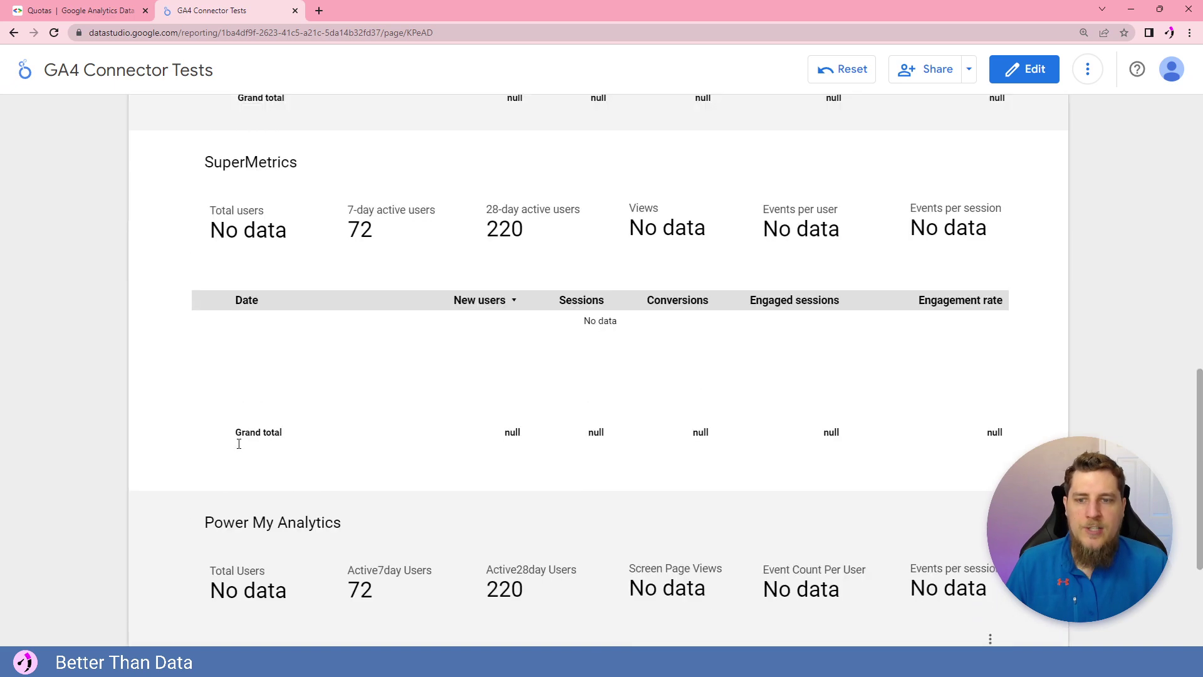
pyautogui.scroll(9, 491, 382)
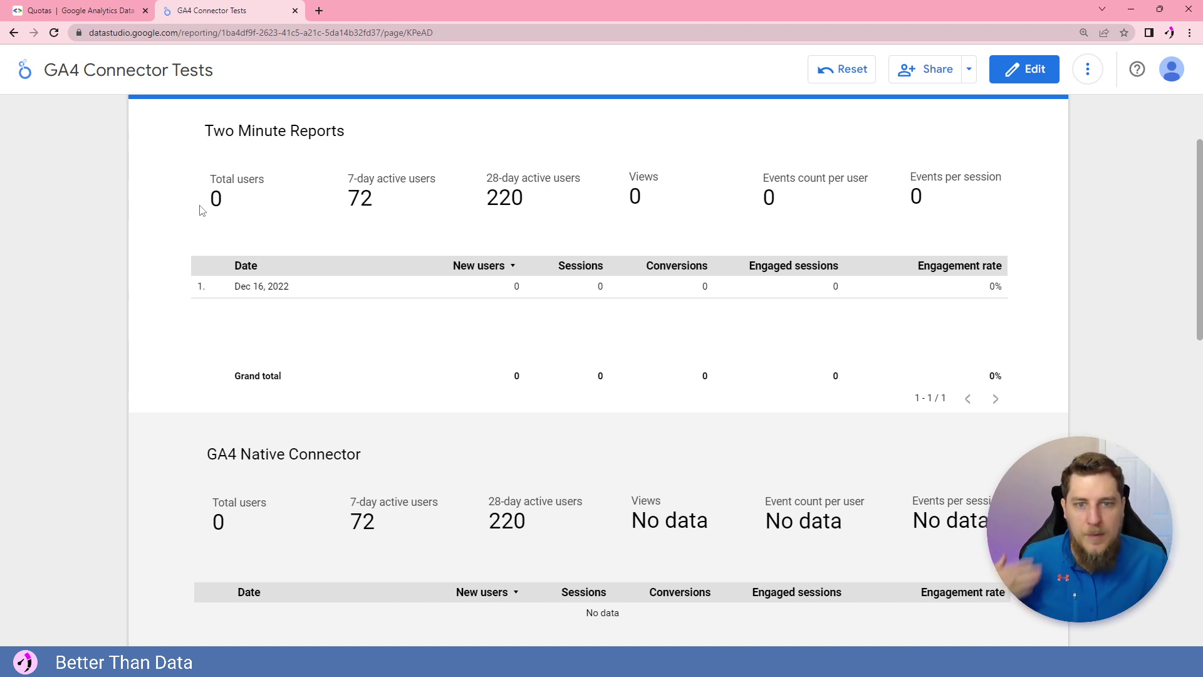
pyautogui.scroll(-6, 201, 210)
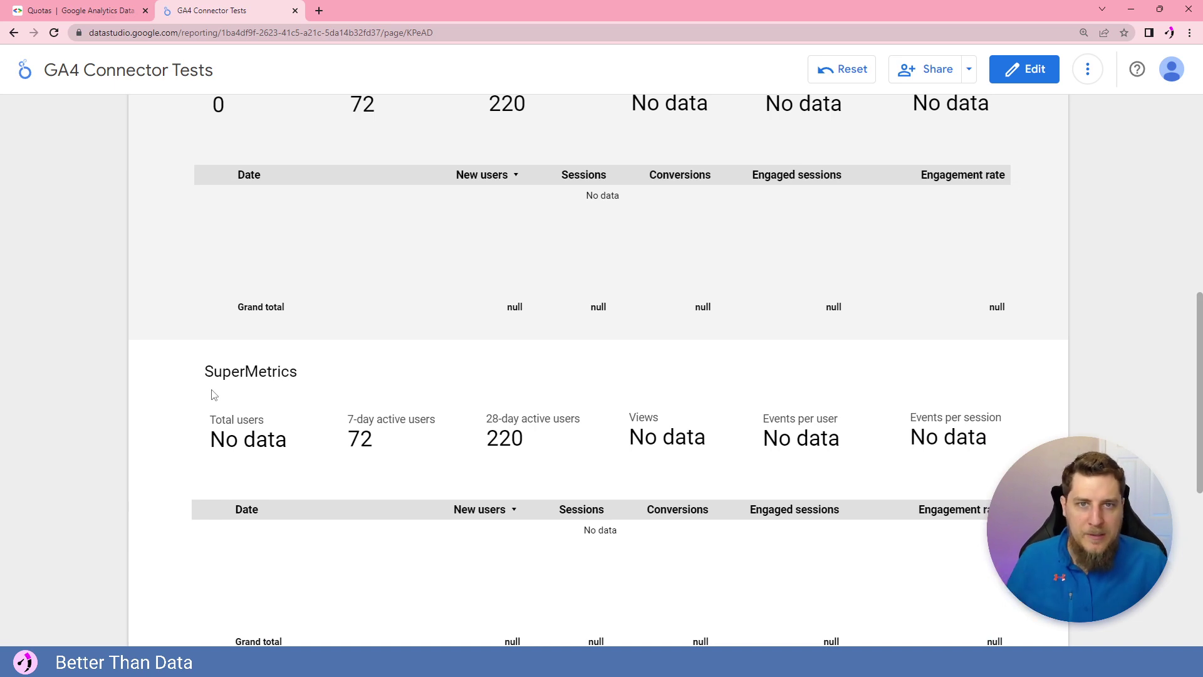
pyautogui.scroll(-6, 305, 347)
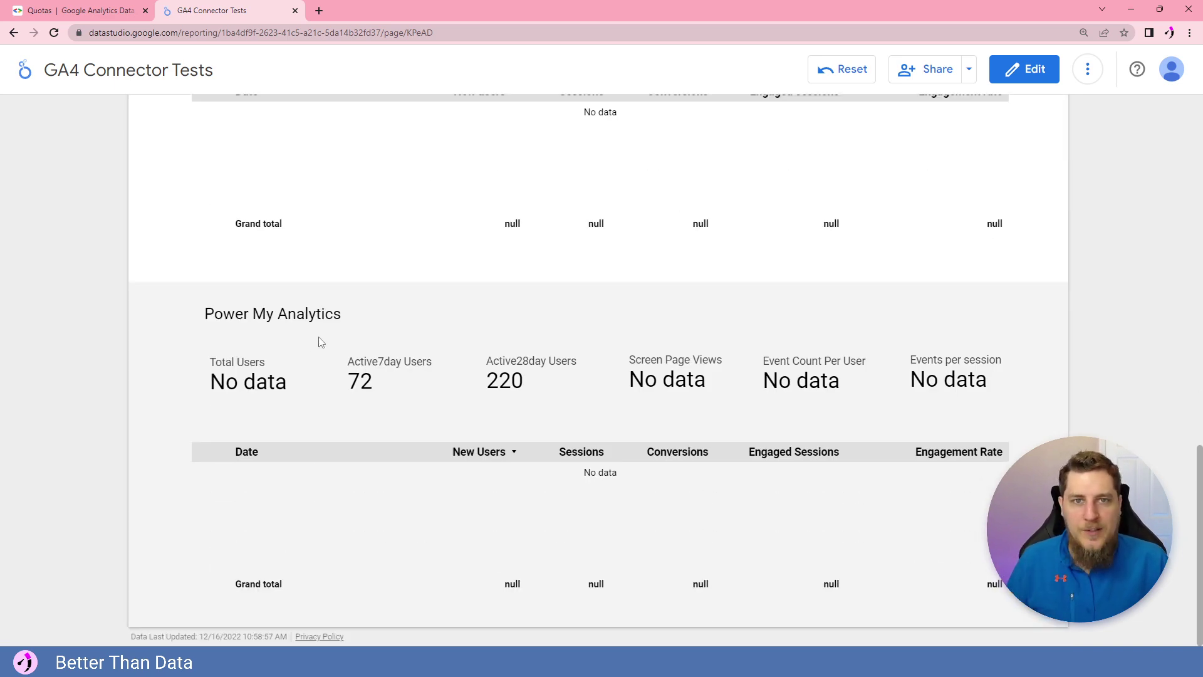
# Set the report's date range to Yesterday and apply it
pyautogui.scroll(15, 432, 378)
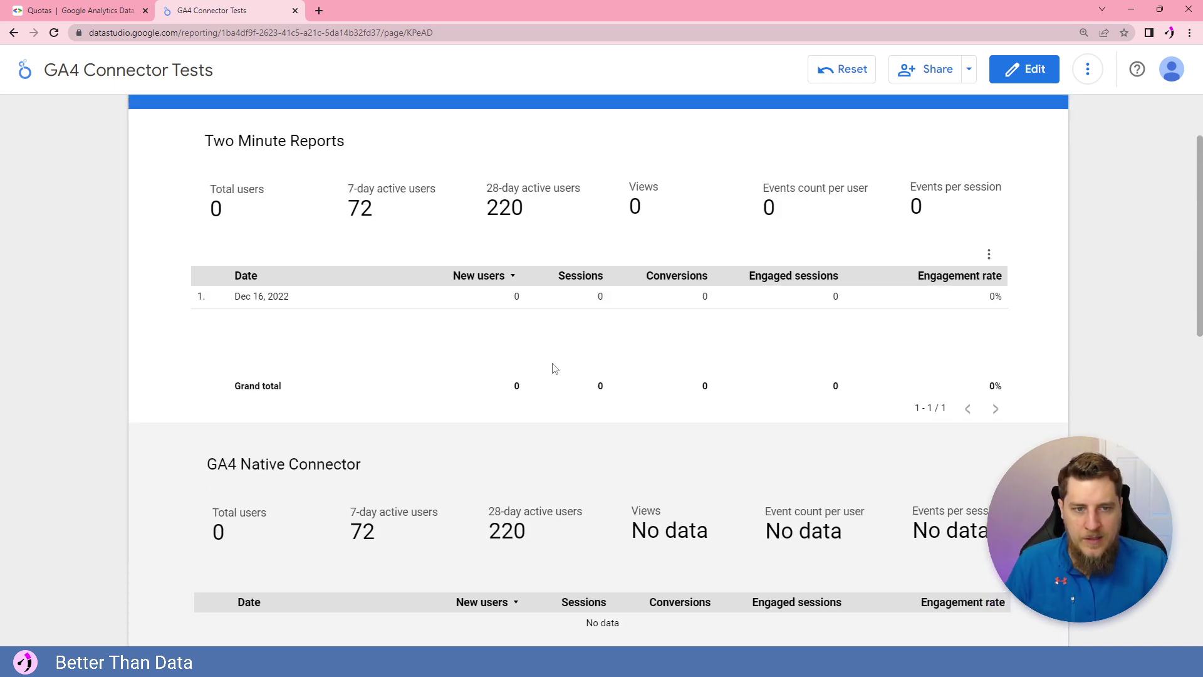
pyautogui.click(972, 174)
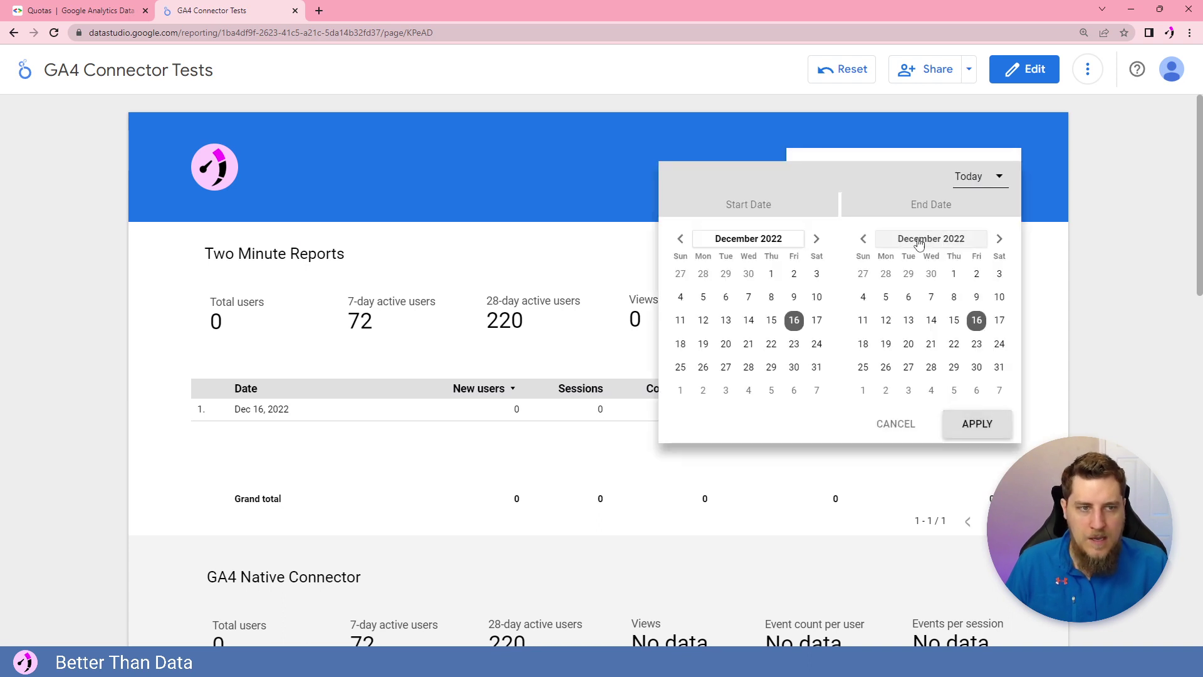
pyautogui.click(969, 184)
pyautogui.click(991, 216)
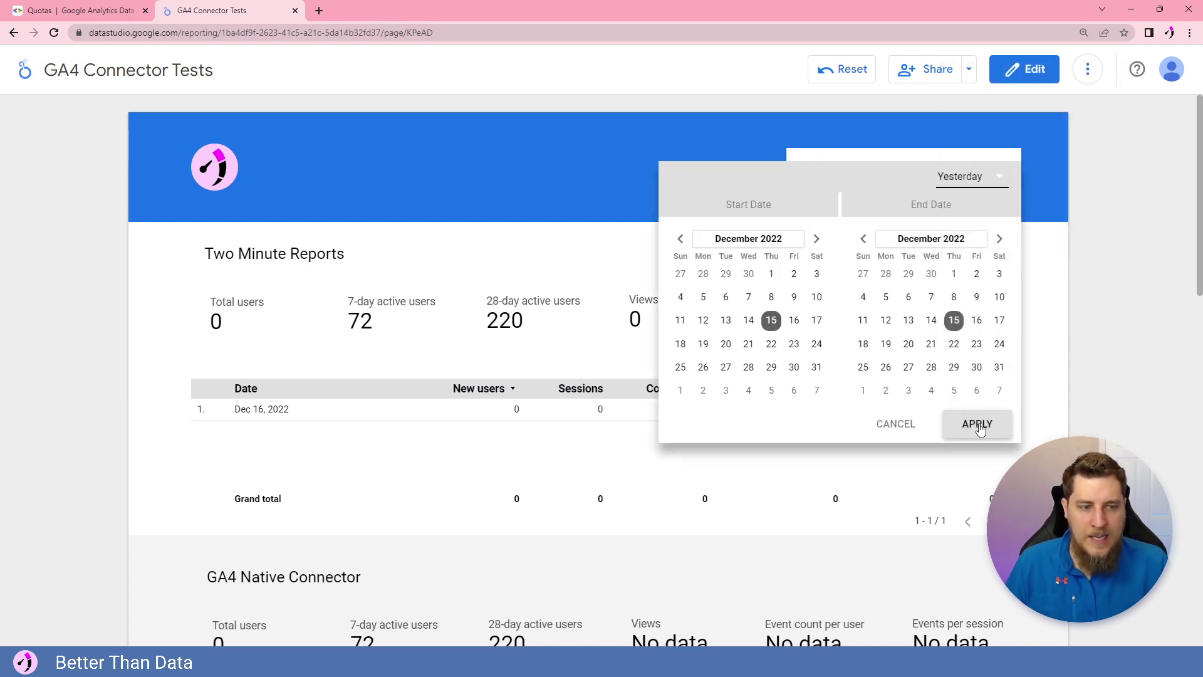
pyautogui.click(978, 423)
# Watch how quickly each connector section, down to Power My Analytics, refreshes with Yesterday's data
pyautogui.scroll(-3, 1064, 302)
pyautogui.scroll(-3, 1063, 302)
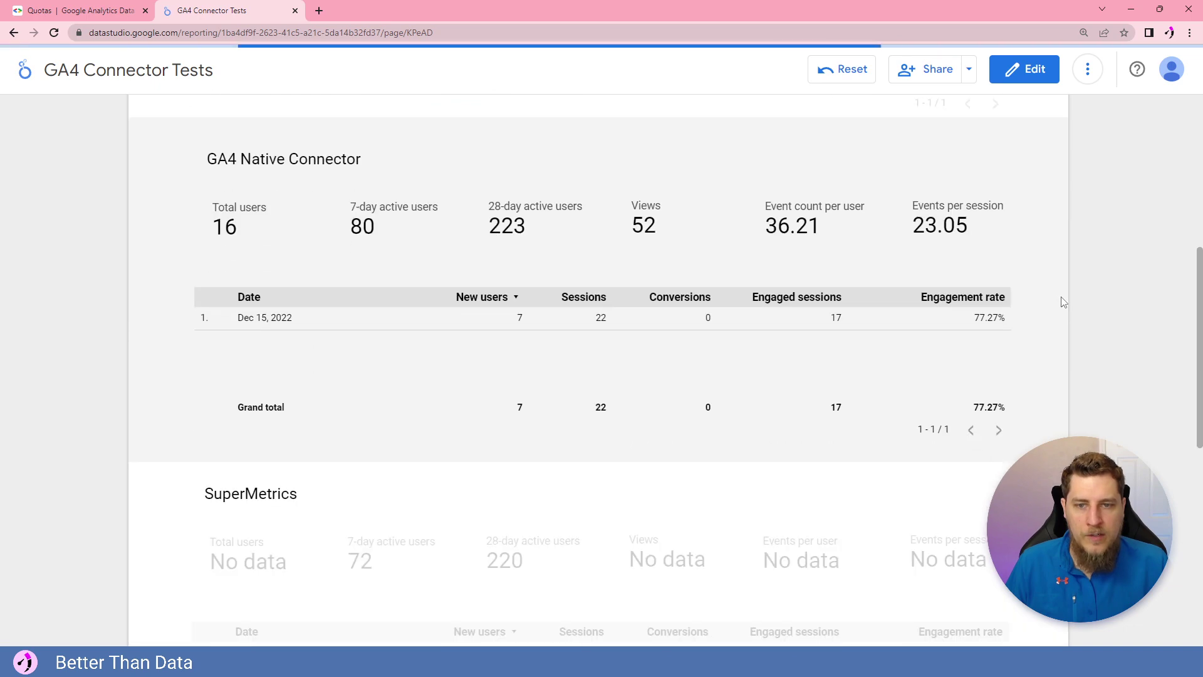
pyautogui.scroll(-8, 177, 280)
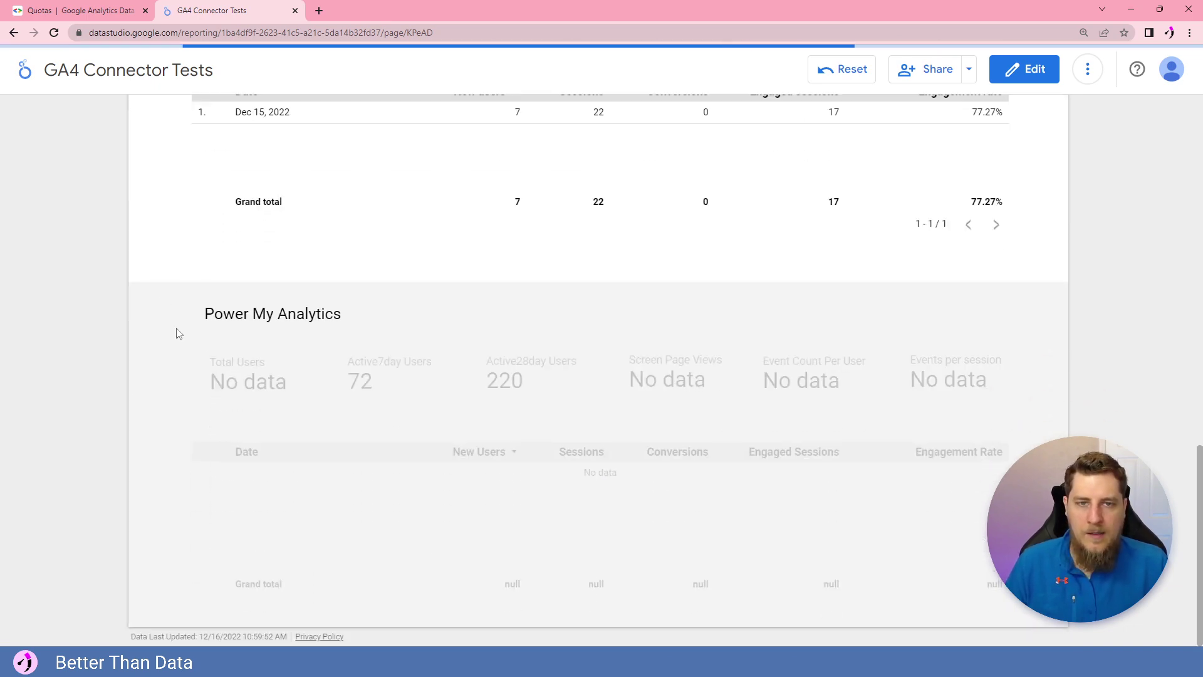
pyautogui.scroll(10, 176, 333)
pyautogui.scroll(3, 176, 333)
pyautogui.scroll(-14, 176, 334)
pyautogui.scroll(7, 176, 334)
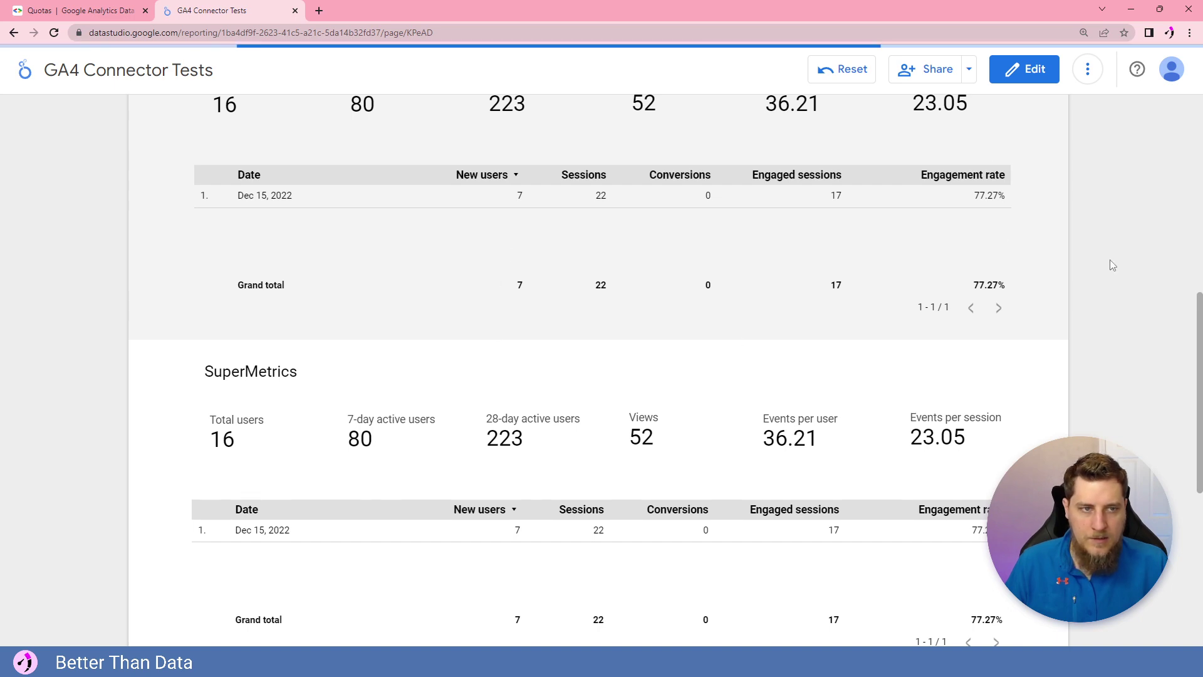
pyautogui.scroll(3, 339, 367)
pyautogui.scroll(-9, 338, 367)
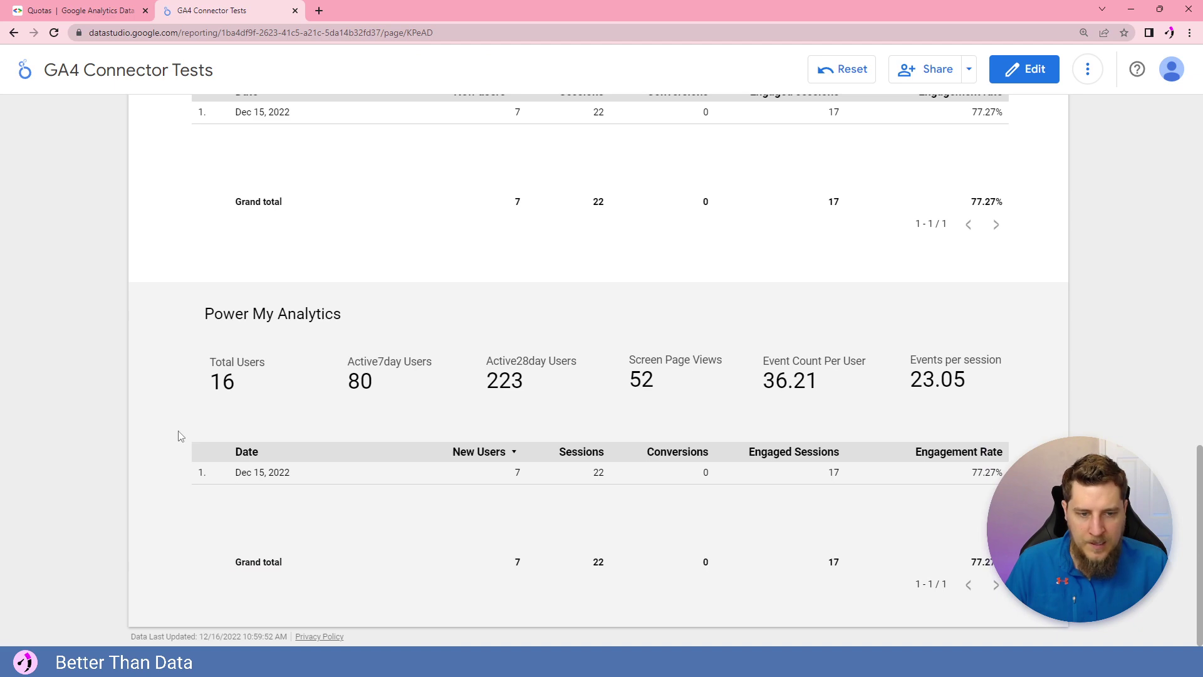
# Compare Yesterday's metrics in Two Minute Reports with those of the GA4 Native Connector
pyautogui.scroll(15, 190, 441)
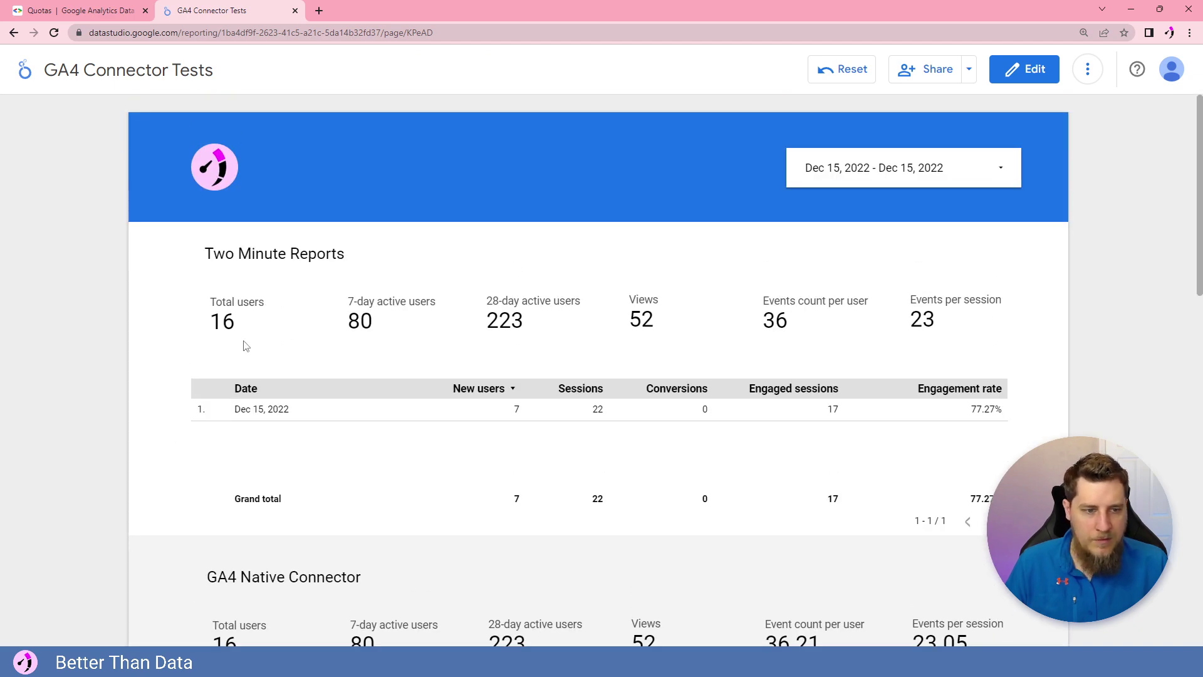
pyautogui.scroll(-3, 197, 341)
pyautogui.scroll(-3, 154, 405)
pyautogui.scroll(6, 156, 398)
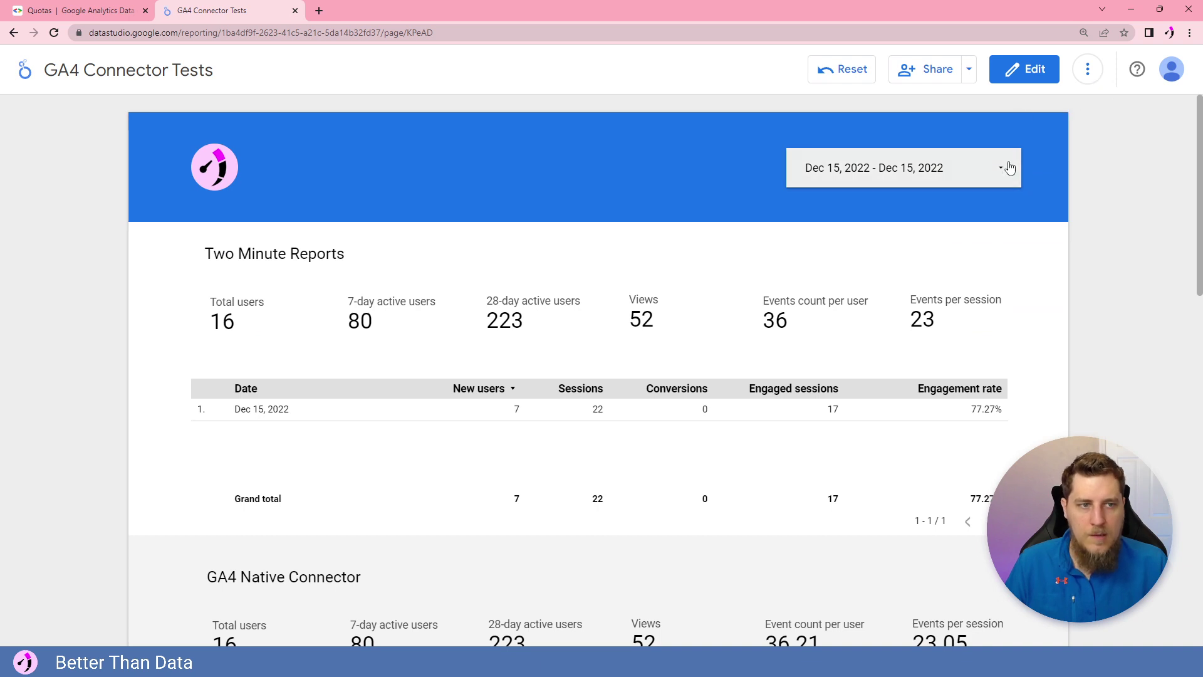
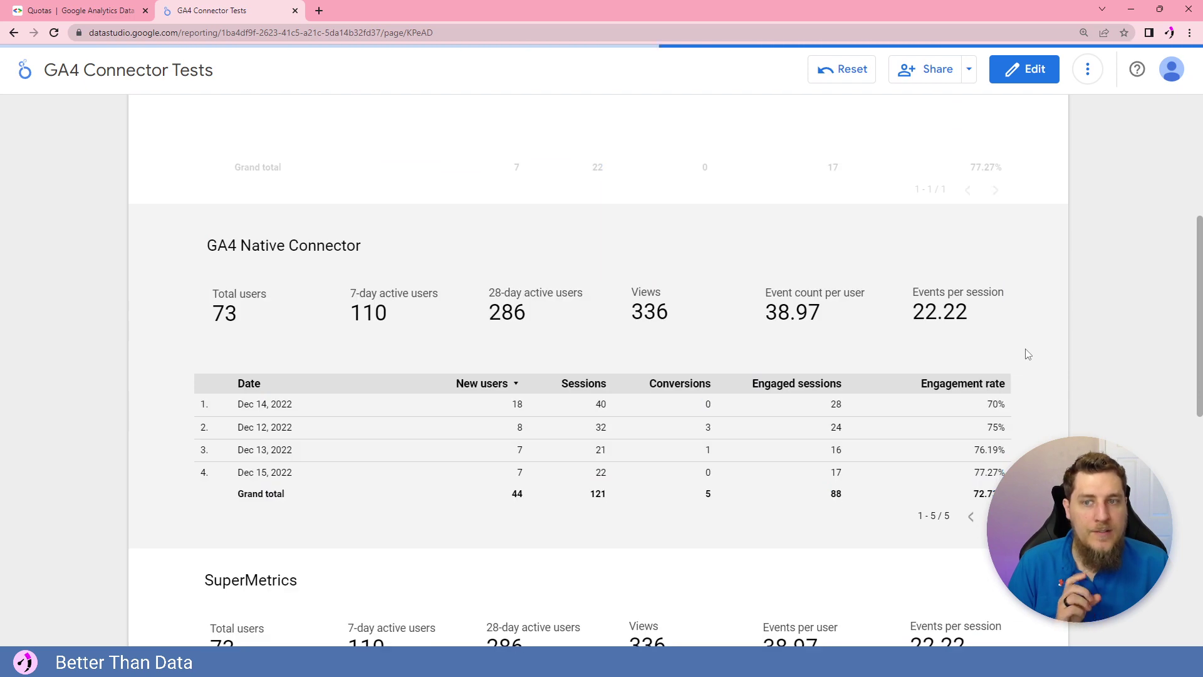
# Compare the This week (starts Sunday) metrics from Two Minute Reports through Power My Analytics
pyautogui.scroll(3, 987, 344)
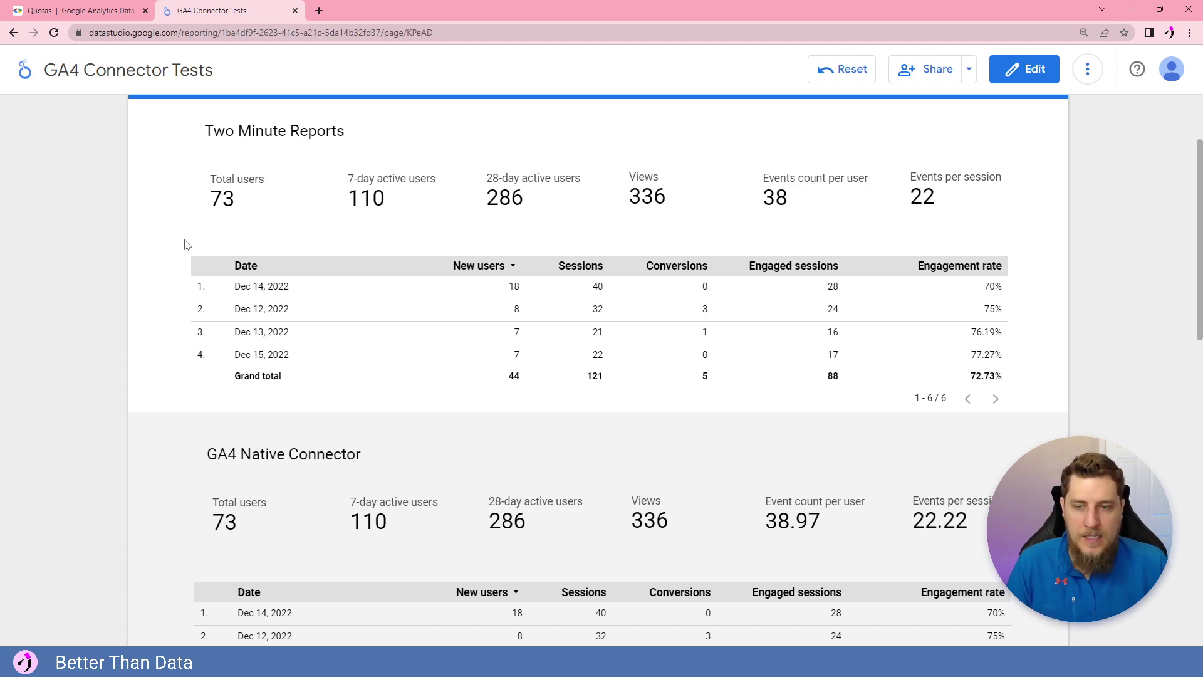
pyautogui.scroll(-12, 186, 245)
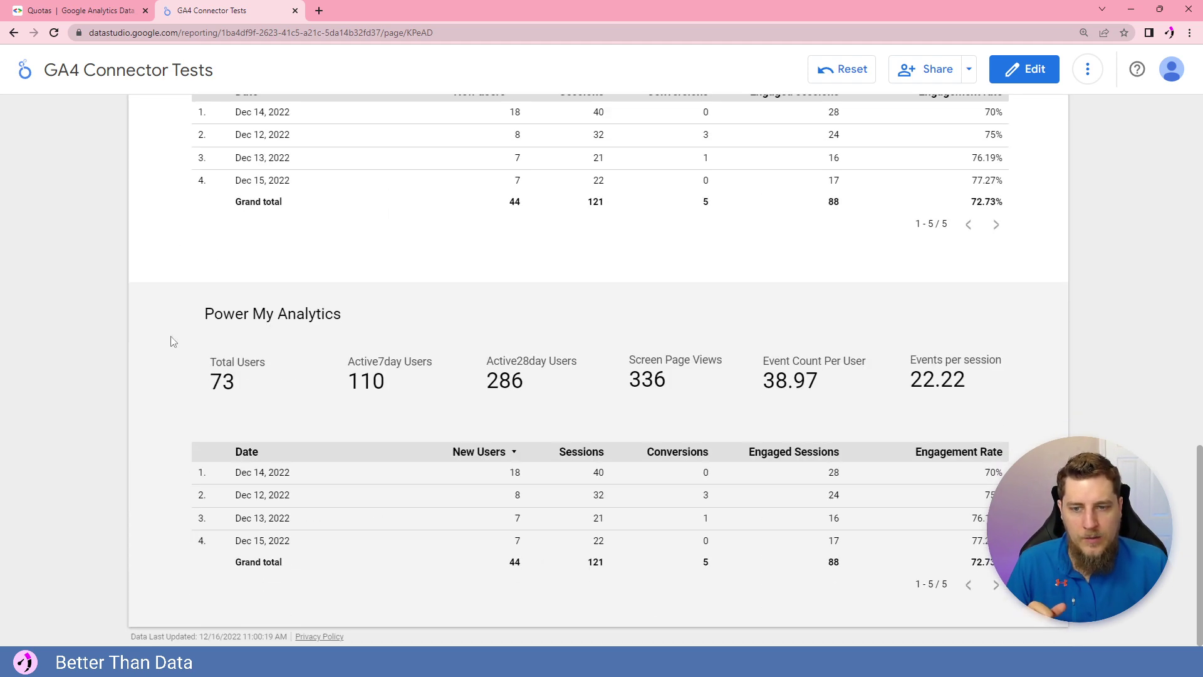
pyautogui.scroll(15, 173, 341)
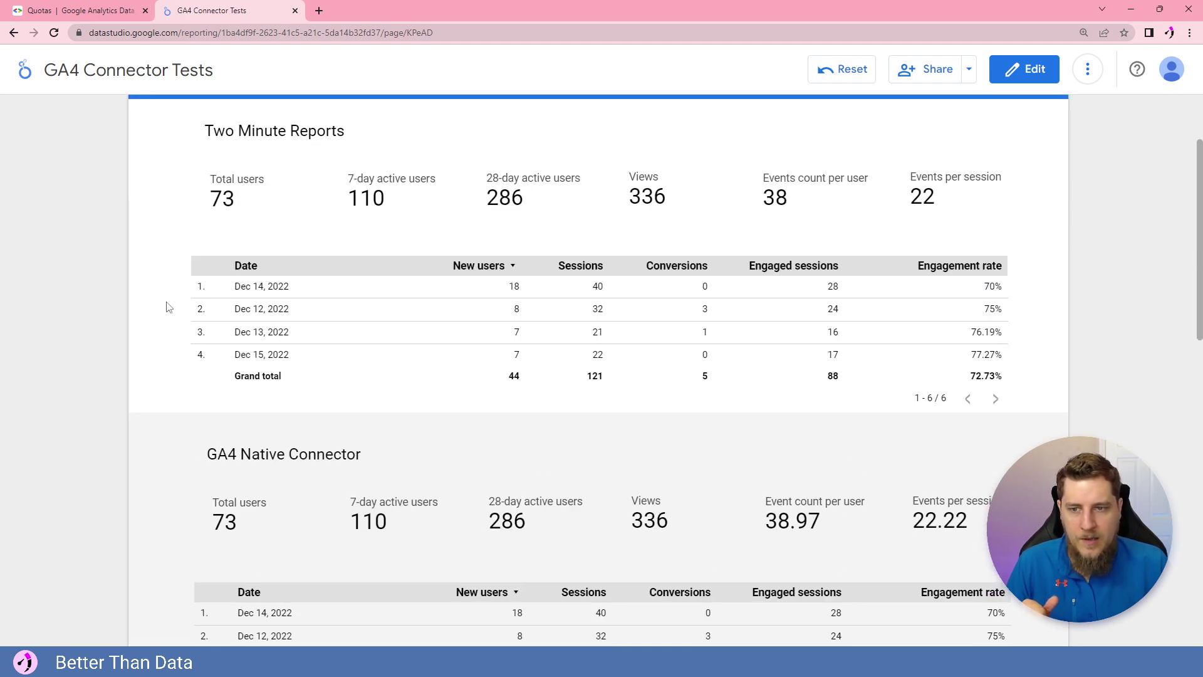
# Set the report's date range to This week to date (starts Sunday), without including today, and apply it
pyautogui.scroll(2, 1001, 164)
pyautogui.click(985, 172)
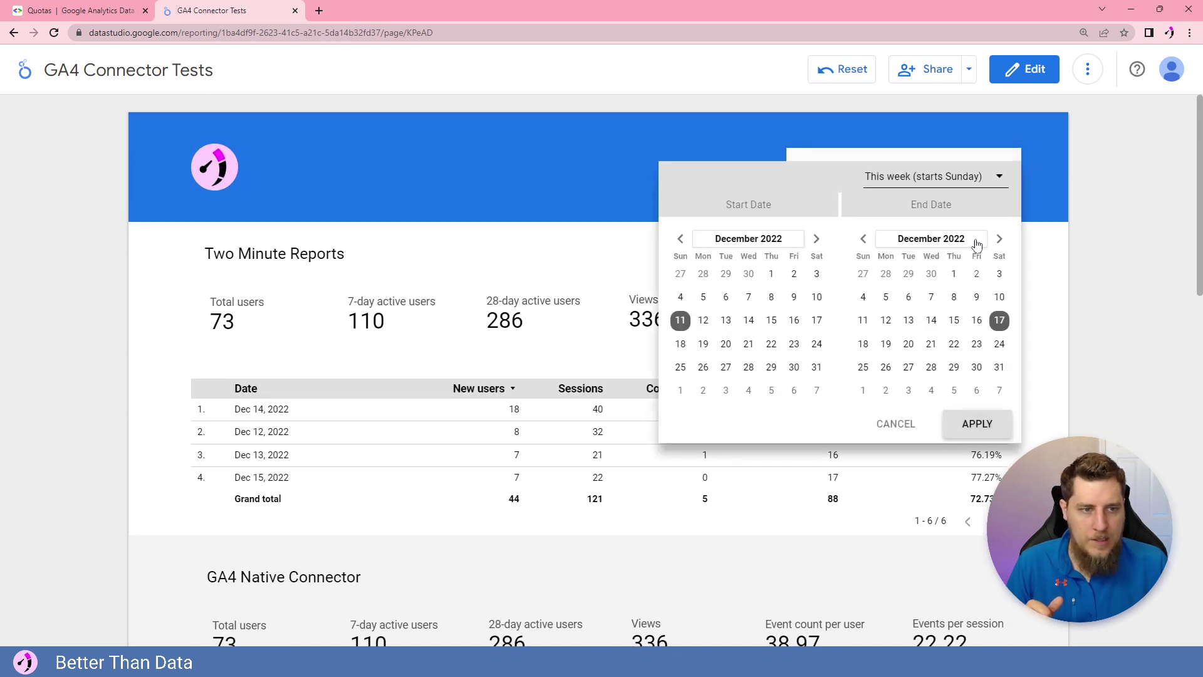
pyautogui.click(975, 170)
pyautogui.click(940, 217)
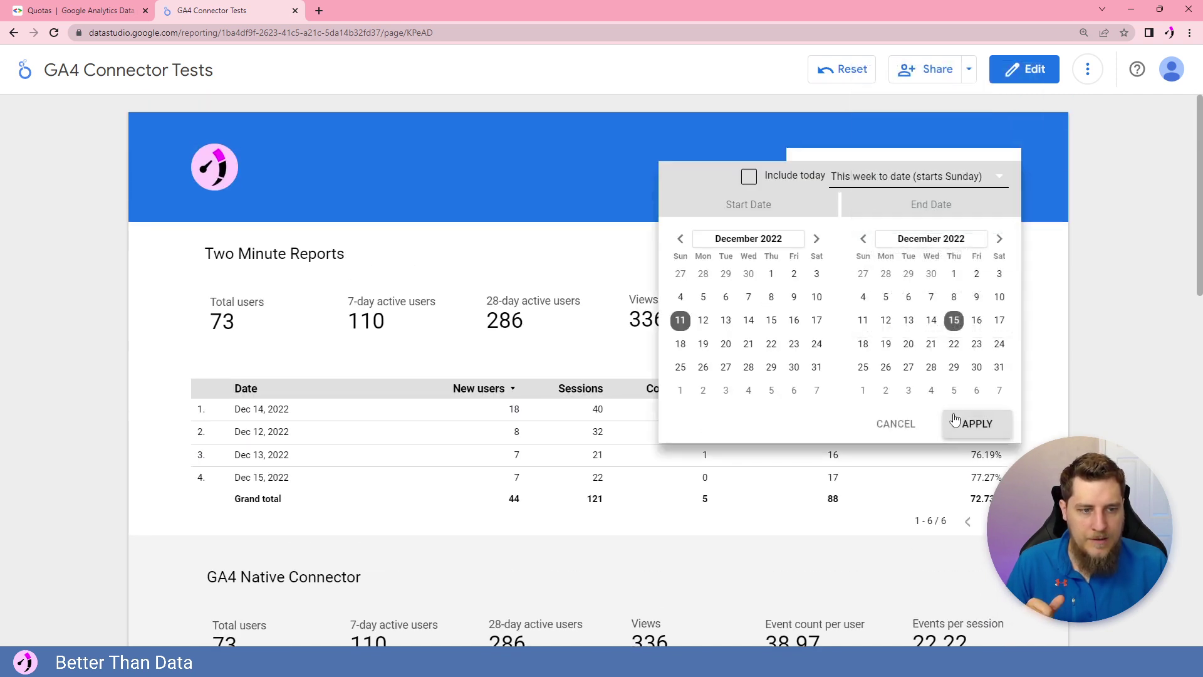
pyautogui.click(977, 424)
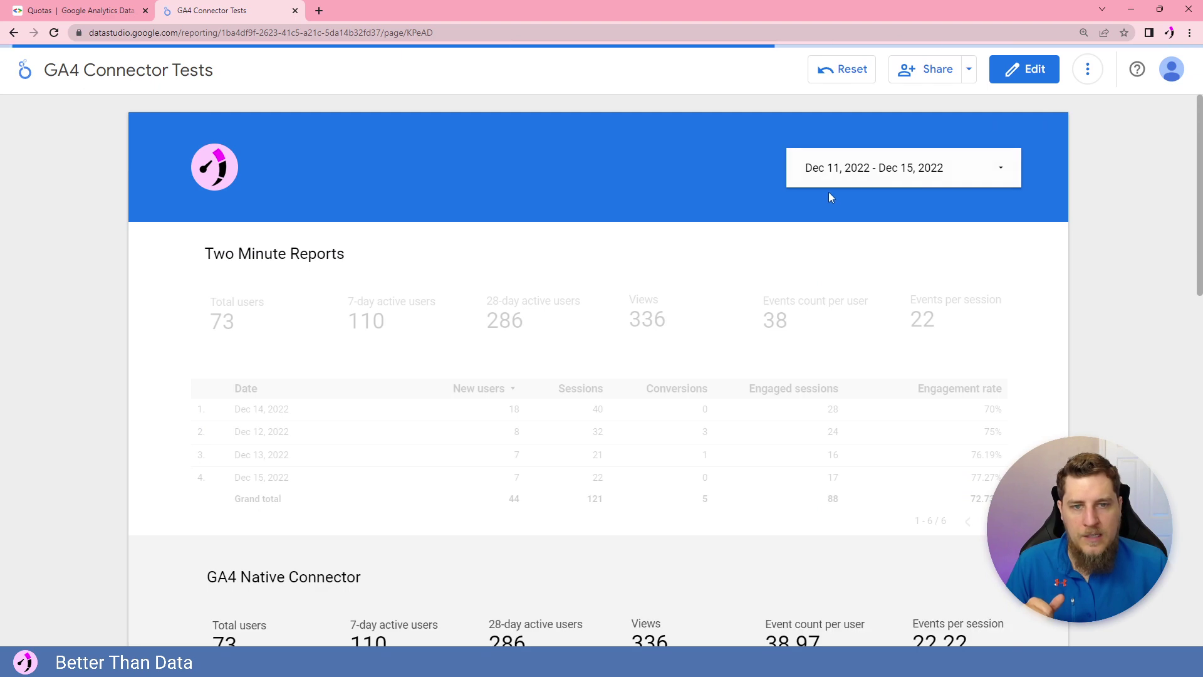
# Check which connector sections load first for the week-to-date range
pyautogui.scroll(-7, 180, 276)
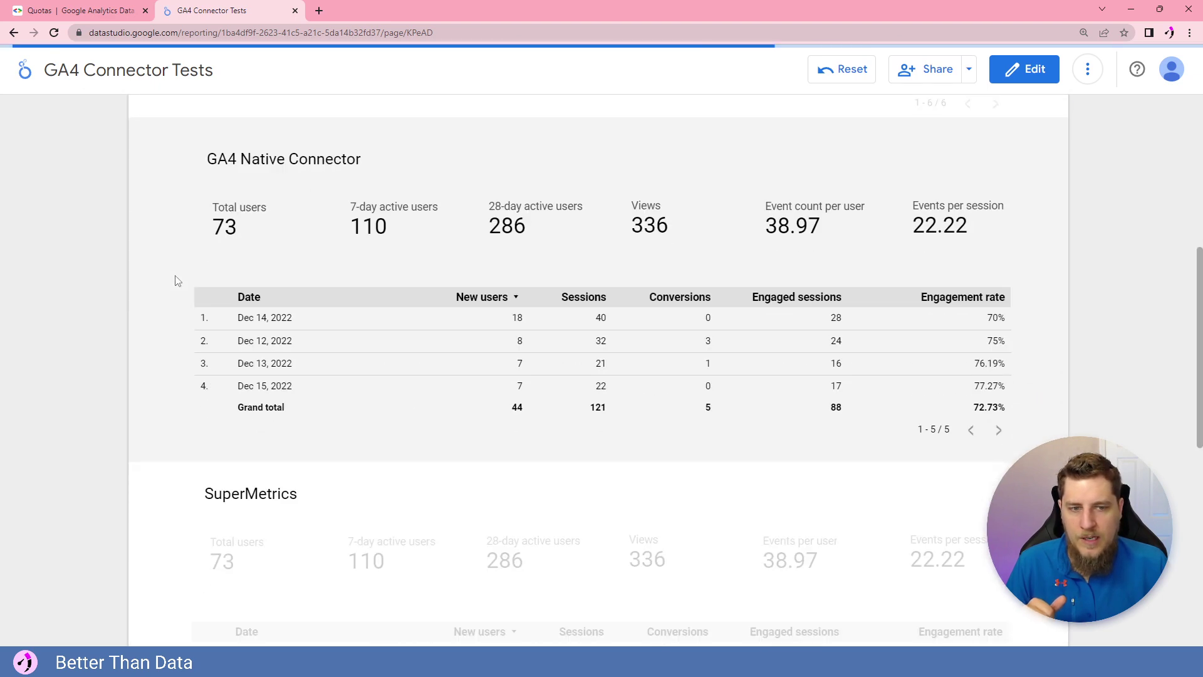
pyautogui.scroll(-8, 194, 277)
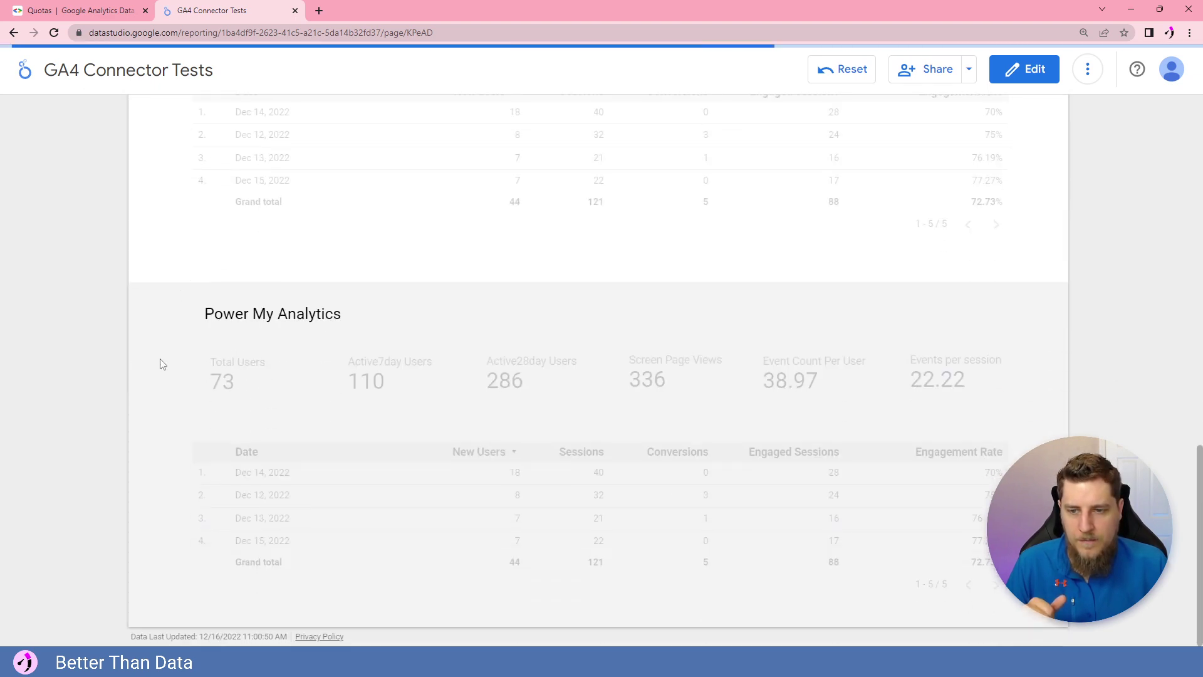
pyautogui.scroll(6, 162, 385)
pyautogui.scroll(3, 151, 343)
pyautogui.scroll(-3, 148, 343)
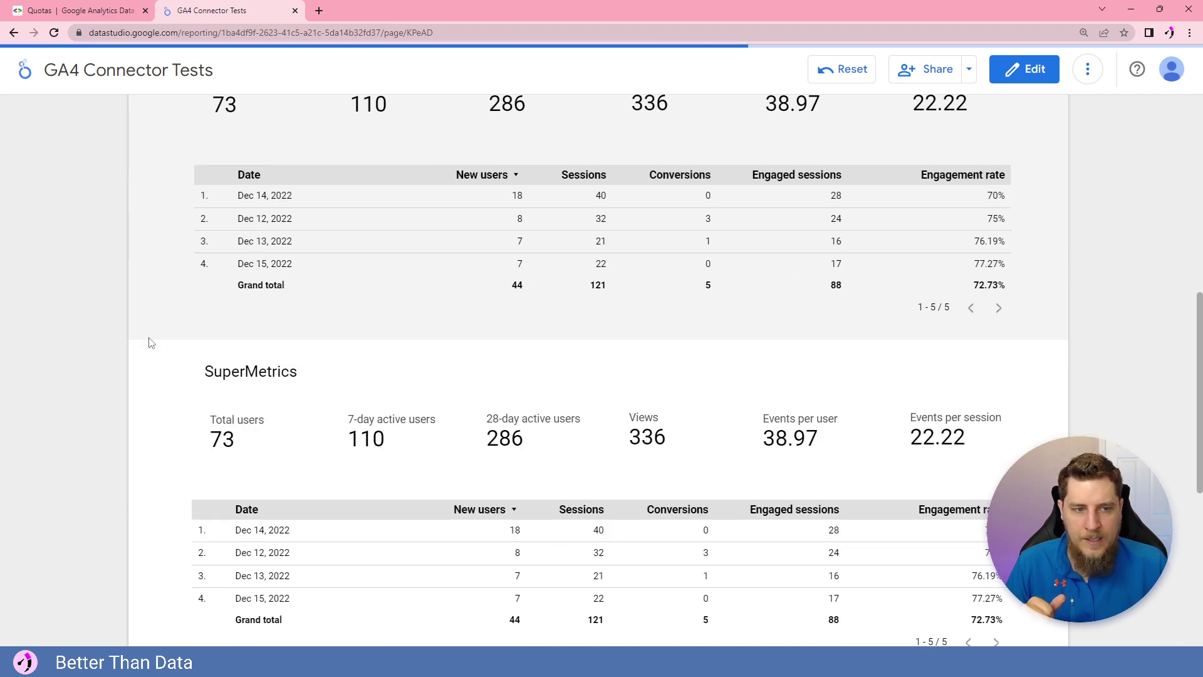
pyautogui.scroll(-7, 149, 343)
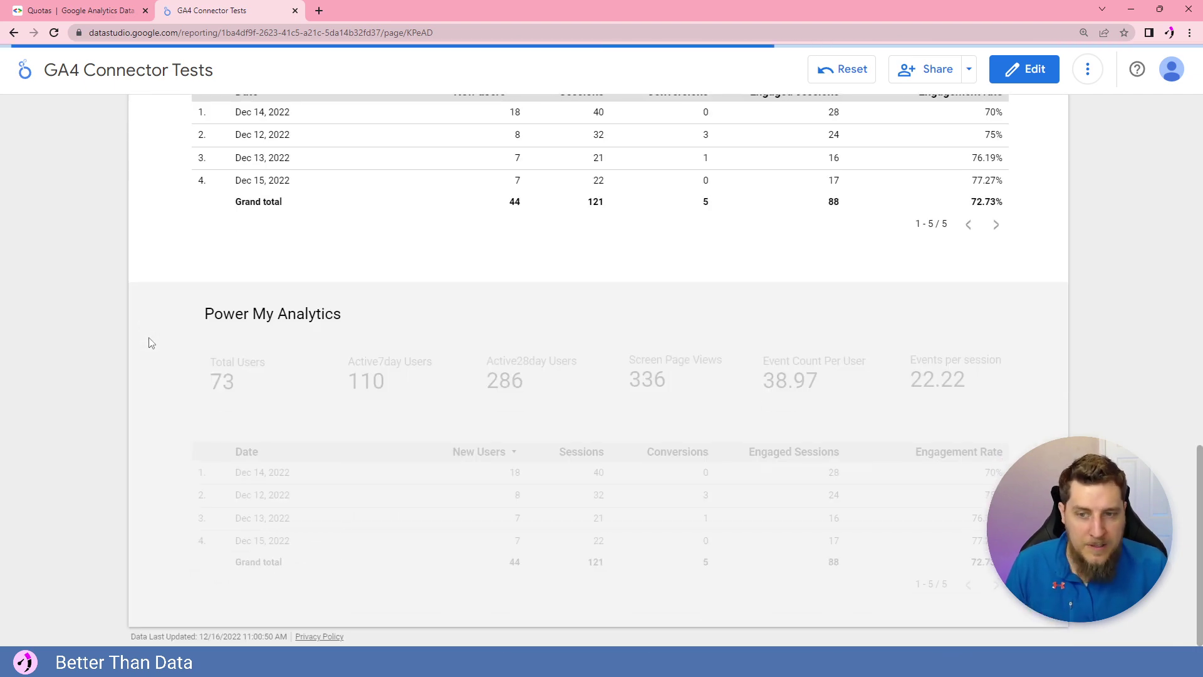
pyautogui.scroll(3, 151, 344)
pyautogui.scroll(13, 151, 344)
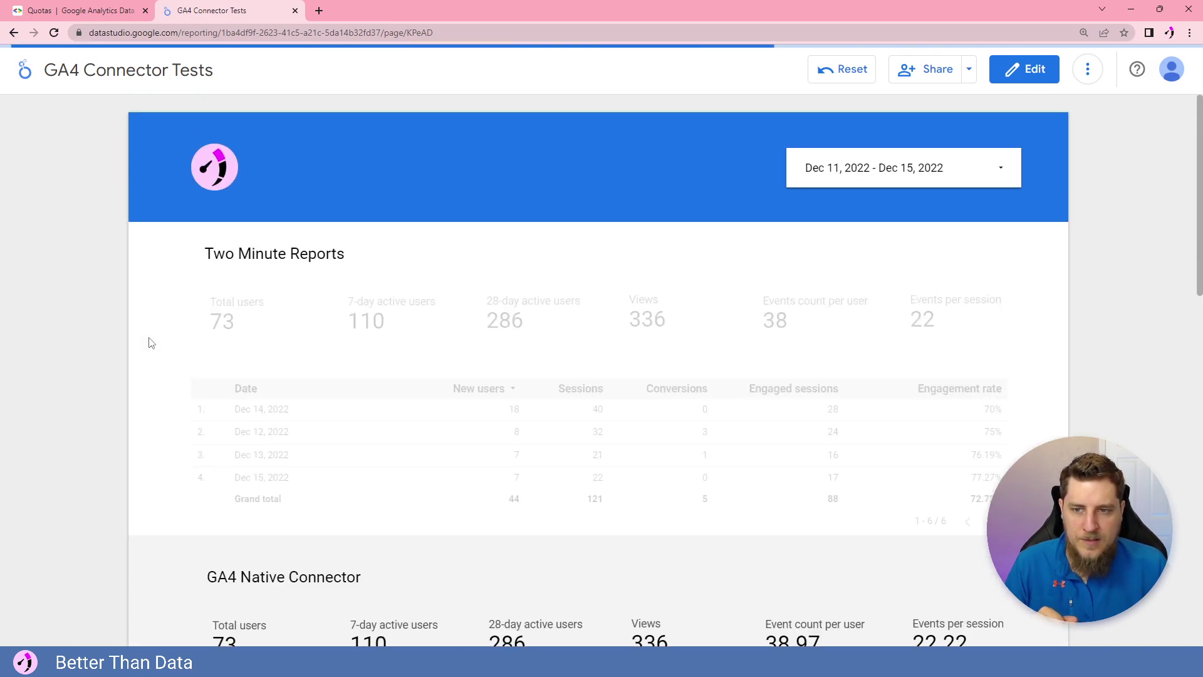
# Compare the loaded week-to-date metrics and daily tables across all four connectors
pyautogui.scroll(-16, 150, 344)
pyautogui.scroll(12, 149, 488)
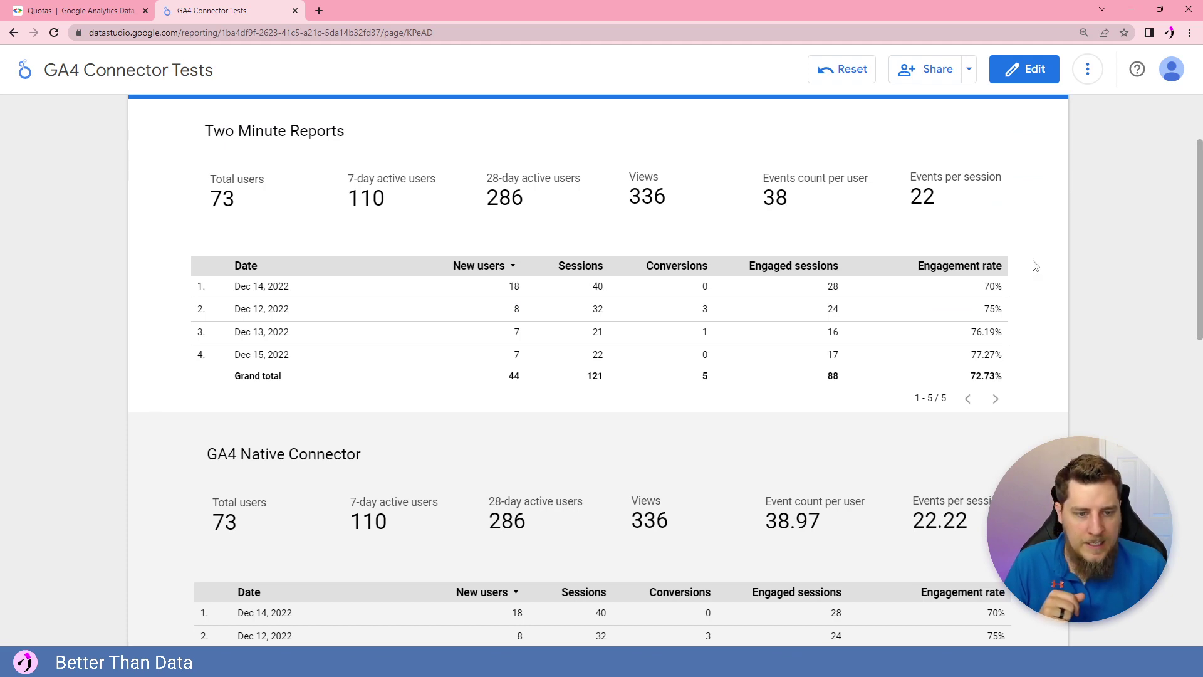
pyautogui.scroll(-7, 1041, 281)
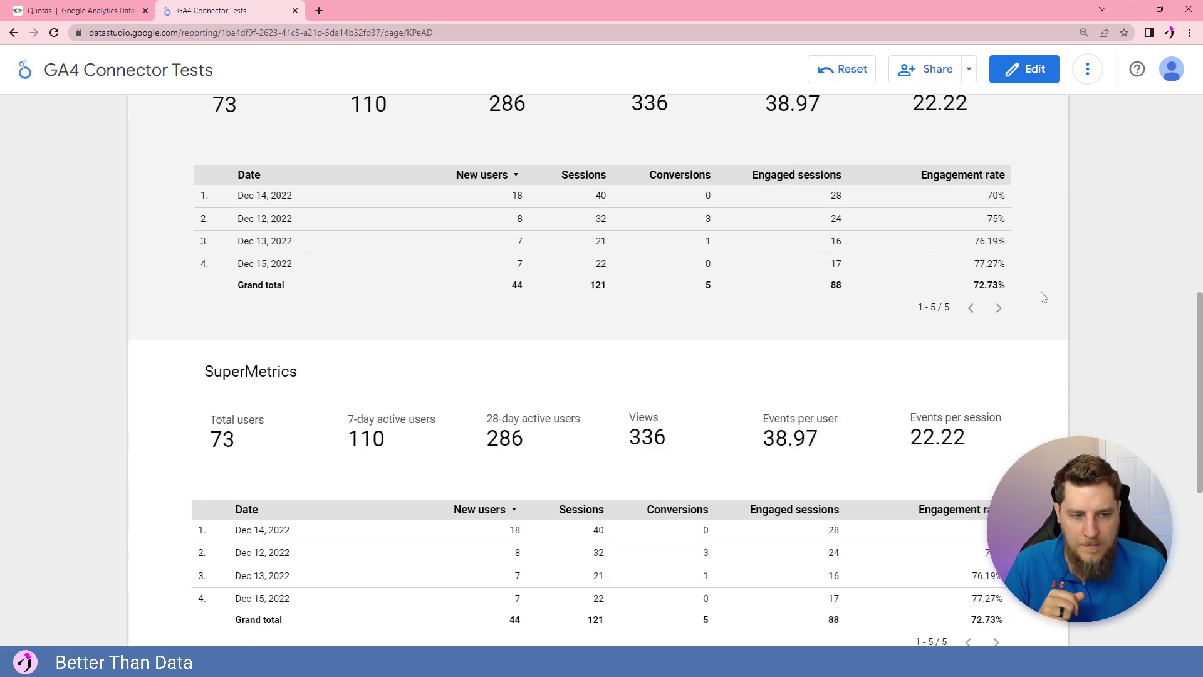
pyautogui.scroll(-8, 1042, 298)
# Set the report's date range to Last week (starts Sunday) and apply it
pyautogui.scroll(17, 1042, 298)
pyautogui.click(1001, 161)
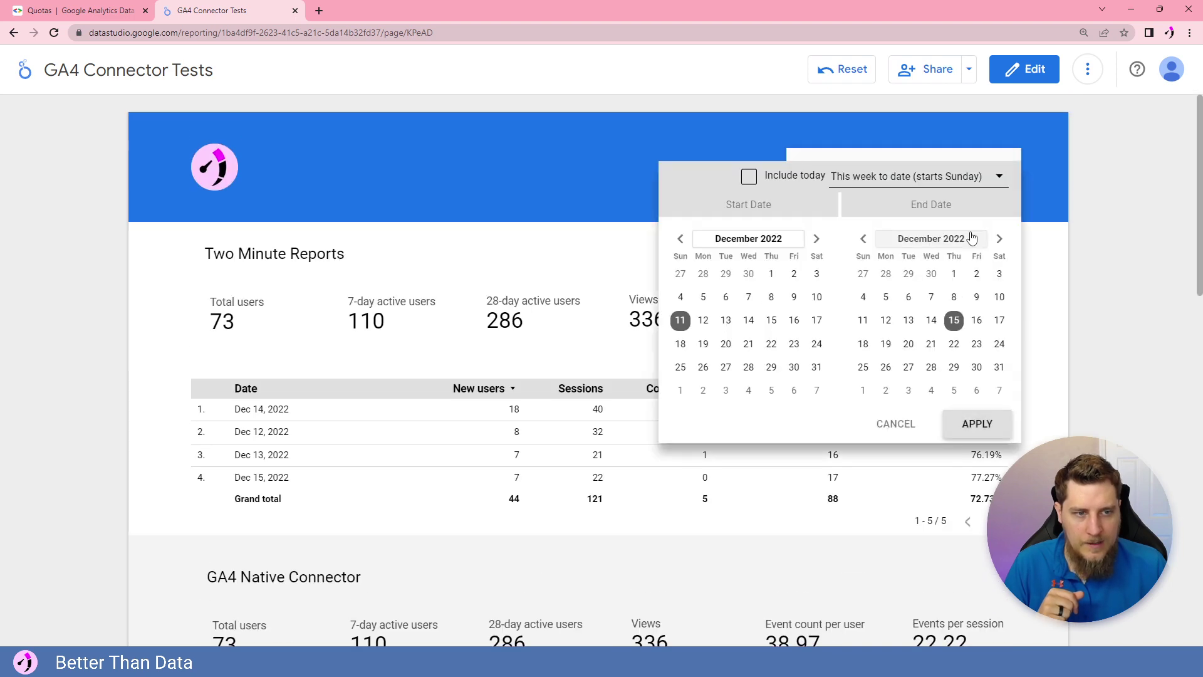
pyautogui.click(982, 178)
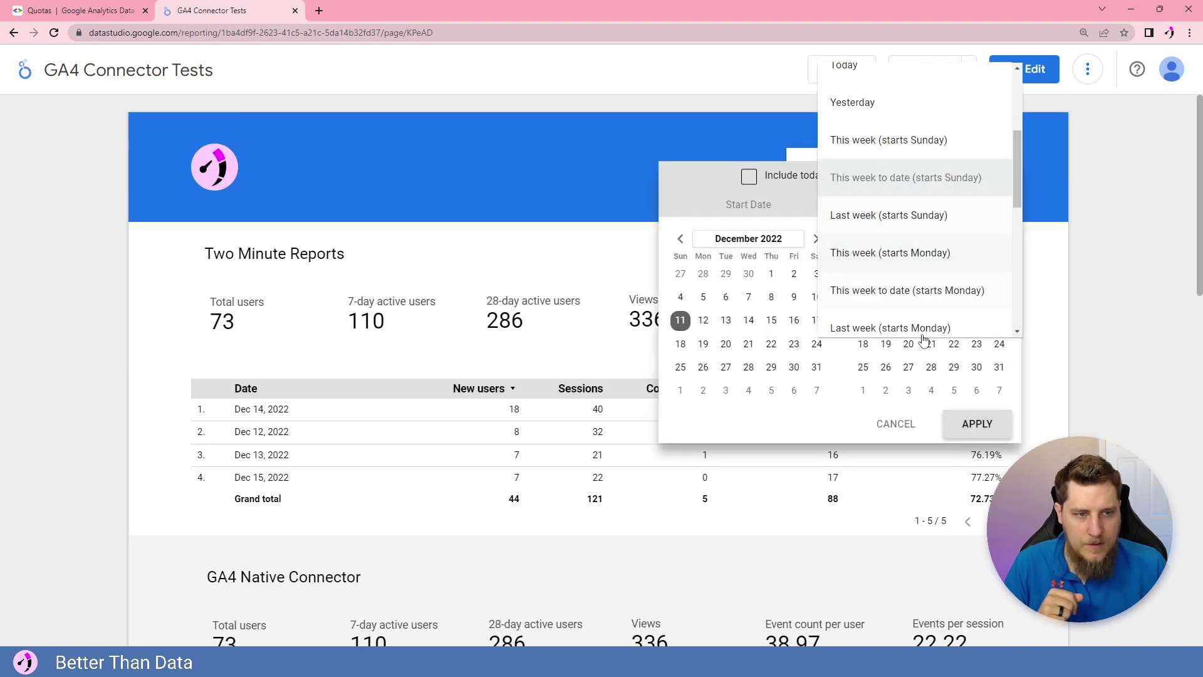
pyautogui.click(911, 216)
pyautogui.click(959, 425)
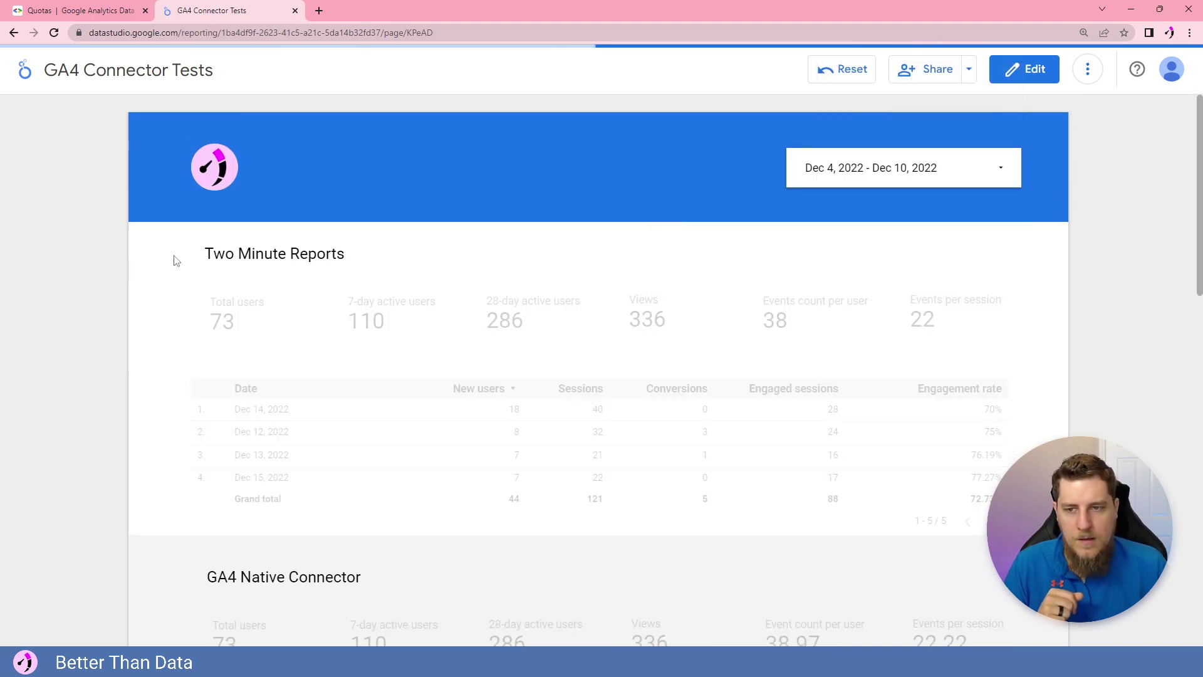
# Check which connector sections load first for Last week (starts Sunday) and compare their metrics and daily tables
pyautogui.scroll(-3, 191, 257)
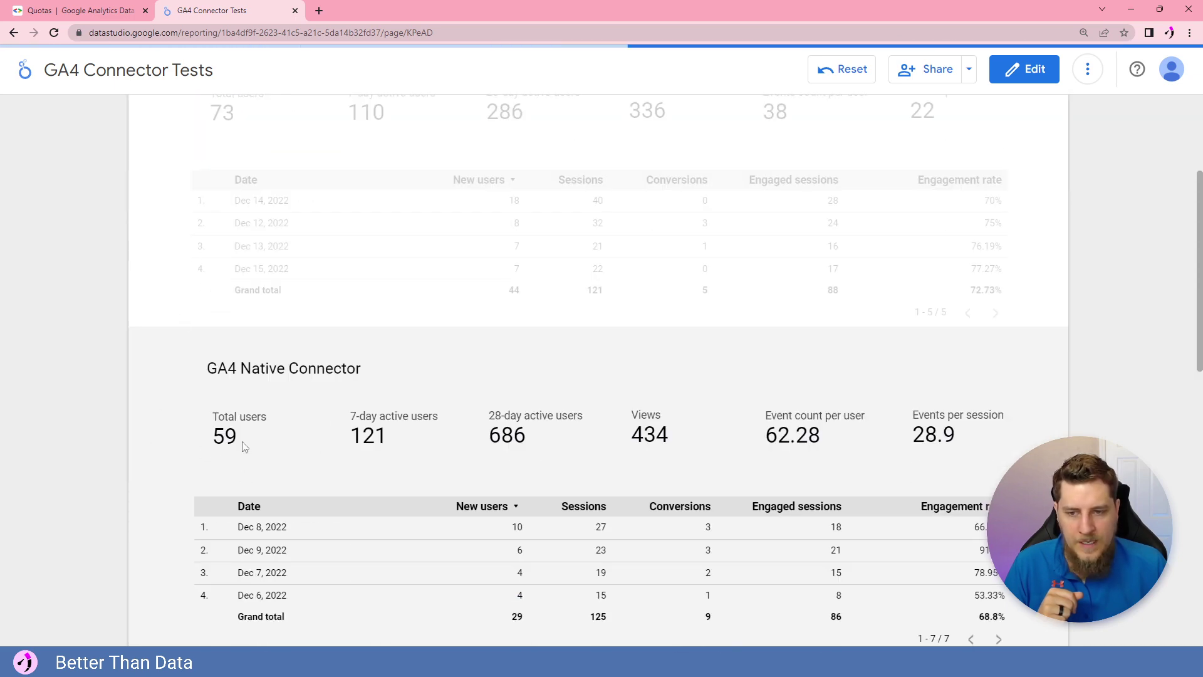
pyautogui.scroll(-11, 188, 376)
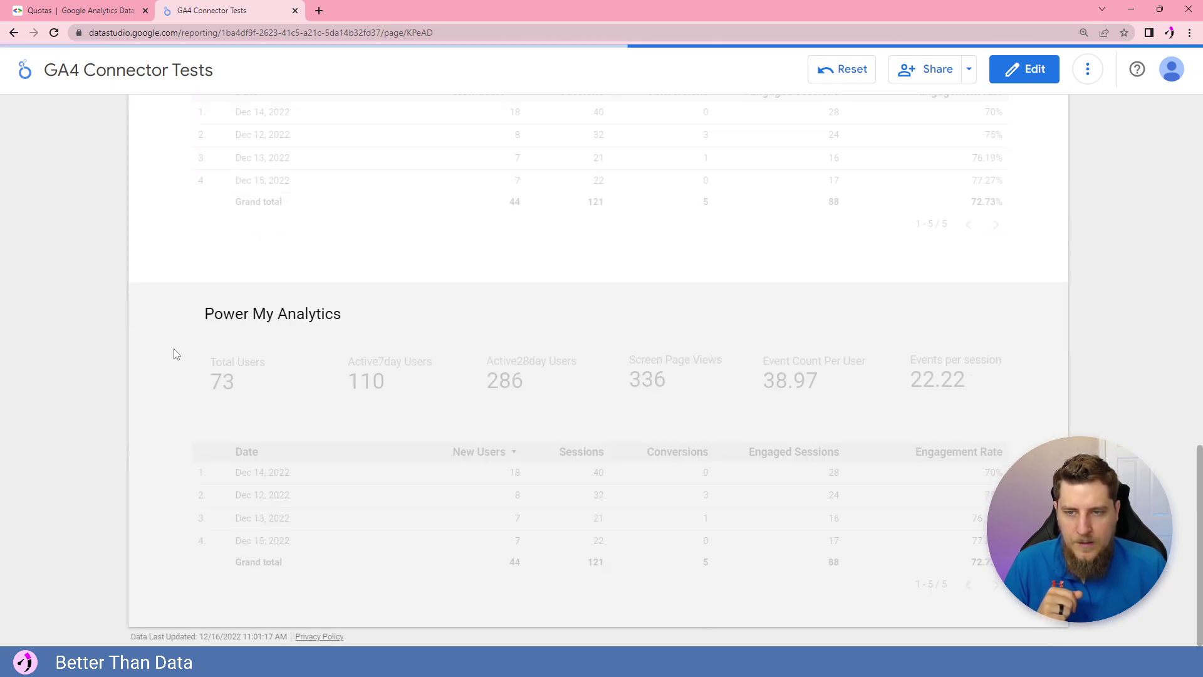
pyautogui.scroll(3, 176, 355)
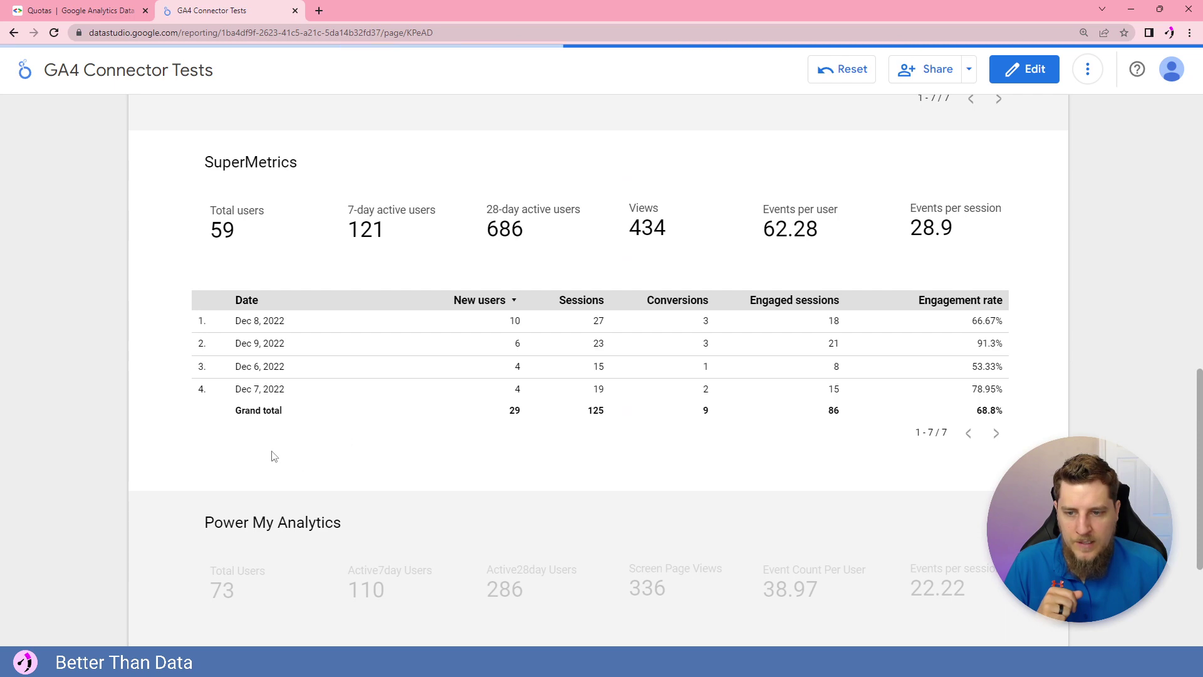
pyautogui.scroll(11, 253, 423)
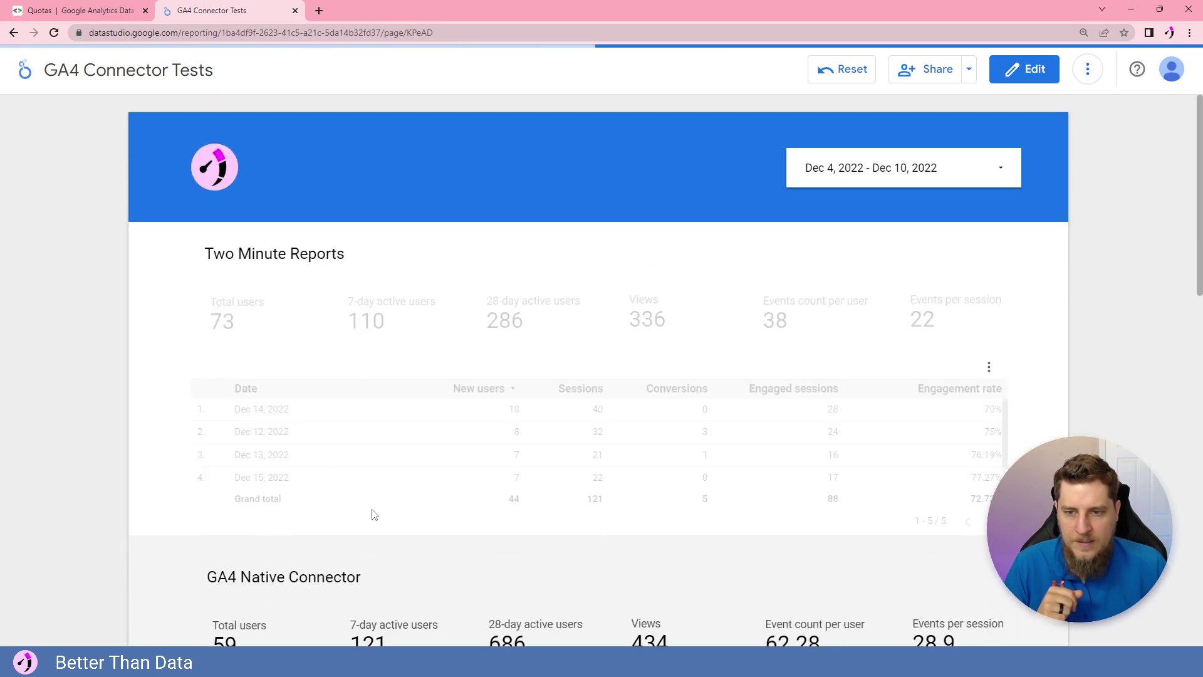
pyautogui.scroll(-3, 173, 323)
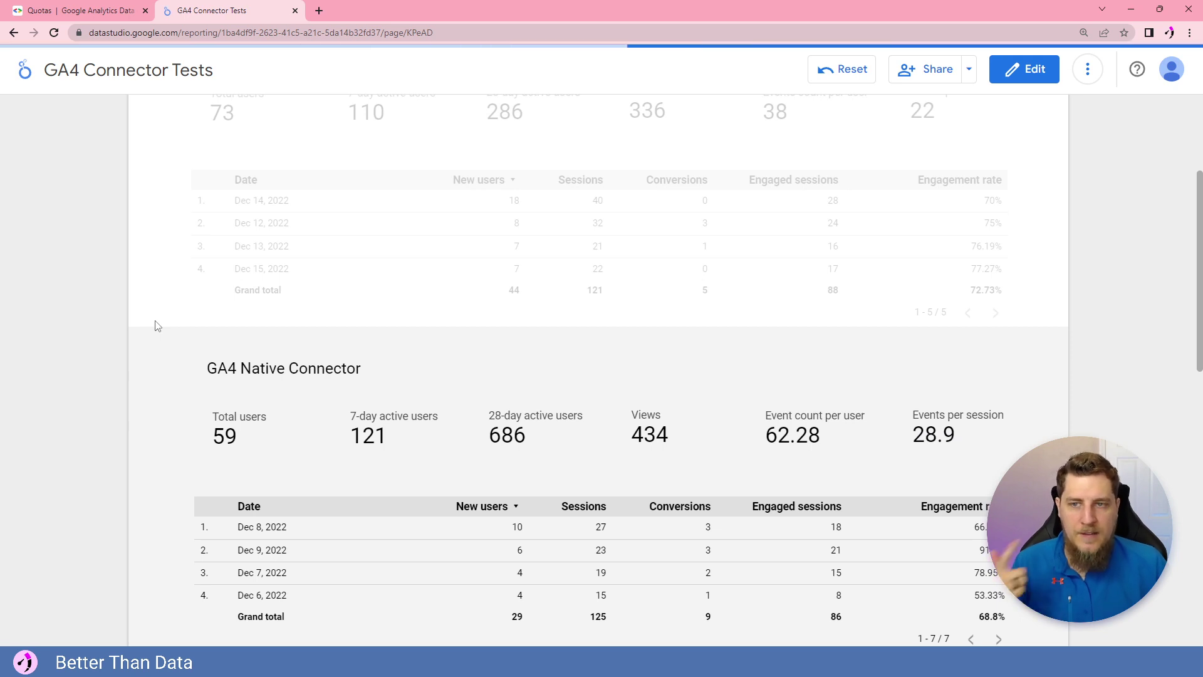
pyautogui.scroll(3, 154, 295)
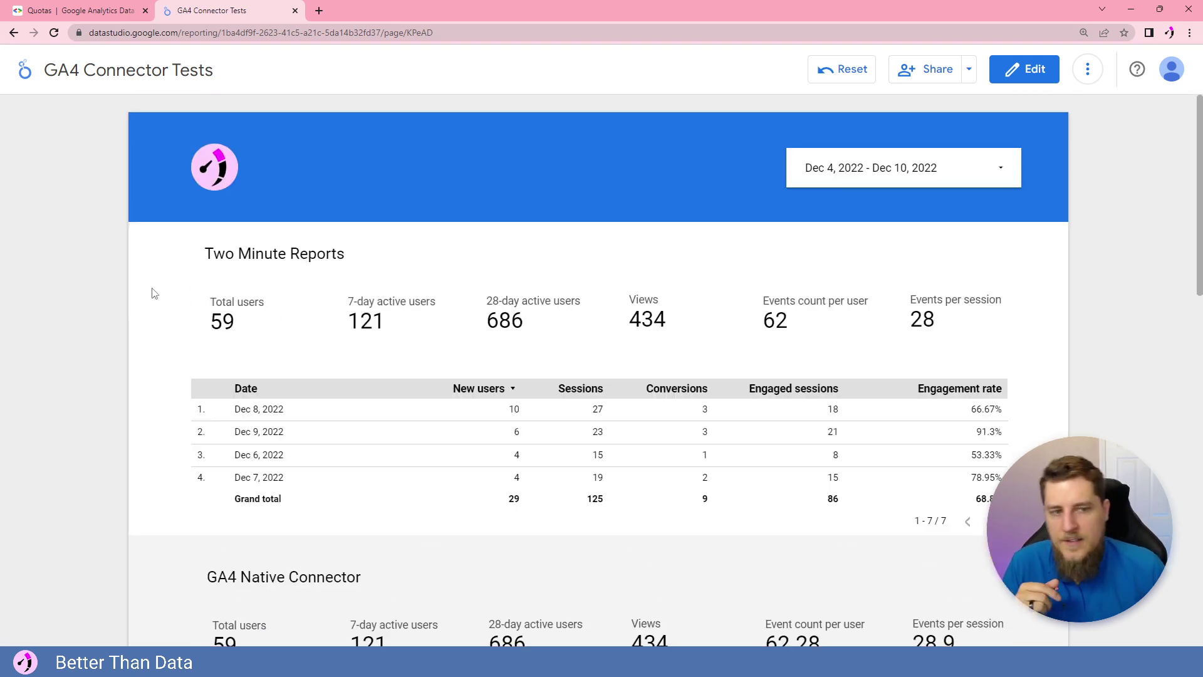
pyautogui.scroll(-3, 154, 294)
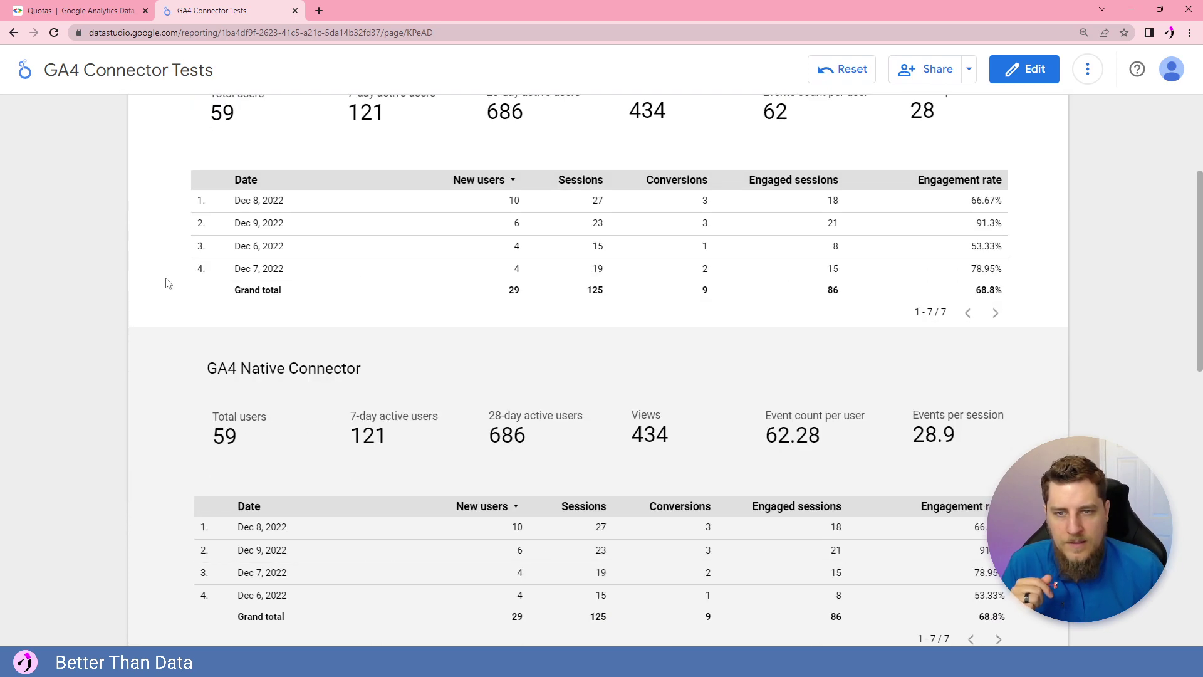
pyautogui.scroll(-10, 168, 283)
pyautogui.scroll(12, 167, 280)
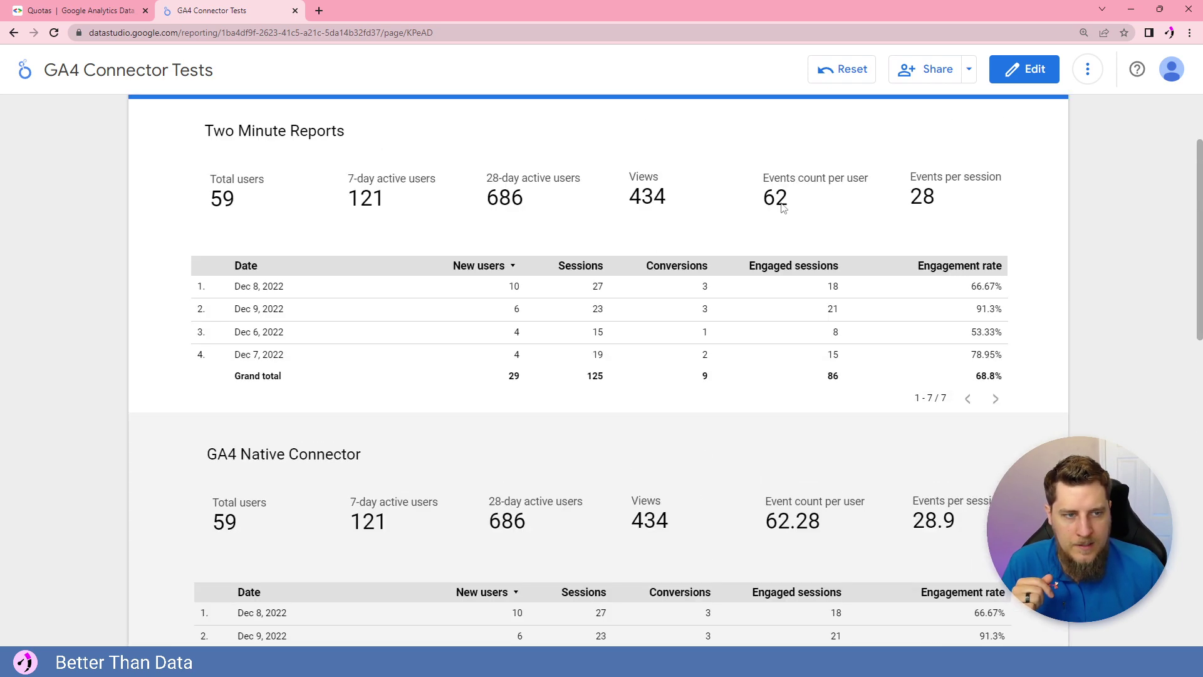
# Set the report's date range to This week (starts Monday) and apply it
pyautogui.scroll(2, 951, 175)
pyautogui.click(981, 175)
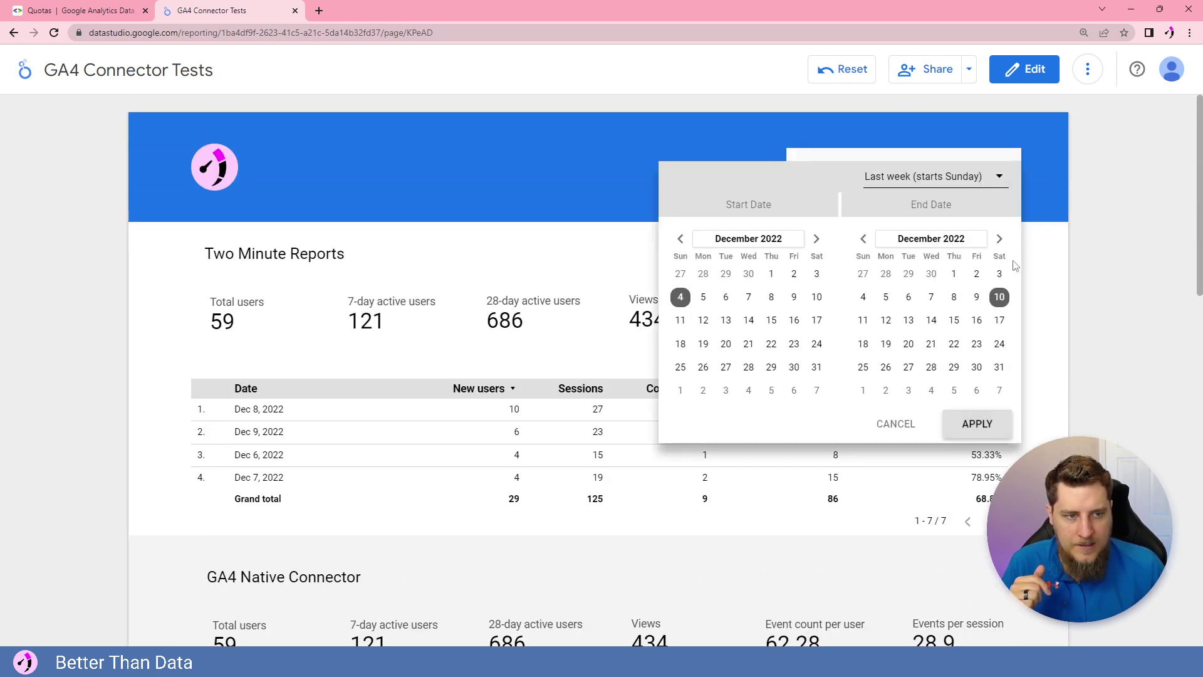
pyautogui.click(976, 178)
pyautogui.click(954, 217)
pyautogui.click(977, 423)
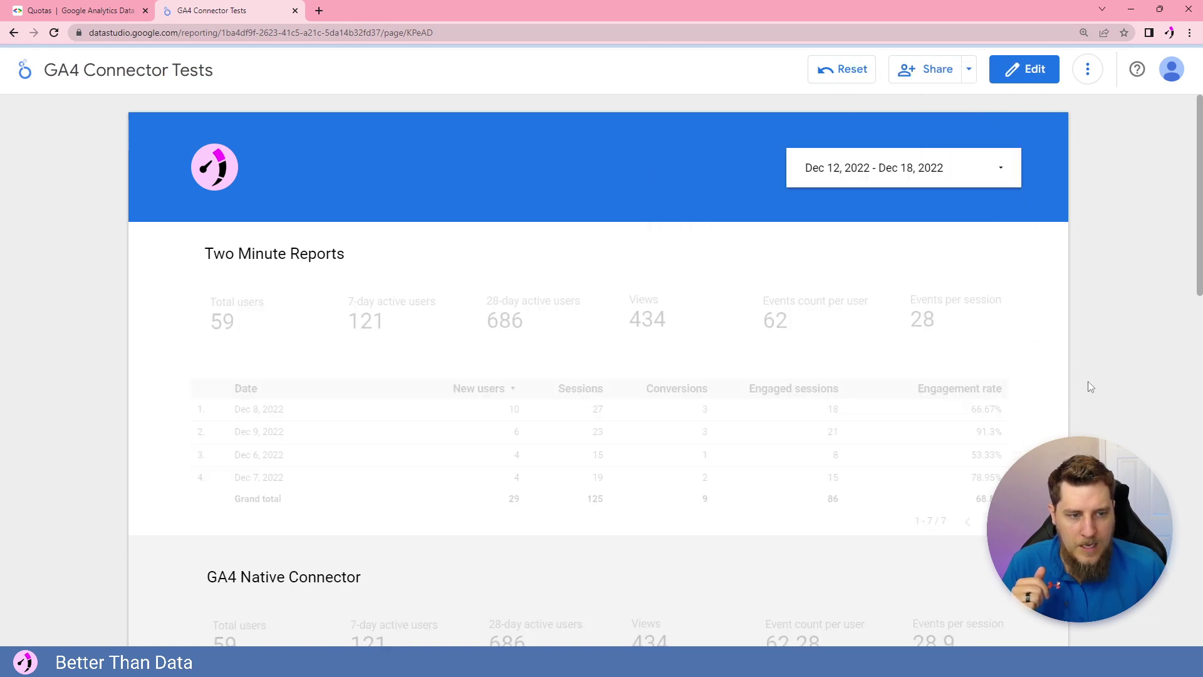
# Compare the loading and metrics of Two Minute Reports, GA4 Native Connector, SuperMetrics and Power My Analytics for the Monday-start week
pyautogui.scroll(-3, 164, 365)
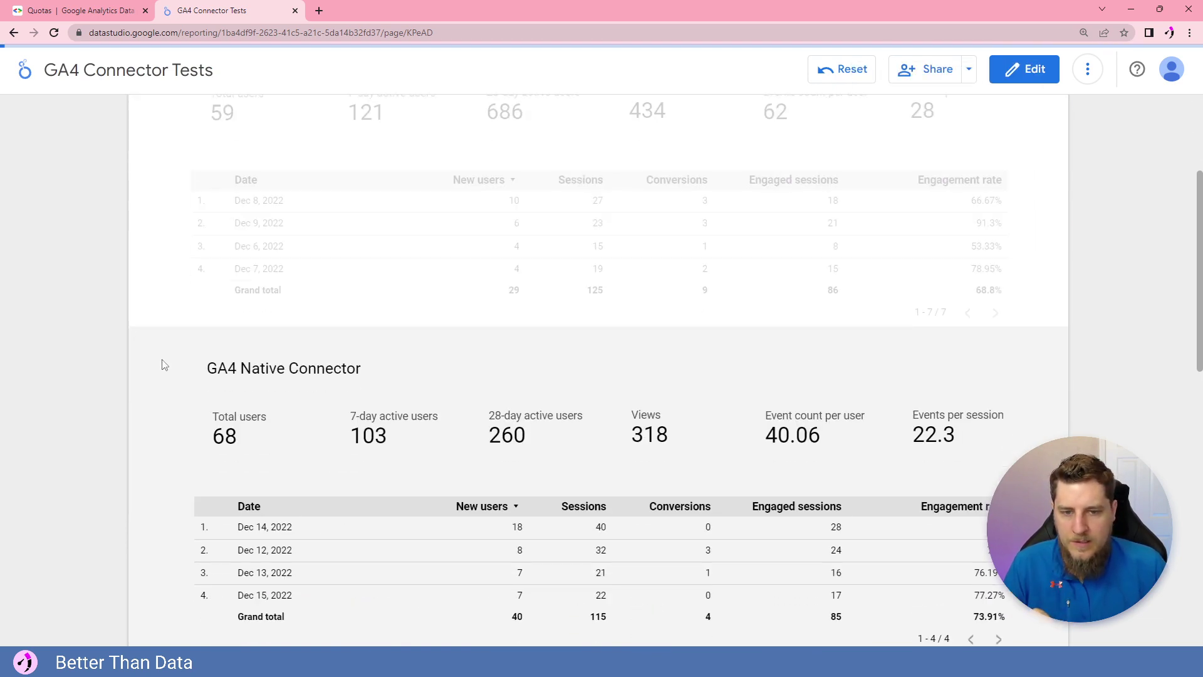
pyautogui.scroll(-3, 164, 365)
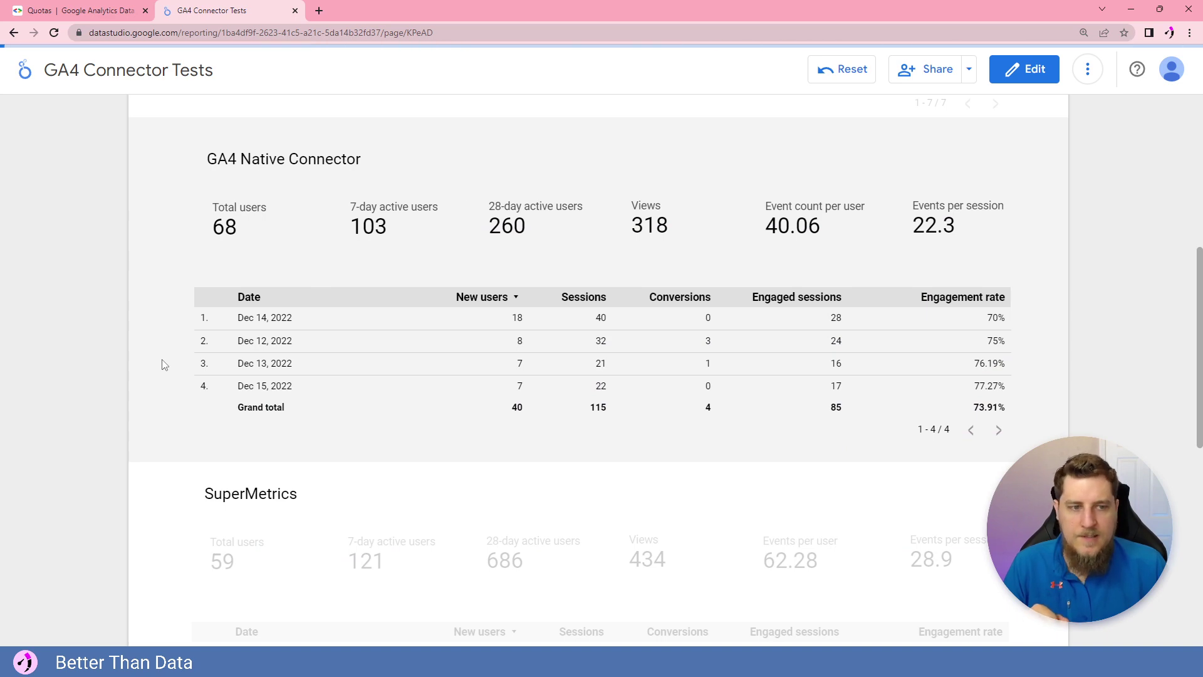
pyautogui.scroll(-3, 1036, 344)
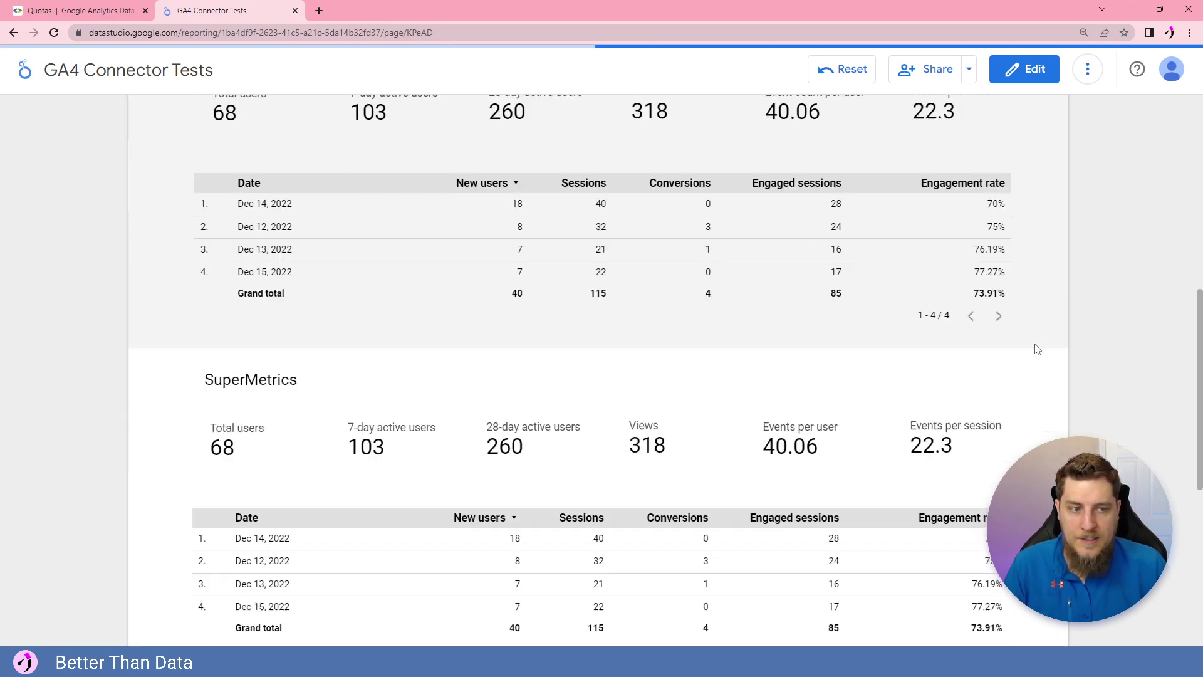
pyautogui.scroll(-6, 1036, 349)
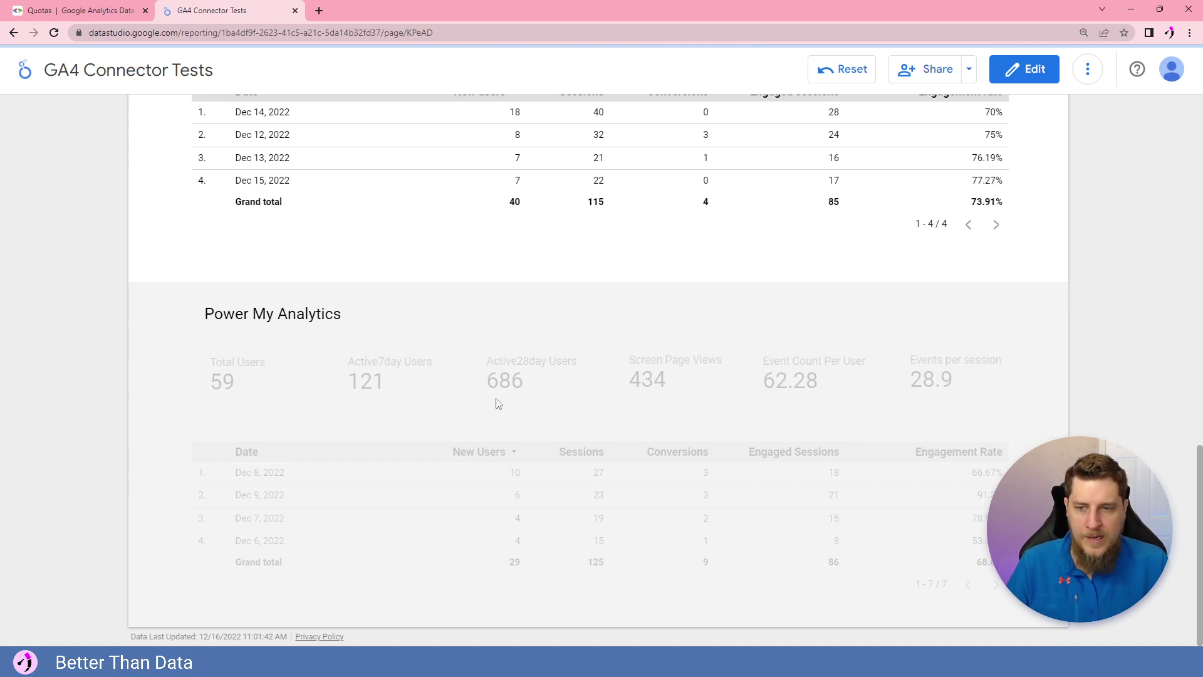
pyautogui.scroll(15, 492, 366)
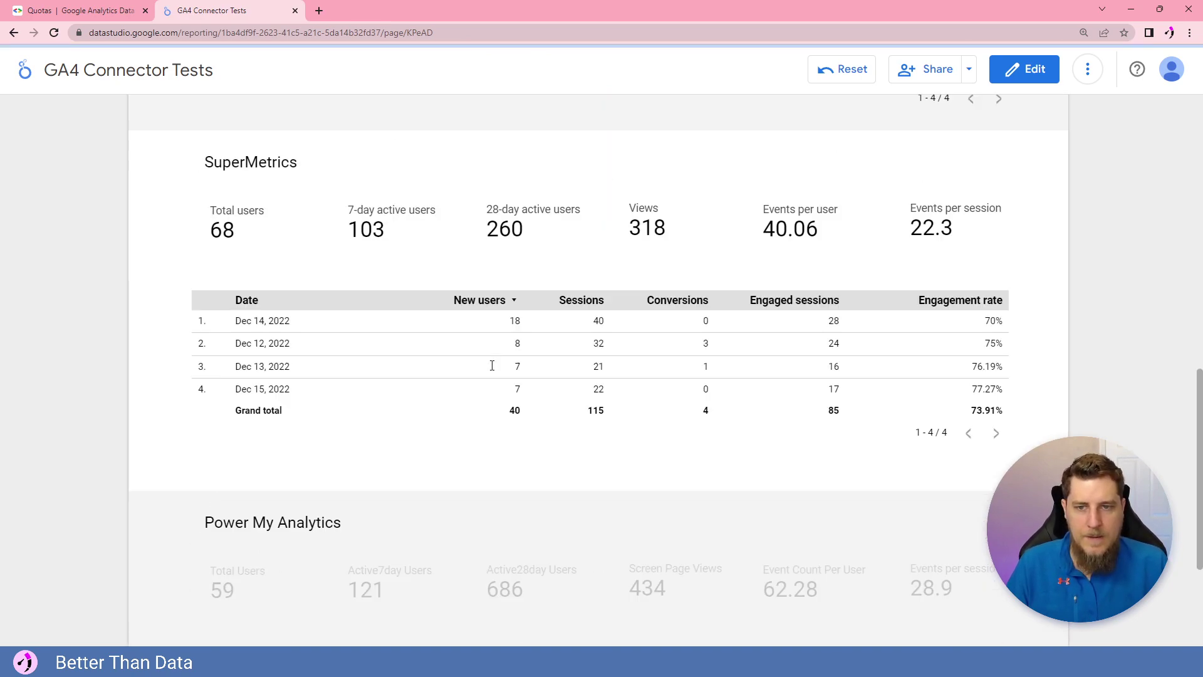
pyautogui.scroll(-15, 480, 354)
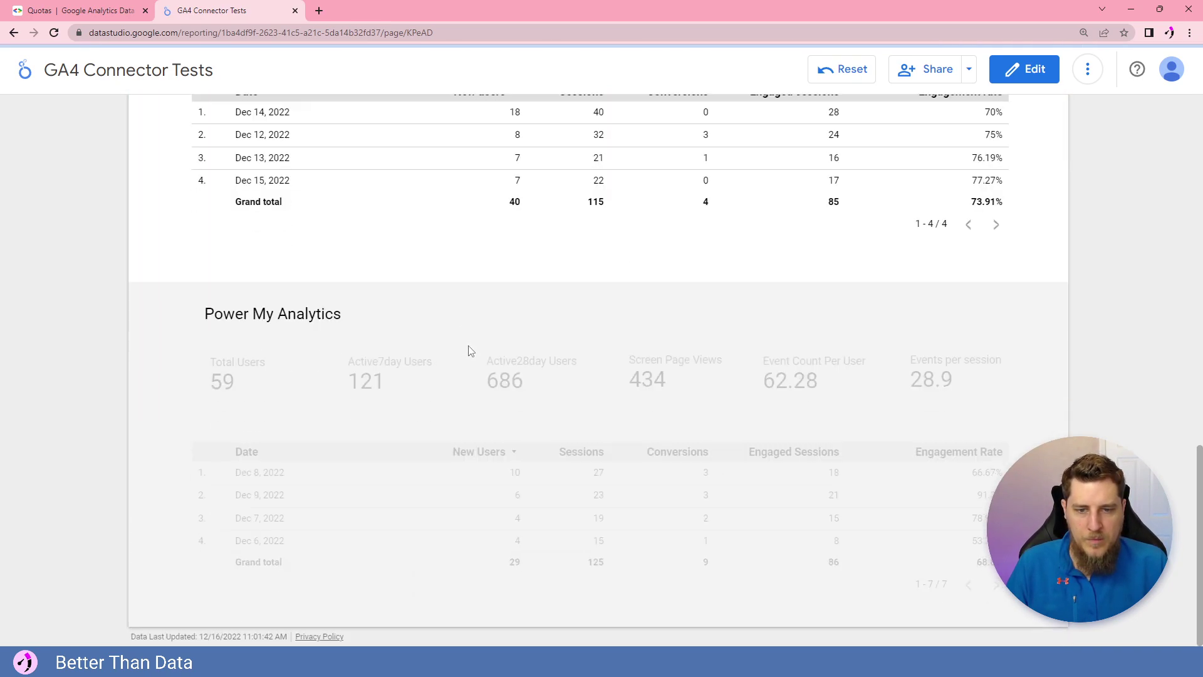
pyautogui.scroll(15, 471, 342)
pyautogui.scroll(-15, 158, 262)
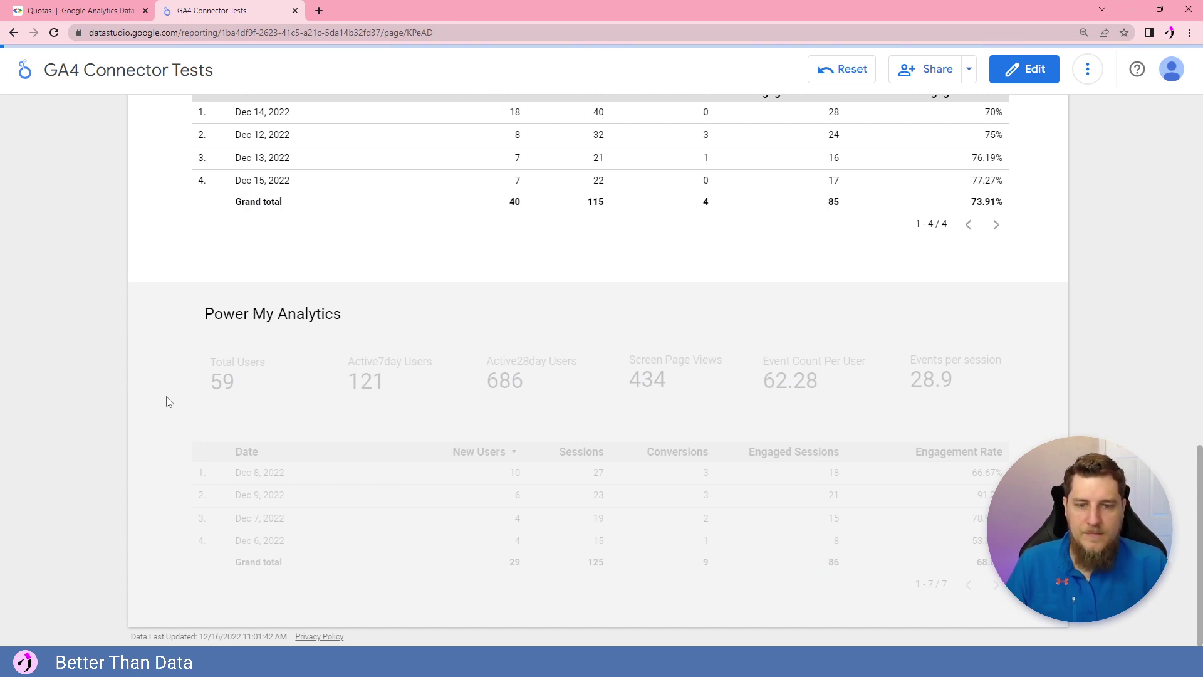
pyautogui.scroll(13, 168, 402)
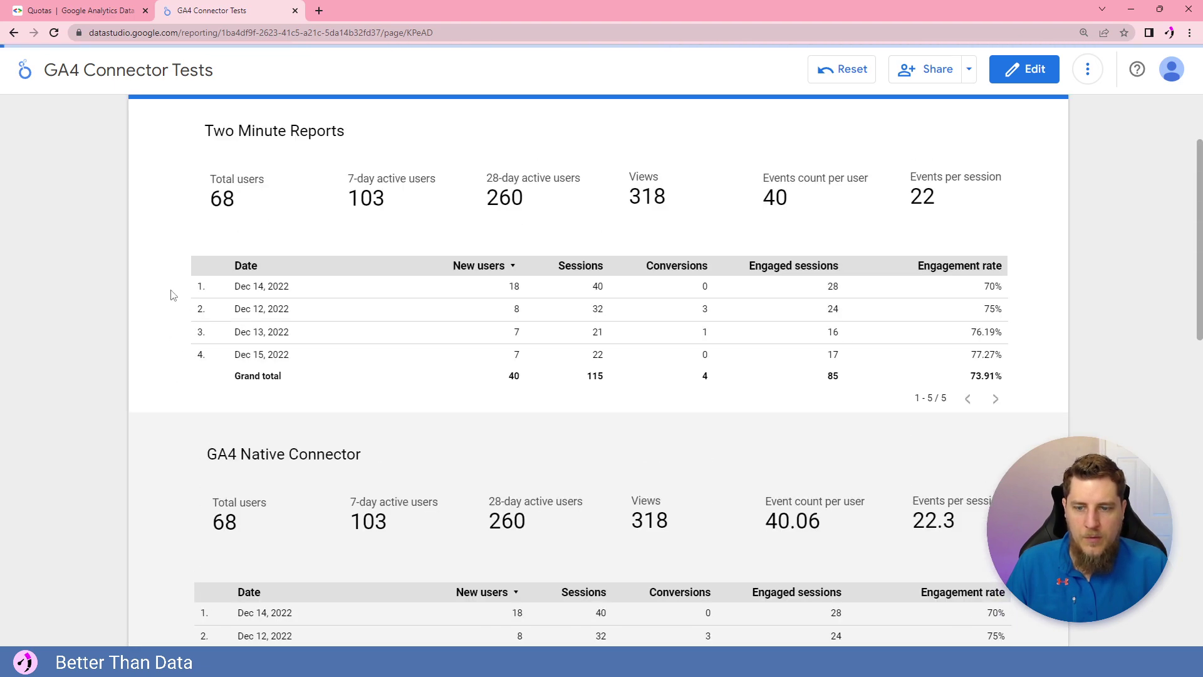
pyautogui.scroll(-13, 170, 294)
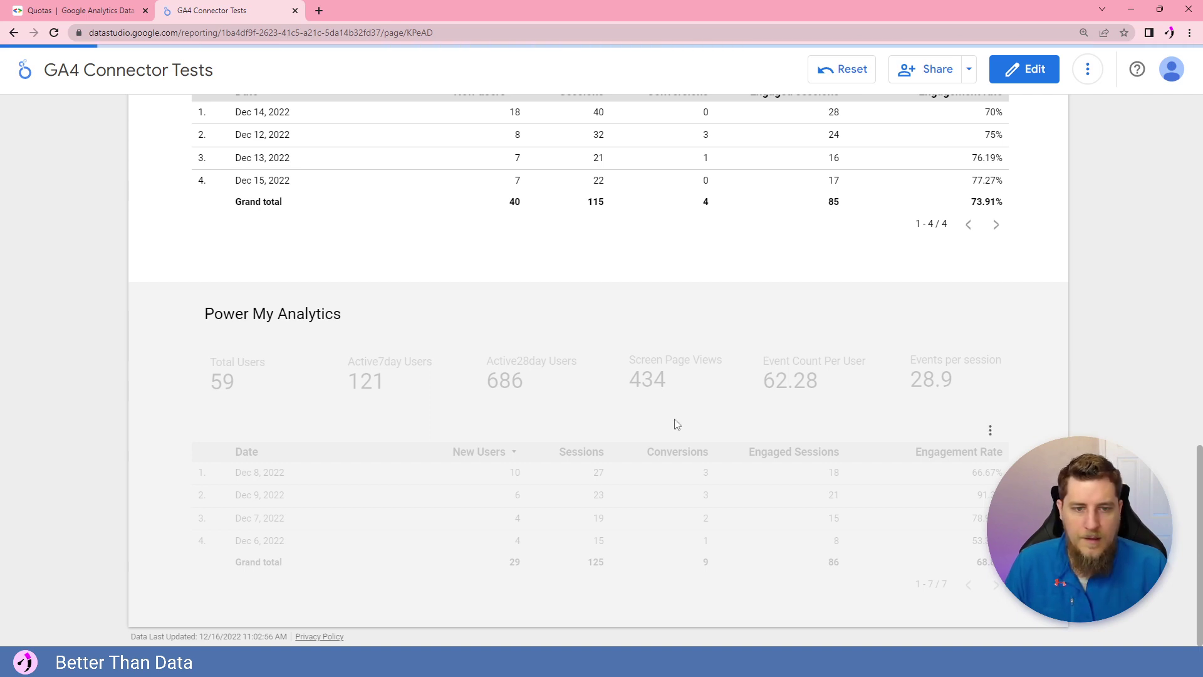
# Set the report's date range to This month and apply it
pyautogui.scroll(10, 763, 419)
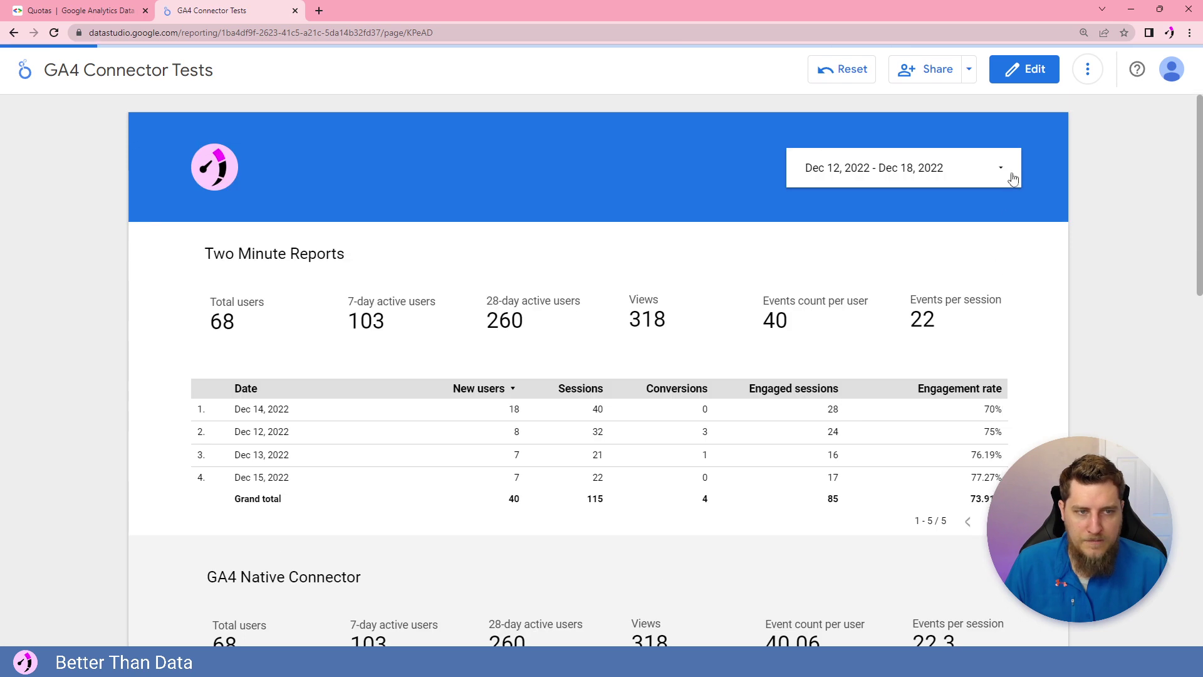
pyautogui.click(996, 162)
pyautogui.click(951, 178)
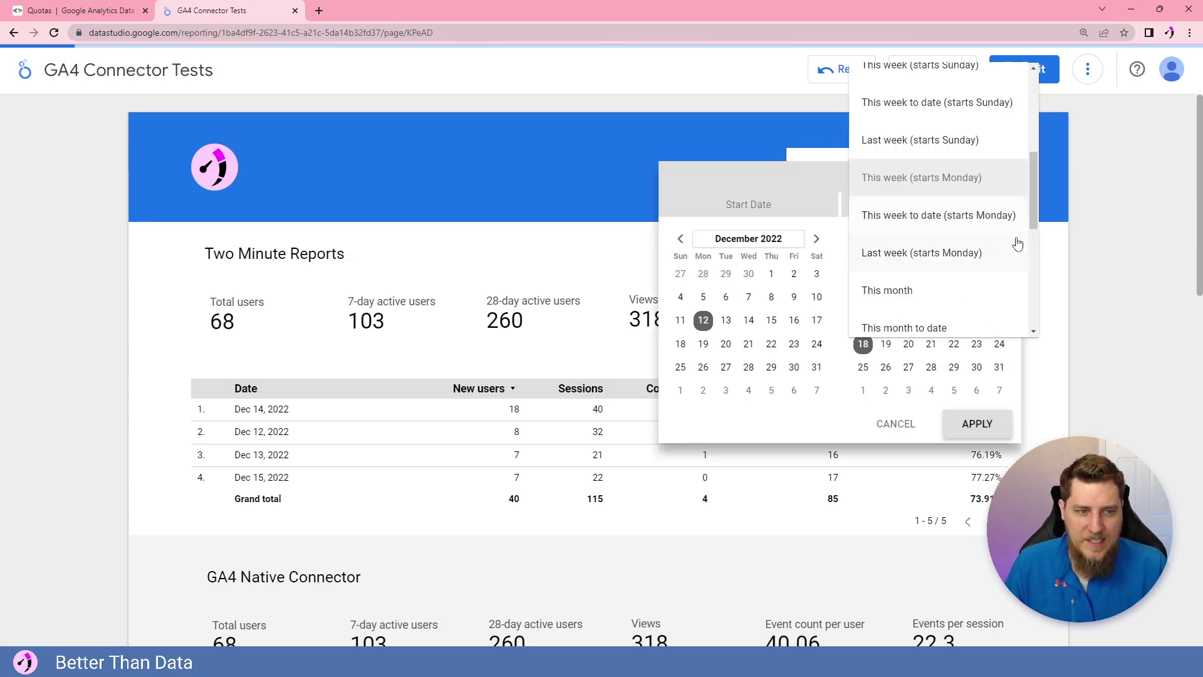
pyautogui.click(889, 296)
pyautogui.click(978, 424)
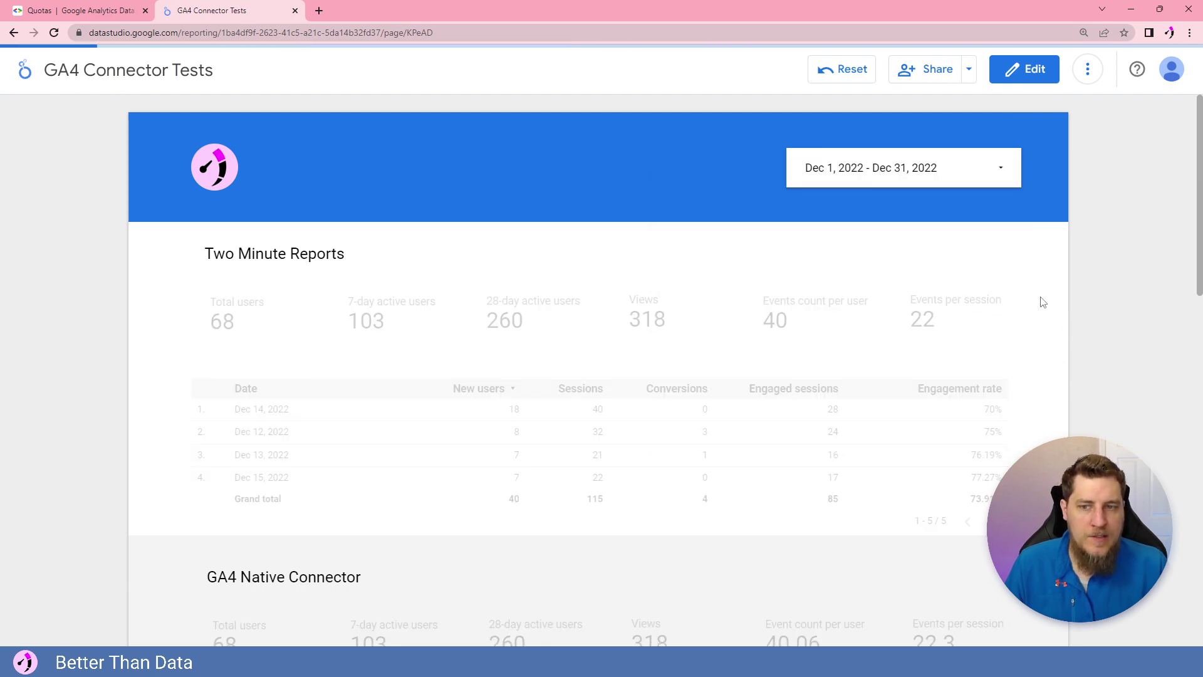
# Check which connector sections load first for the This month range
pyautogui.scroll(-6, 1061, 306)
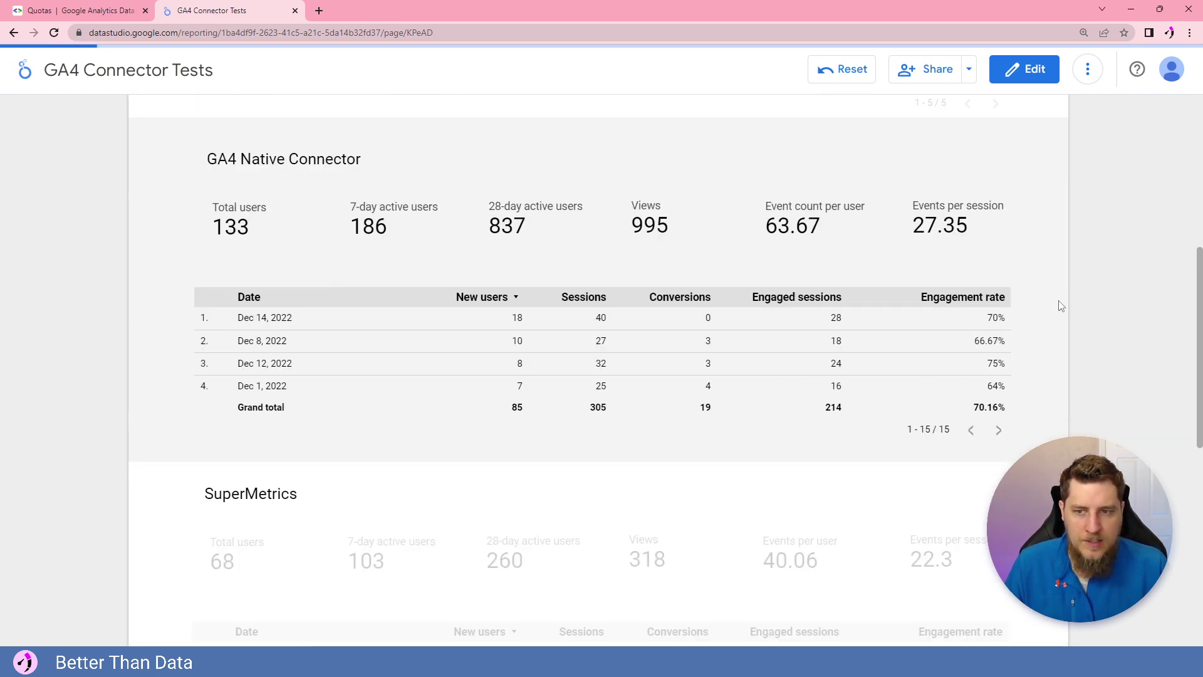
pyautogui.scroll(6, 1061, 306)
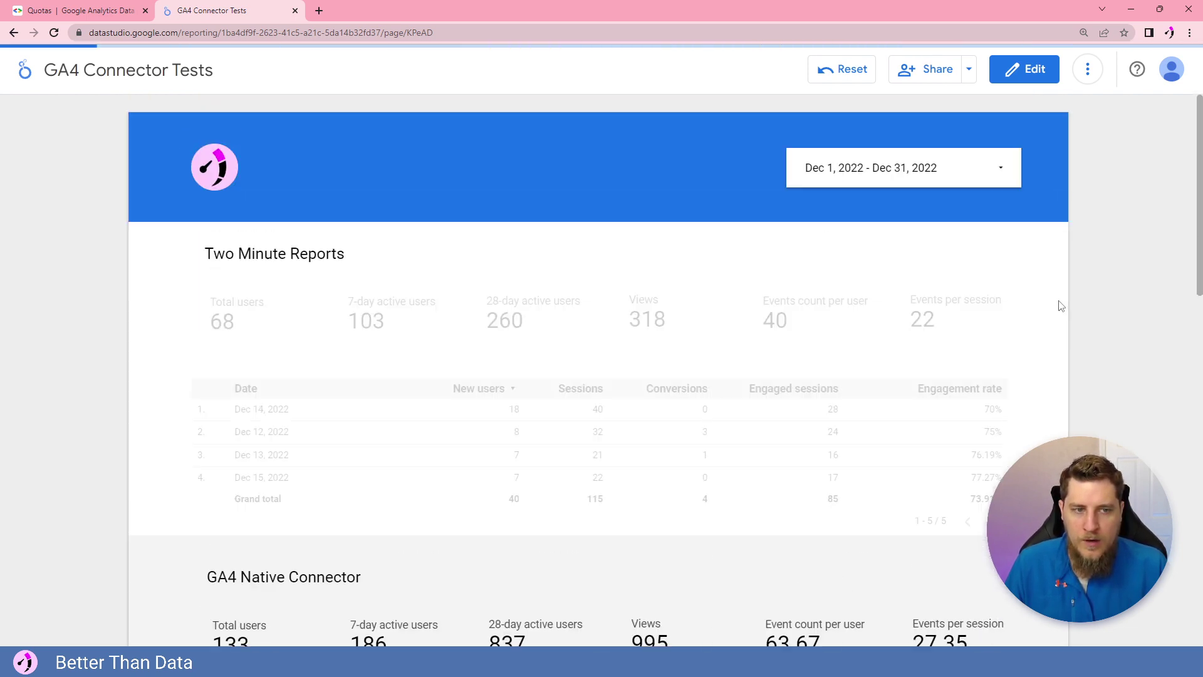
pyautogui.scroll(-6, 1061, 306)
pyautogui.scroll(-6, 89, 274)
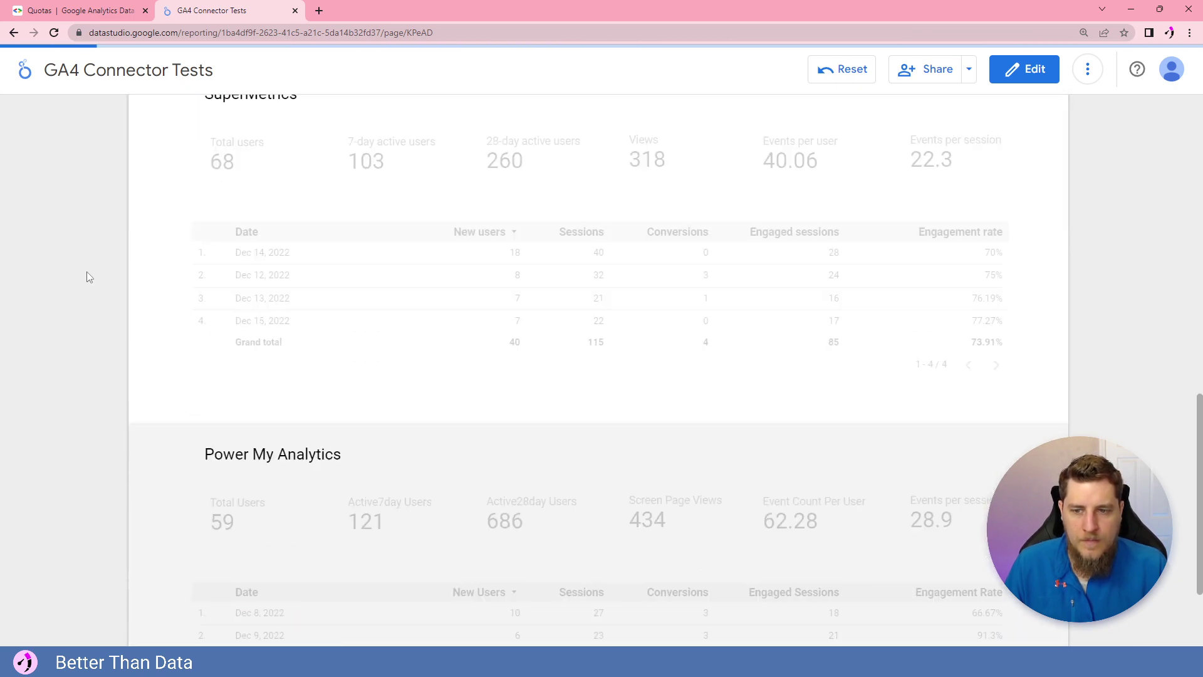
pyautogui.scroll(-2, 106, 272)
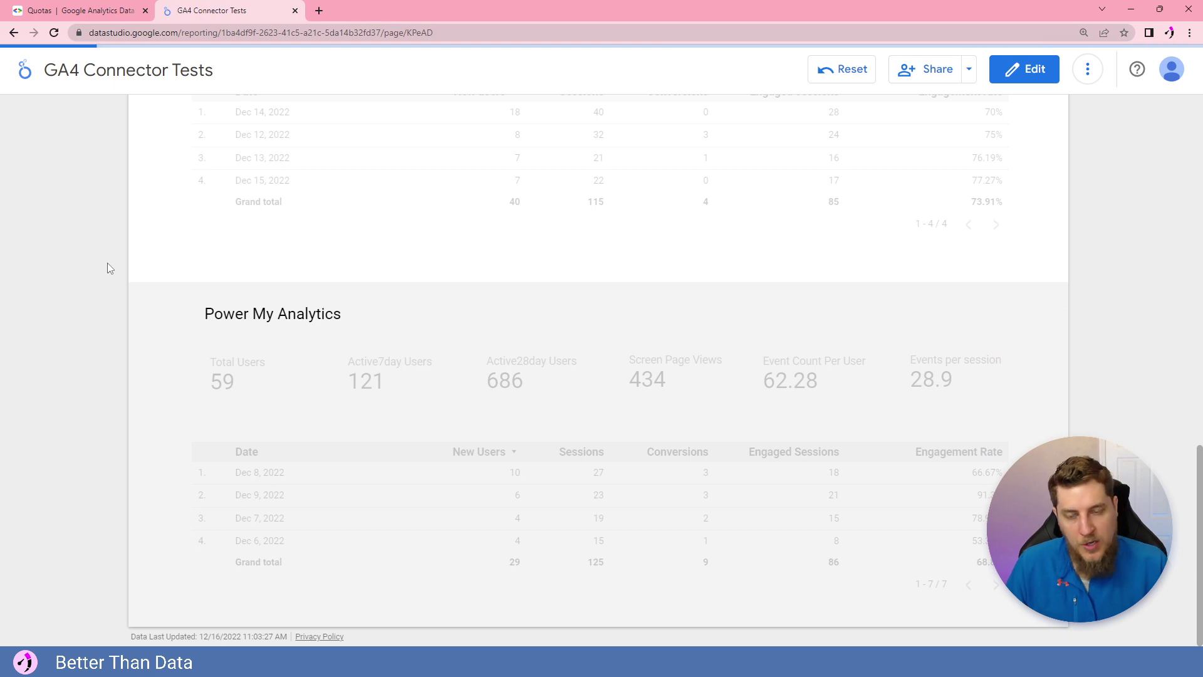
pyautogui.scroll(6, 151, 352)
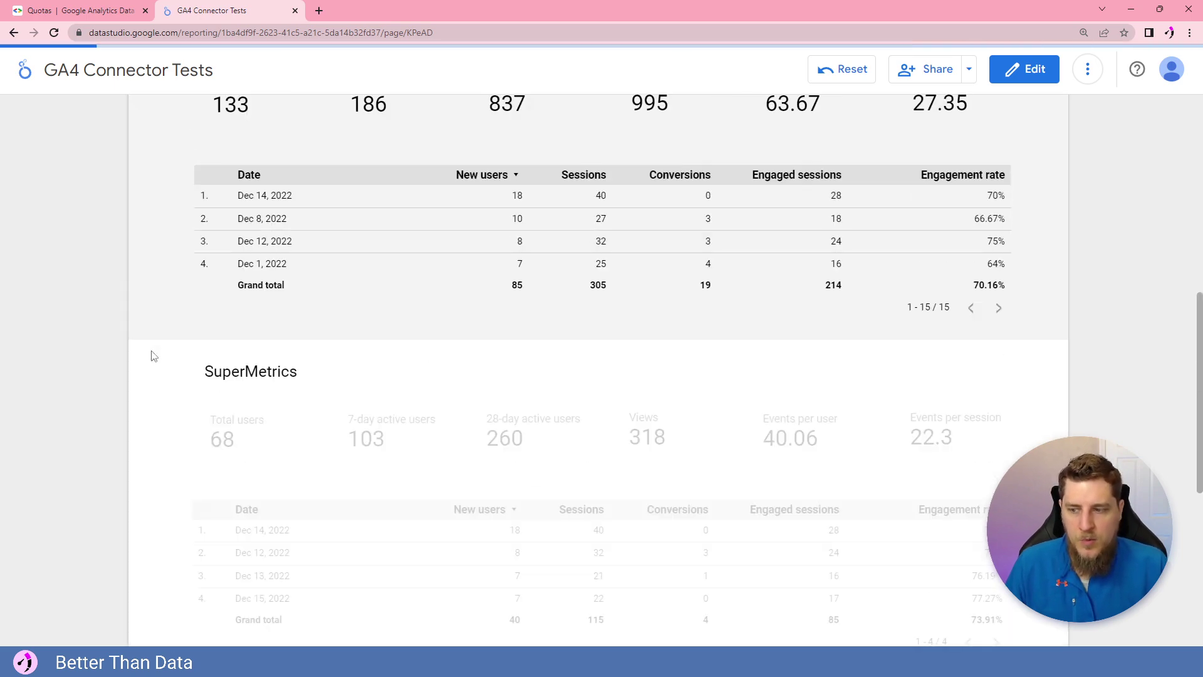
pyautogui.scroll(3, 154, 356)
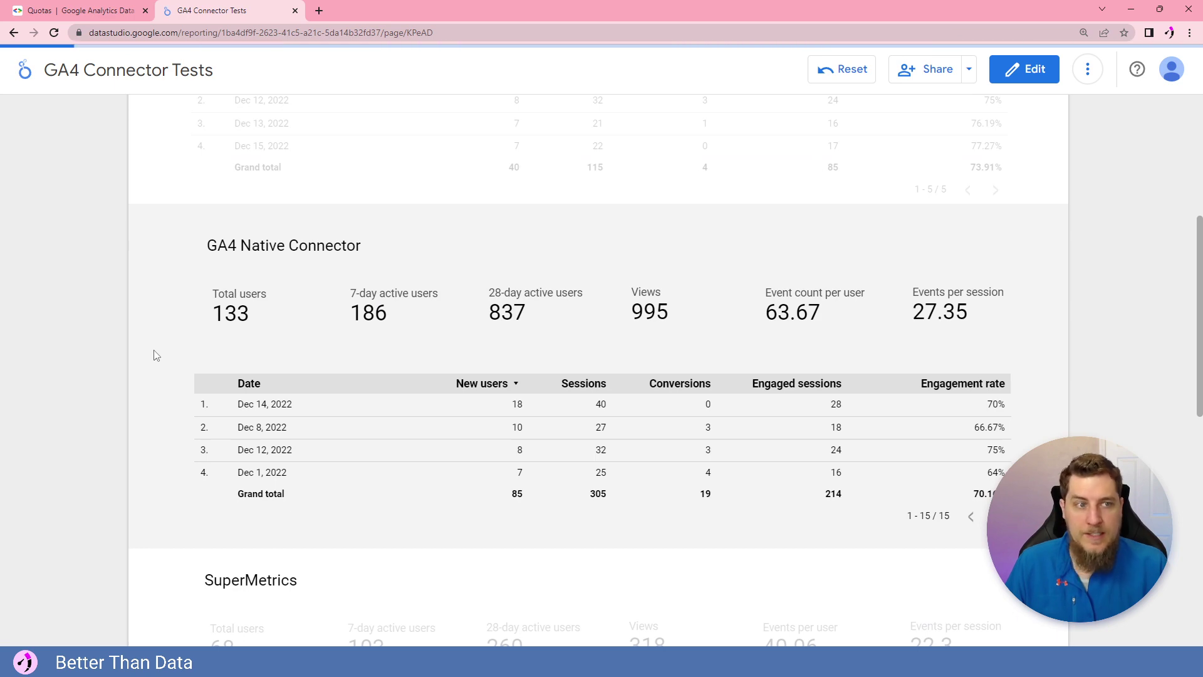
# Compare the four connectors' loading and metrics for the This month range, and for the report's default date range
pyautogui.scroll(3, 156, 355)
pyautogui.scroll(-3, 168, 256)
pyautogui.scroll(3, 167, 264)
pyautogui.scroll(-9, 166, 338)
pyautogui.scroll(-3, 166, 356)
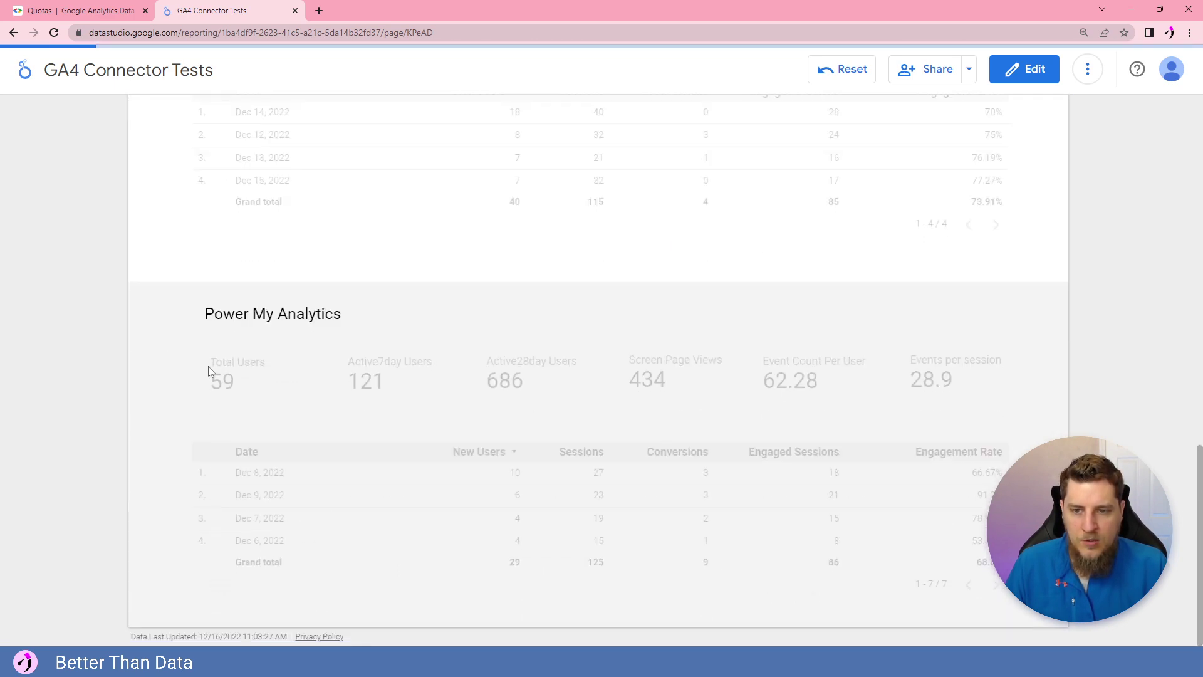
pyautogui.scroll(3, 320, 406)
pyautogui.scroll(-3, 321, 406)
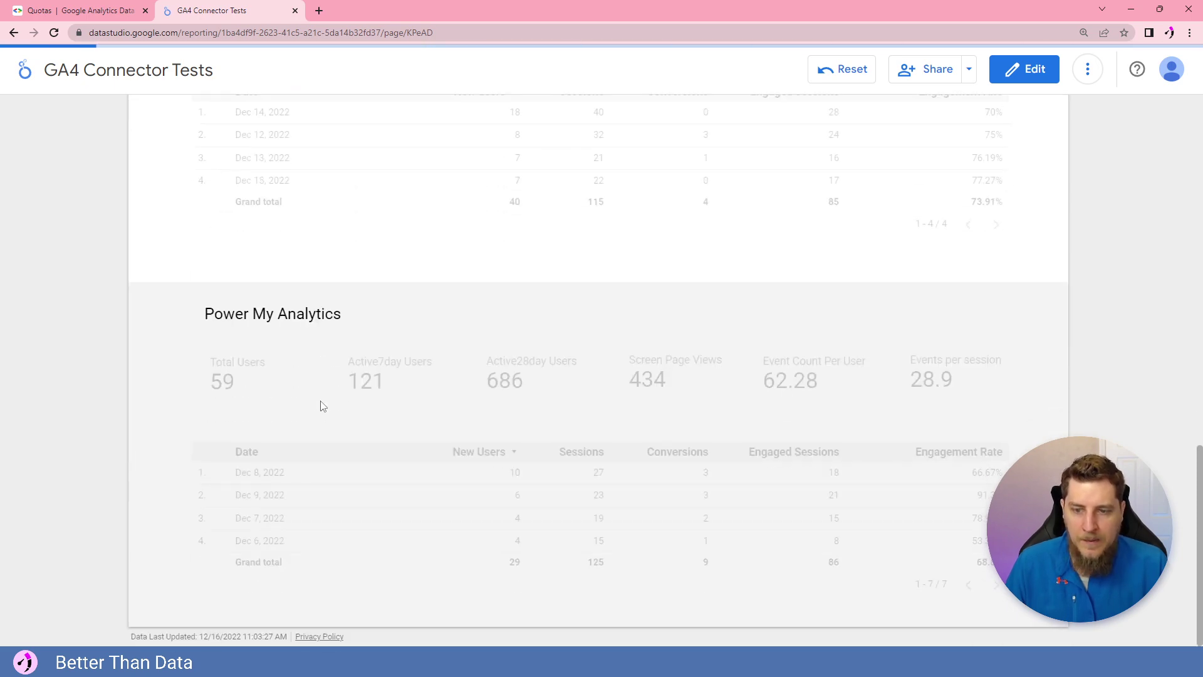
pyautogui.scroll(6, 765, 361)
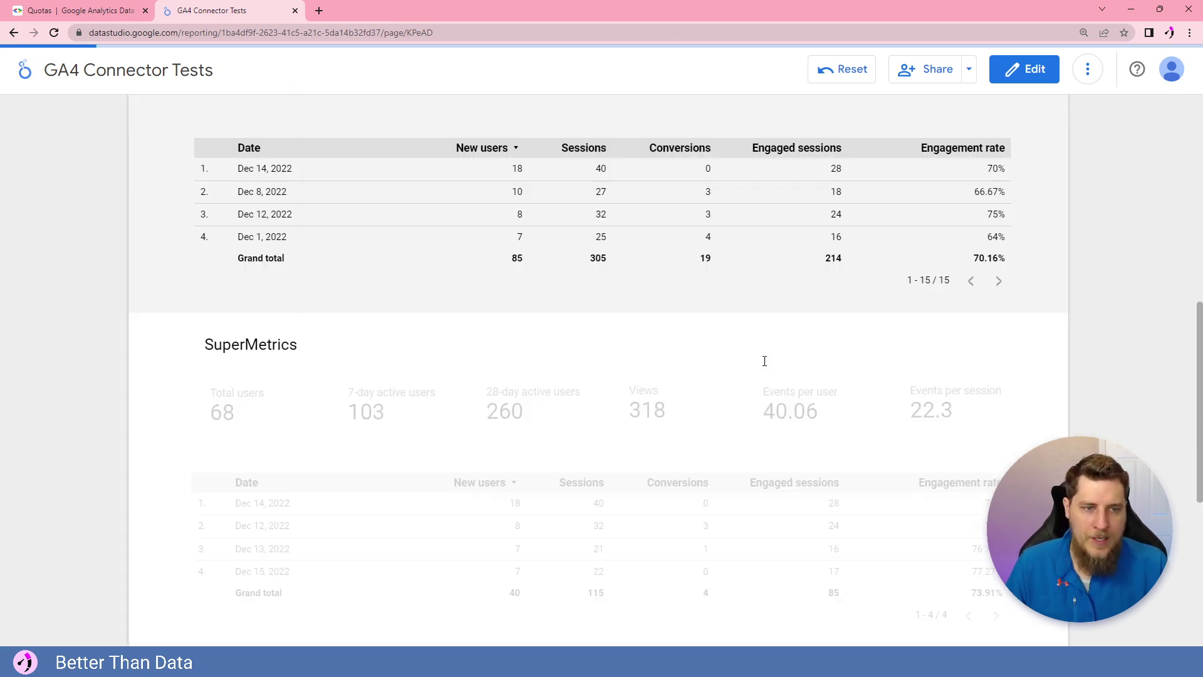
pyautogui.scroll(3, 158, 353)
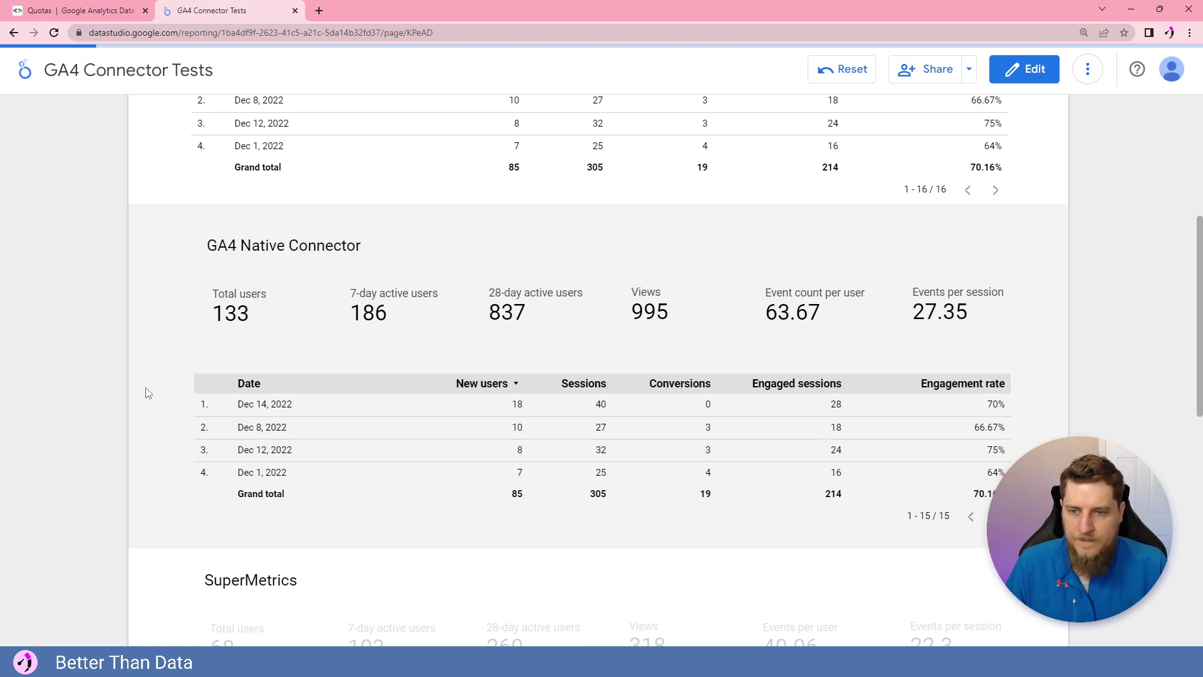
pyautogui.scroll(3, 148, 393)
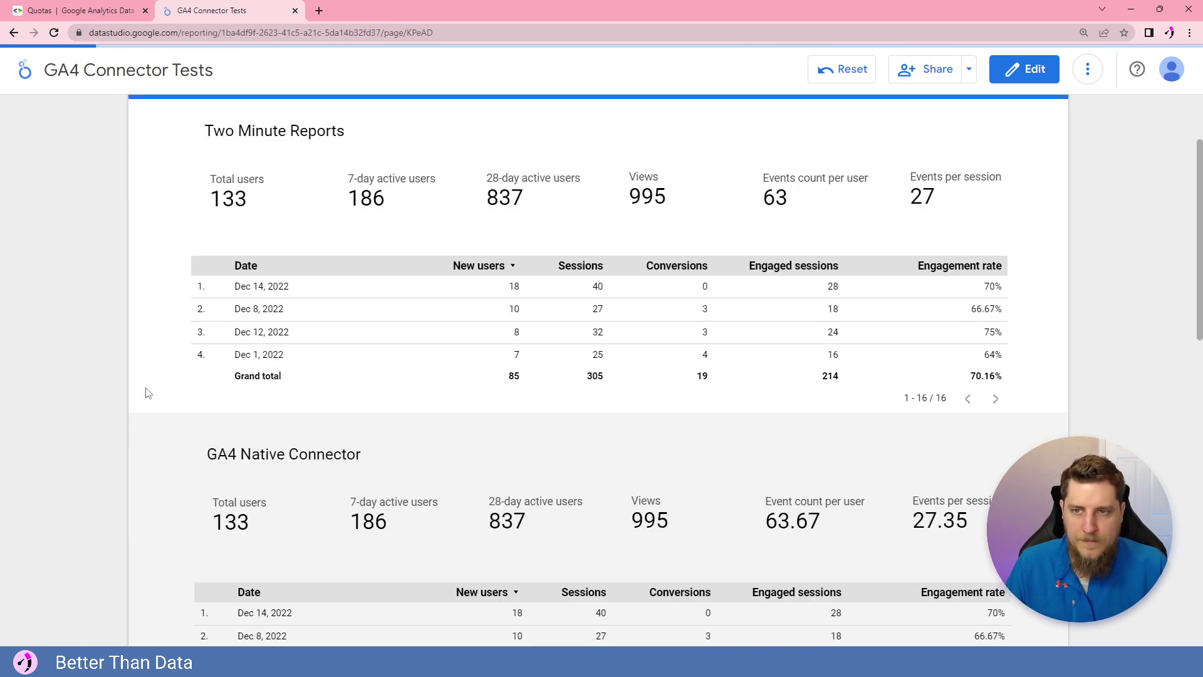
pyautogui.scroll(-12, 159, 335)
pyautogui.scroll(3, 163, 329)
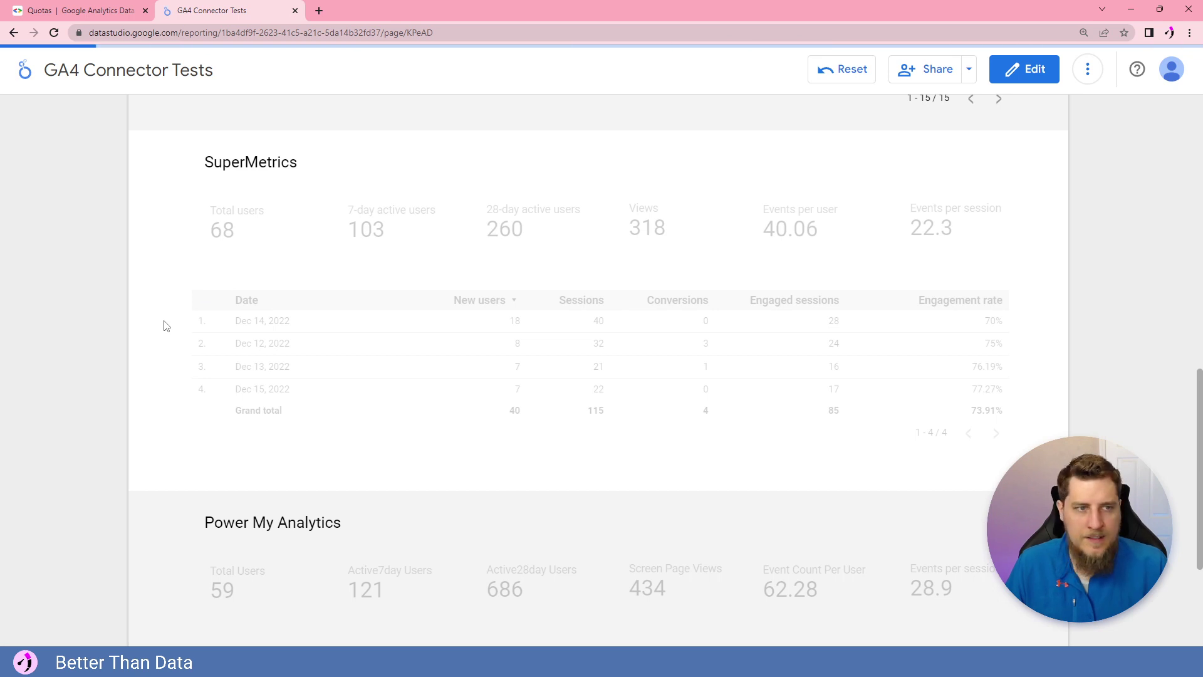
pyautogui.scroll(-1, 169, 307)
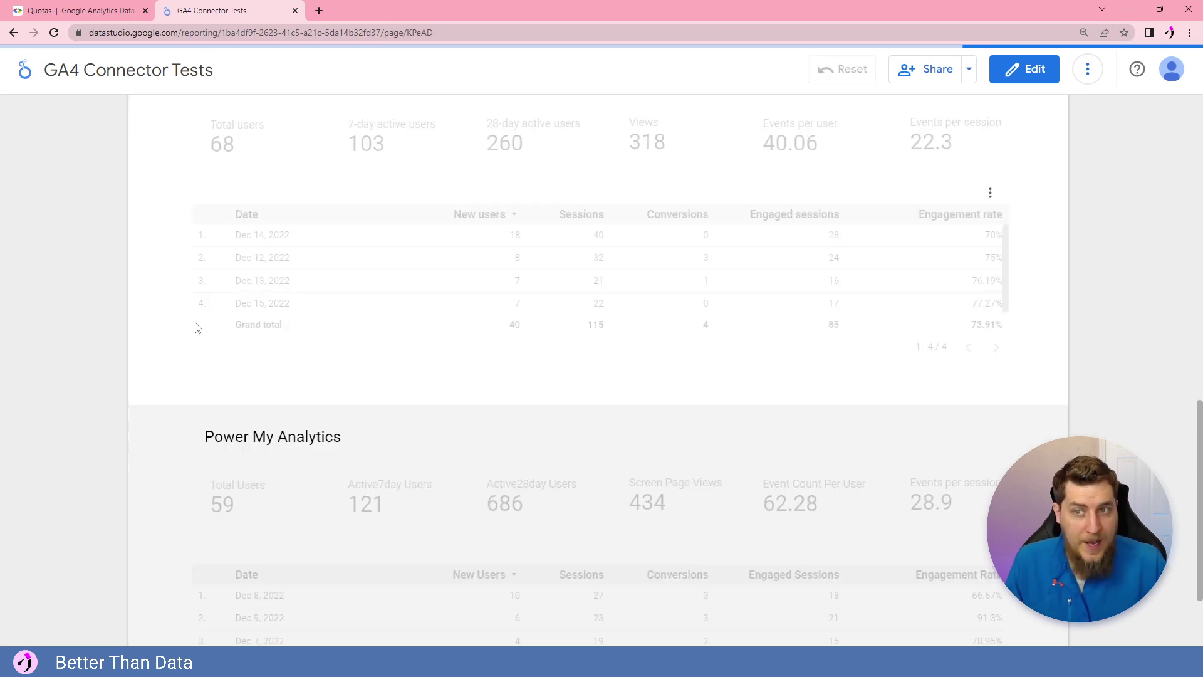
pyautogui.scroll(3, 179, 382)
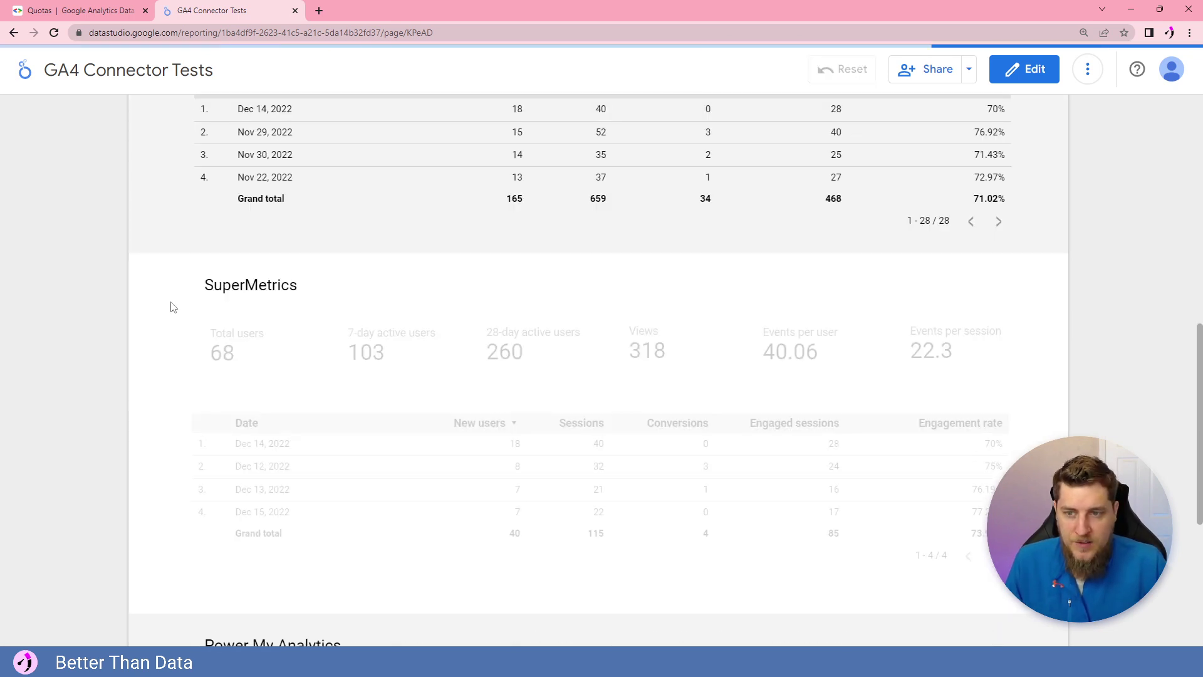
pyautogui.scroll(-4, 169, 309)
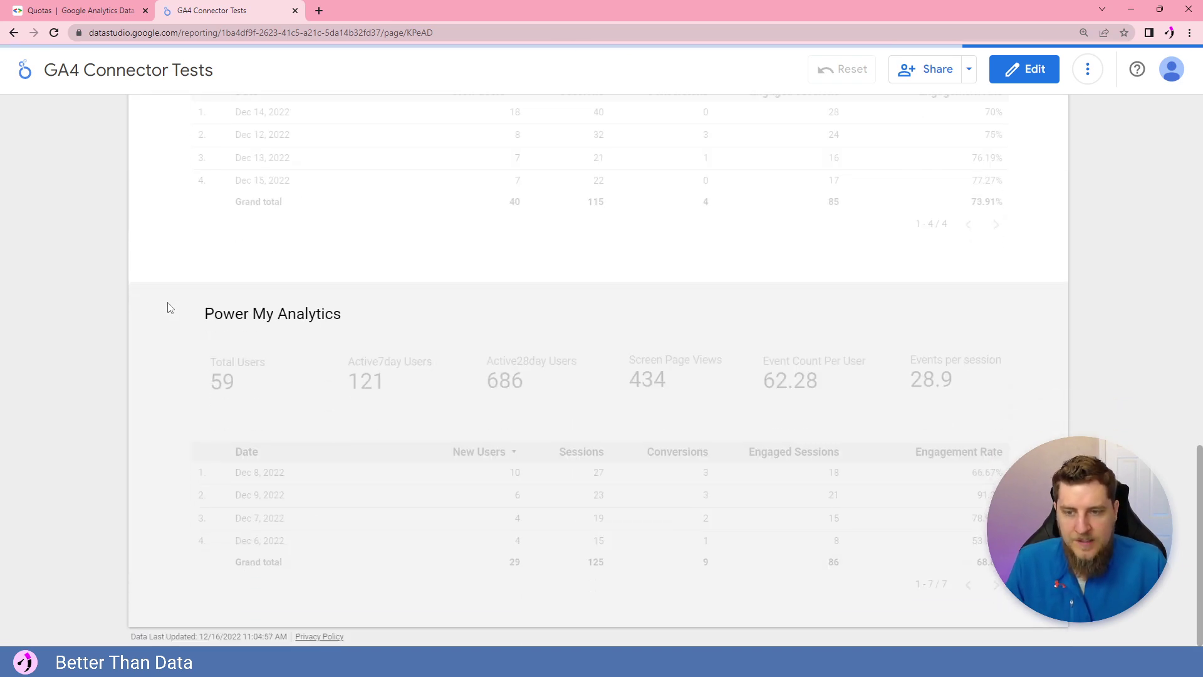
# Set the report's date range to This quarter and apply it
pyautogui.scroll(20, 188, 326)
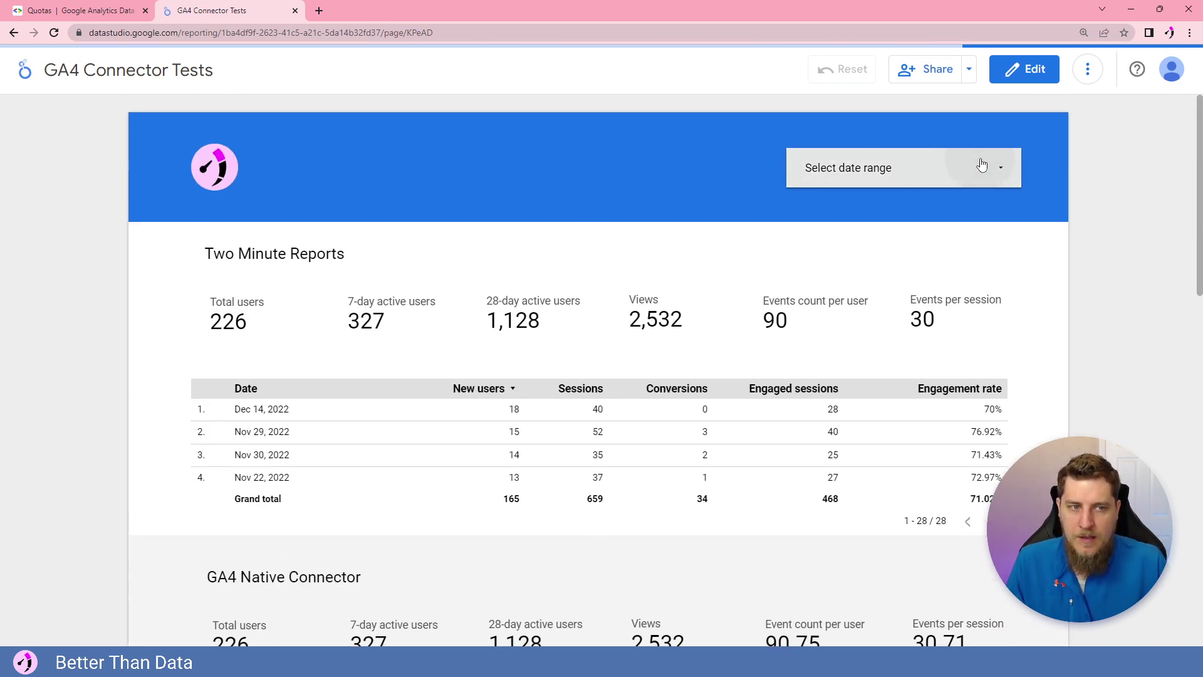
pyautogui.click(907, 173)
pyautogui.click(994, 181)
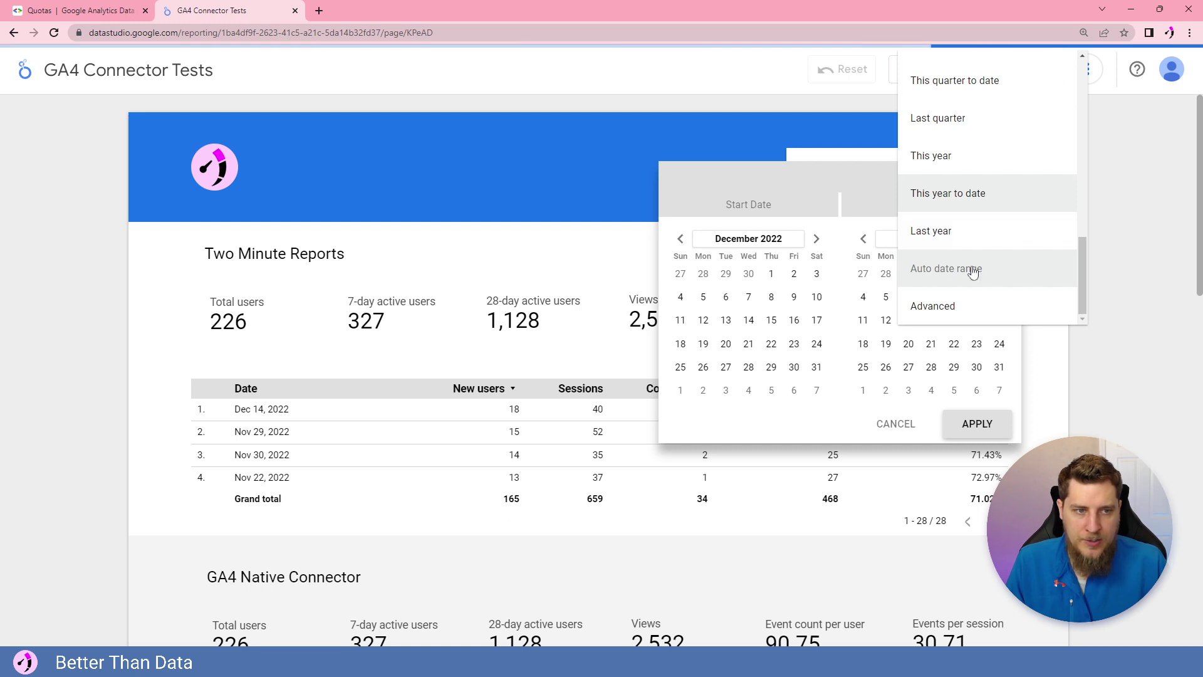
pyautogui.scroll(3, 987, 221)
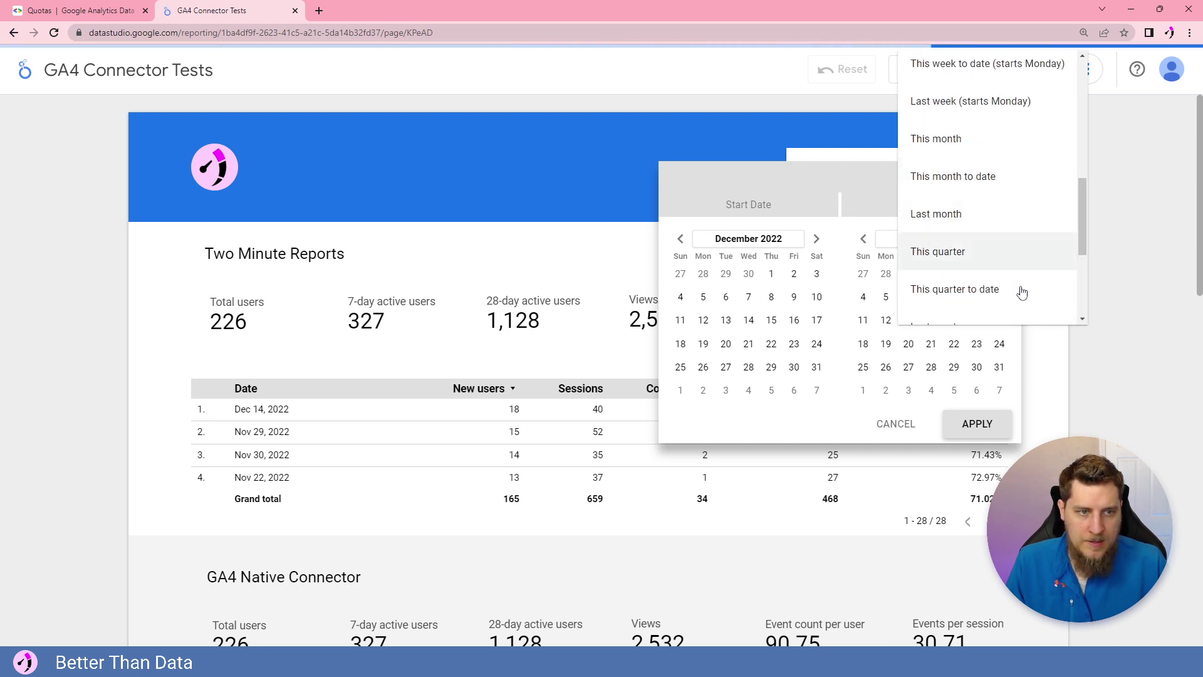
pyautogui.click(993, 258)
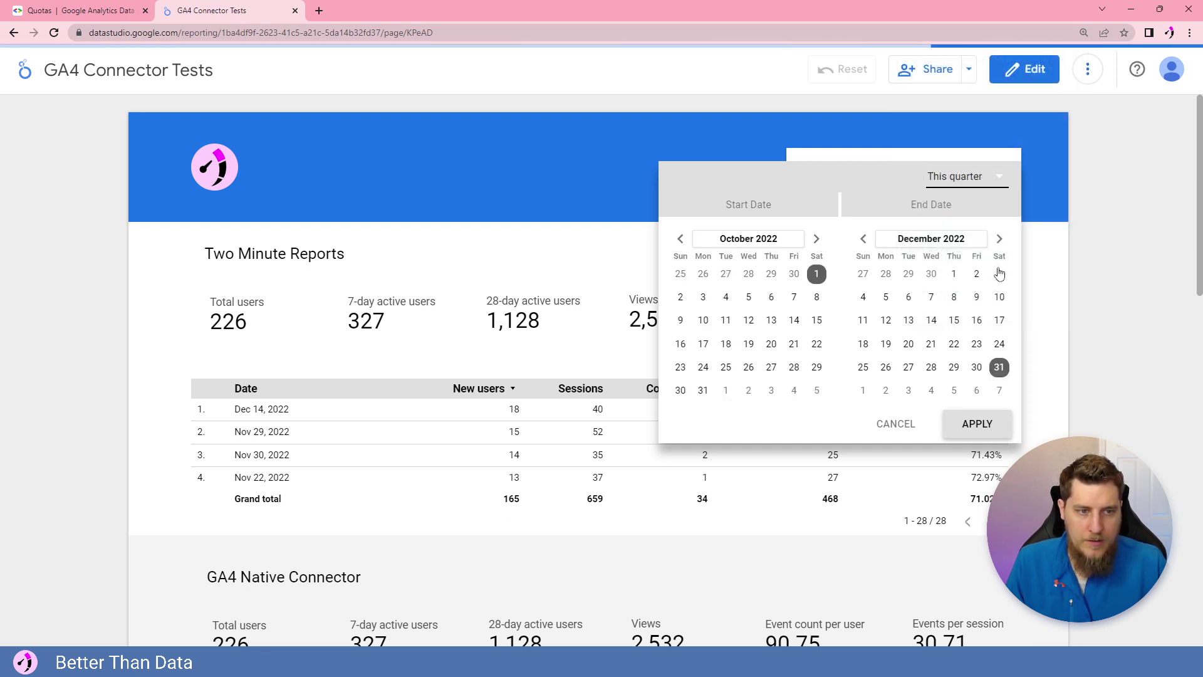
pyautogui.click(972, 426)
# Check the order in which the four connector sections load for the This quarter range
pyautogui.scroll(-3, 1037, 263)
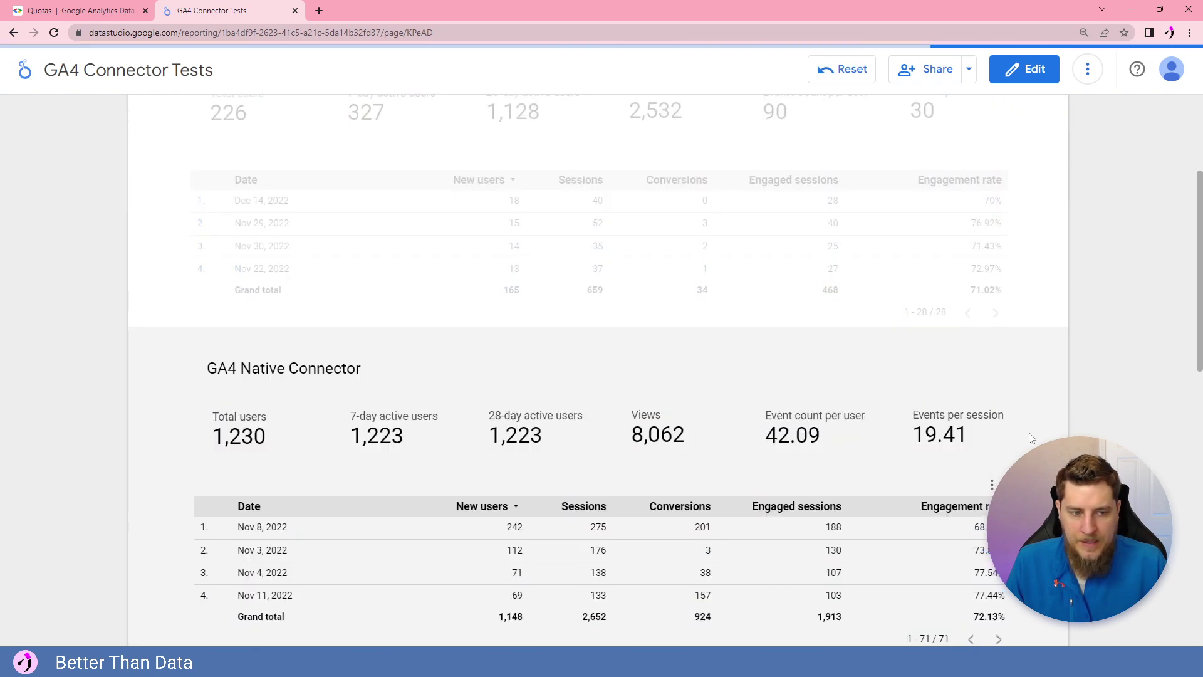
pyautogui.scroll(-10, 212, 368)
pyautogui.scroll(11, 211, 372)
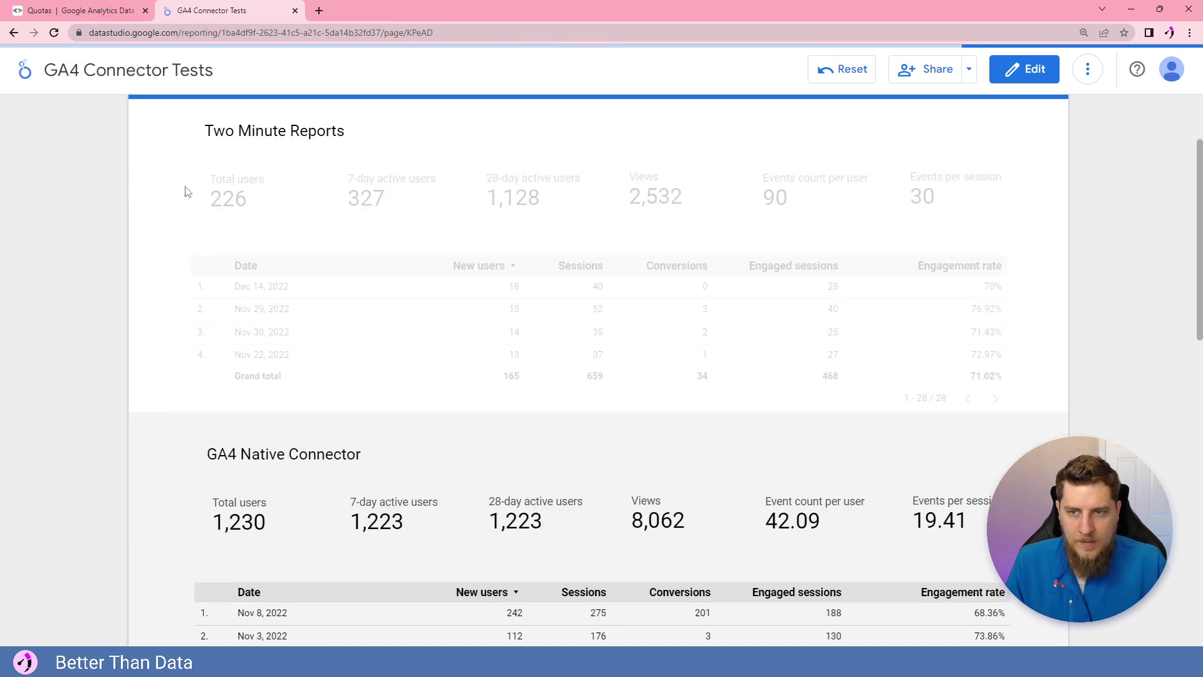
pyautogui.scroll(-10, 202, 233)
pyautogui.scroll(4, 161, 260)
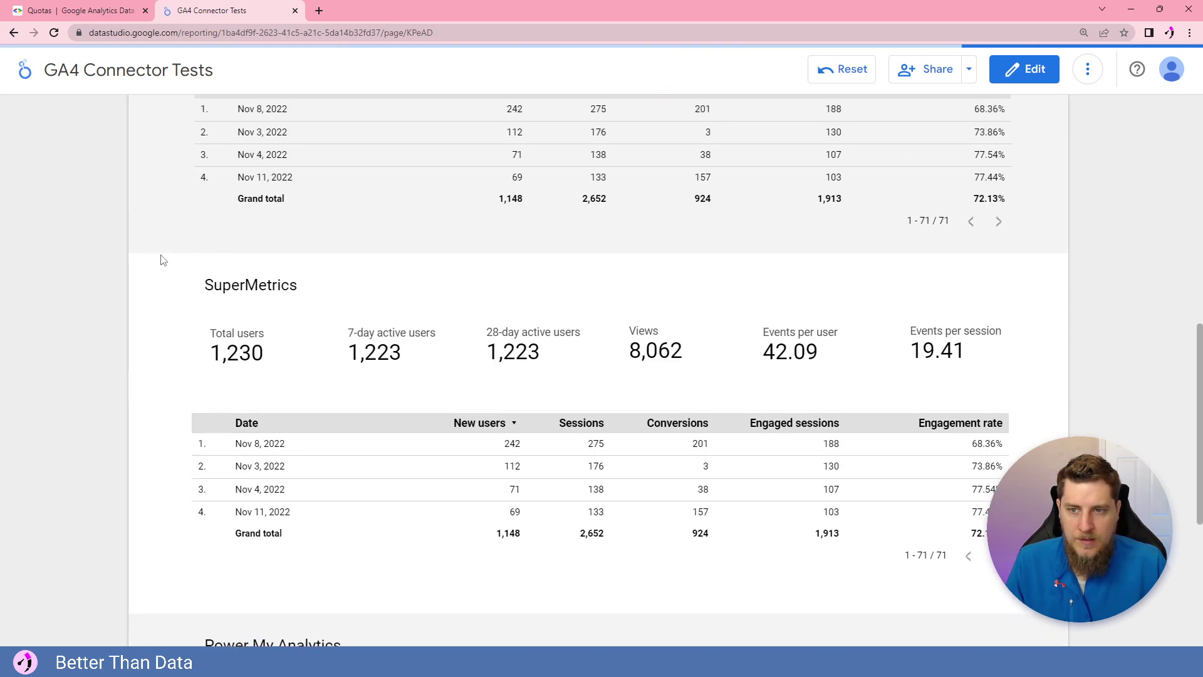
pyautogui.scroll(-3, 189, 351)
pyautogui.scroll(3, 188, 368)
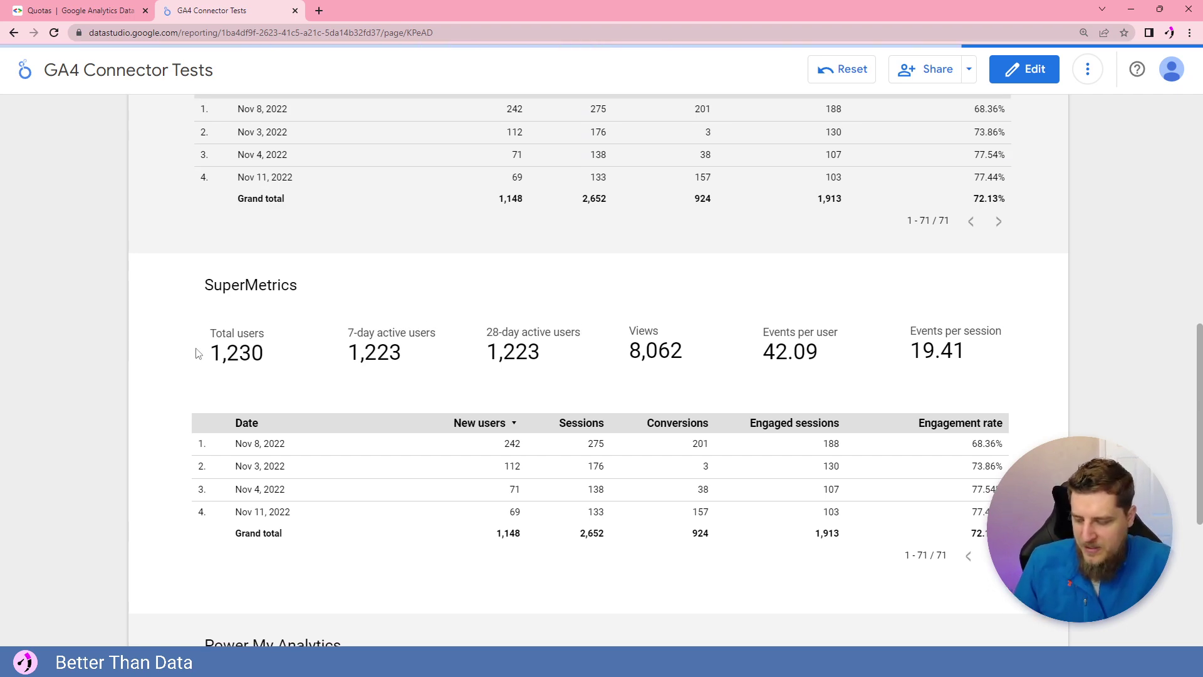
pyautogui.scroll(-3, 231, 333)
pyautogui.scroll(12, 266, 435)
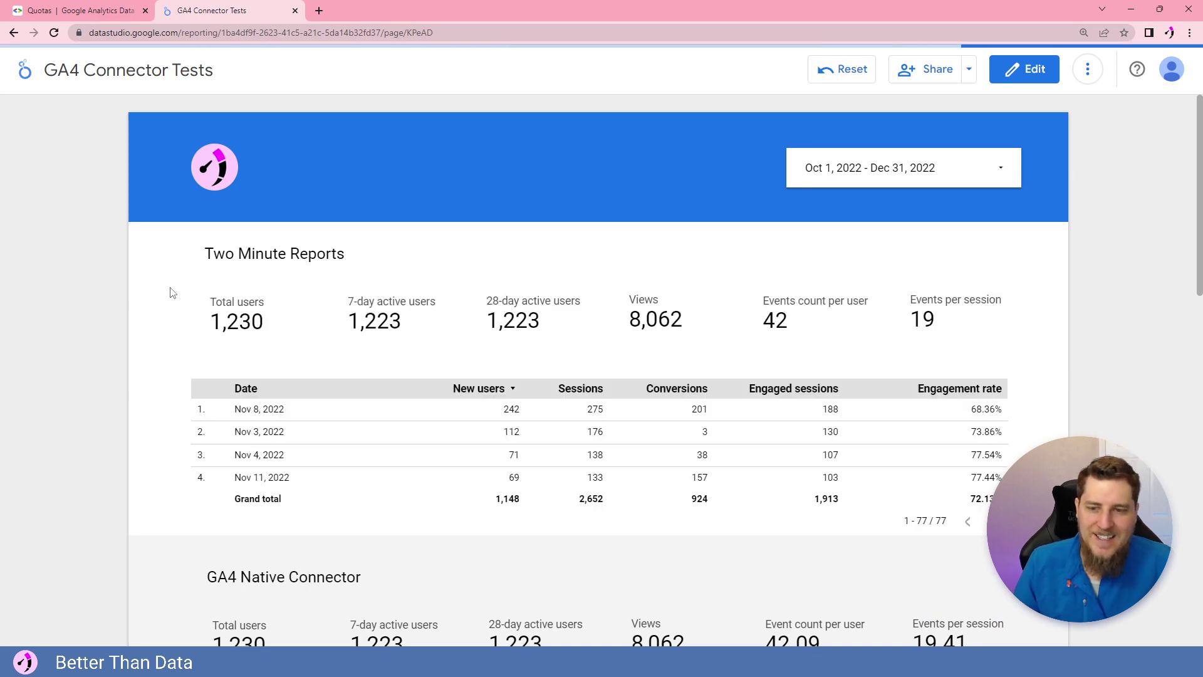
# Compare the This quarter scorecards and date tables of Two Minute Reports, GA4 Native Connector, SuperMetrics and Power My Analytics
pyautogui.scroll(-6, 168, 282)
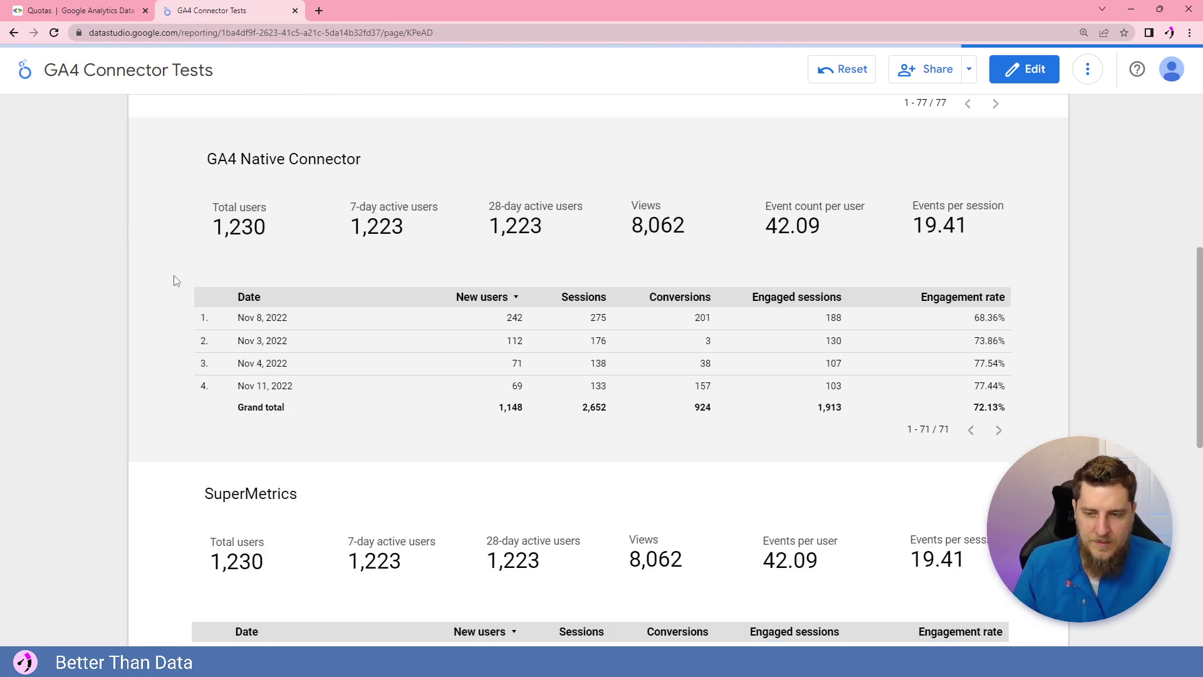
pyautogui.scroll(-3, 176, 279)
pyautogui.scroll(-5, 176, 281)
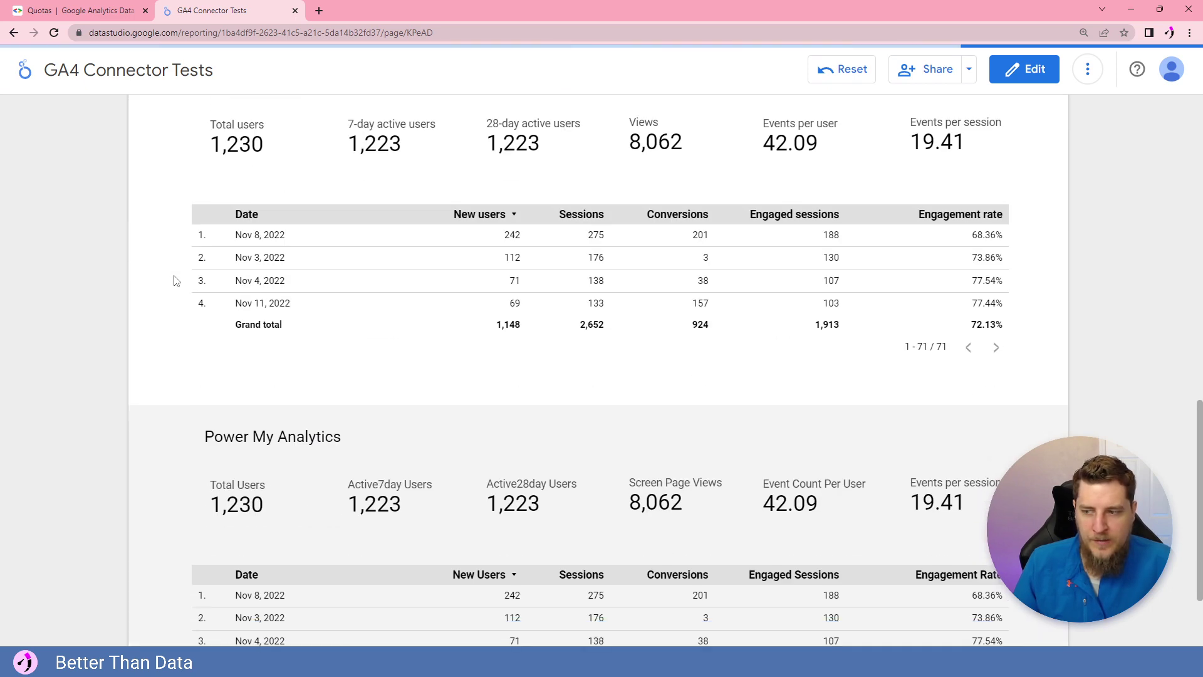
pyautogui.scroll(9, 175, 276)
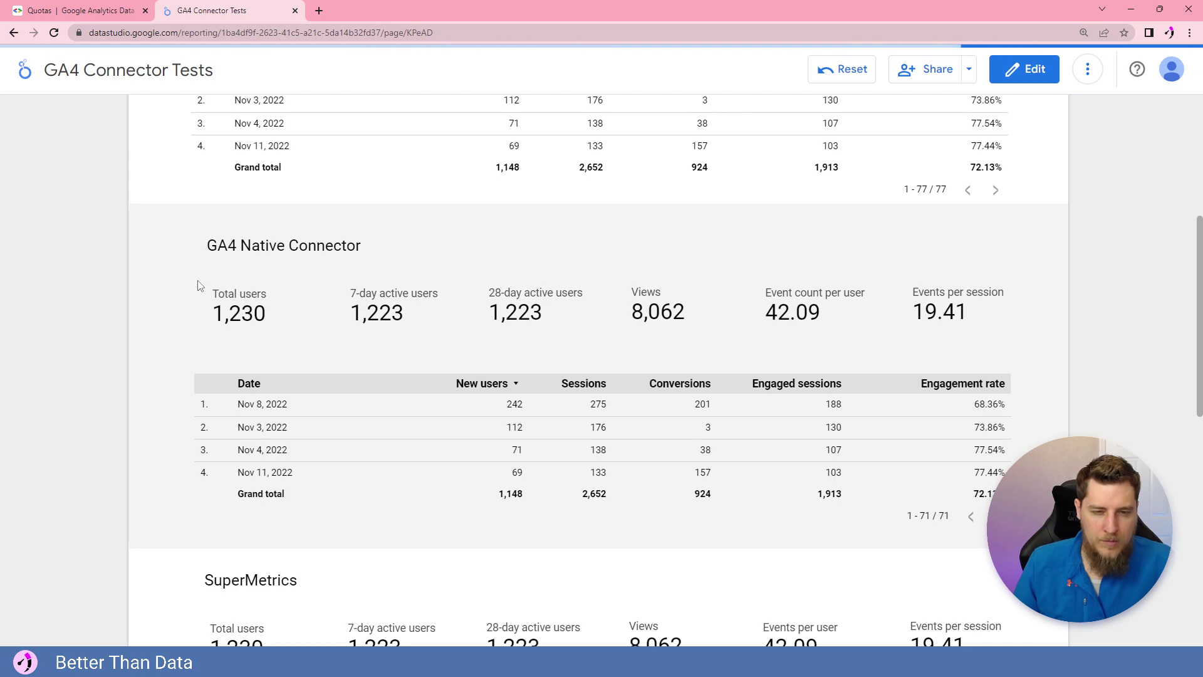
pyautogui.scroll(2, 199, 262)
pyautogui.scroll(2, 200, 262)
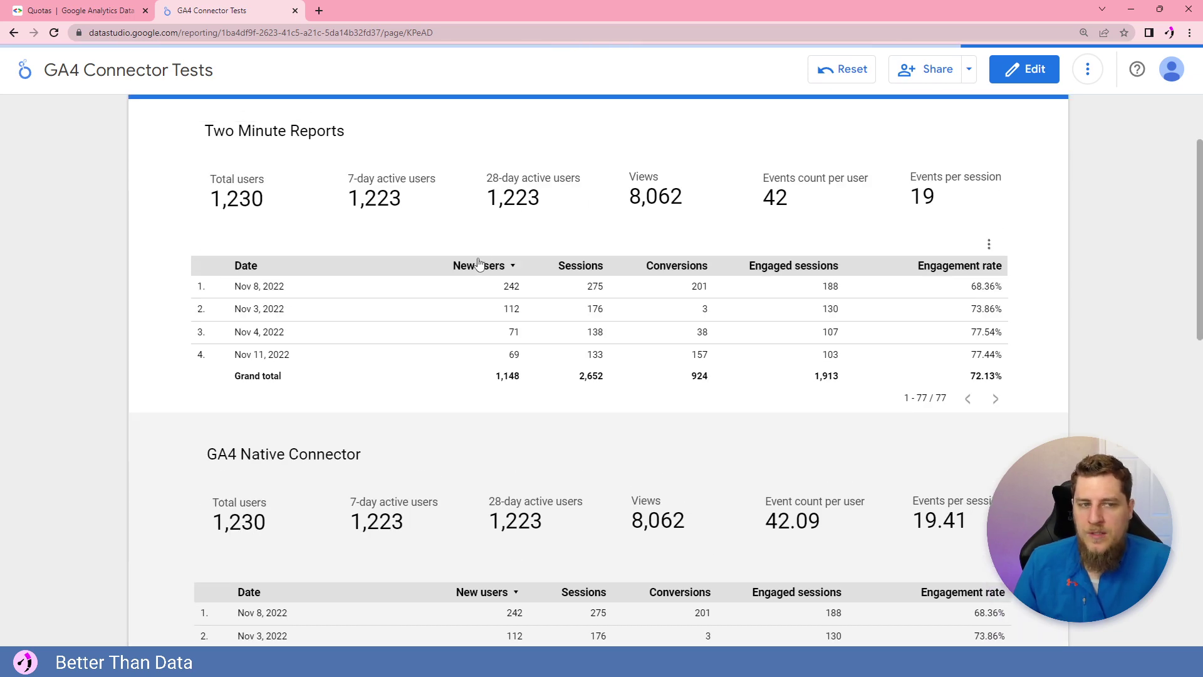
pyautogui.scroll(-8, 168, 213)
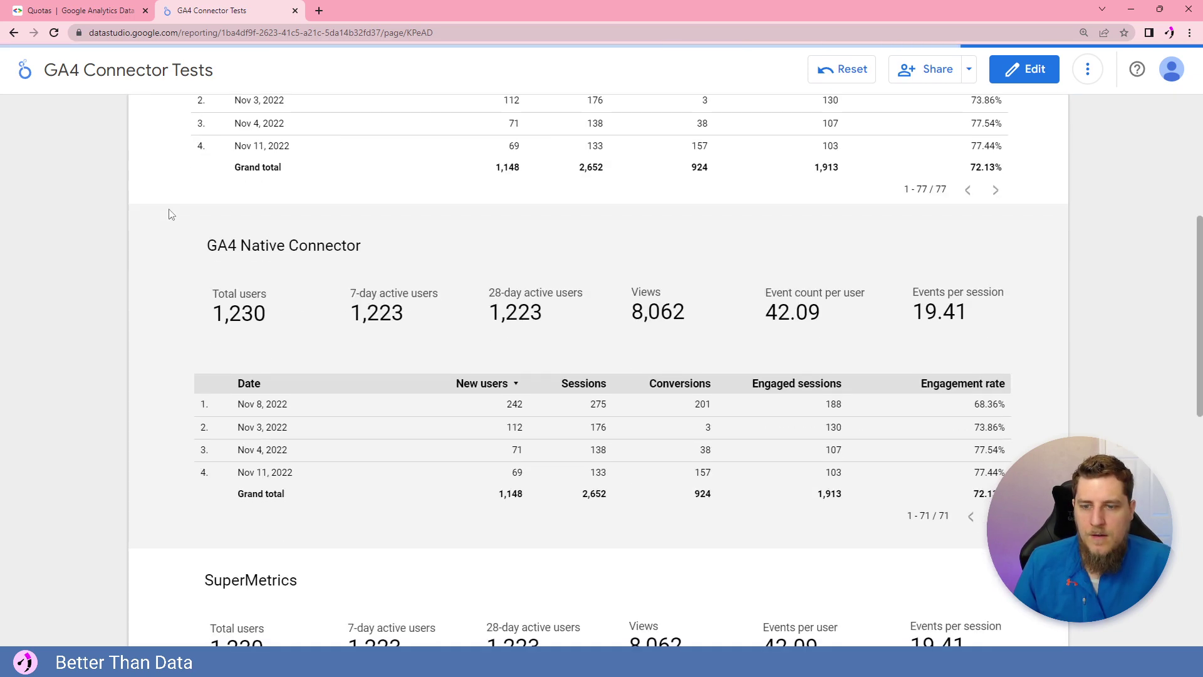
# Set the report's date range to Last quarter and apply it
pyautogui.scroll(16, 168, 213)
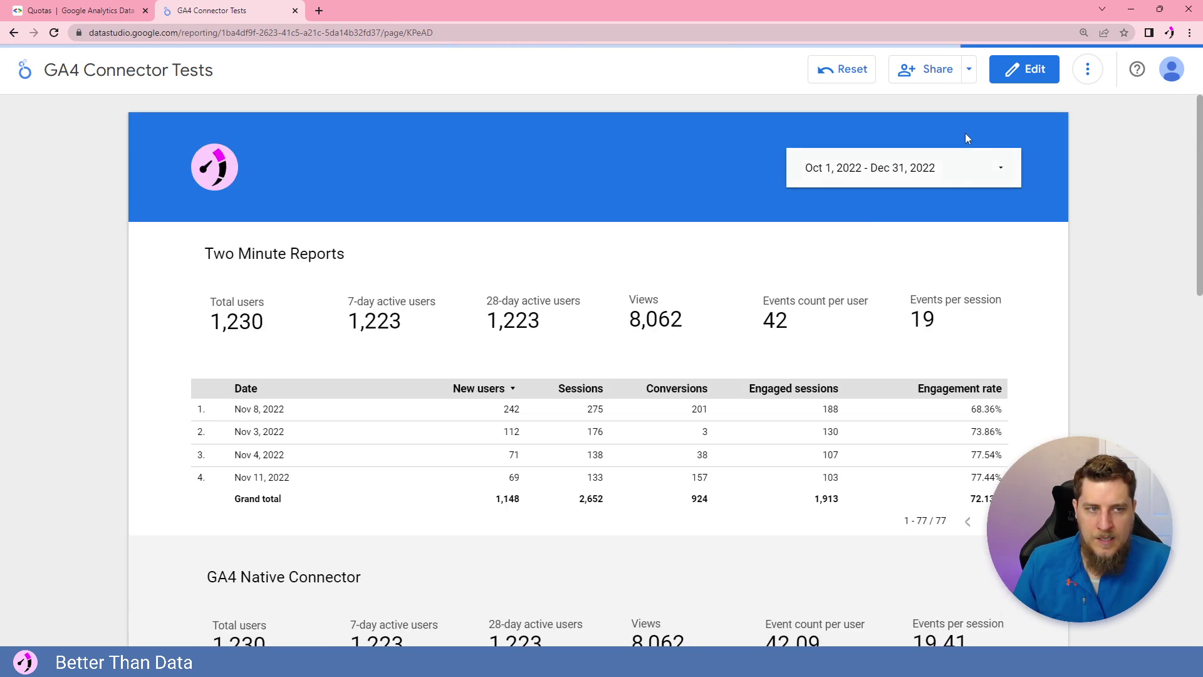
pyautogui.click(972, 178)
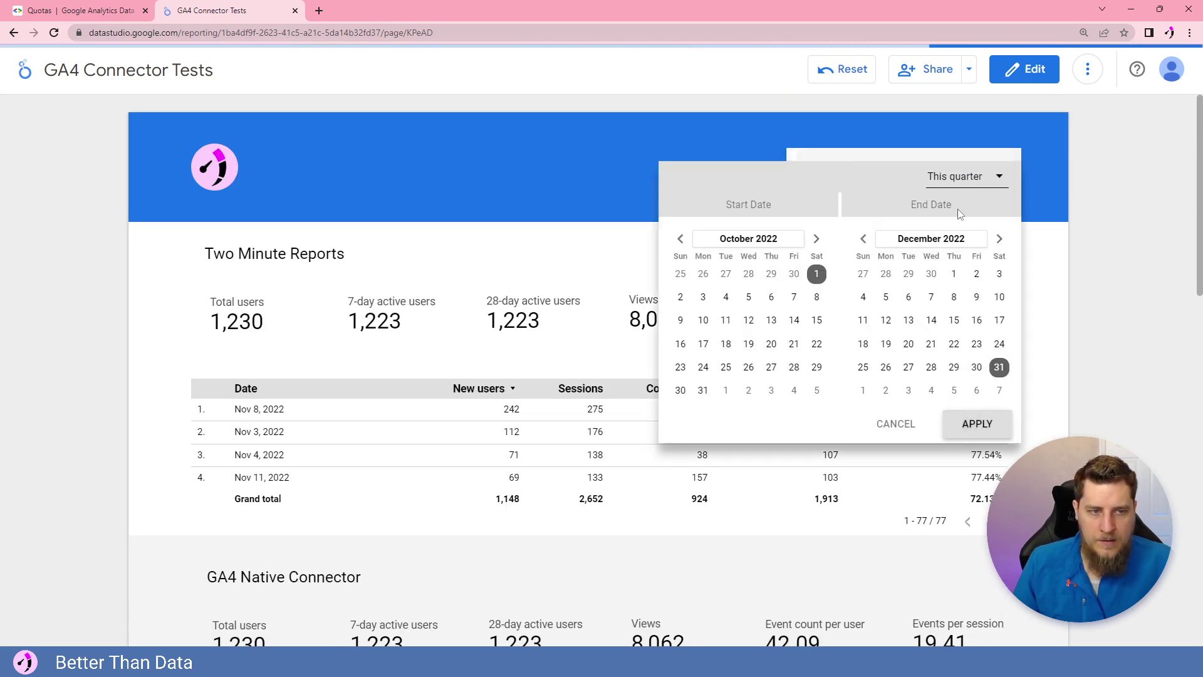
pyautogui.click(993, 183)
pyautogui.click(1002, 254)
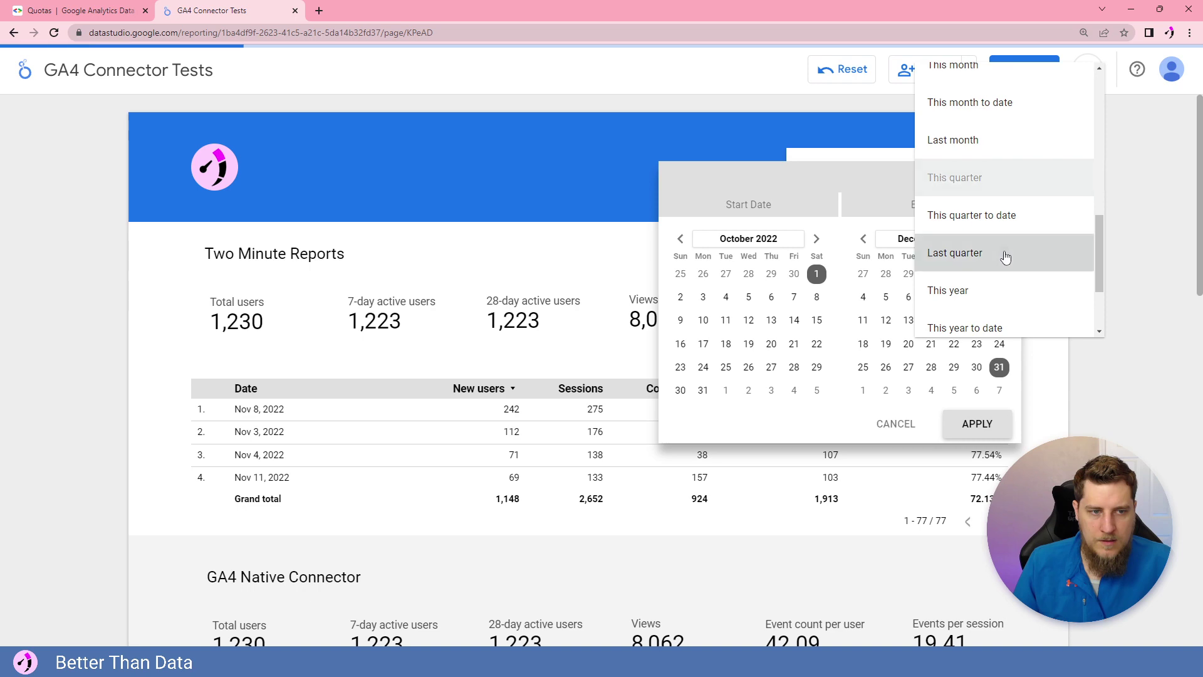
pyautogui.click(1069, 337)
# Examine how each of the four connectors loads and presents the Last quarter range in its scorecards and table
pyautogui.scroll(-3, 159, 271)
pyautogui.scroll(-10, 160, 271)
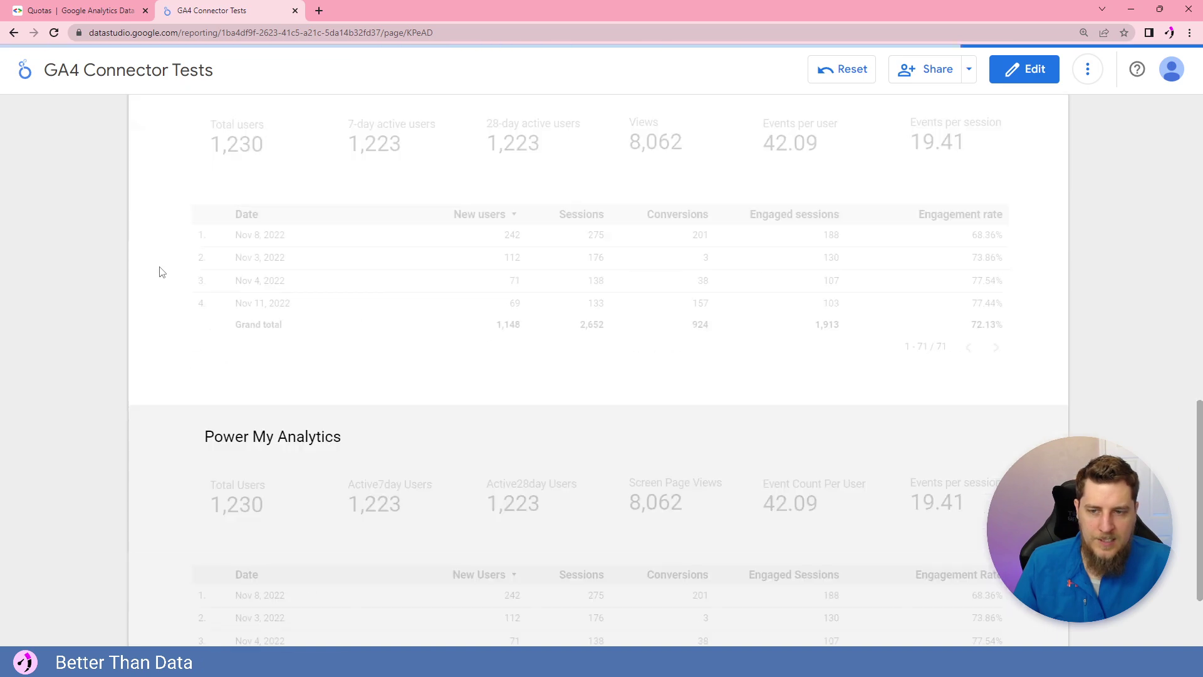
pyautogui.scroll(-2, 160, 271)
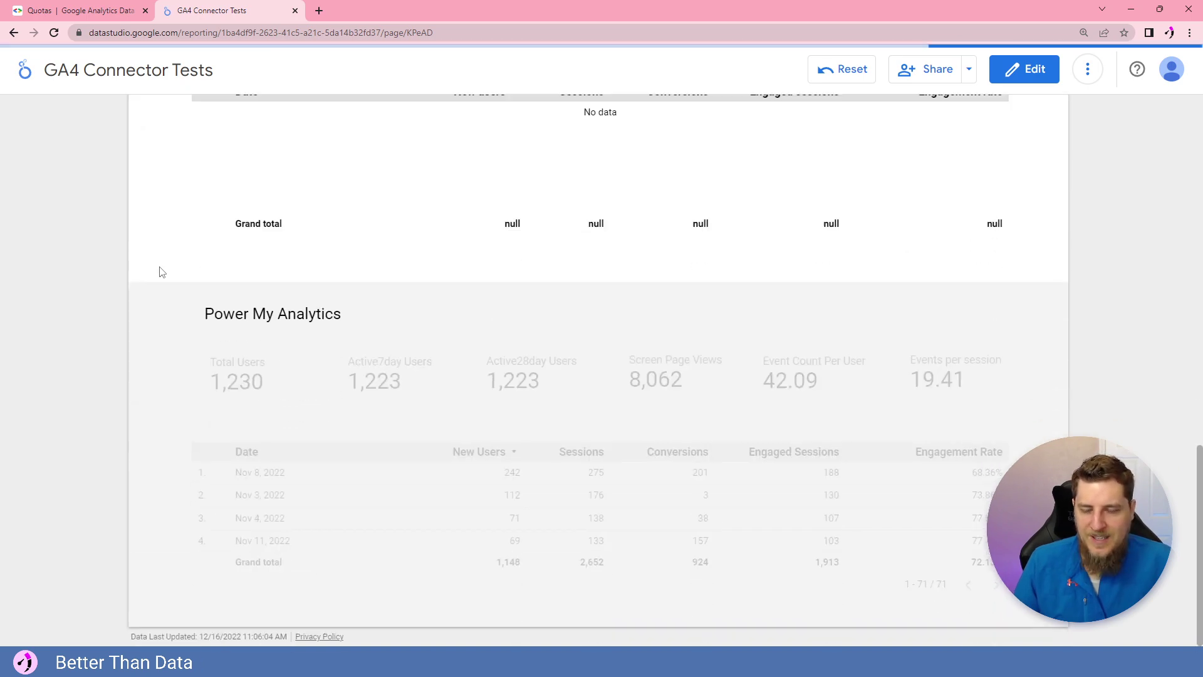
pyautogui.scroll(3, 169, 279)
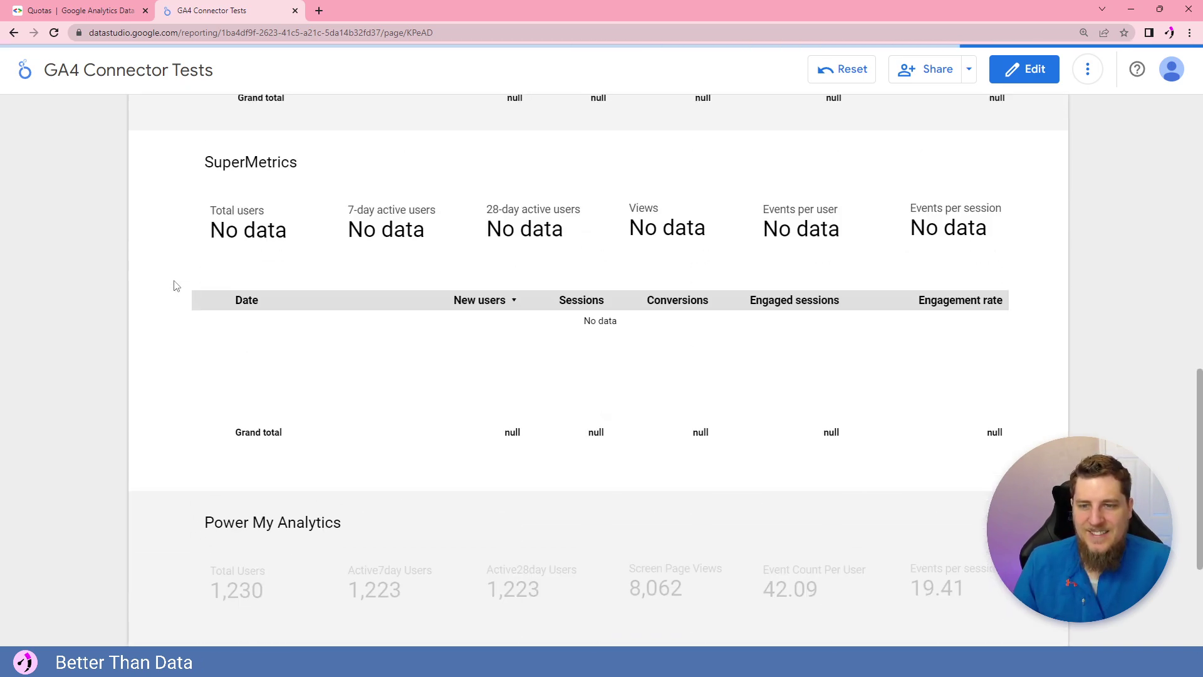
pyautogui.scroll(9, 175, 284)
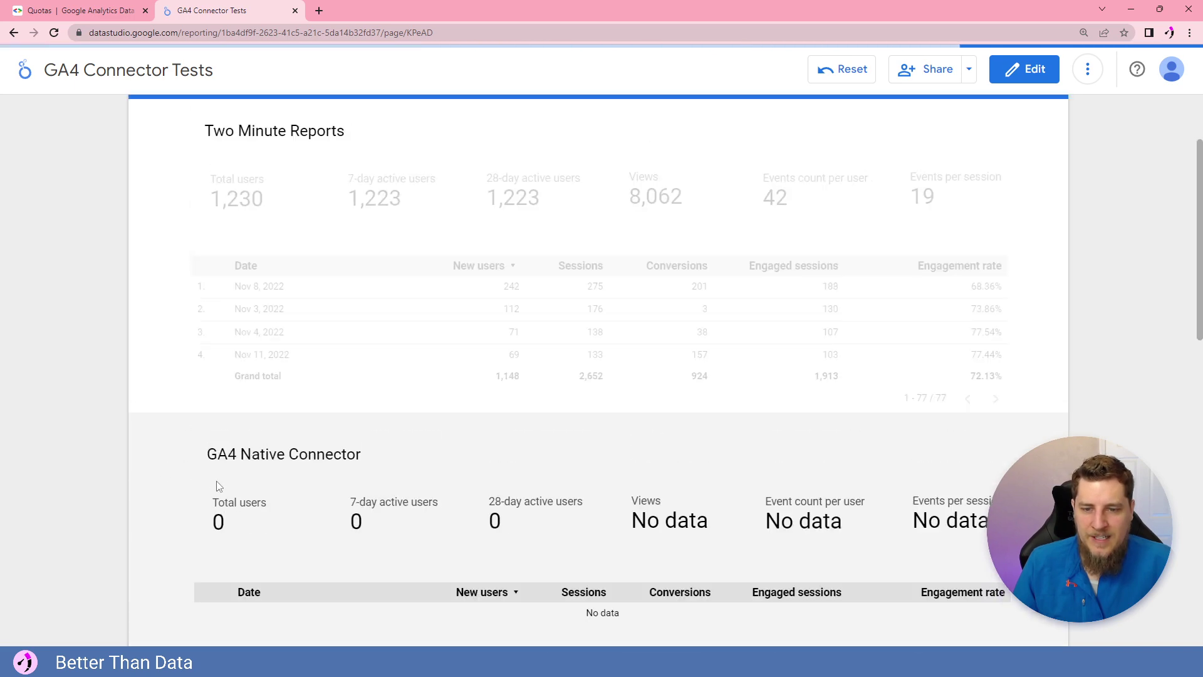
pyautogui.scroll(-6, 595, 462)
pyautogui.scroll(3, 267, 337)
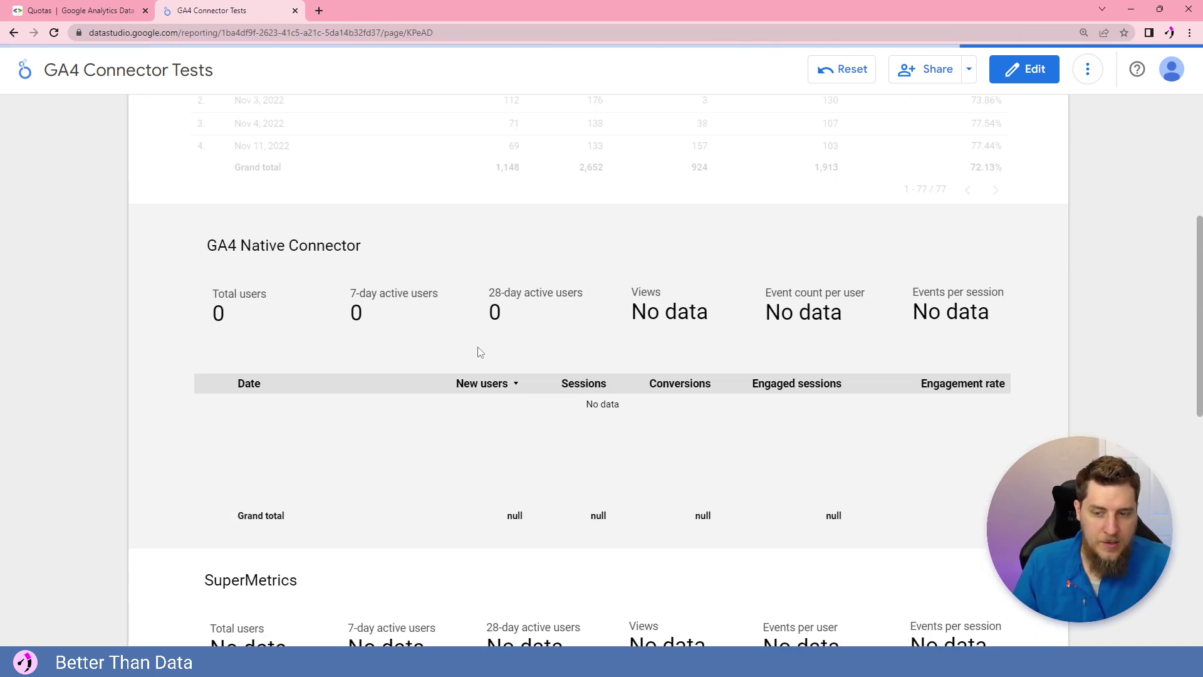
pyautogui.scroll(-3, 480, 350)
pyautogui.scroll(-6, 267, 449)
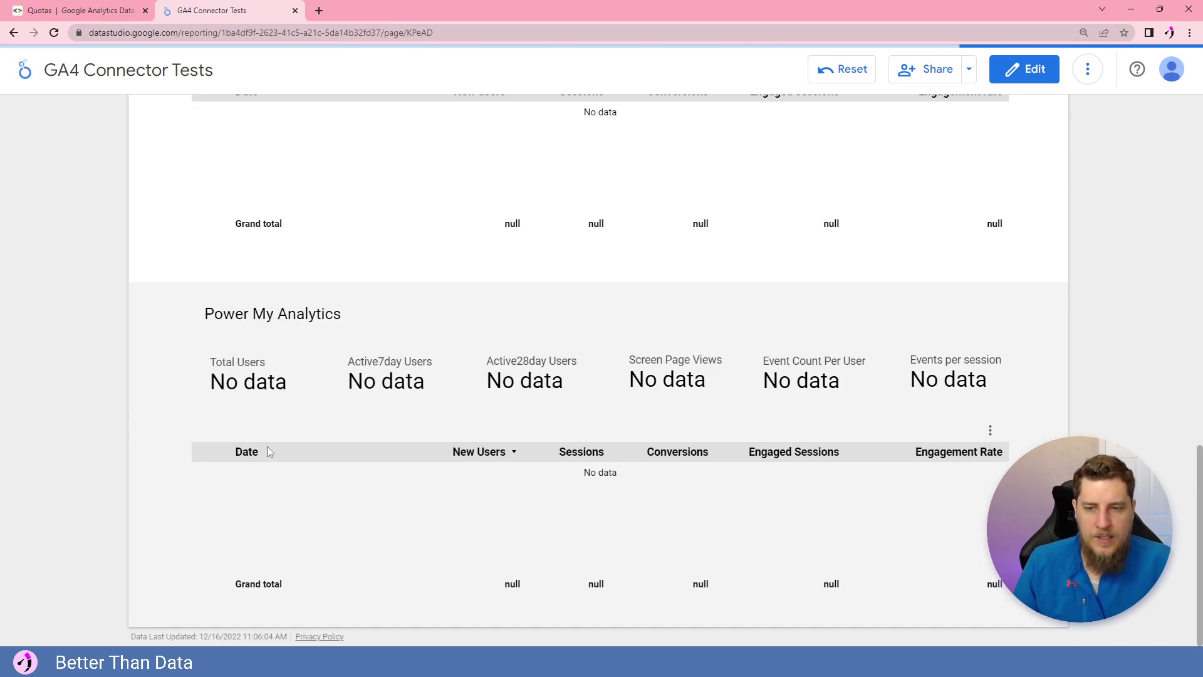
pyautogui.scroll(12, 270, 438)
pyautogui.scroll(2, 846, 266)
pyautogui.scroll(-3, 623, 378)
# Set the report's date range to This year to date and apply it
pyautogui.scroll(3, 815, 282)
pyautogui.click(964, 164)
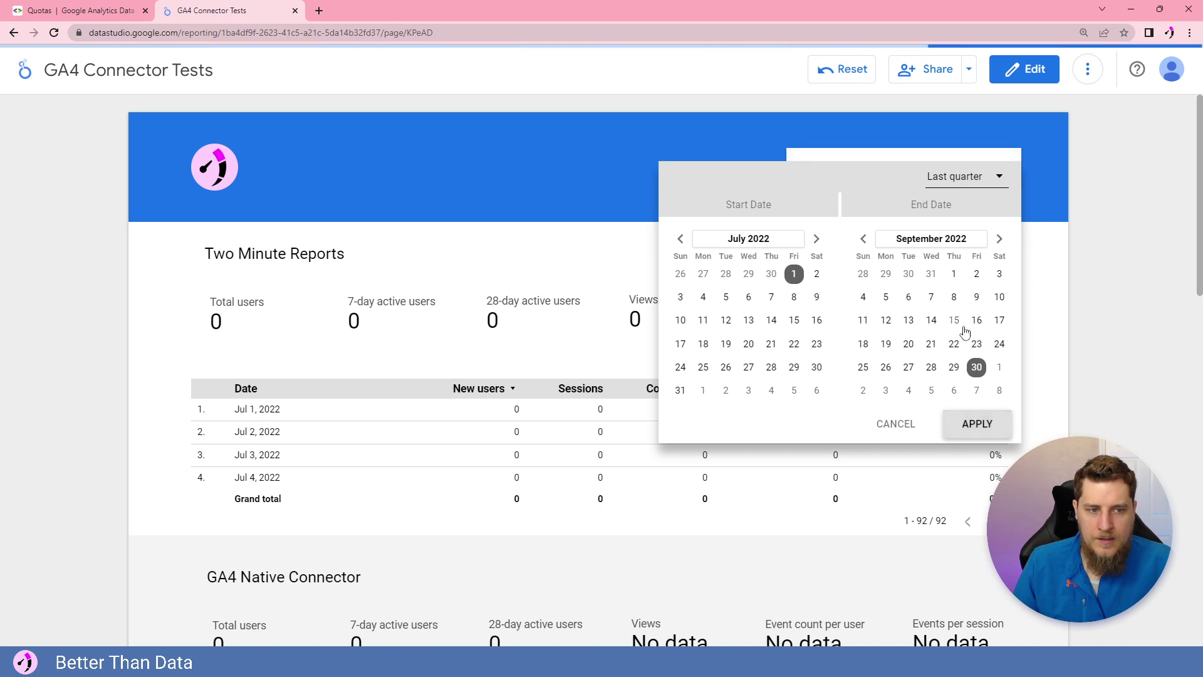
pyautogui.click(1000, 191)
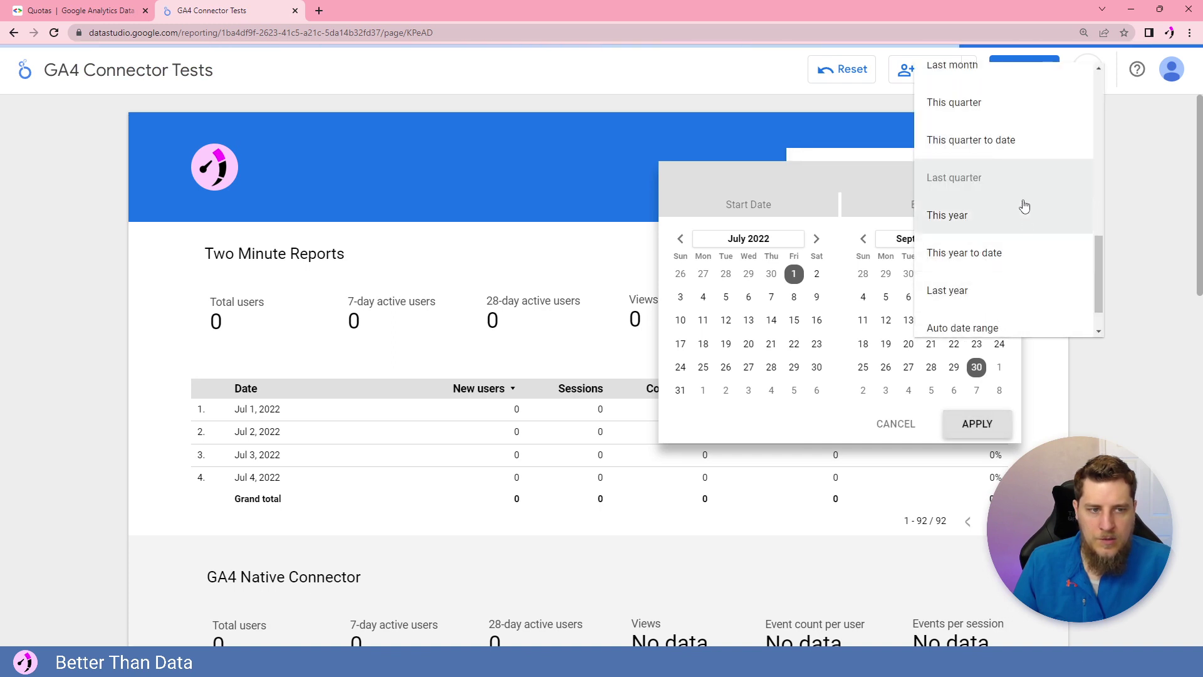
pyautogui.click(1003, 252)
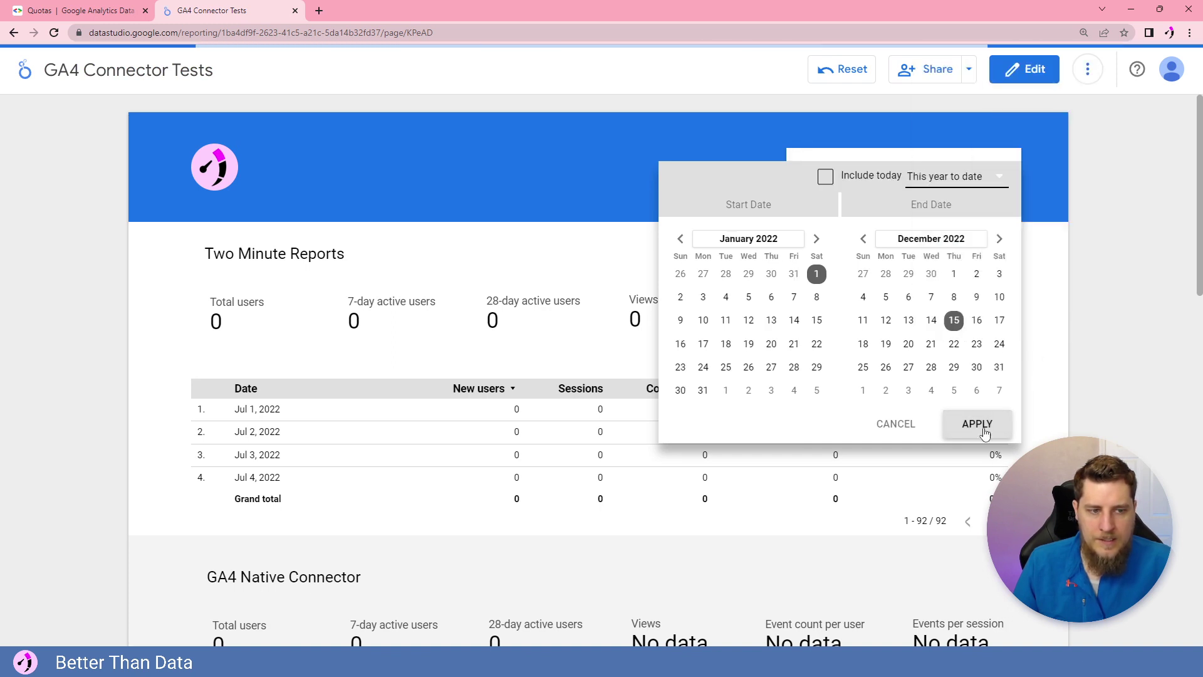
pyautogui.click(1115, 353)
# Check the order in which the four connector sections load for the This year to date range
pyautogui.scroll(-3, 1034, 326)
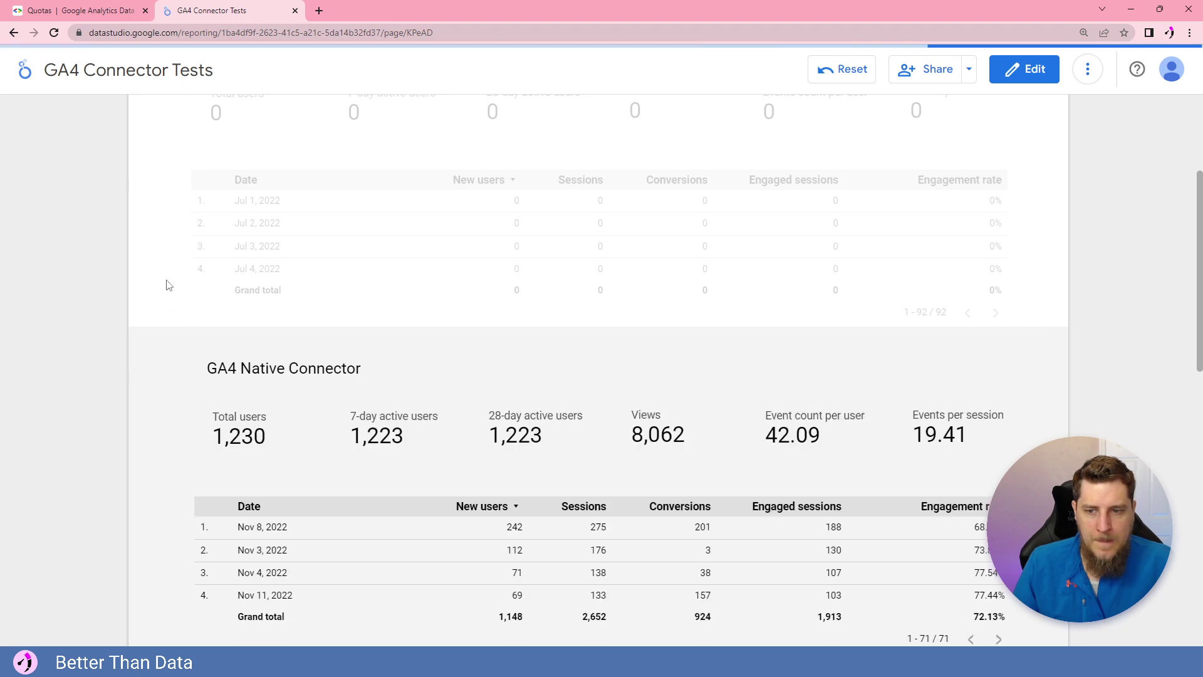
pyautogui.scroll(-3, 168, 285)
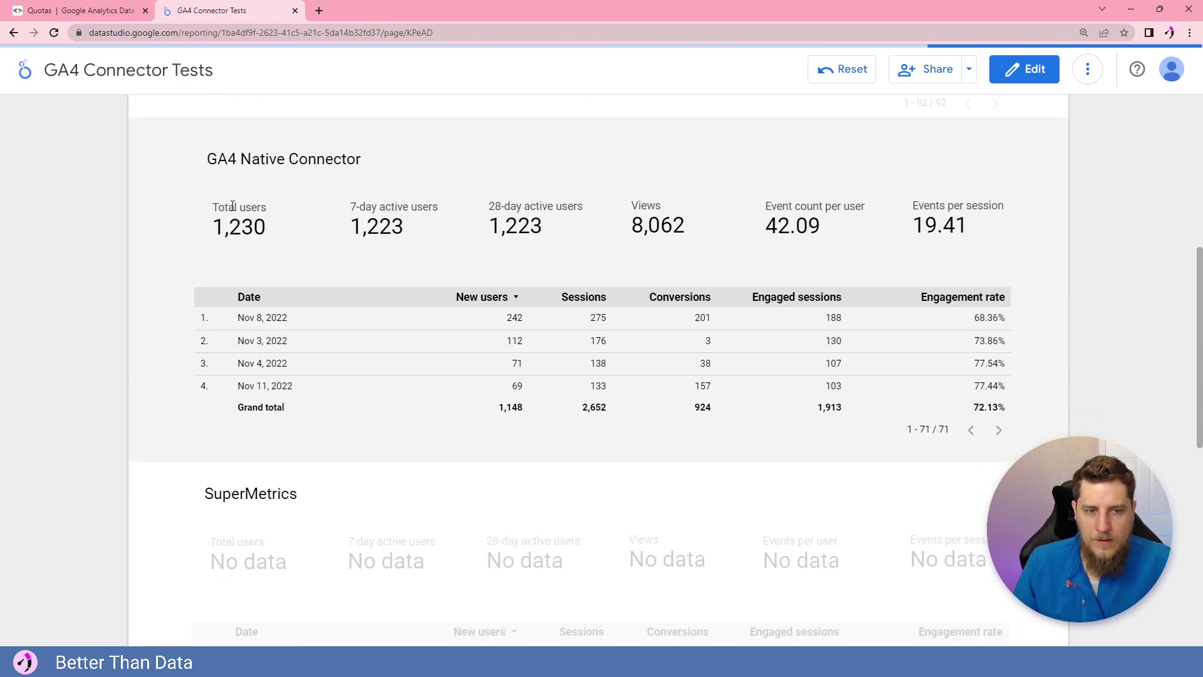
pyautogui.scroll(-9, 181, 229)
pyautogui.scroll(15, 182, 238)
pyautogui.scroll(-3, 180, 237)
pyautogui.scroll(3, 178, 238)
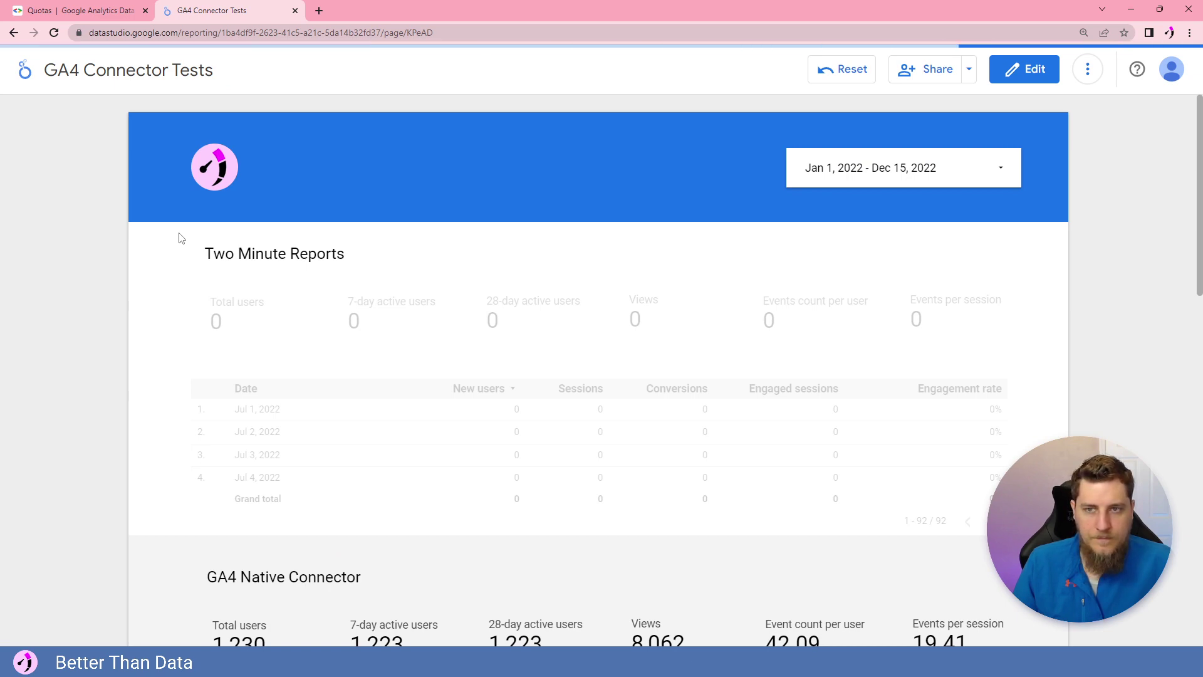
pyautogui.scroll(-13, 180, 237)
pyautogui.scroll(6, 180, 237)
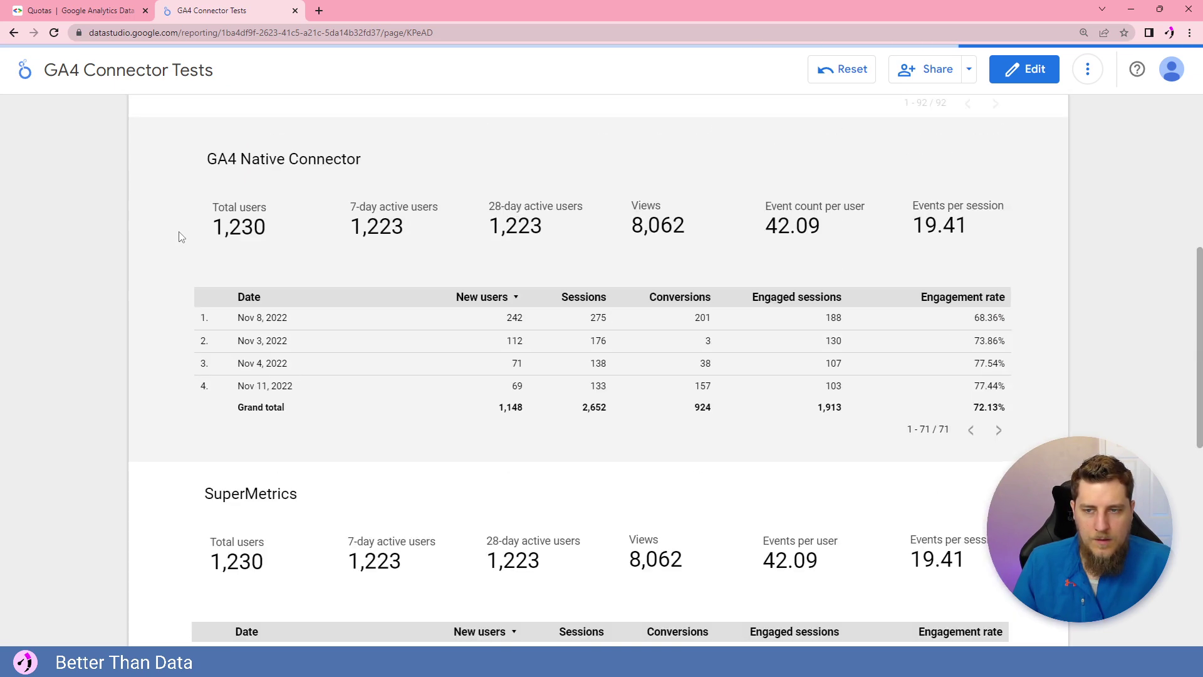
pyautogui.scroll(7, 180, 237)
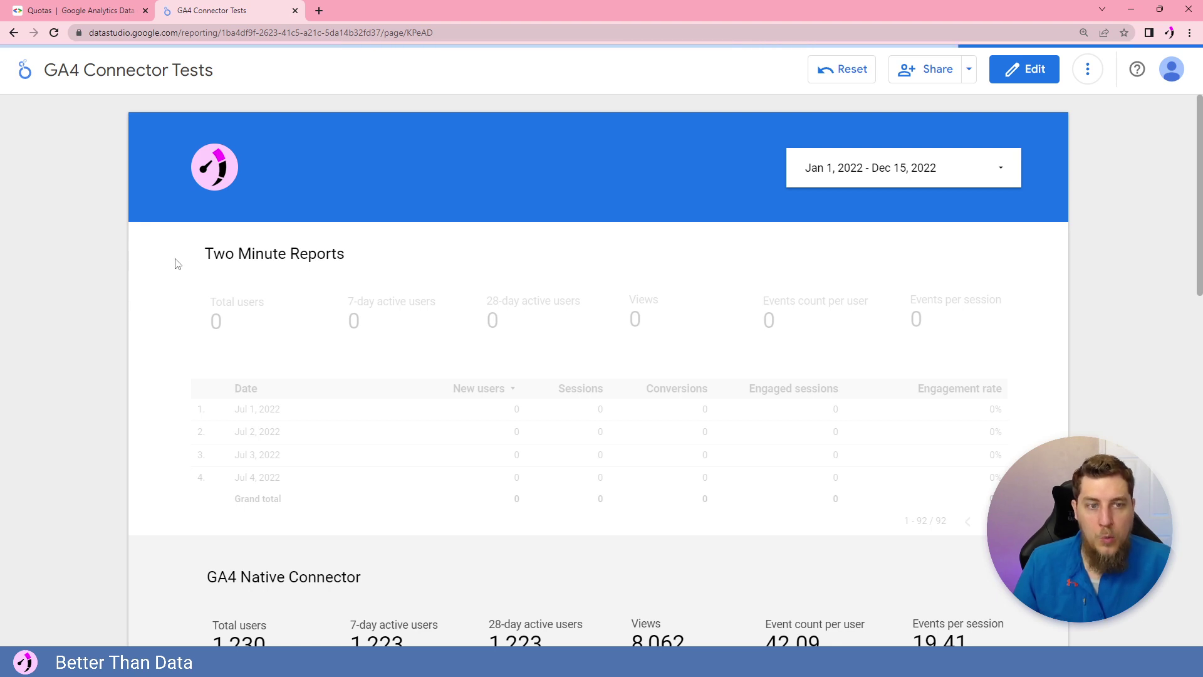
# Compare the This year to date scorecards and date tables of Two Minute Reports, GA4 Native Connector and SuperMetrics
pyautogui.scroll(-3, 179, 263)
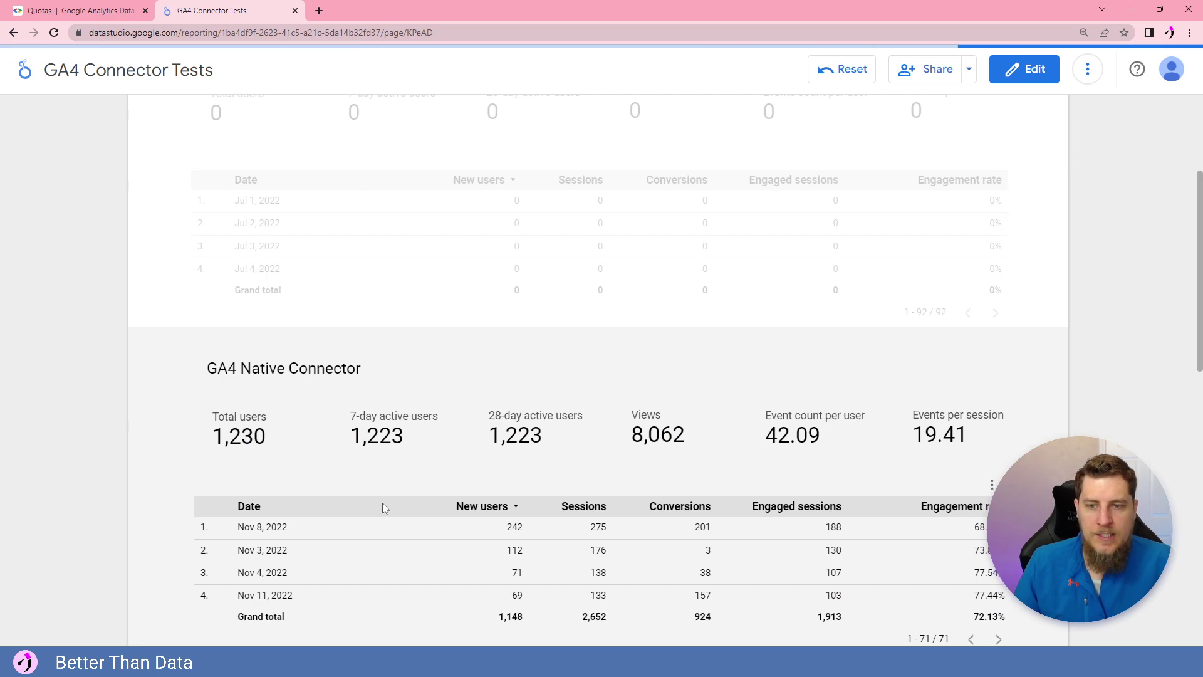
pyautogui.scroll(-3, 398, 445)
pyautogui.scroll(-3, 462, 390)
pyautogui.scroll(3, 439, 376)
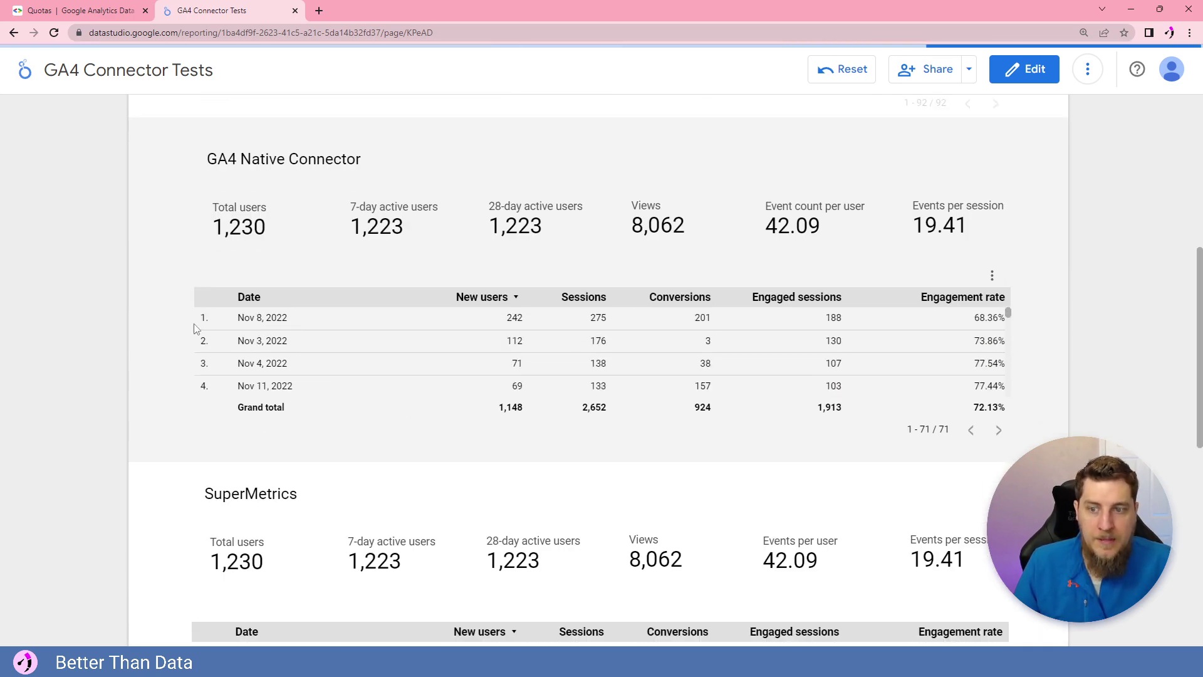
pyautogui.scroll(-3, 181, 414)
pyautogui.scroll(9, 180, 421)
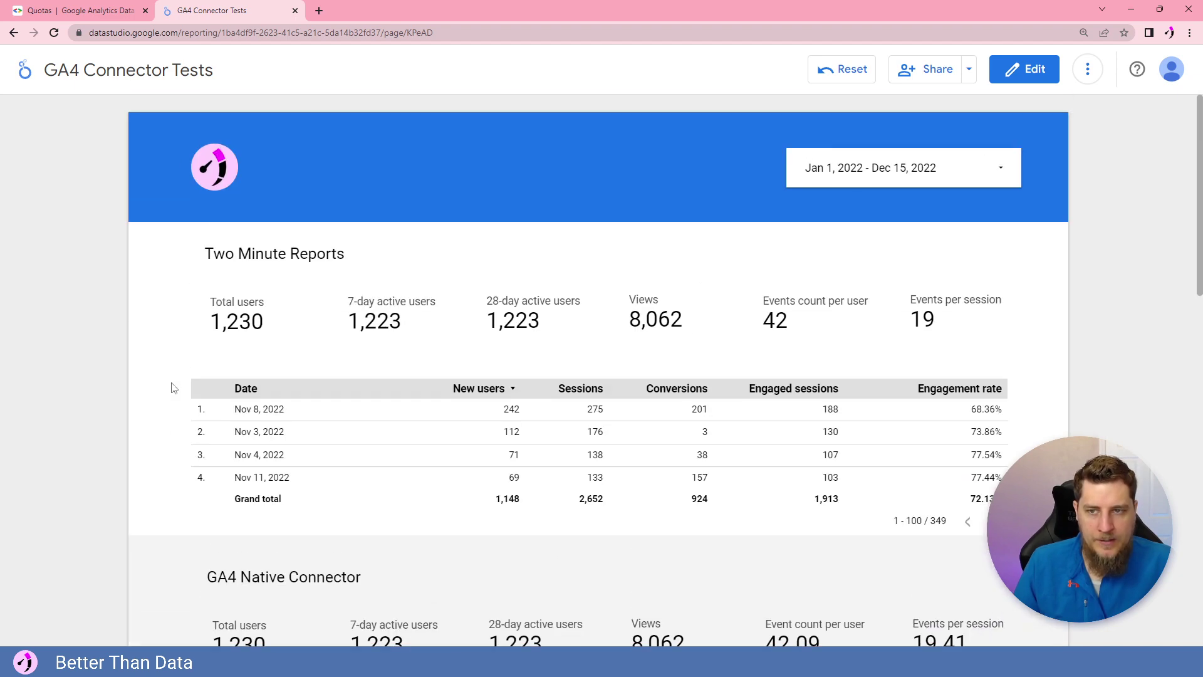
pyautogui.scroll(-3, 177, 339)
pyautogui.scroll(3, 179, 338)
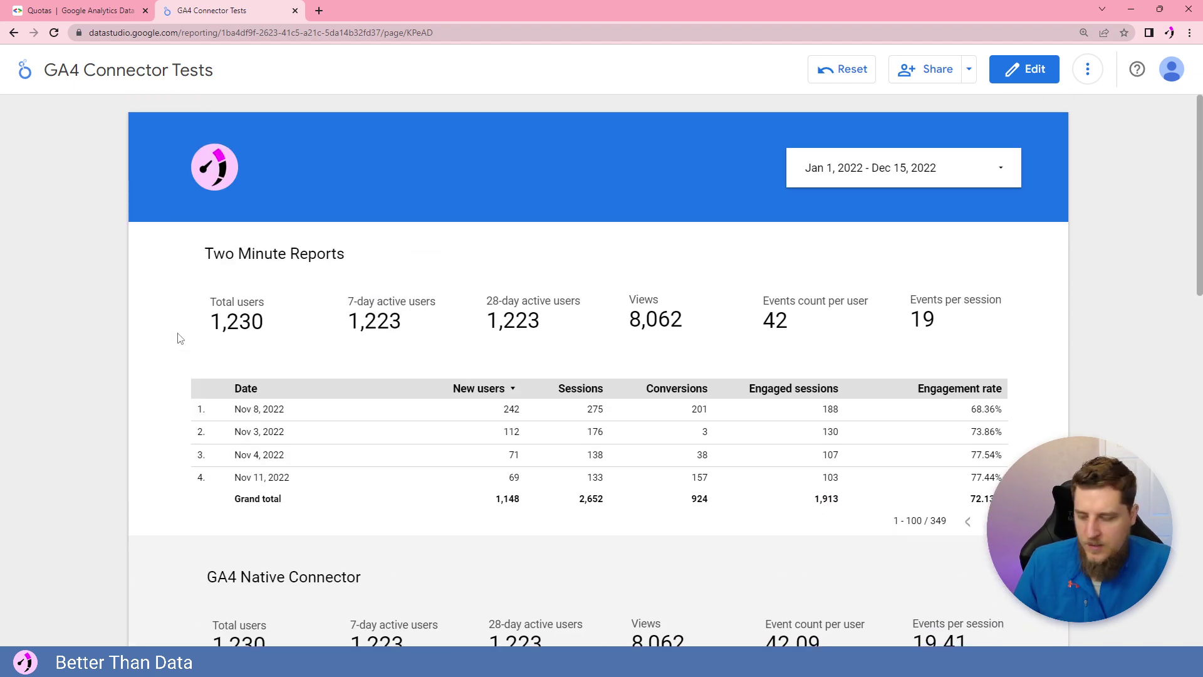
# Reset the report to its default date range and check the GA4 Native Connector and SuperMetrics sections
pyautogui.scroll(-6, 179, 338)
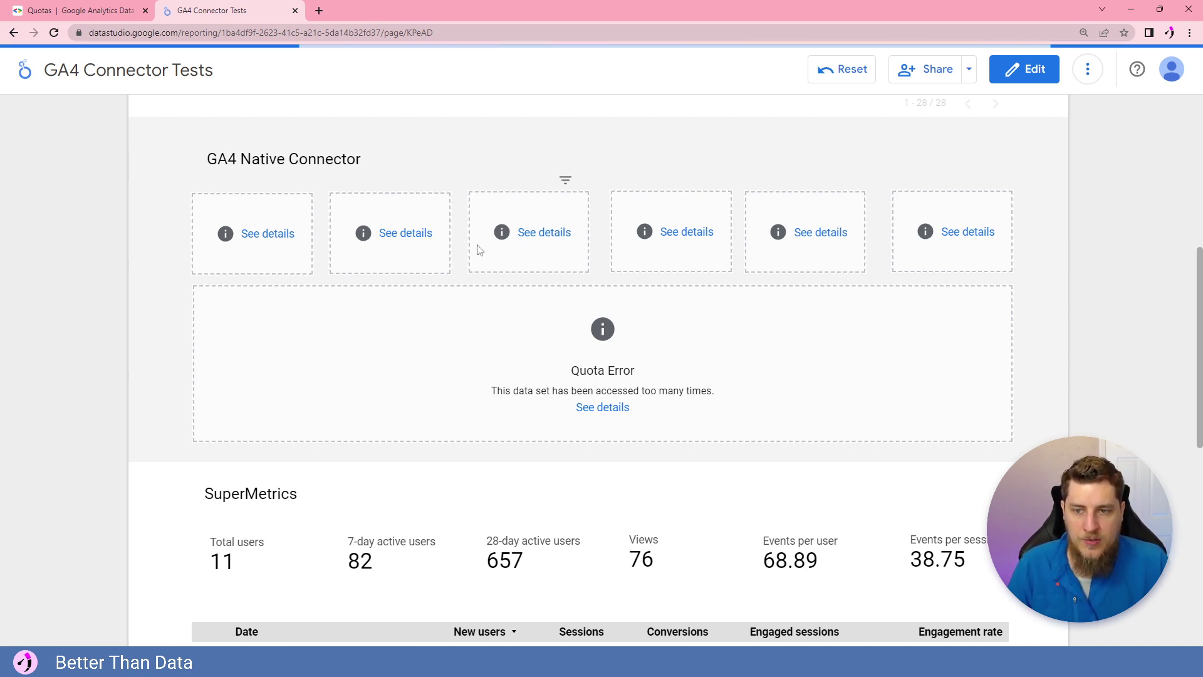
pyautogui.scroll(-3, 766, 390)
pyautogui.click(842, 69)
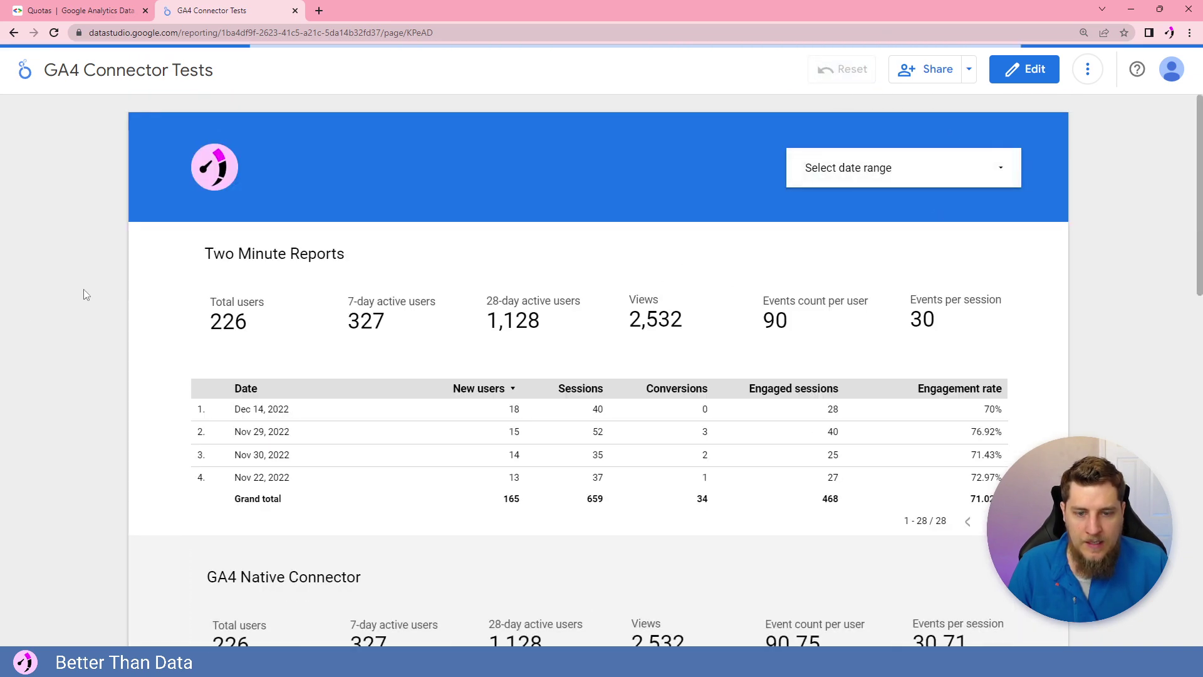
pyautogui.scroll(-6, 107, 300)
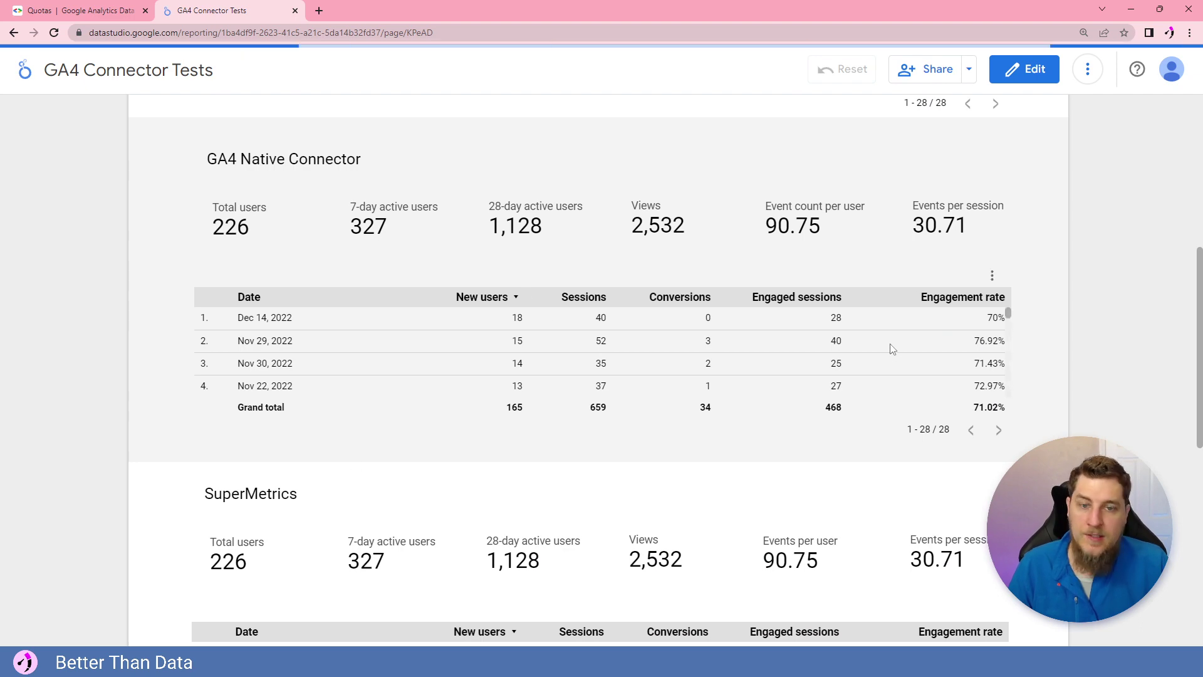
pyautogui.scroll(6, 893, 349)
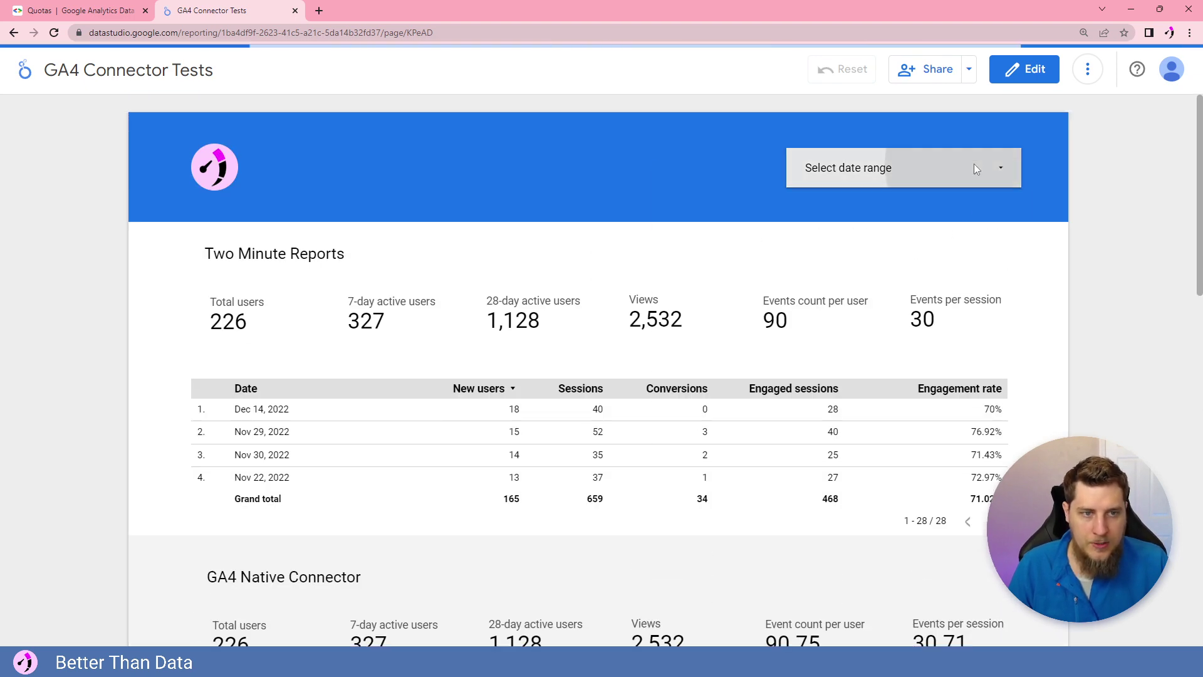
# Apply an Advanced date range that starts at today minus 35 days and ends today
pyautogui.click(975, 170)
pyautogui.click(959, 183)
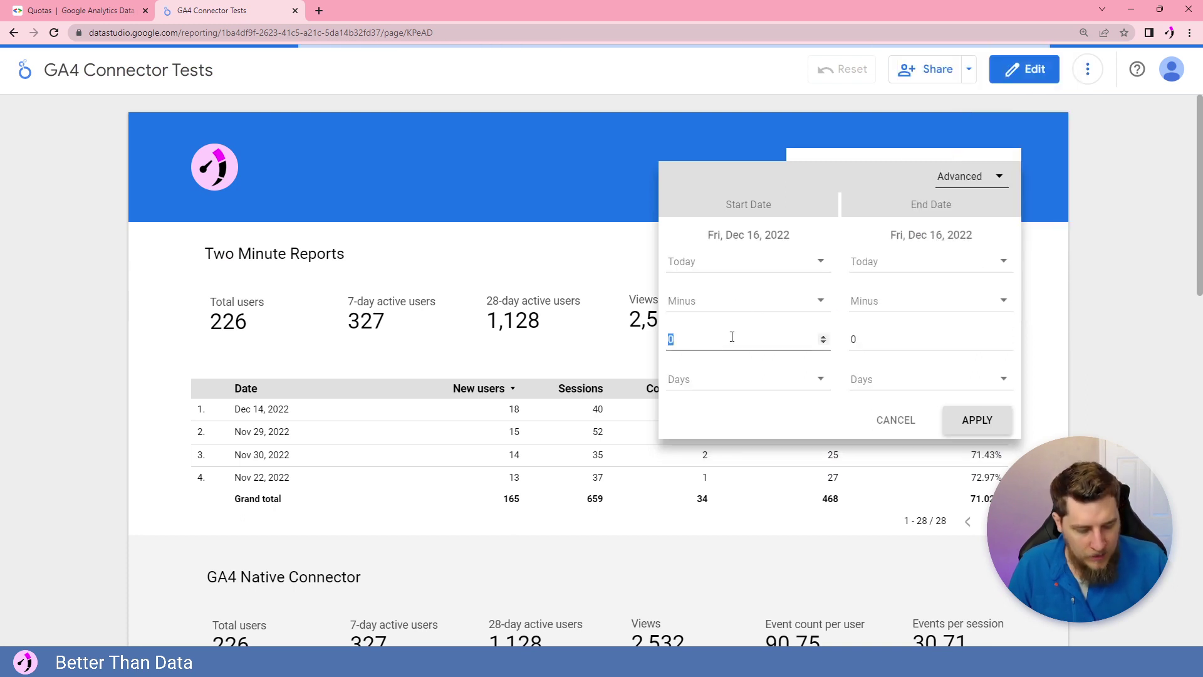
pyautogui.click(1004, 425)
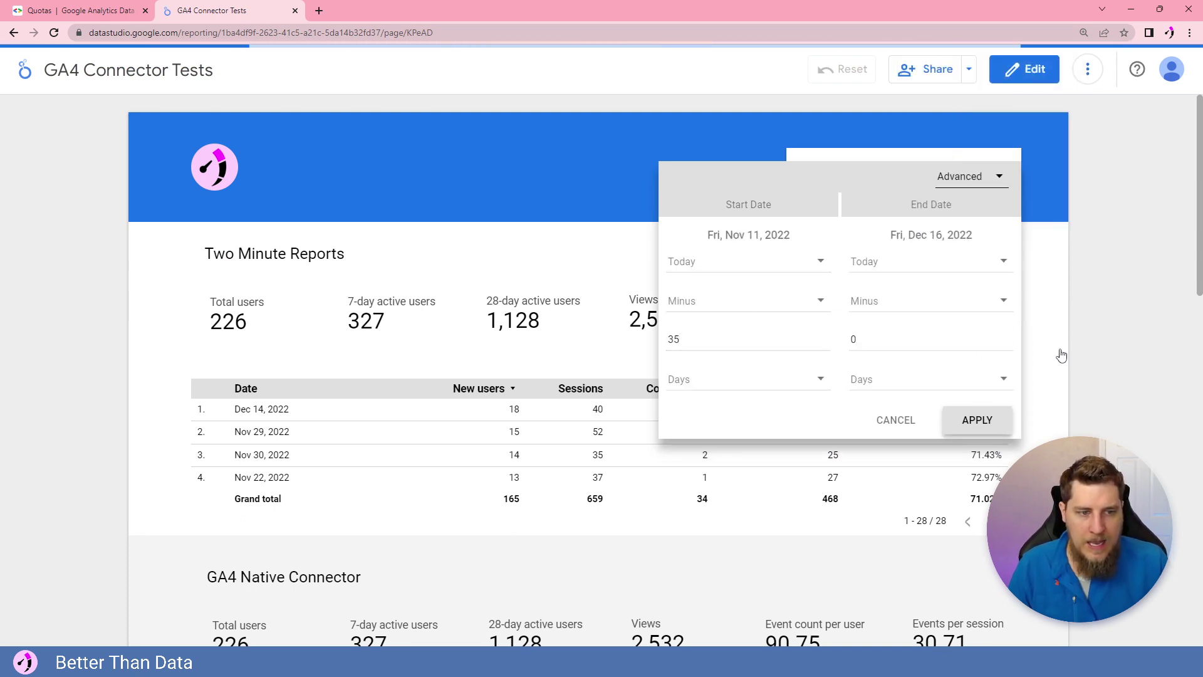
# Examine how each of the four connectors loads the 35-day range, including the last rows of the SuperMetrics date table
pyautogui.scroll(-12, 42, 497)
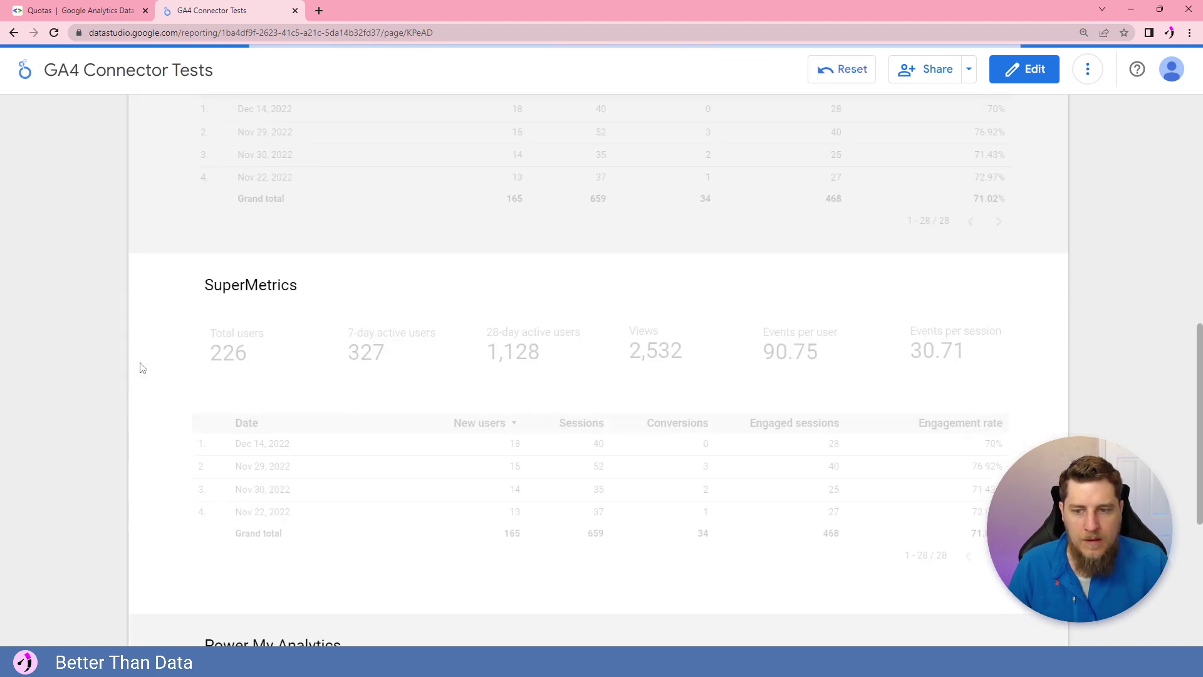
pyautogui.scroll(6, 142, 360)
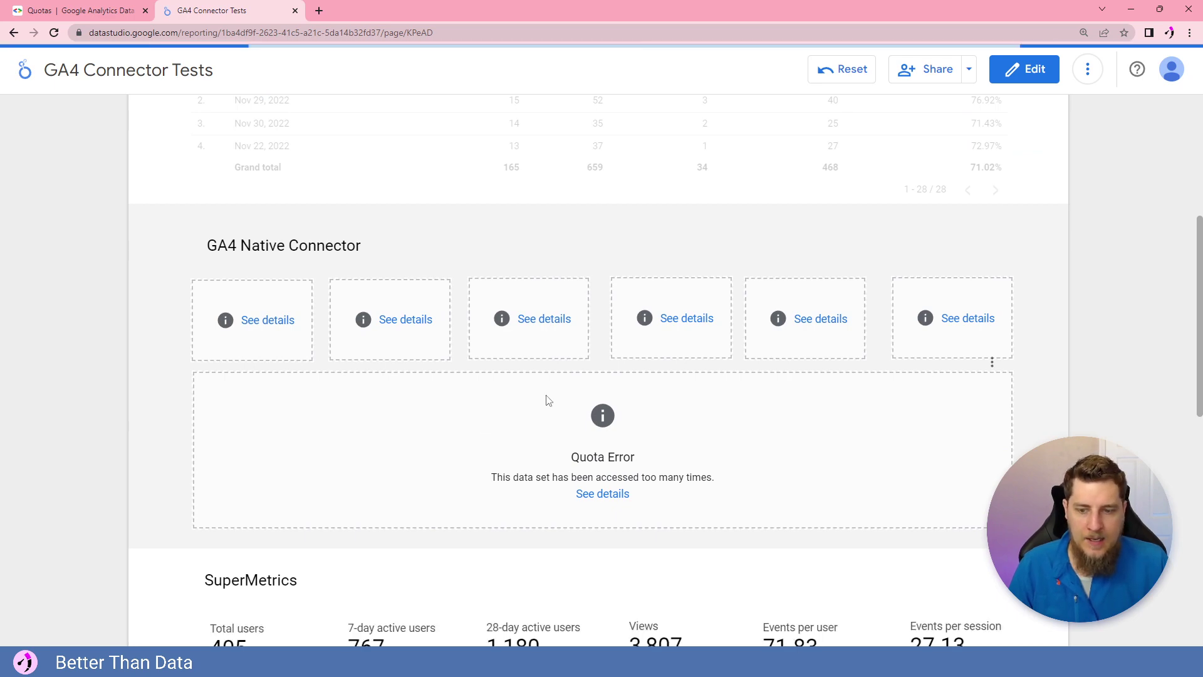
pyautogui.scroll(3, 291, 430)
pyautogui.scroll(-6, 213, 389)
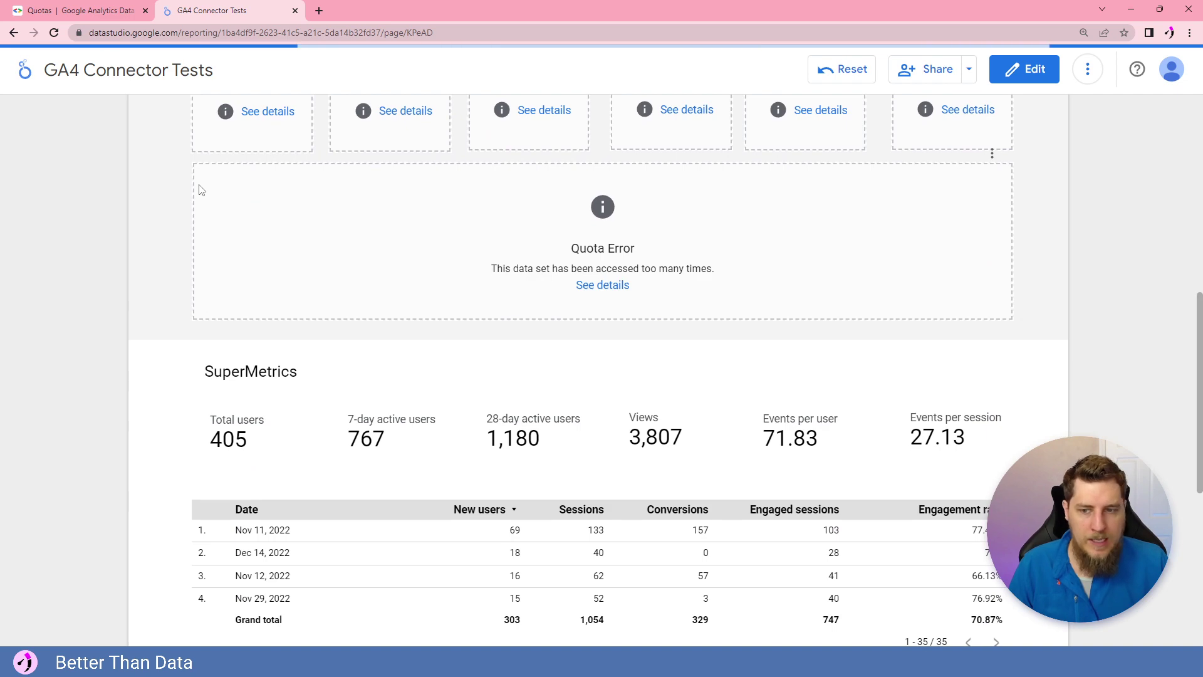
pyautogui.scroll(-3, 201, 190)
pyautogui.scroll(-7, 405, 360)
pyautogui.scroll(-5, 405, 360)
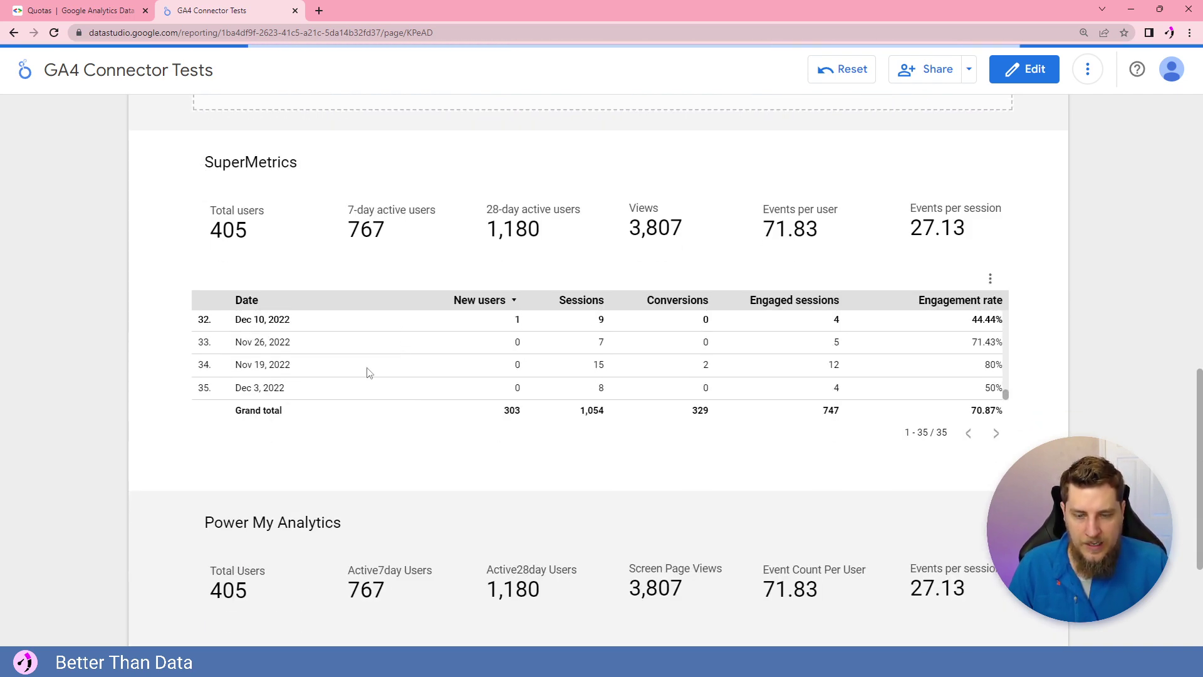
pyautogui.scroll(-3, 186, 463)
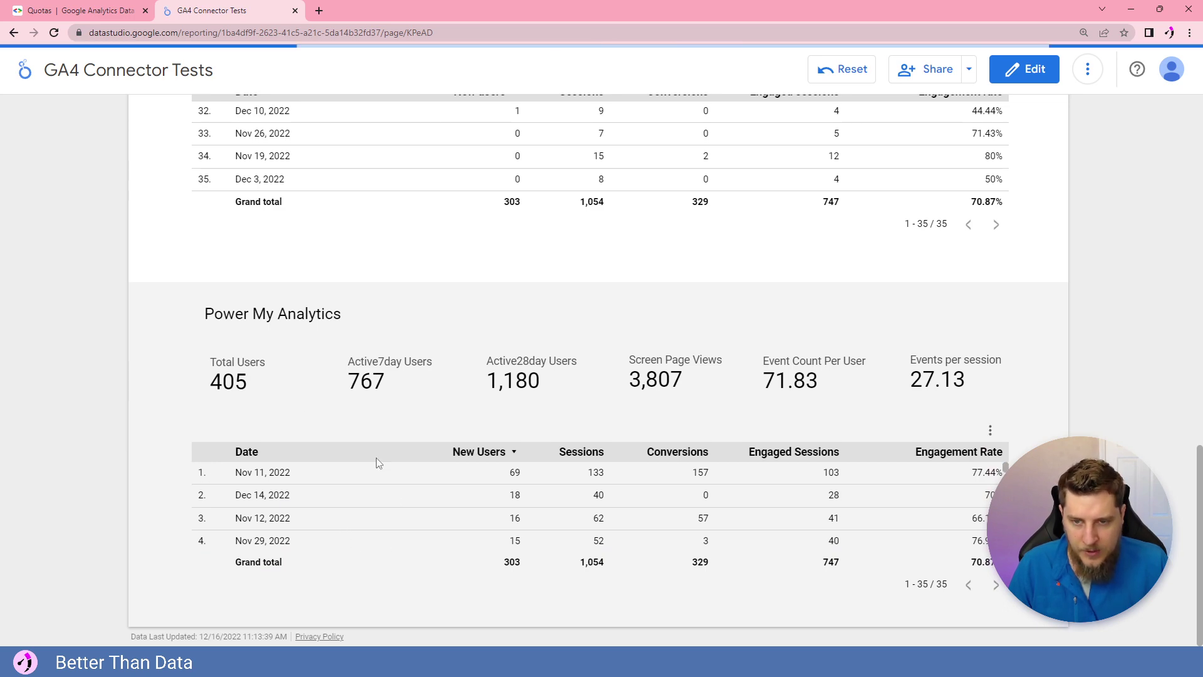
pyautogui.scroll(3, 154, 390)
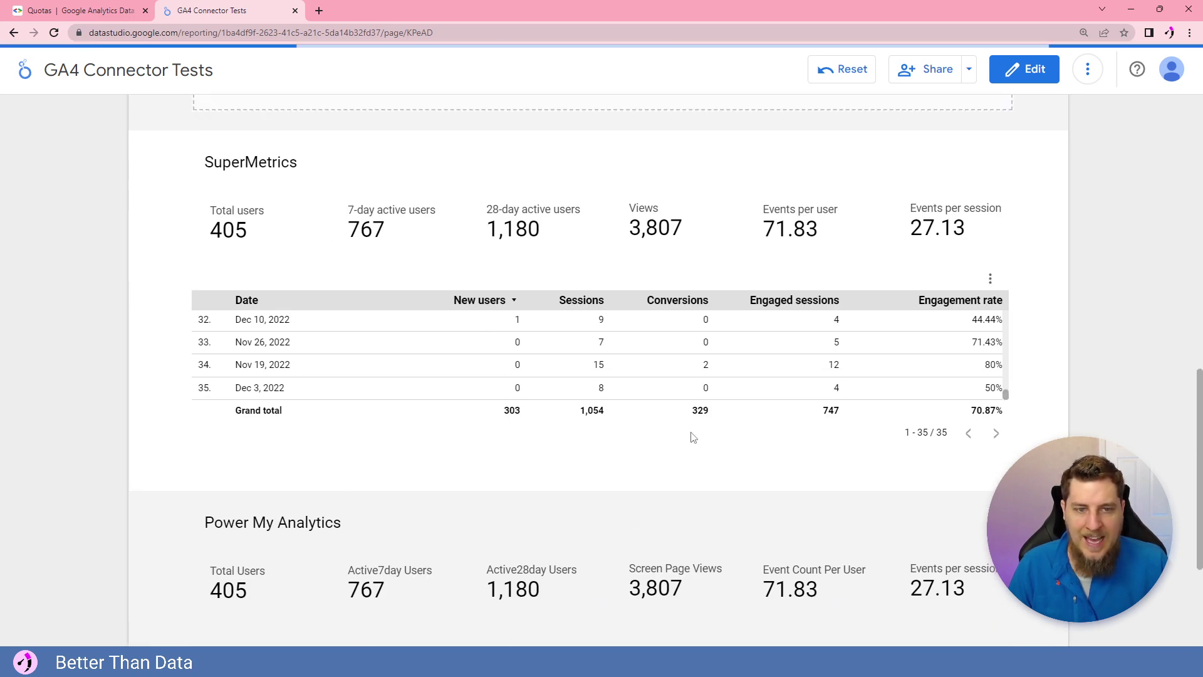
pyautogui.scroll(9, 598, 370)
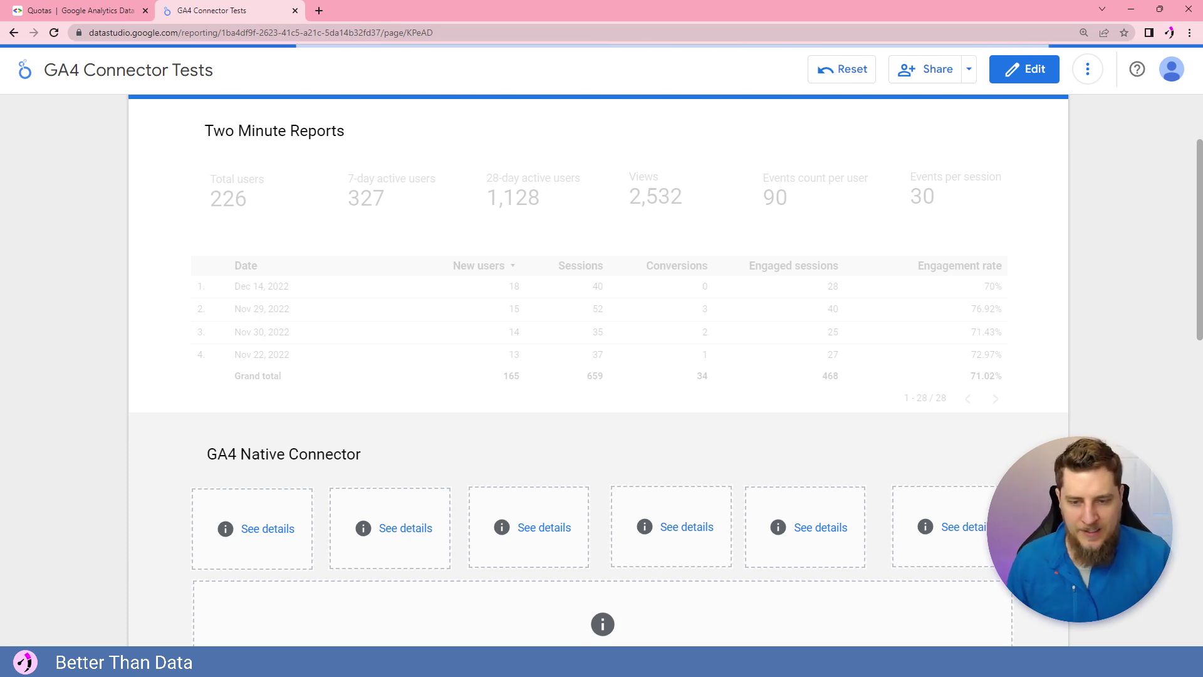
pyautogui.hotkey('ctrl', 'a')
pyautogui.click(447, 461)
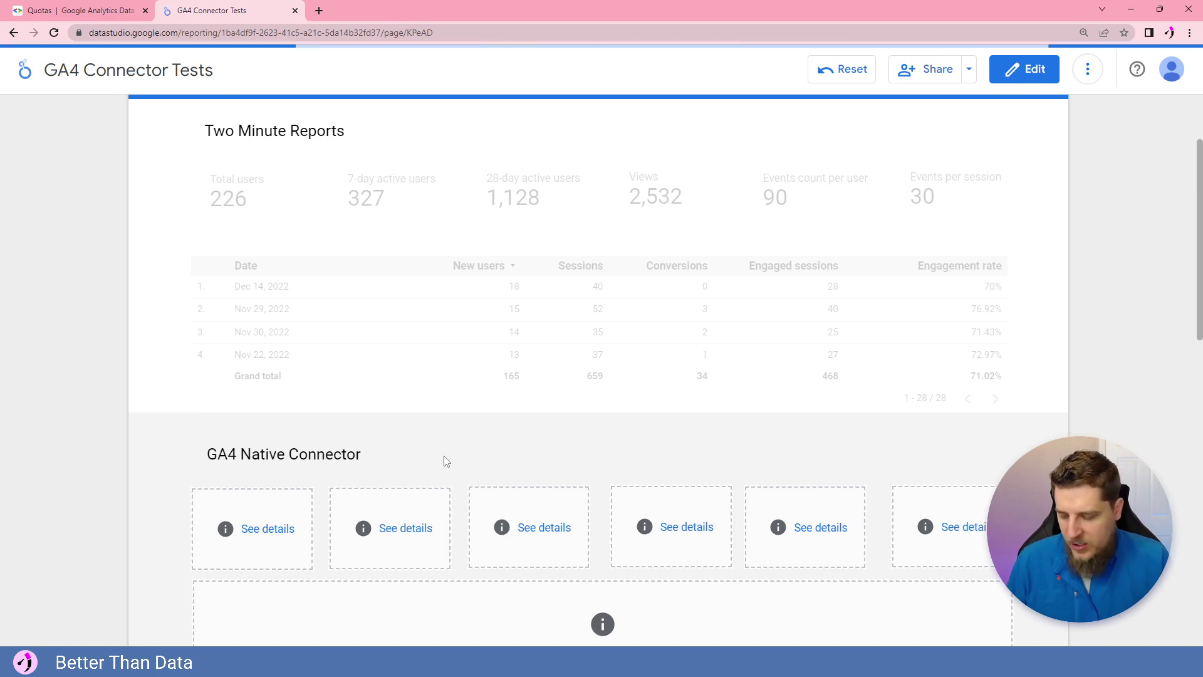
# Compare the 35-day results of SuperMetrics and Power My Analytics with the Two Minute Reports and GA4 Native Connector sections
pyautogui.scroll(-10, 157, 332)
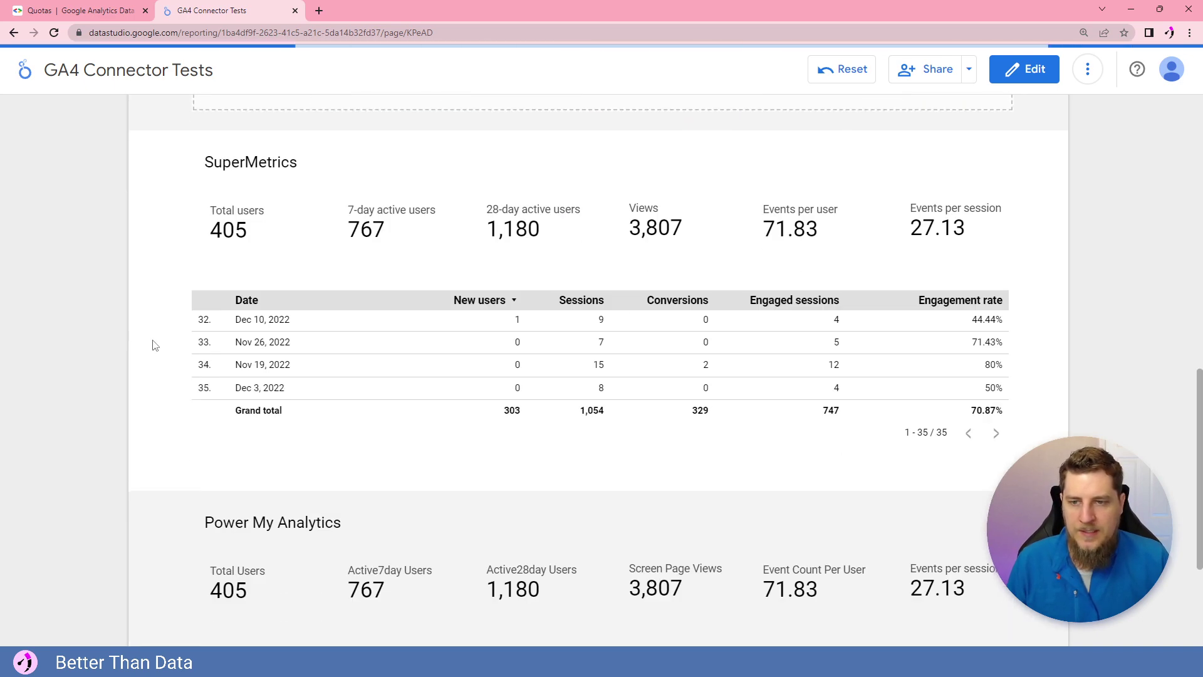
pyautogui.scroll(-3, 165, 312)
pyautogui.scroll(10, 165, 311)
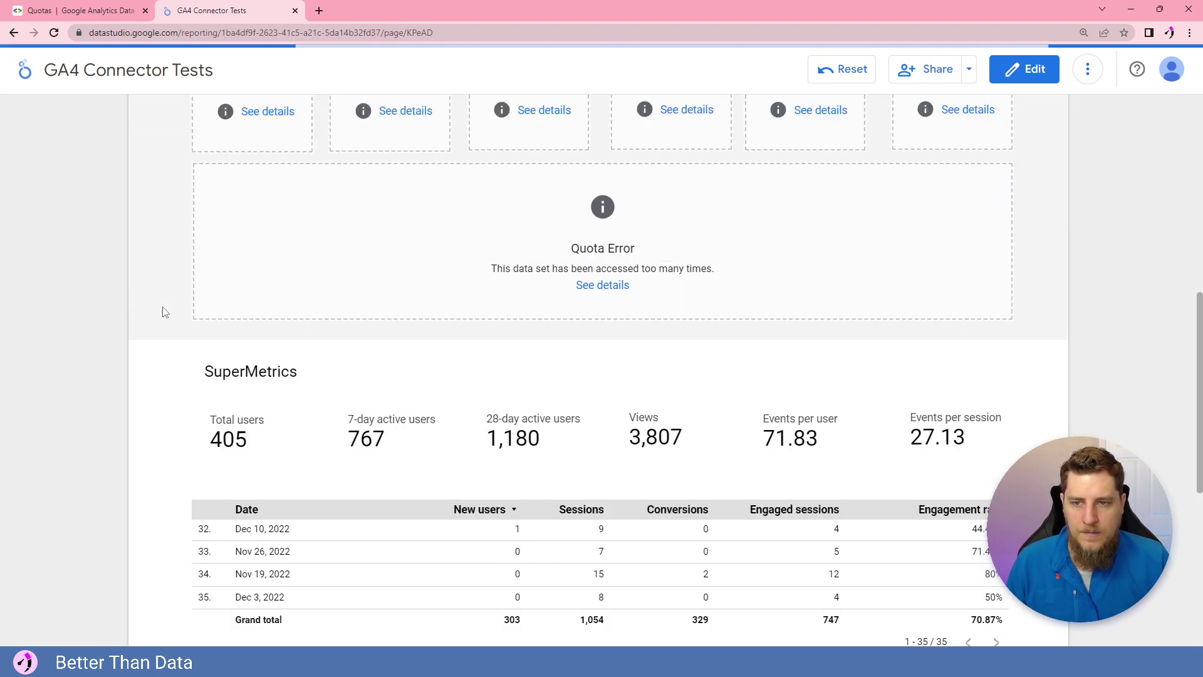
pyautogui.scroll(-7, 165, 311)
pyautogui.scroll(15, 165, 311)
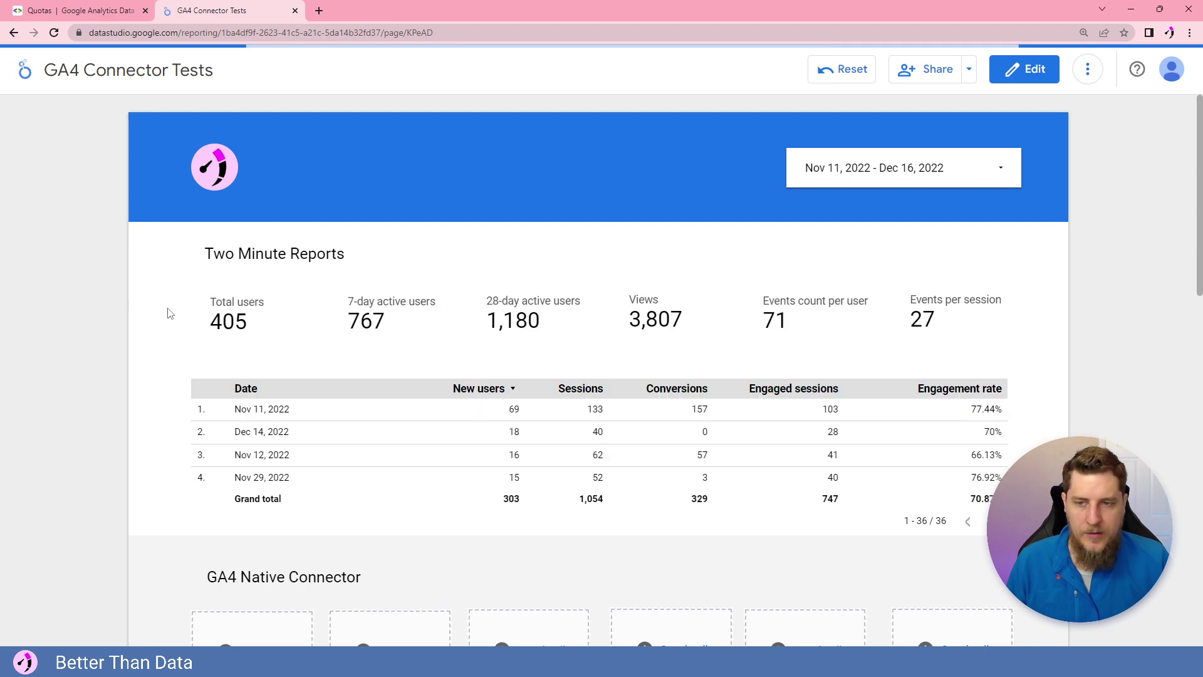
pyautogui.scroll(-3, 186, 271)
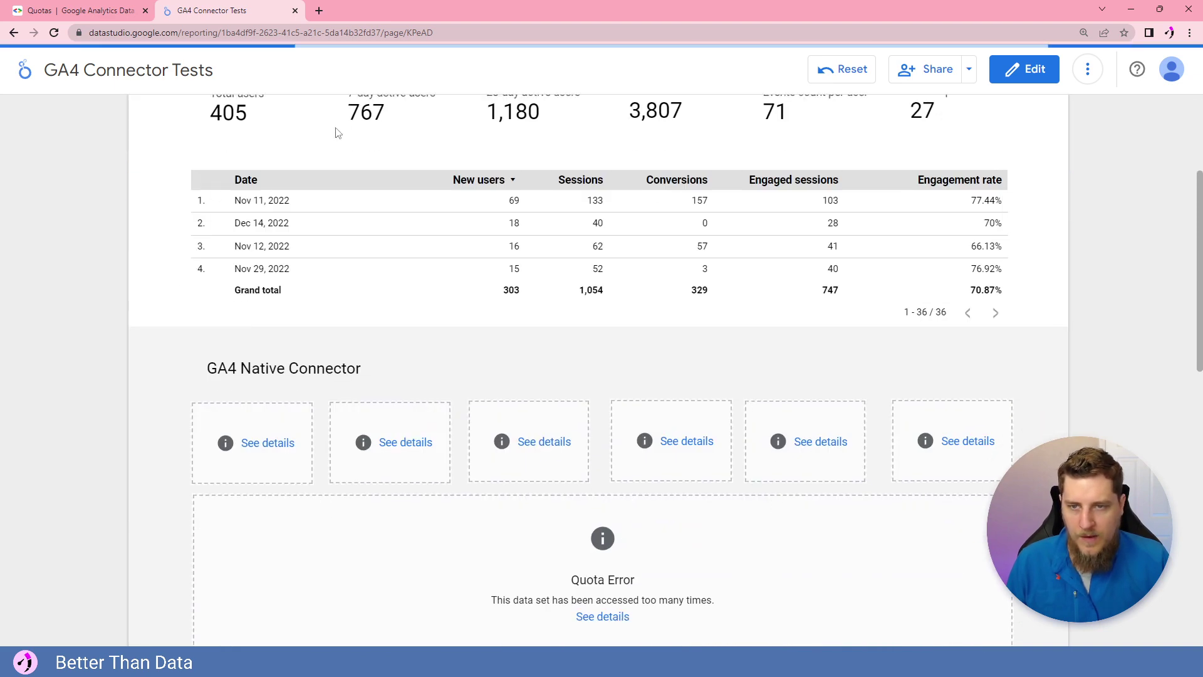
pyautogui.scroll(-5, 132, 221)
pyautogui.scroll(12, 262, 159)
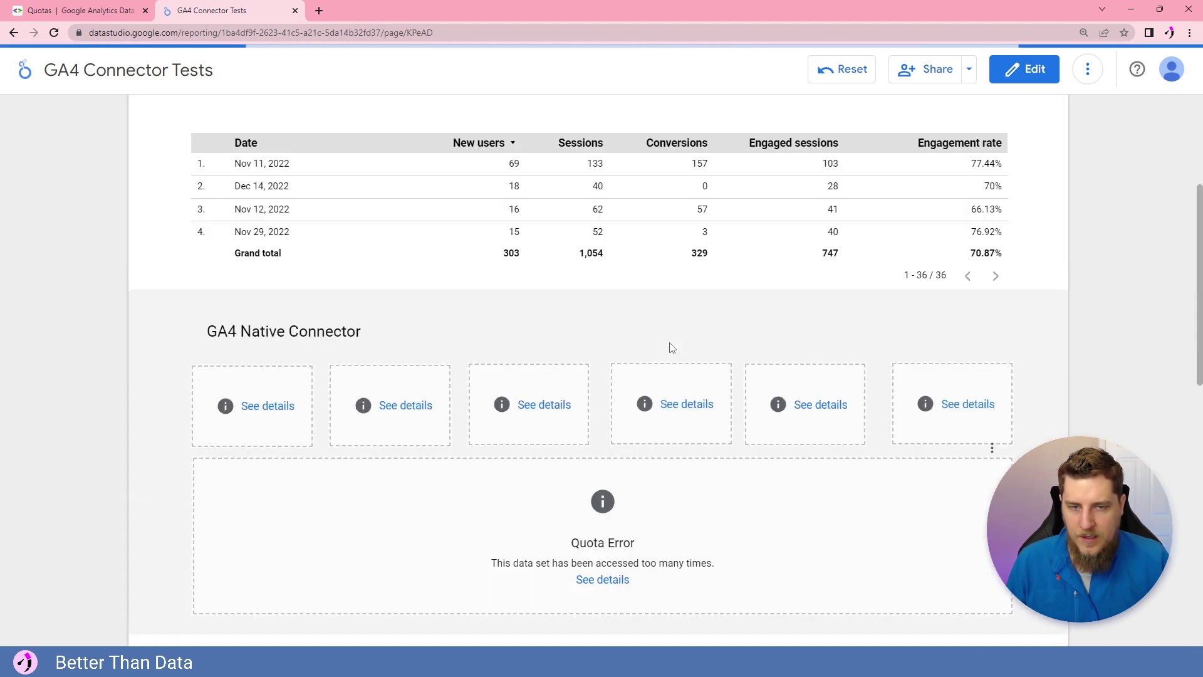
# Change the Advanced date range to start at today minus 36 days, apply it and check the connector sections
pyautogui.click(956, 167)
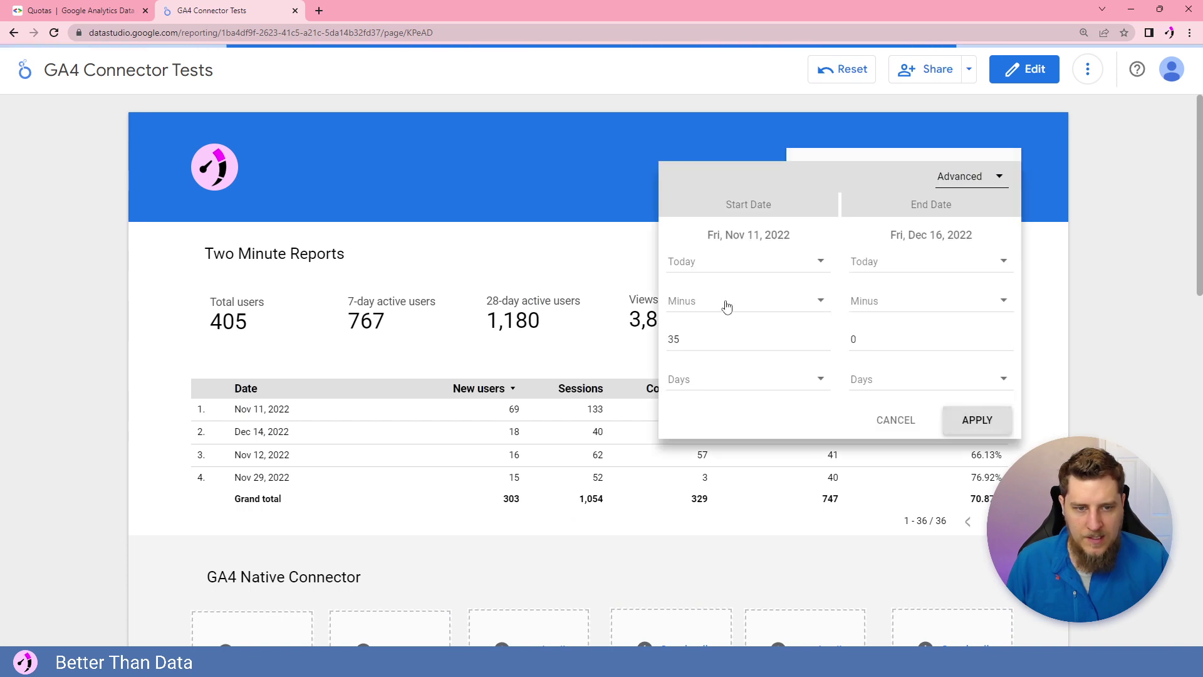
pyautogui.click(824, 338)
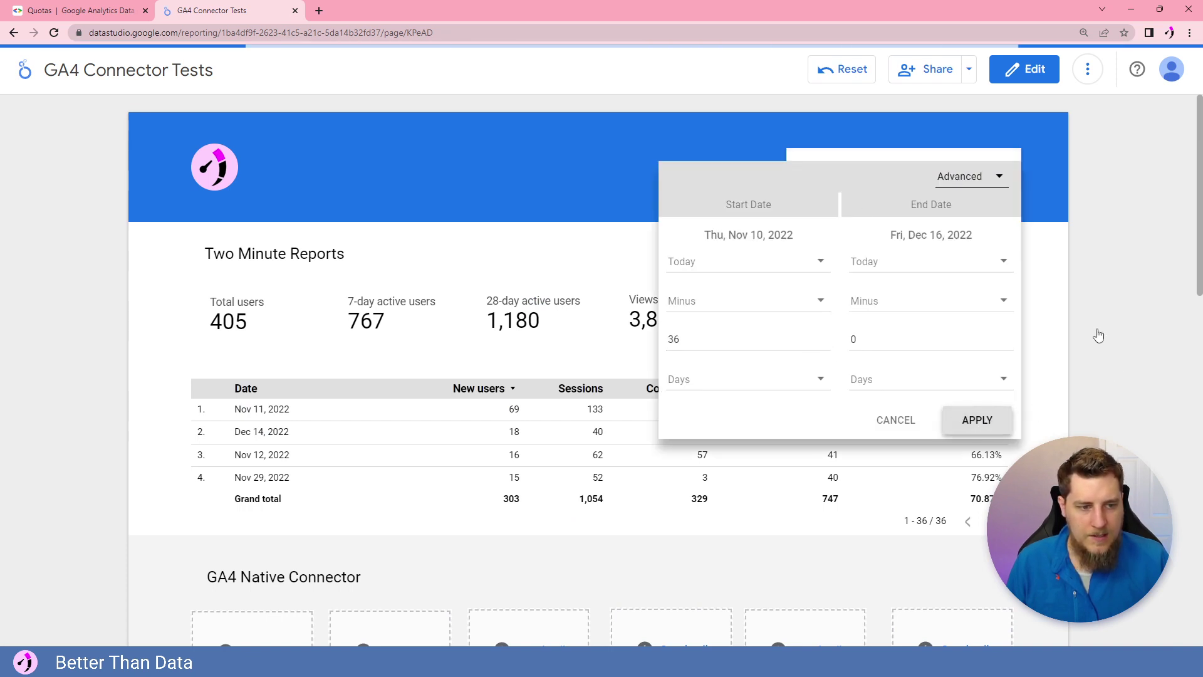
pyautogui.click(1092, 324)
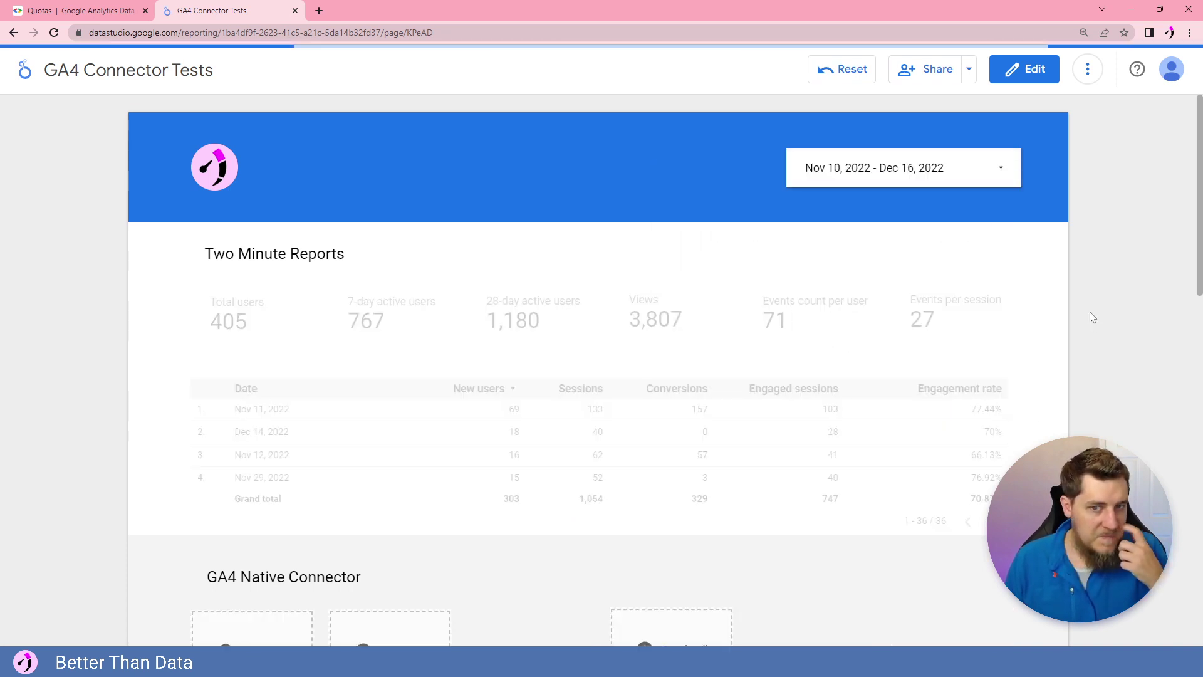
pyautogui.scroll(-10, 172, 332)
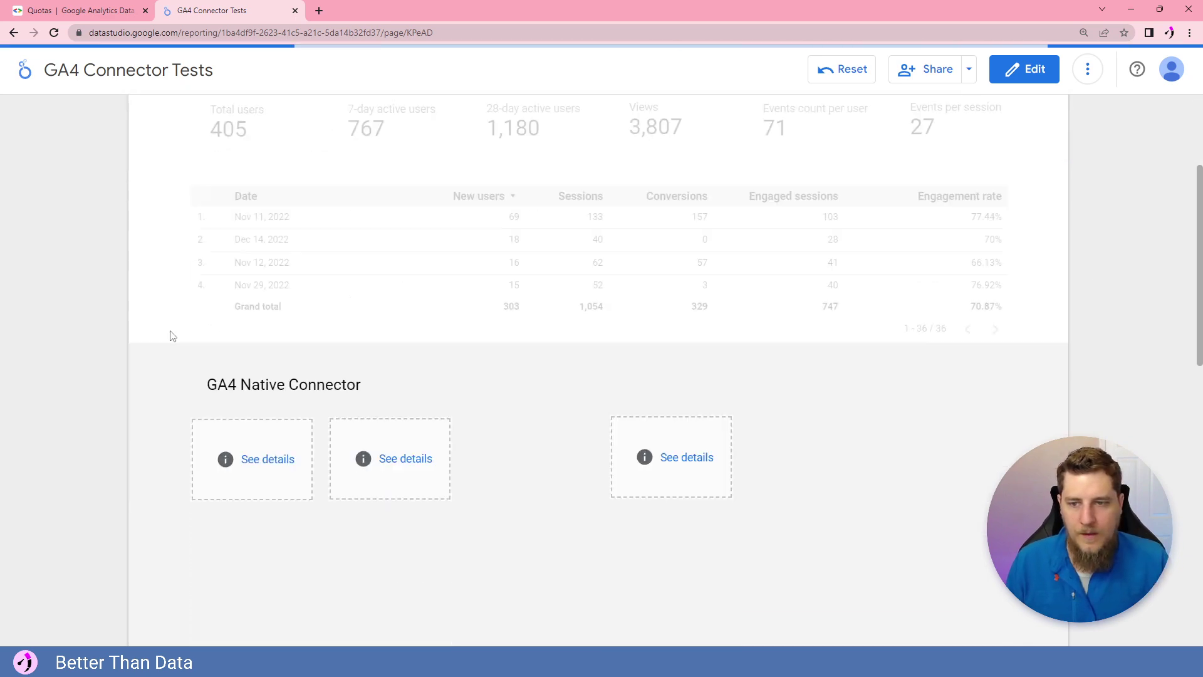
# Examine how the GA4 Native Connector, SuperMetrics and Power My Analytics sections load the range starting at today minus 36 days
pyautogui.scroll(-5, 182, 320)
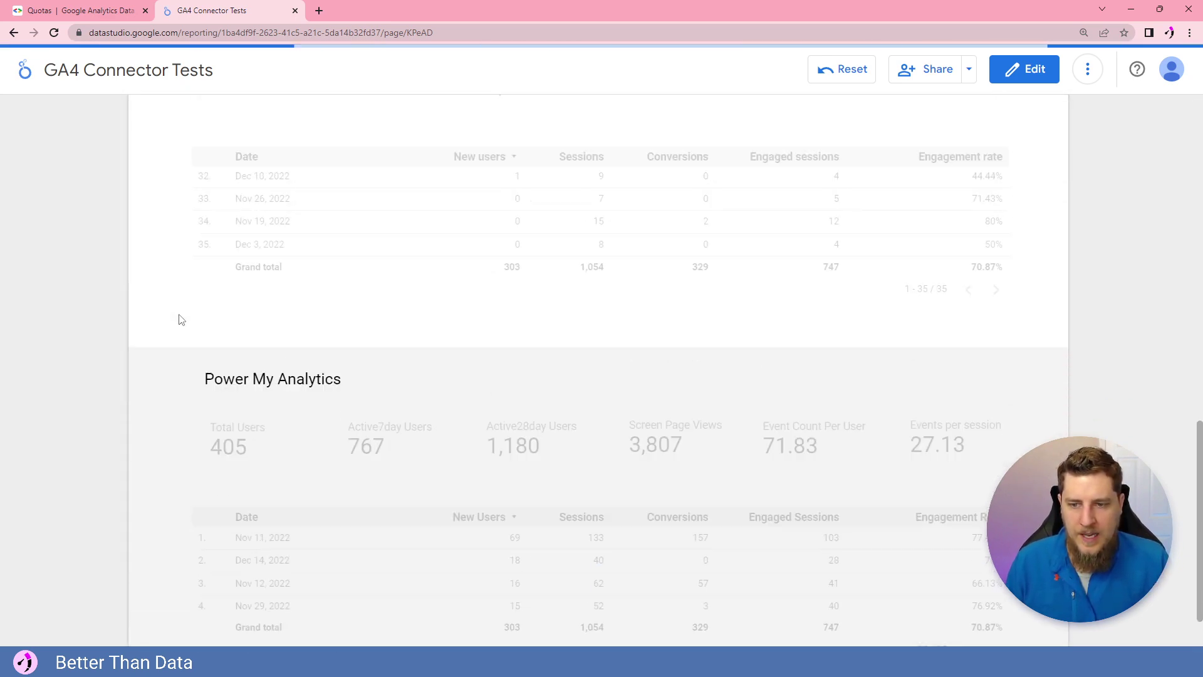
pyautogui.scroll(3, 179, 318)
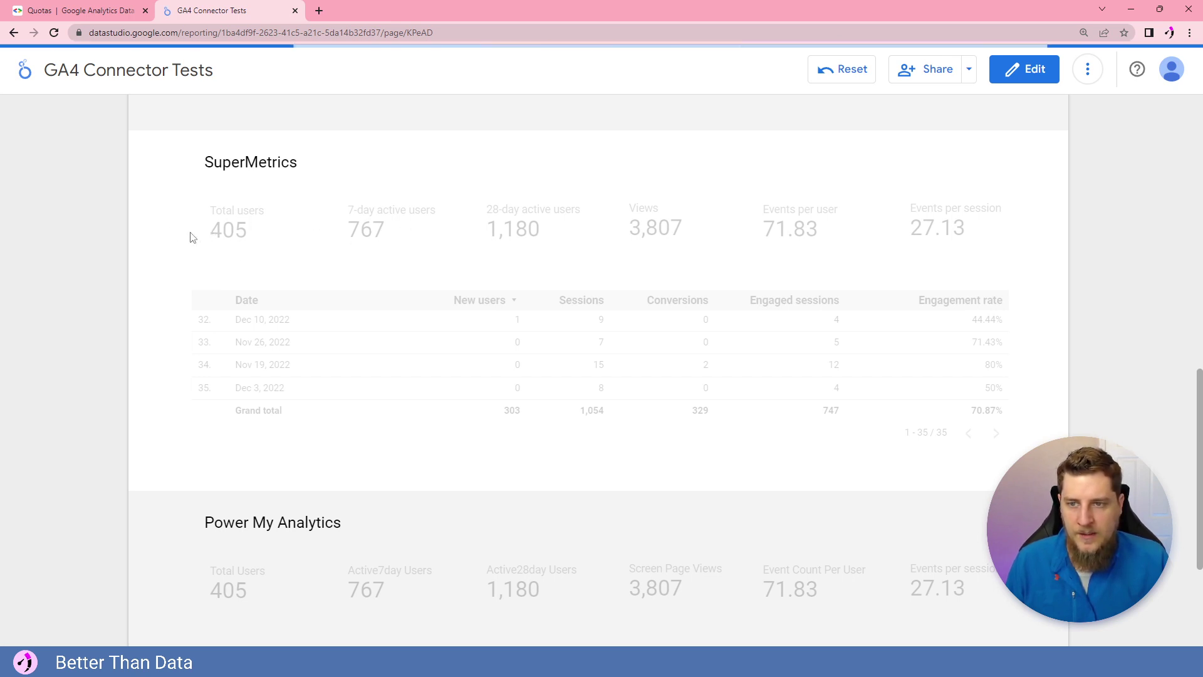
pyautogui.scroll(10, 193, 239)
pyautogui.scroll(-4, 192, 248)
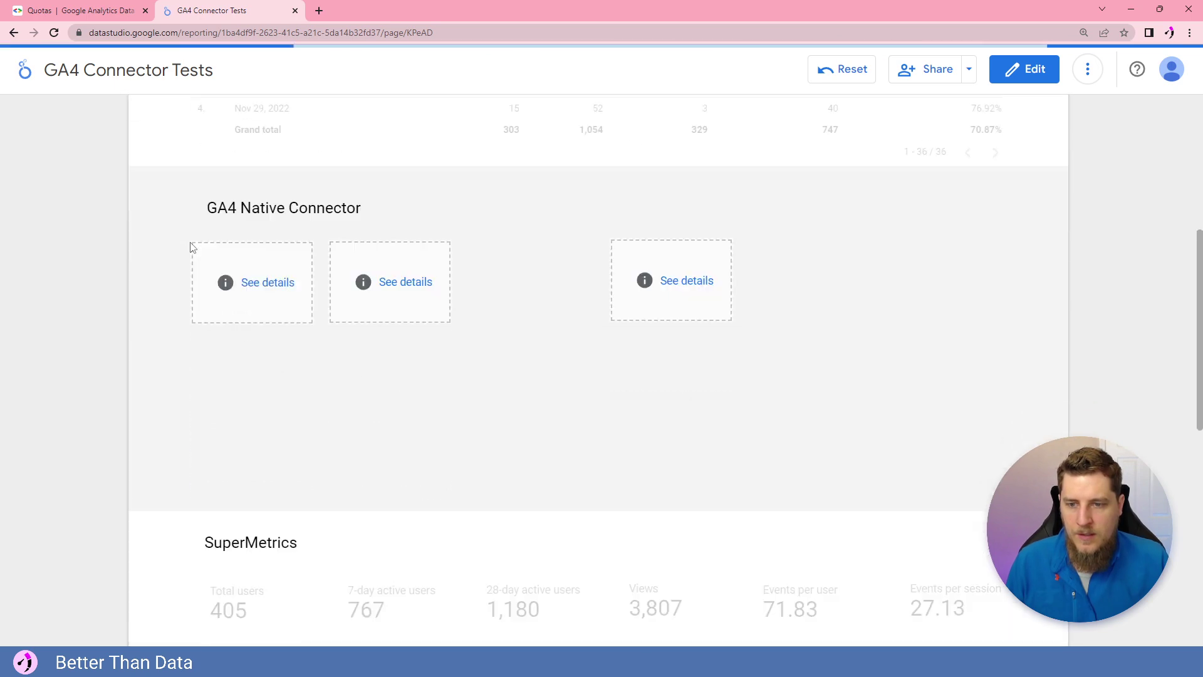
pyautogui.scroll(-2, 192, 247)
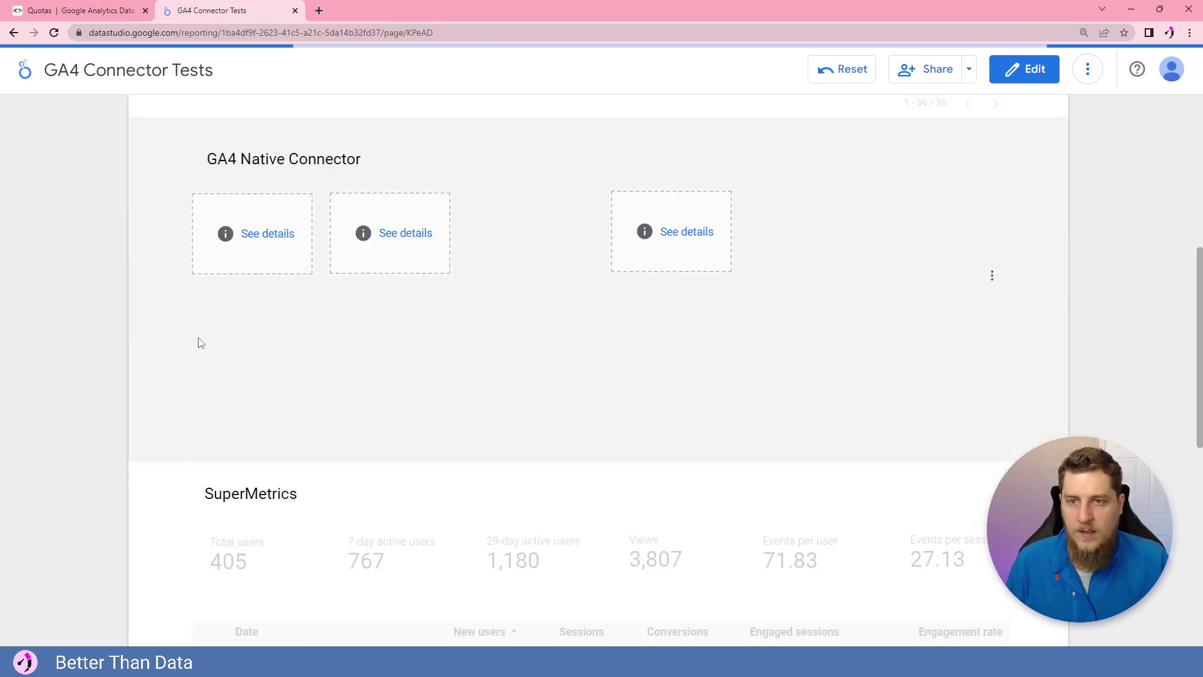
pyautogui.scroll(-8, 201, 336)
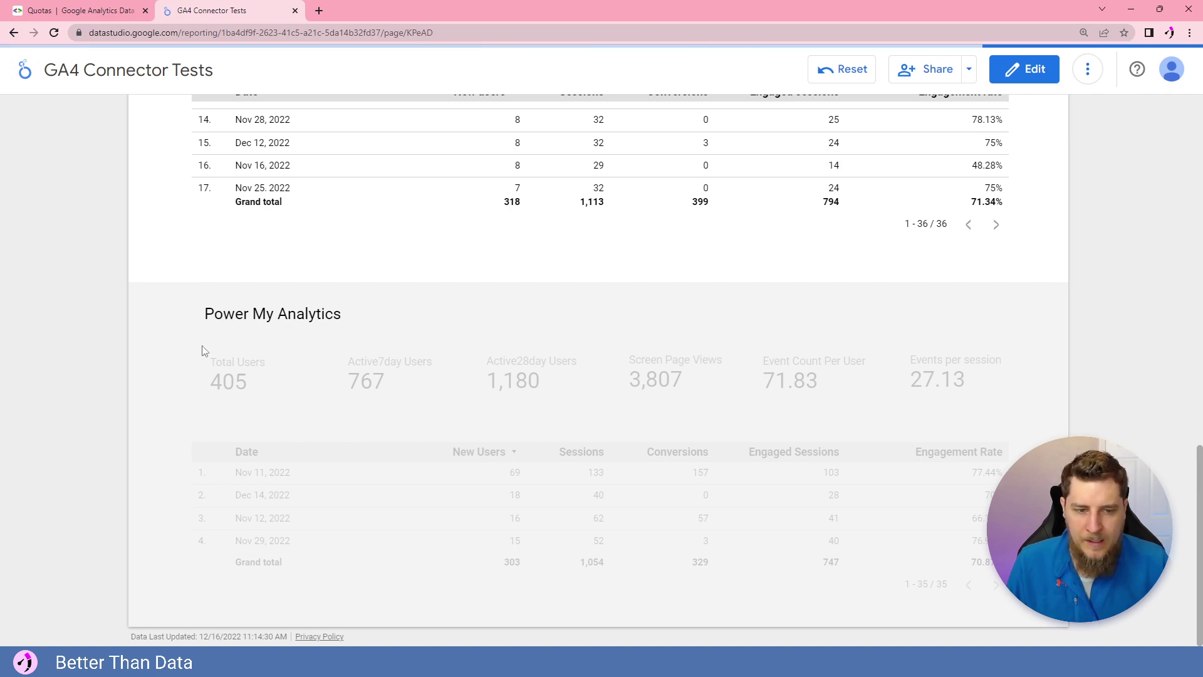
# Compare the 36-day results of Two Minute Reports and SuperMetrics with the GA4 Native Connector and Power My Analytics sections
pyautogui.scroll(3, 188, 359)
pyautogui.scroll(3, 179, 382)
pyautogui.scroll(-6, 188, 403)
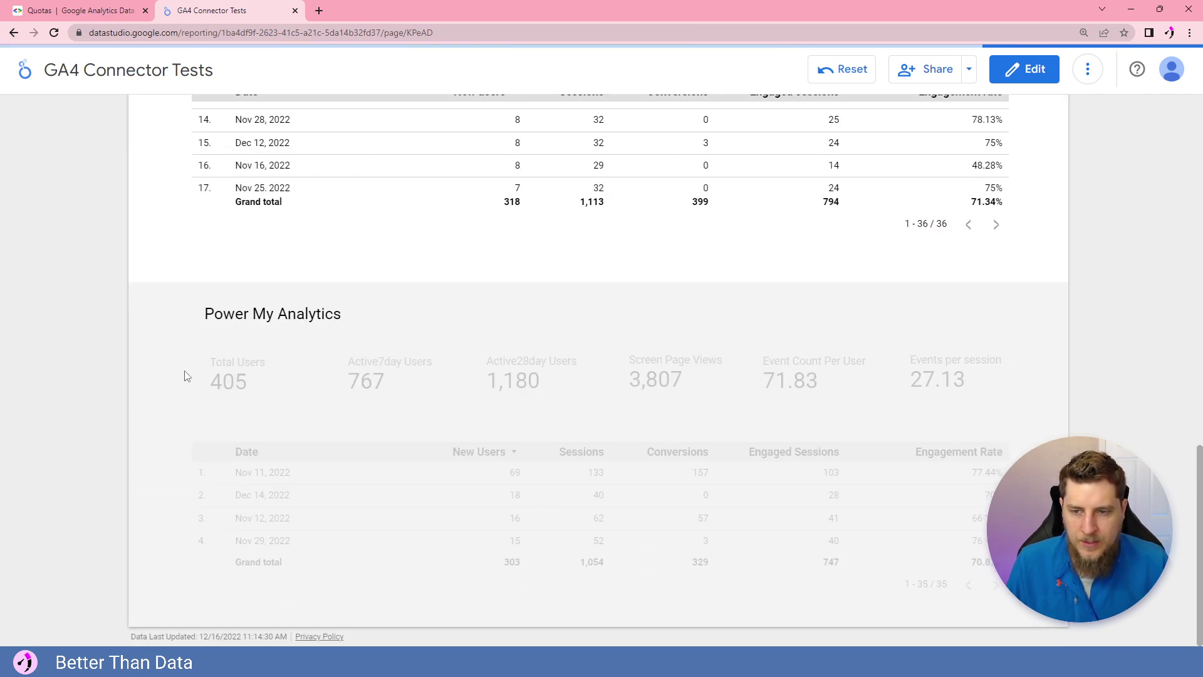
pyautogui.scroll(6, 183, 376)
pyautogui.scroll(6, 260, 473)
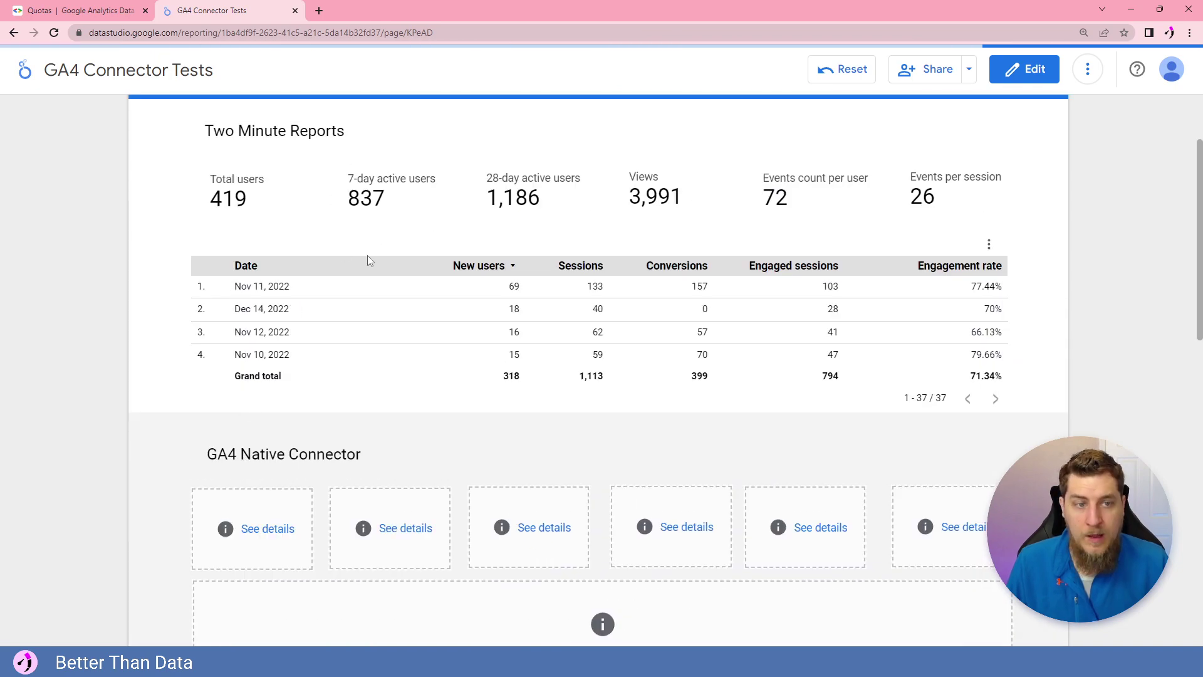
pyautogui.scroll(-5, 303, 265)
pyautogui.scroll(-6, 168, 332)
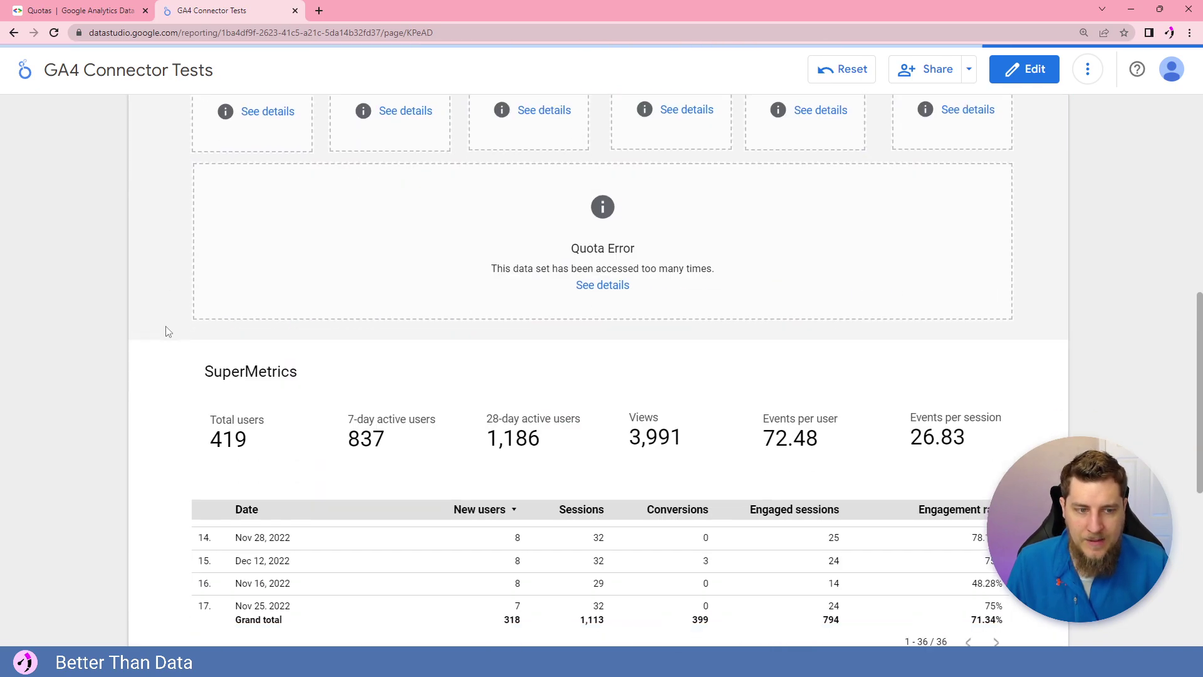
# Change the Advanced date range to start at today minus 37 days and apply it
pyautogui.scroll(6, 69, 408)
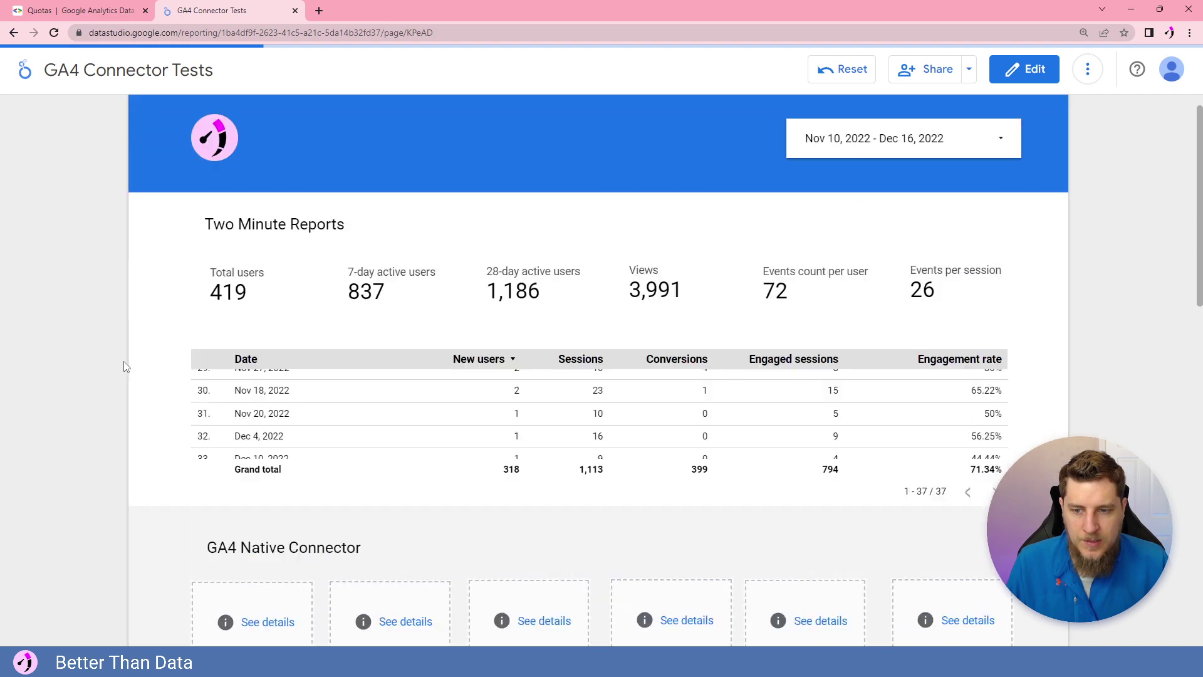
pyautogui.click(903, 168)
pyautogui.click(824, 337)
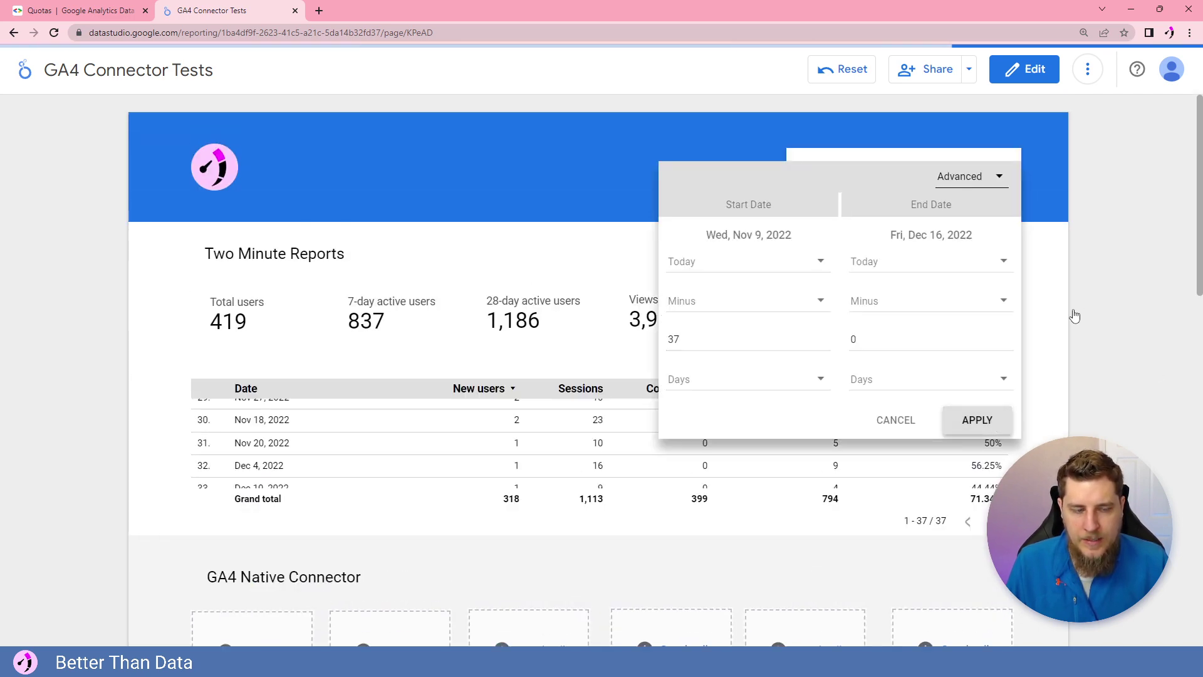
pyautogui.scroll(-3, 1070, 316)
pyautogui.scroll(-3, 191, 344)
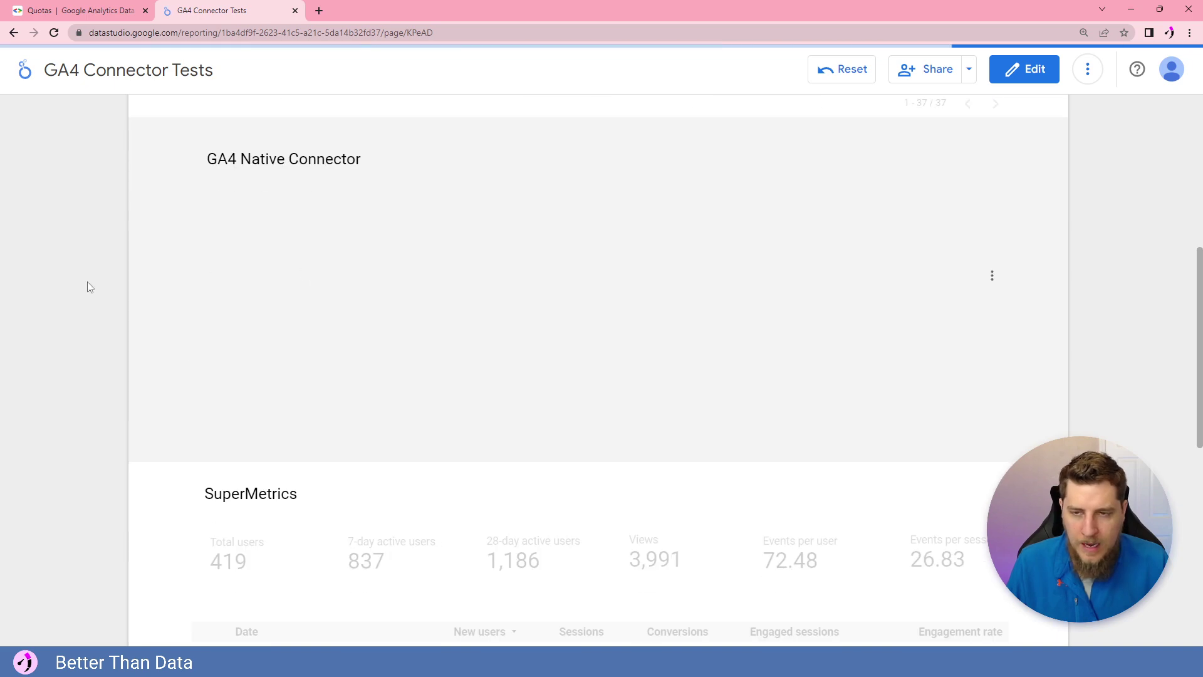
# Check the loading progress of all four connector sections for the range starting at today minus 37 days
pyautogui.scroll(6, 210, 336)
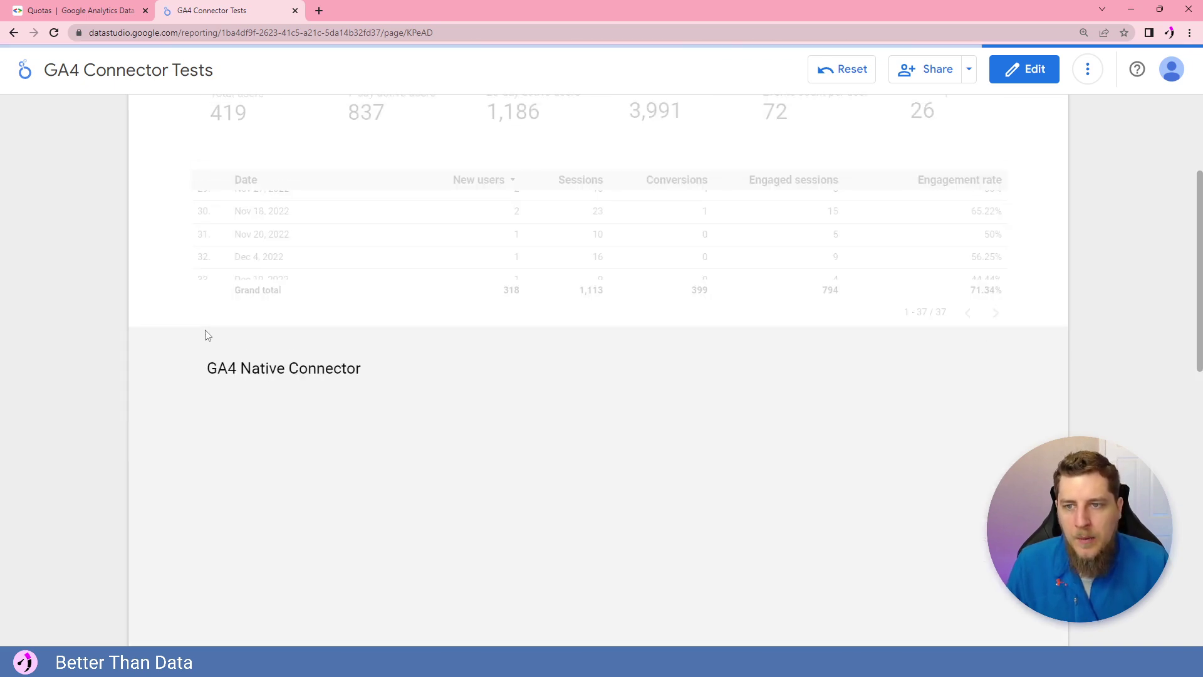
pyautogui.scroll(-9, 166, 276)
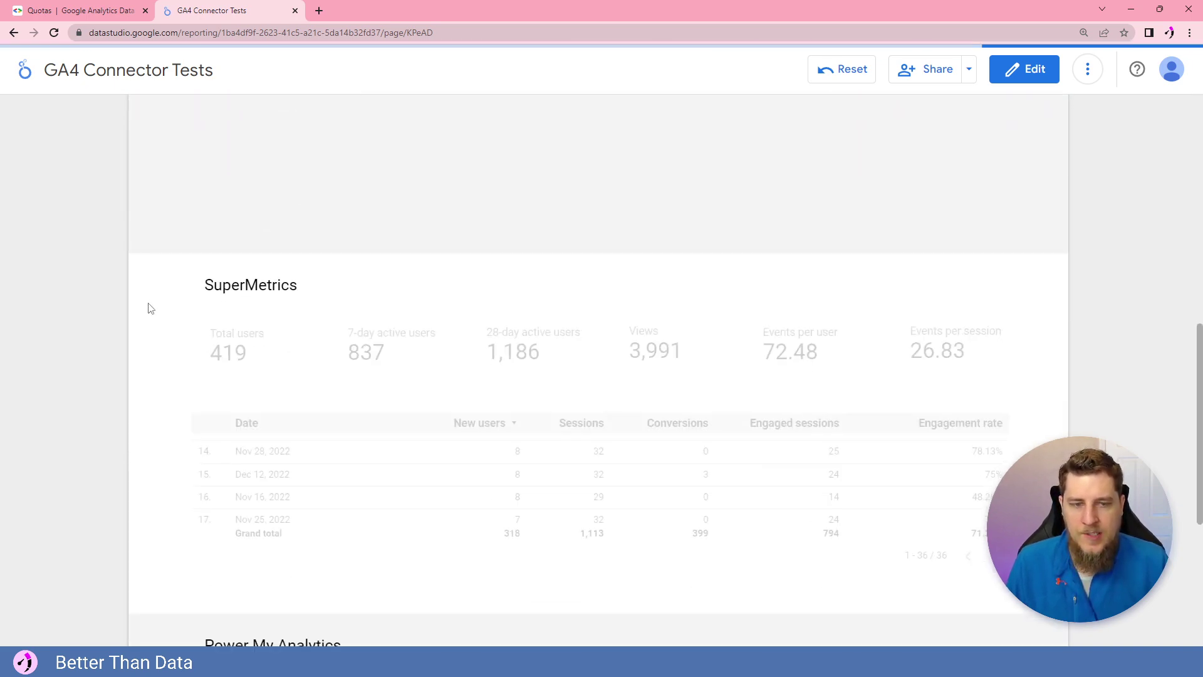
pyautogui.scroll(-3, 178, 306)
pyautogui.scroll(-2, 178, 306)
pyautogui.scroll(3, 178, 306)
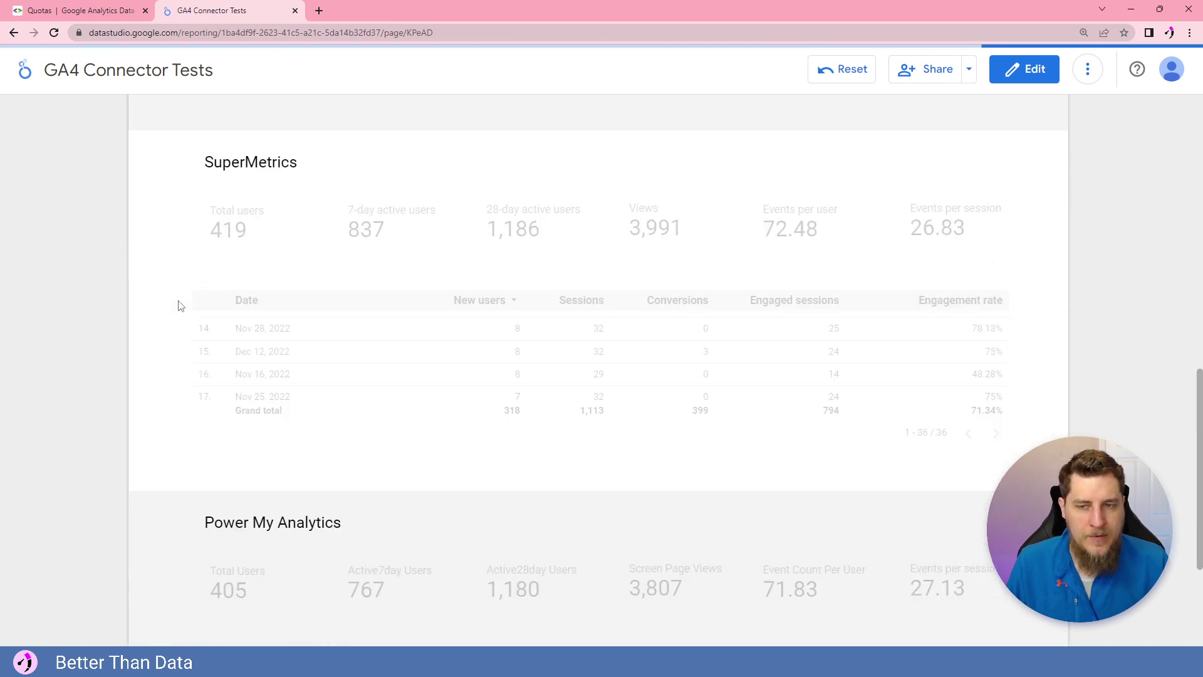
pyautogui.scroll(6, 181, 319)
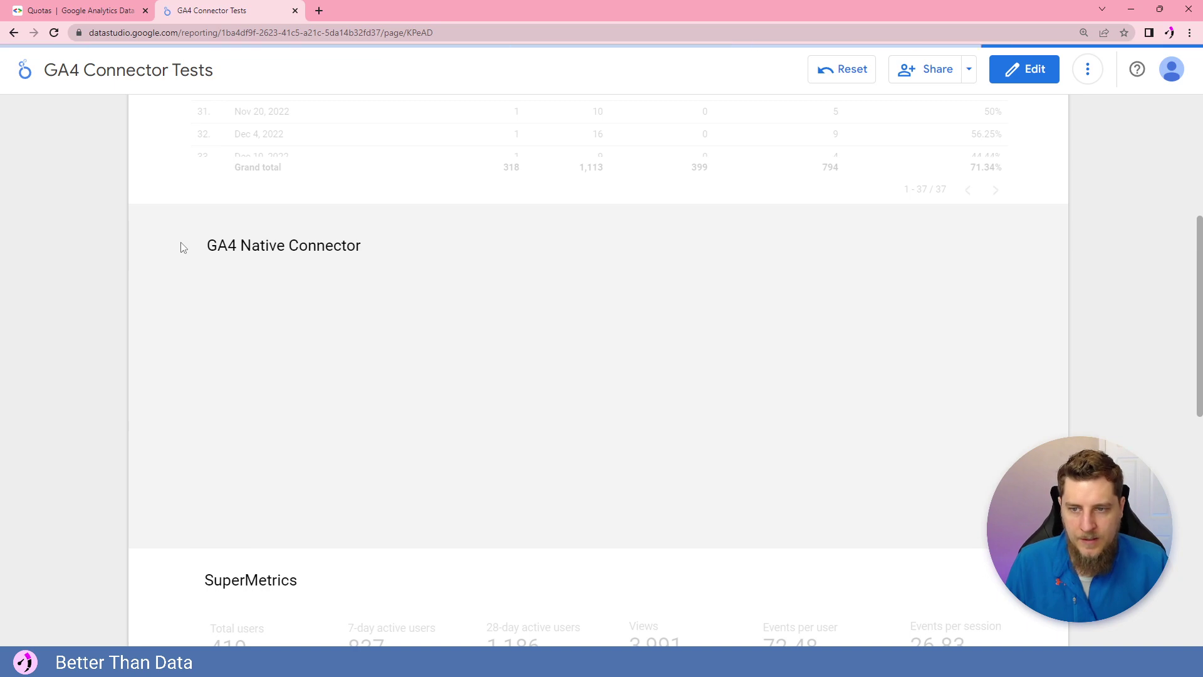
pyautogui.scroll(4, 172, 245)
pyautogui.scroll(-8, 162, 229)
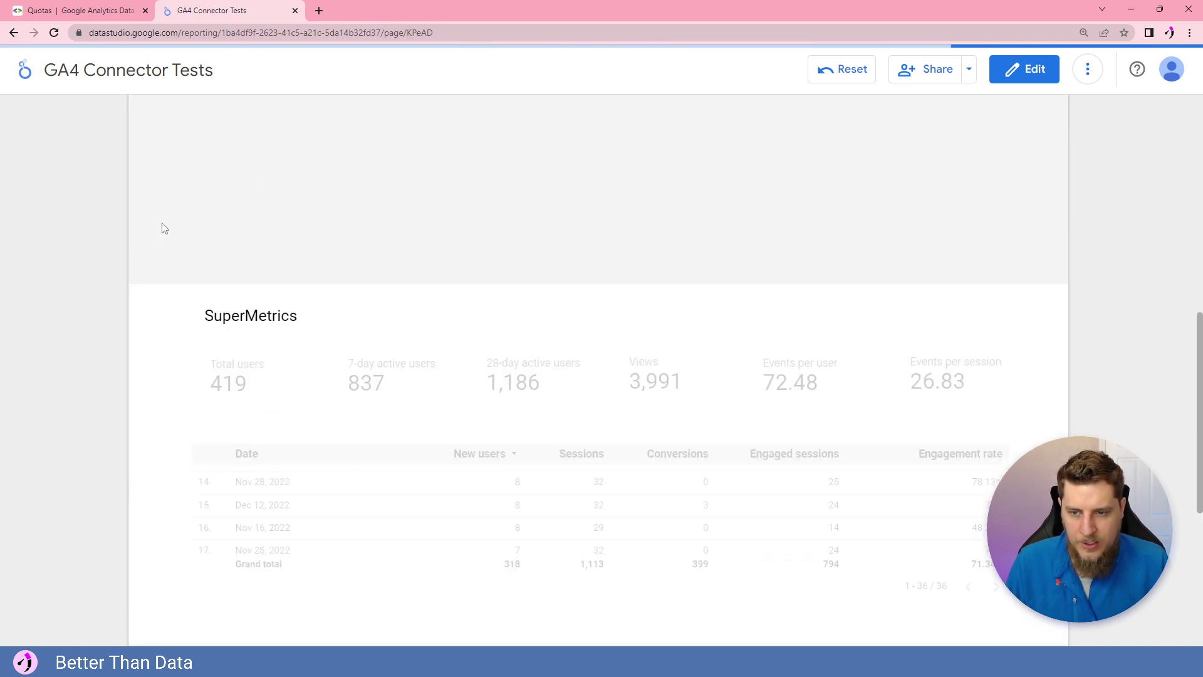
# Review the 37-day Two Minute Reports figures and check whether SuperMetrics and Power My Analytics have refreshed
pyautogui.scroll(8, 188, 232)
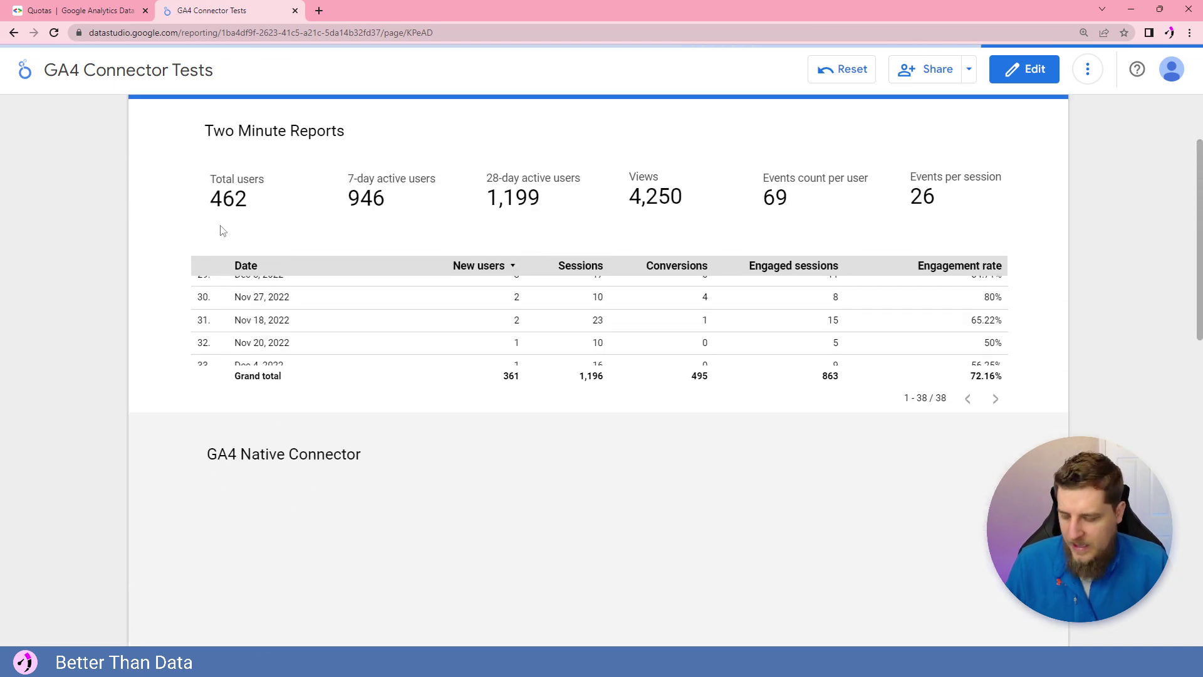
pyautogui.scroll(-3, 224, 250)
pyautogui.moveTo(228, 265); pyautogui.dragTo(408, 245)
pyautogui.click(405, 245)
pyautogui.scroll(-6, 183, 296)
pyautogui.scroll(-3, 175, 293)
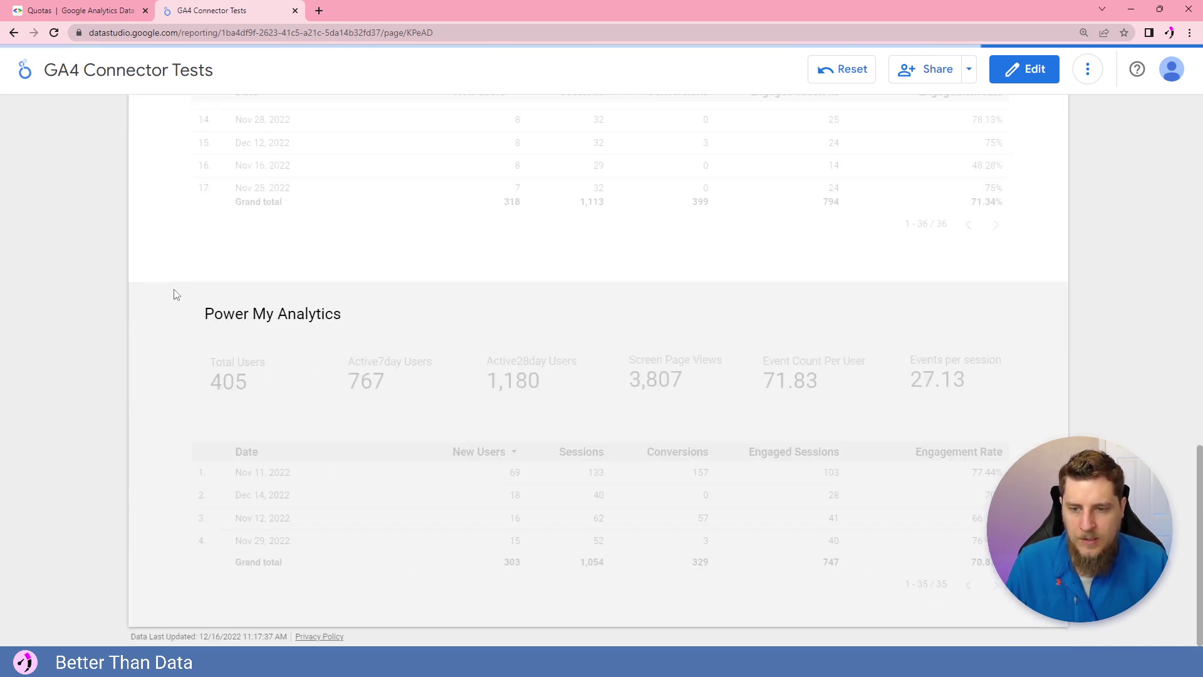
pyautogui.scroll(3, 178, 294)
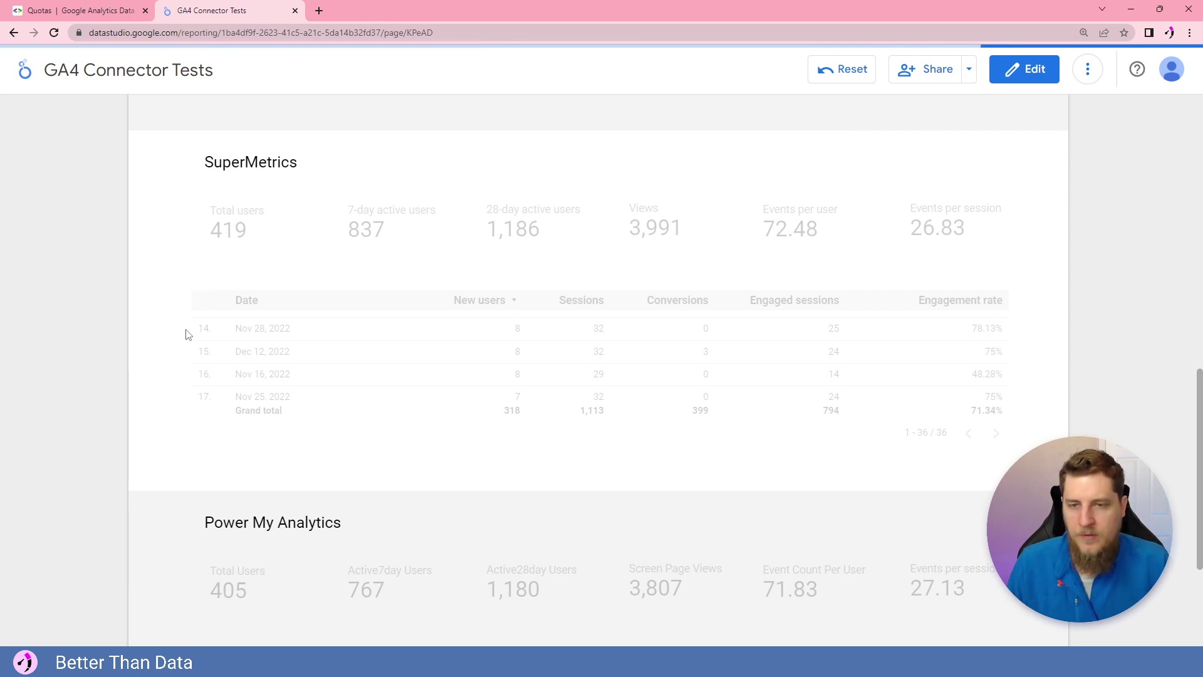
pyautogui.scroll(-3, 163, 270)
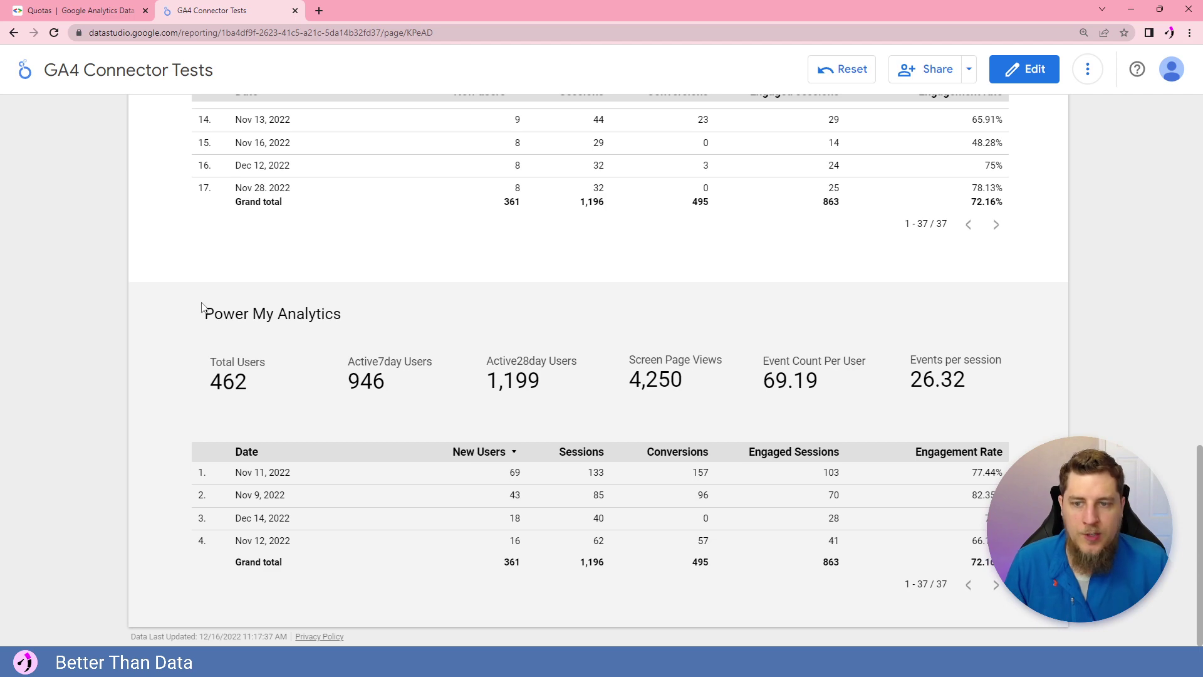
# Compare the 37-day scorecards, date tables and grand totals across all four connector sections
pyautogui.scroll(13, 201, 305)
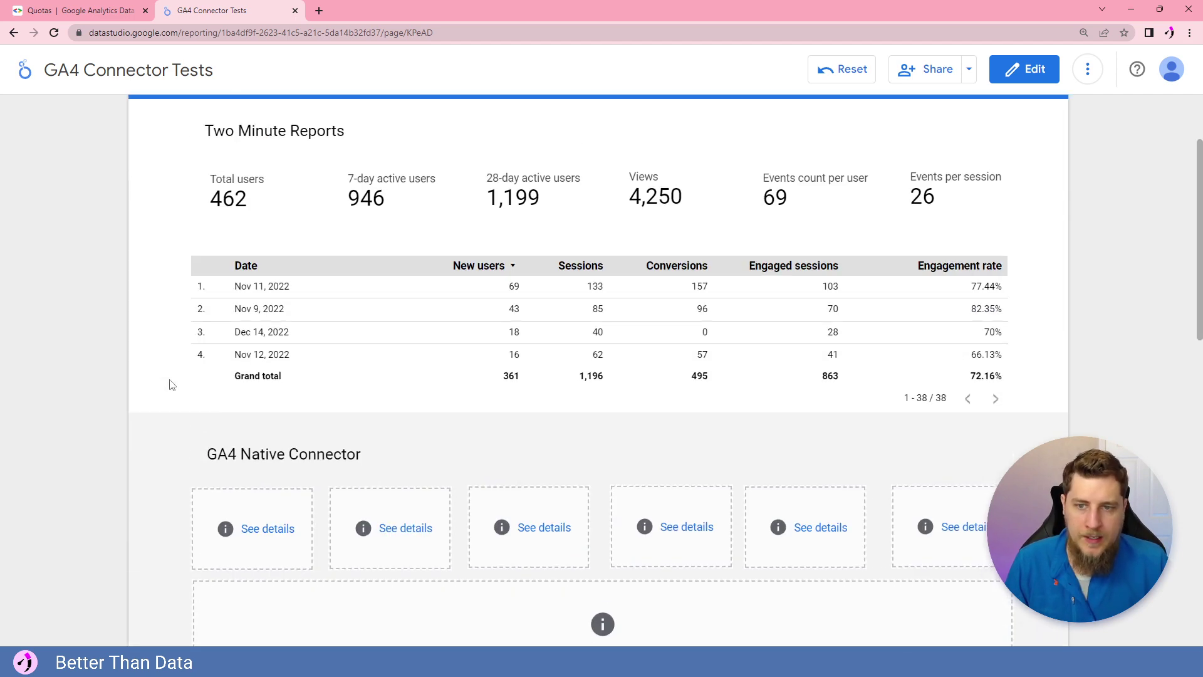
pyautogui.scroll(-14, 148, 233)
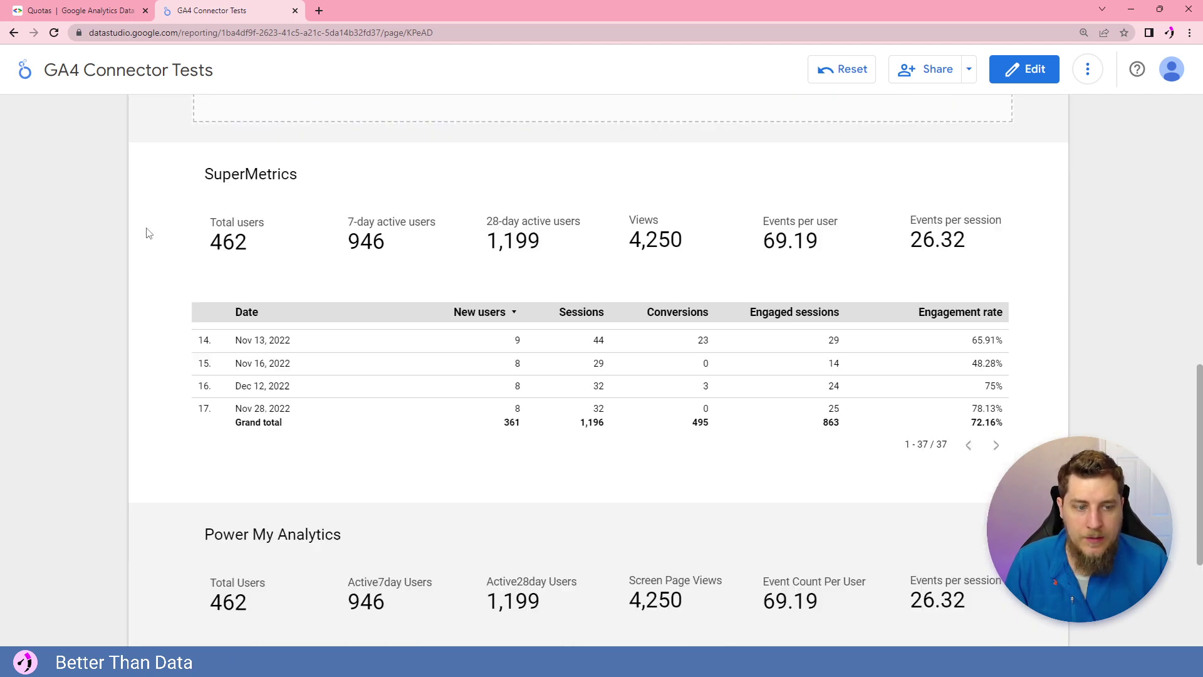
pyautogui.scroll(10, 155, 308)
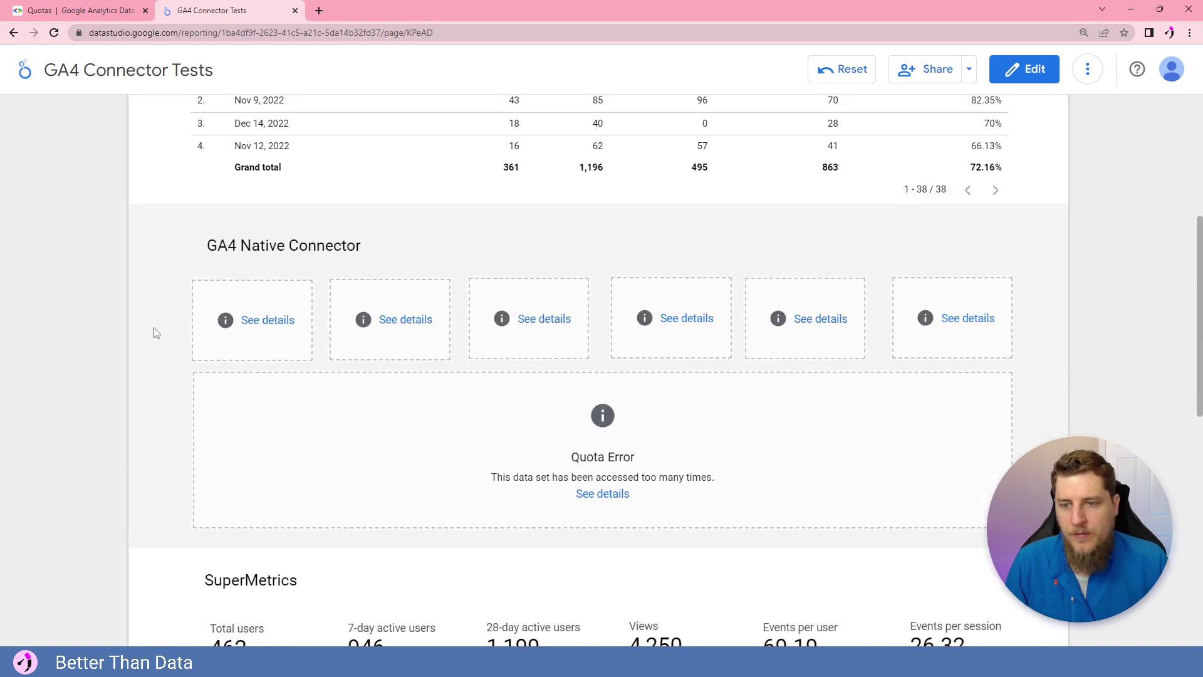
pyautogui.scroll(3, 188, 295)
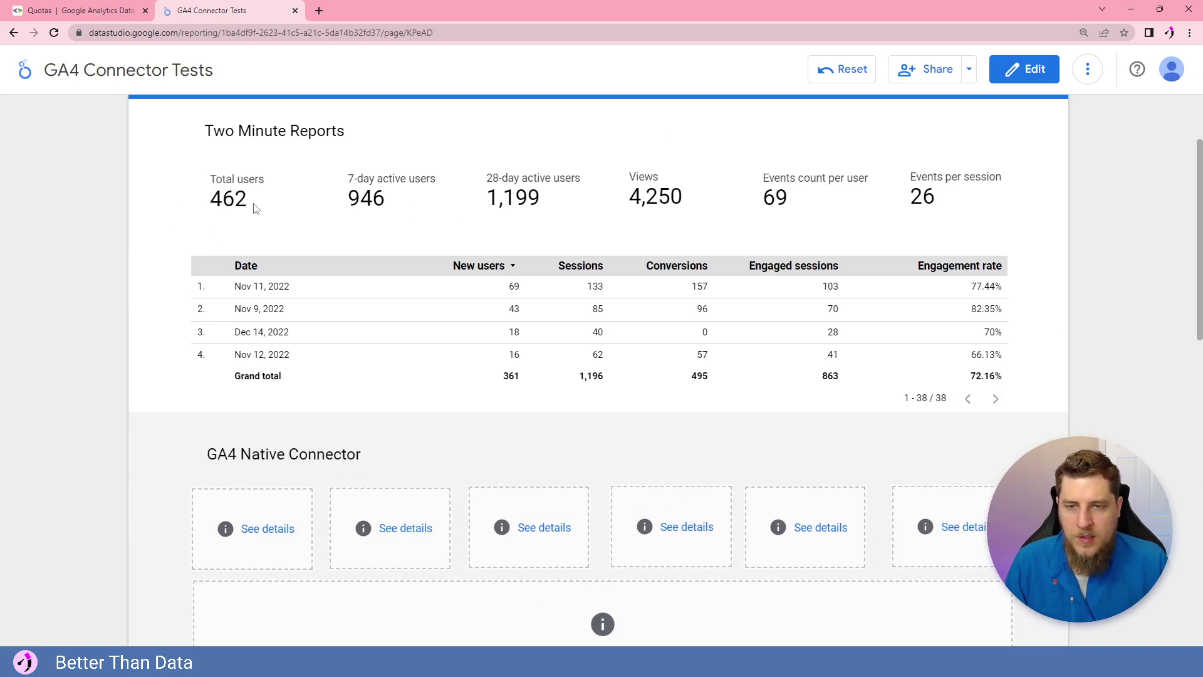
pyautogui.scroll(-13, 255, 209)
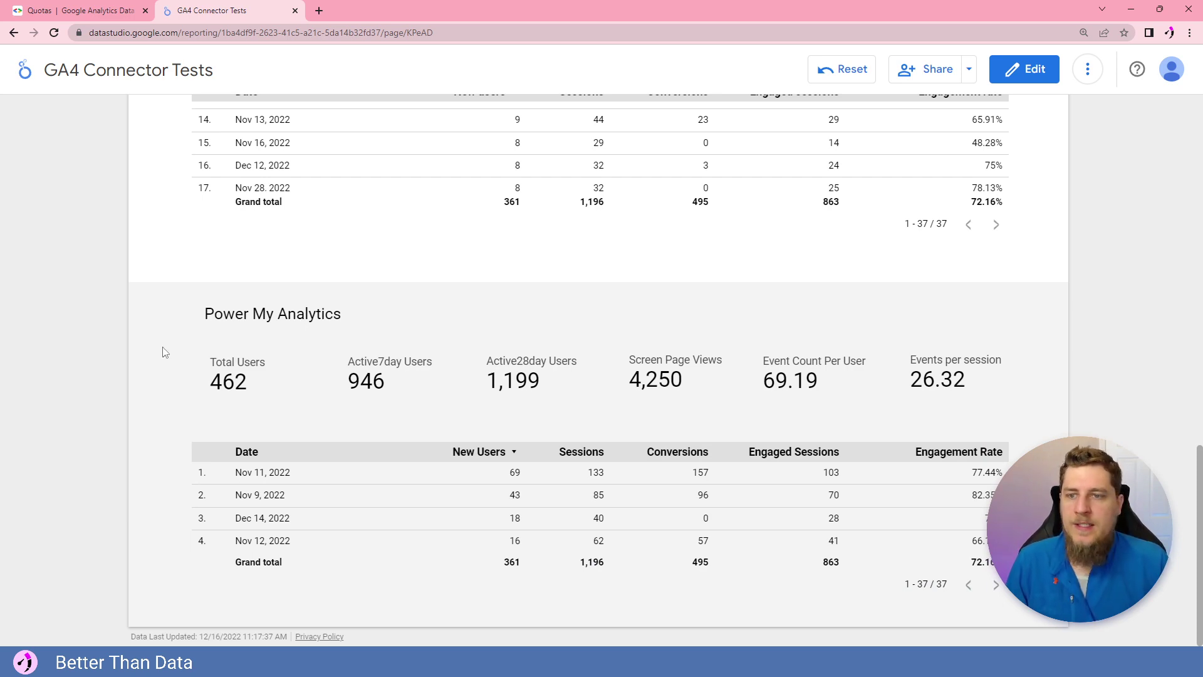
pyautogui.scroll(3, 165, 352)
pyautogui.scroll(3, 164, 352)
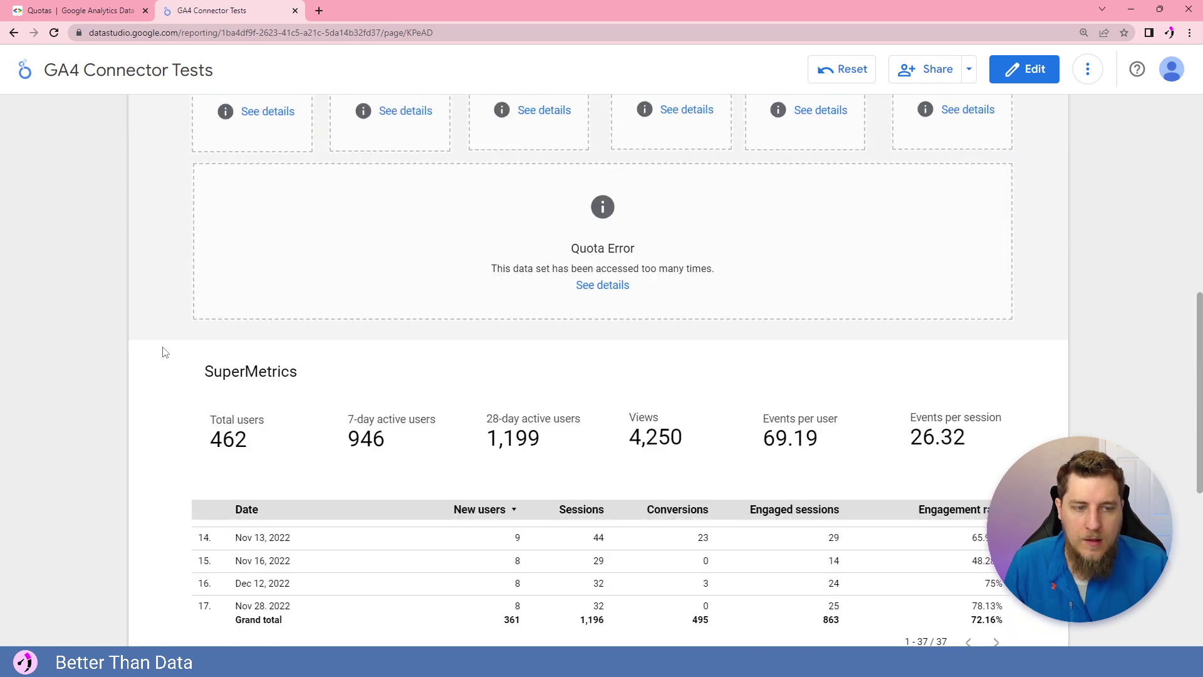
pyautogui.scroll(3, 161, 357)
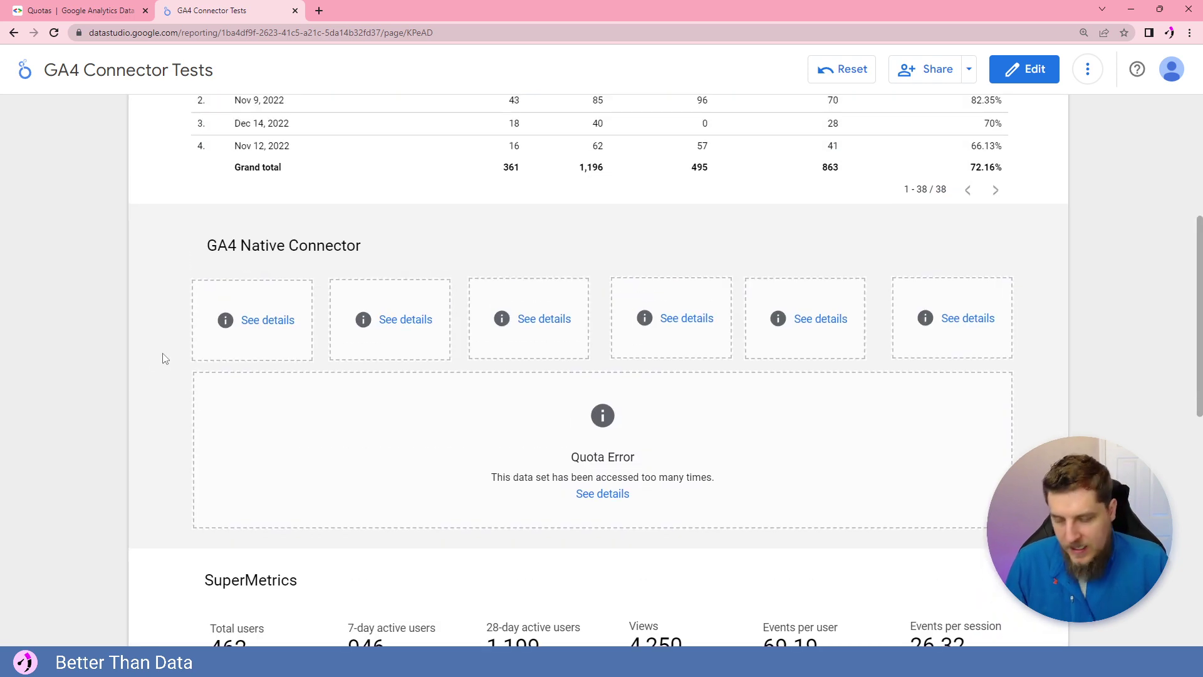
pyautogui.scroll(5, 163, 356)
pyautogui.scroll(-3, 161, 355)
pyautogui.scroll(3, 188, 356)
pyautogui.scroll(-14, 180, 287)
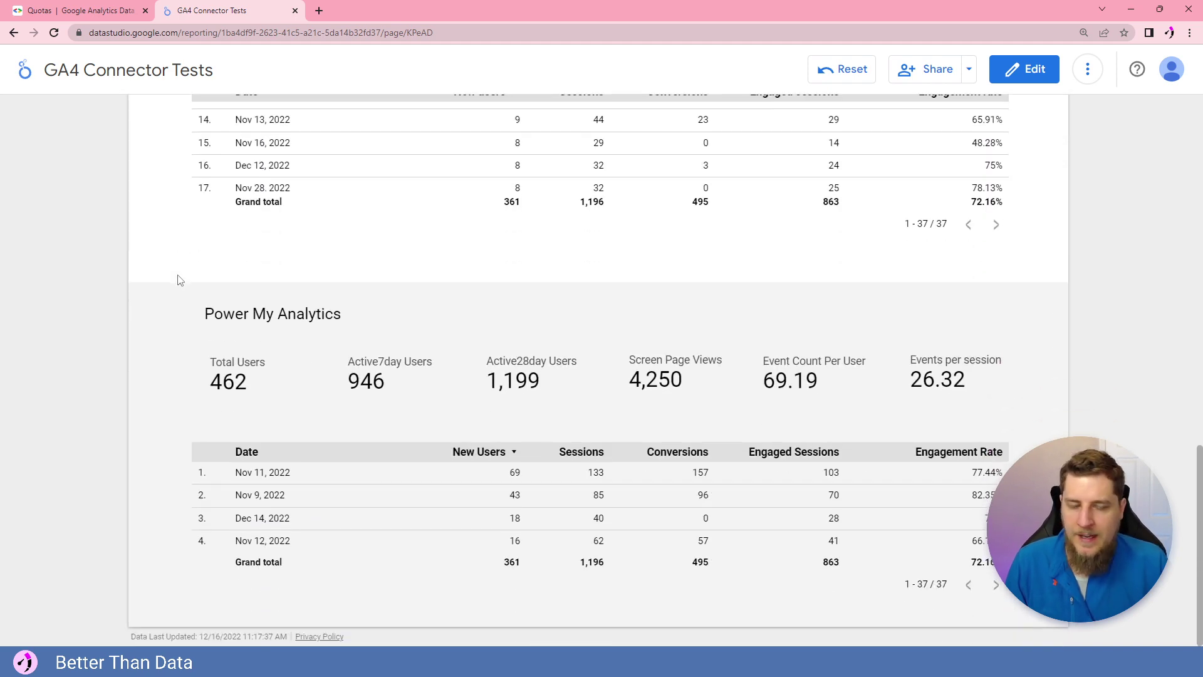
# Set the Advanced date range to start at today minus 38 days and apply it
pyautogui.scroll(15, 1083, 367)
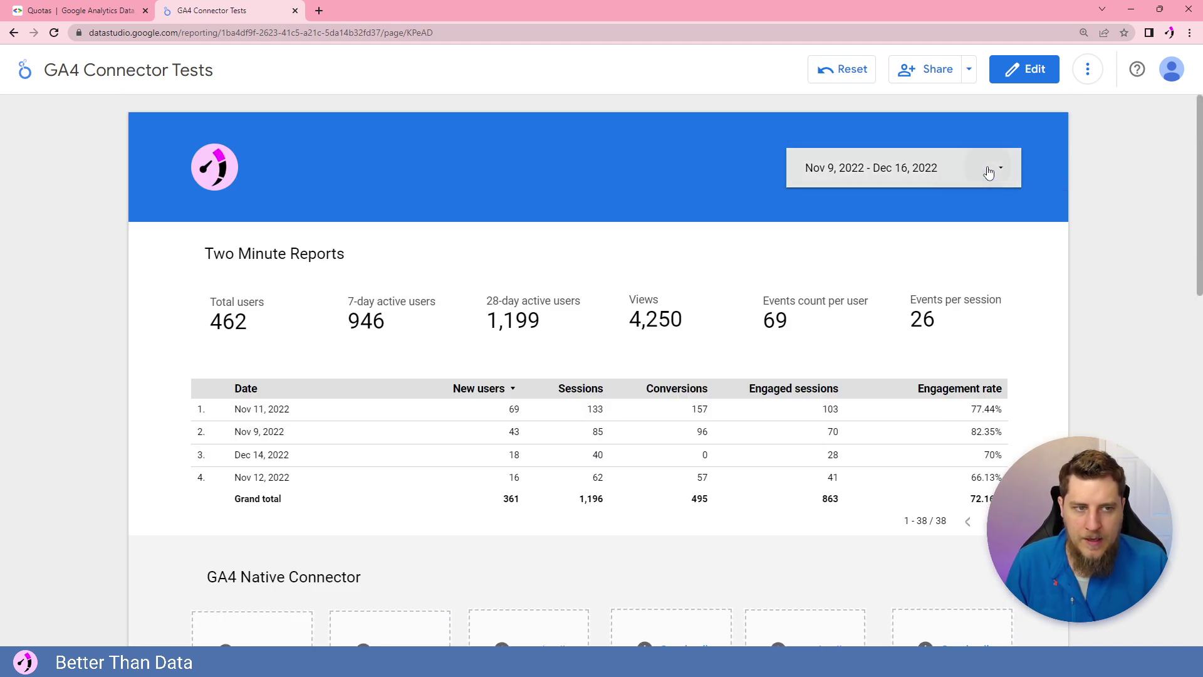
pyautogui.click(995, 167)
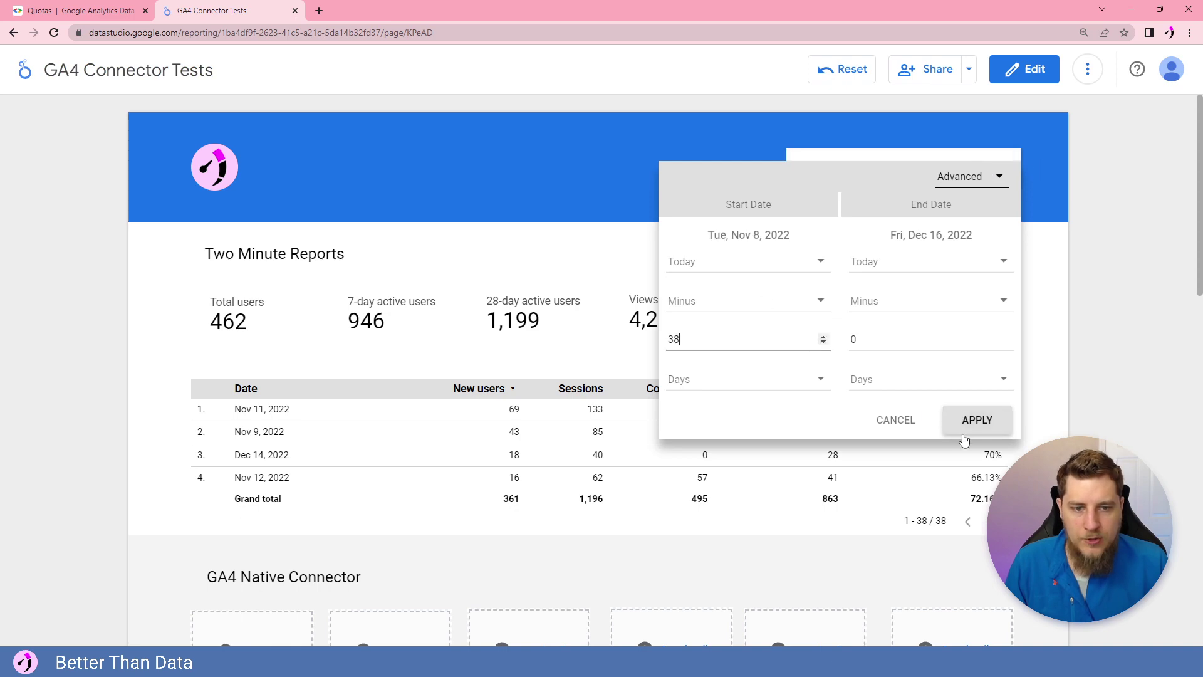
pyautogui.click(1044, 417)
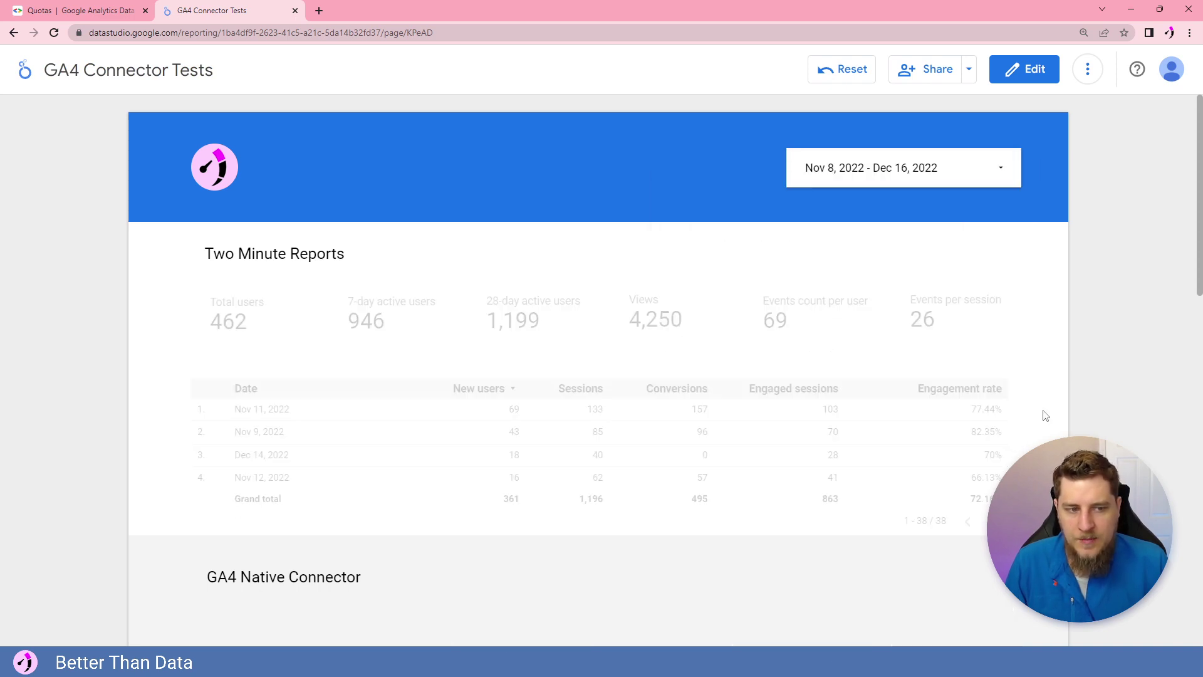
# Check the loading progress of the connector sections for the range starting at today minus 38 days
pyautogui.scroll(-7, 111, 303)
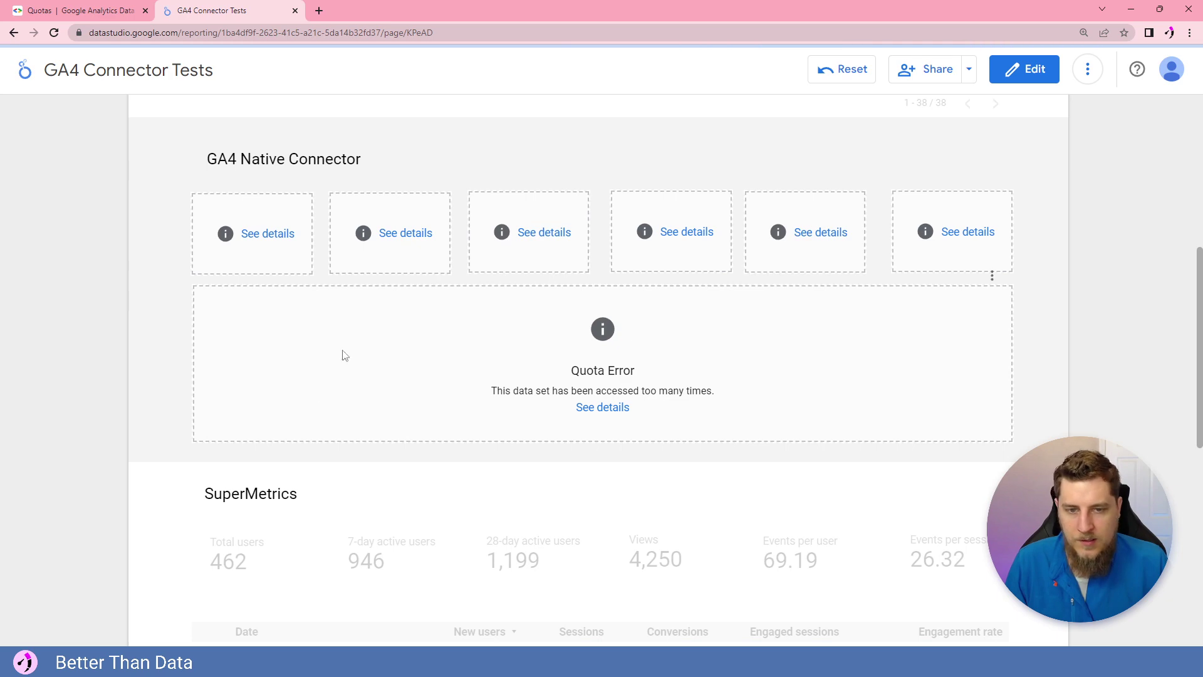
pyautogui.scroll(3, 299, 387)
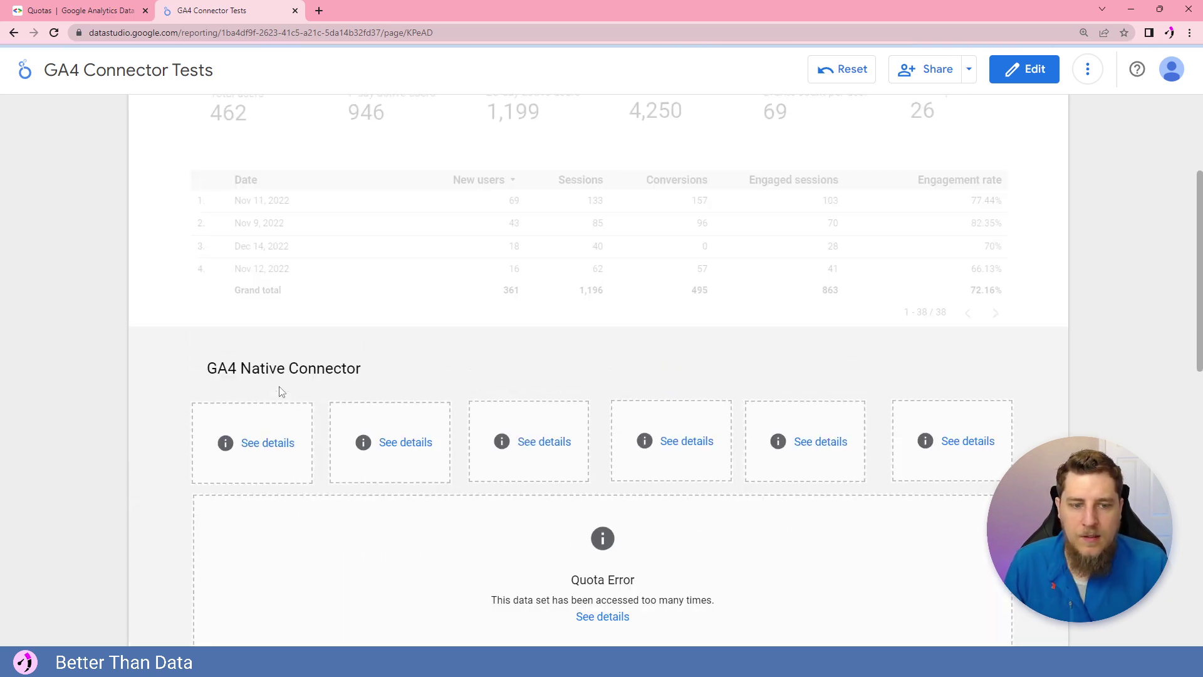
pyautogui.scroll(3, 156, 393)
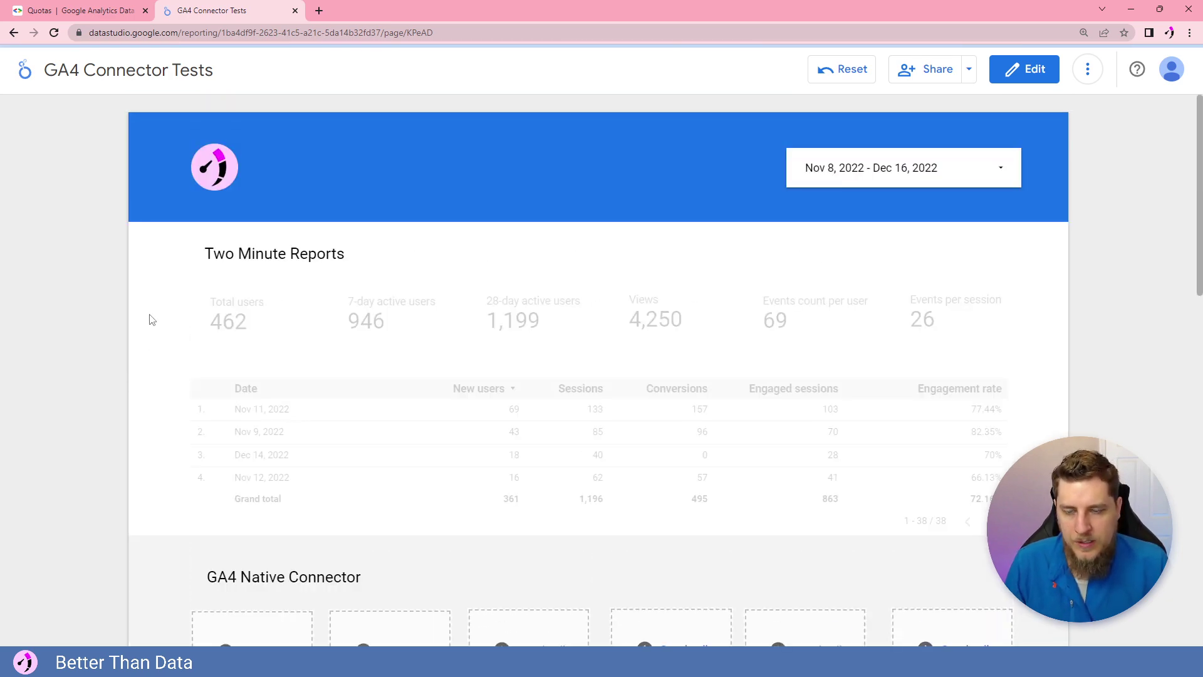
pyautogui.scroll(-10, 151, 315)
pyautogui.scroll(-4, 149, 312)
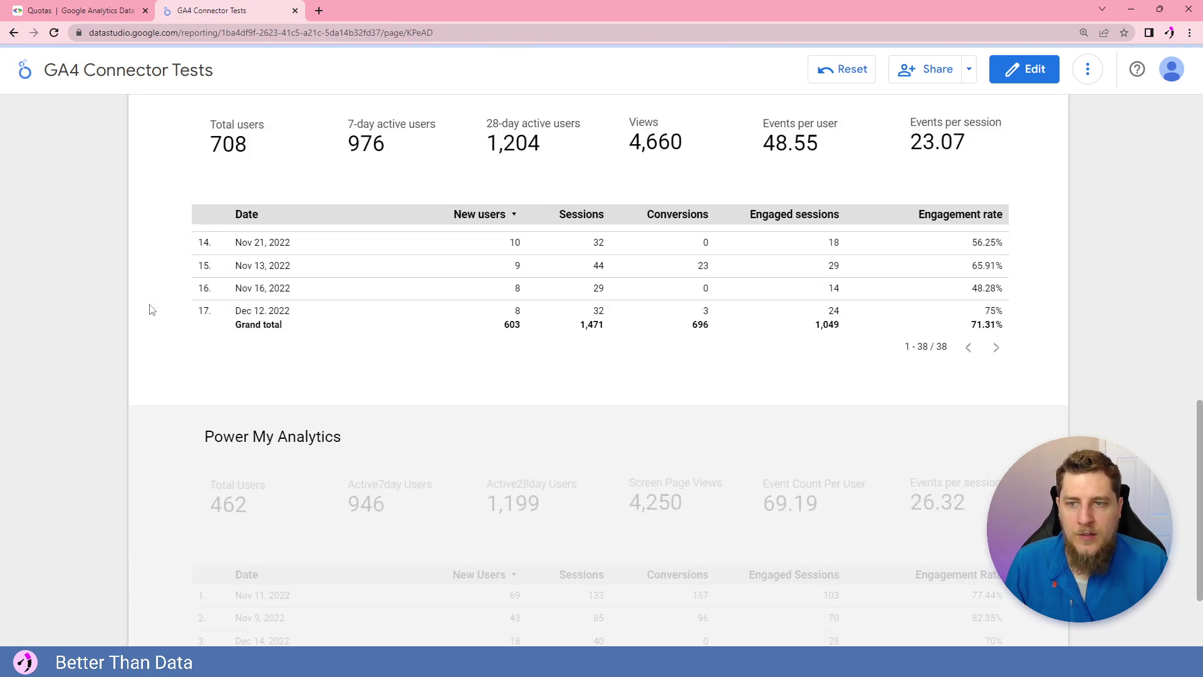
# Compare the 38-day scorecards and grand totals of SuperMetrics, Power My Analytics and Two Minute Reports
pyautogui.scroll(3, 251, 314)
pyautogui.scroll(5, 417, 344)
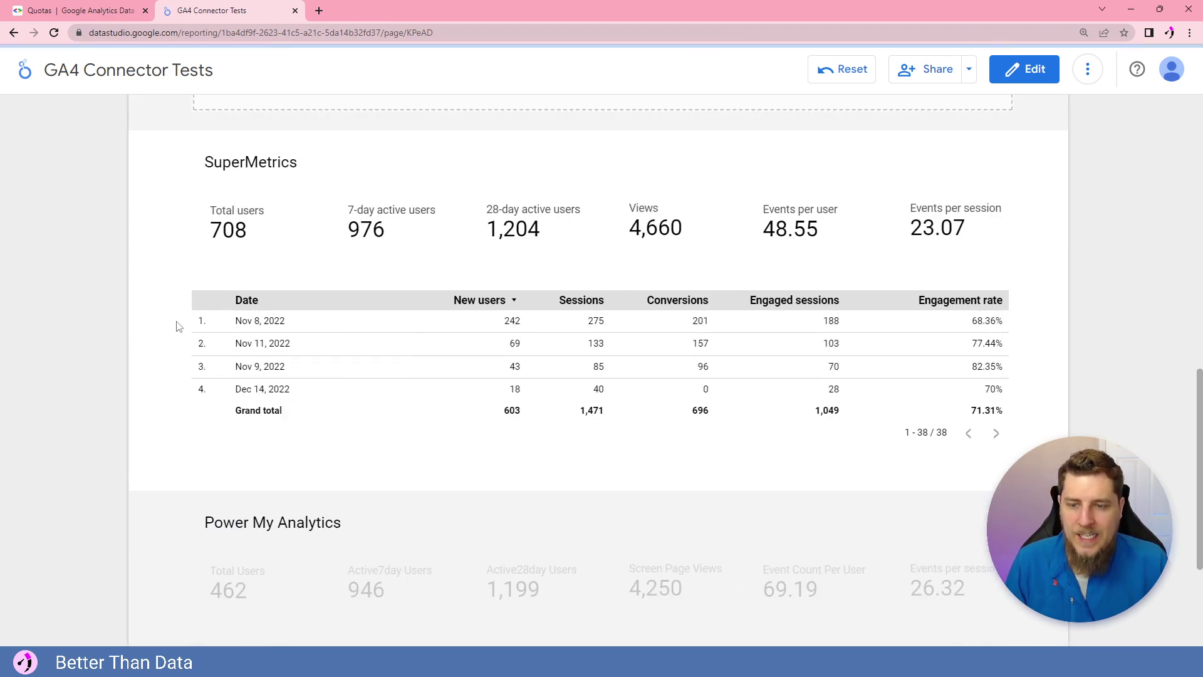
pyautogui.scroll(-3, 177, 326)
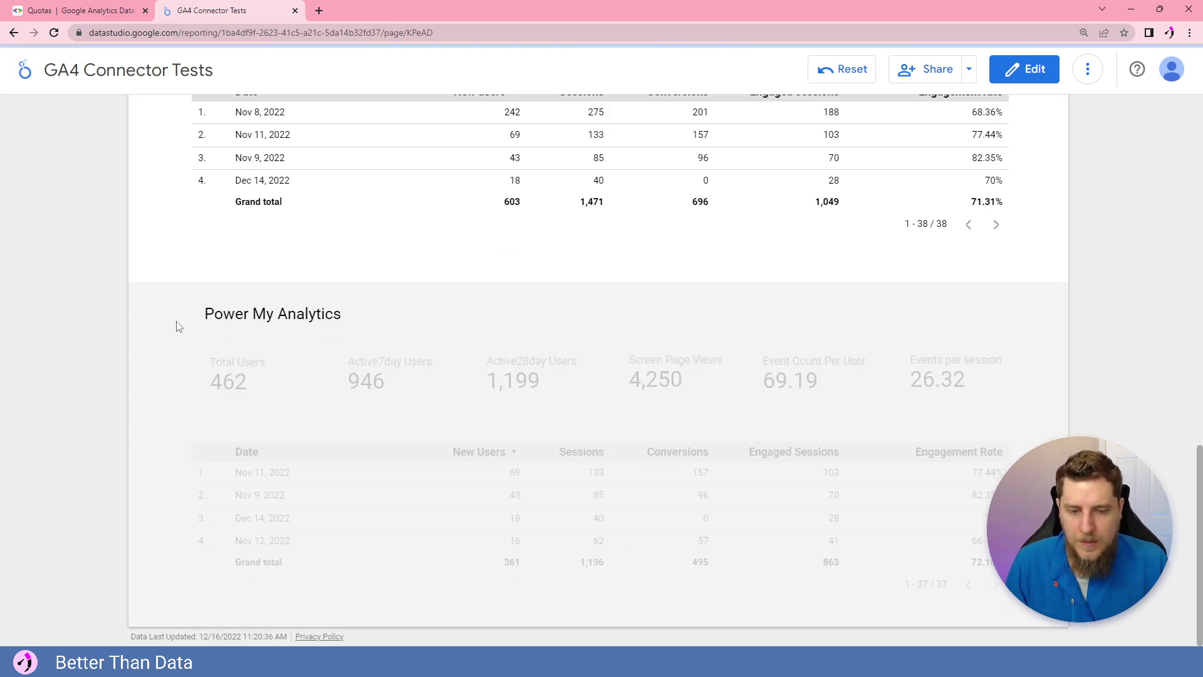
pyautogui.scroll(5, 170, 350)
pyautogui.scroll(10, 171, 364)
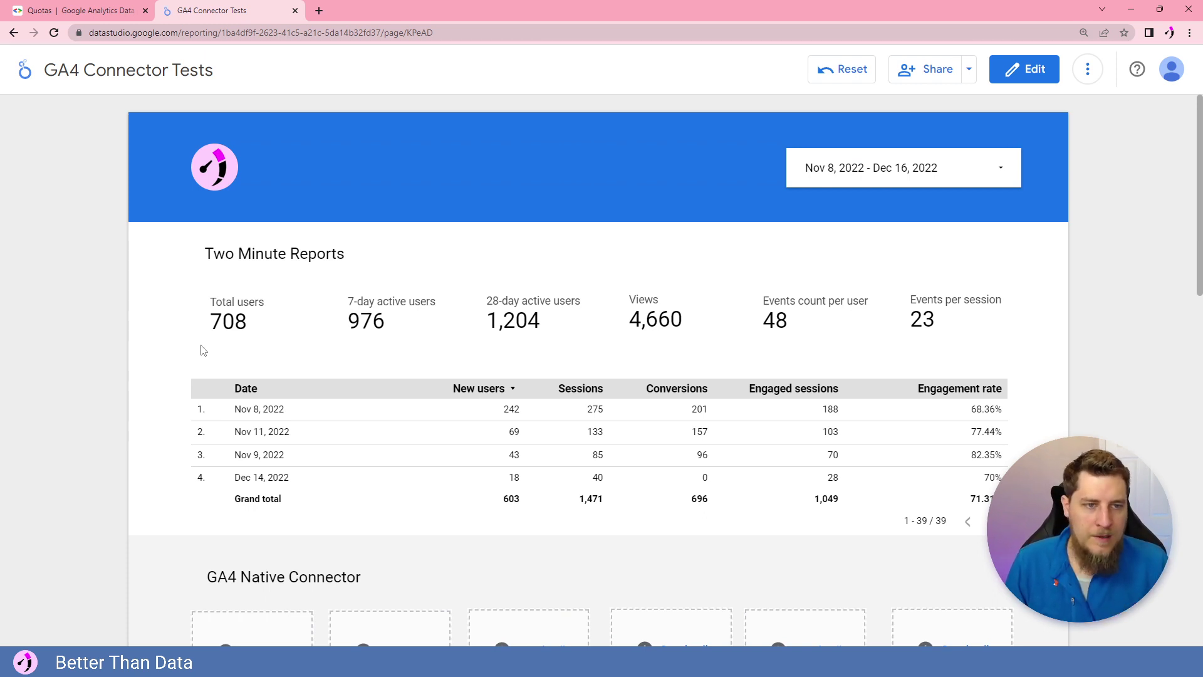
pyautogui.scroll(-15, 188, 314)
# Set the Advanced date range to start at today minus 39 days and apply it
pyautogui.scroll(15, 176, 313)
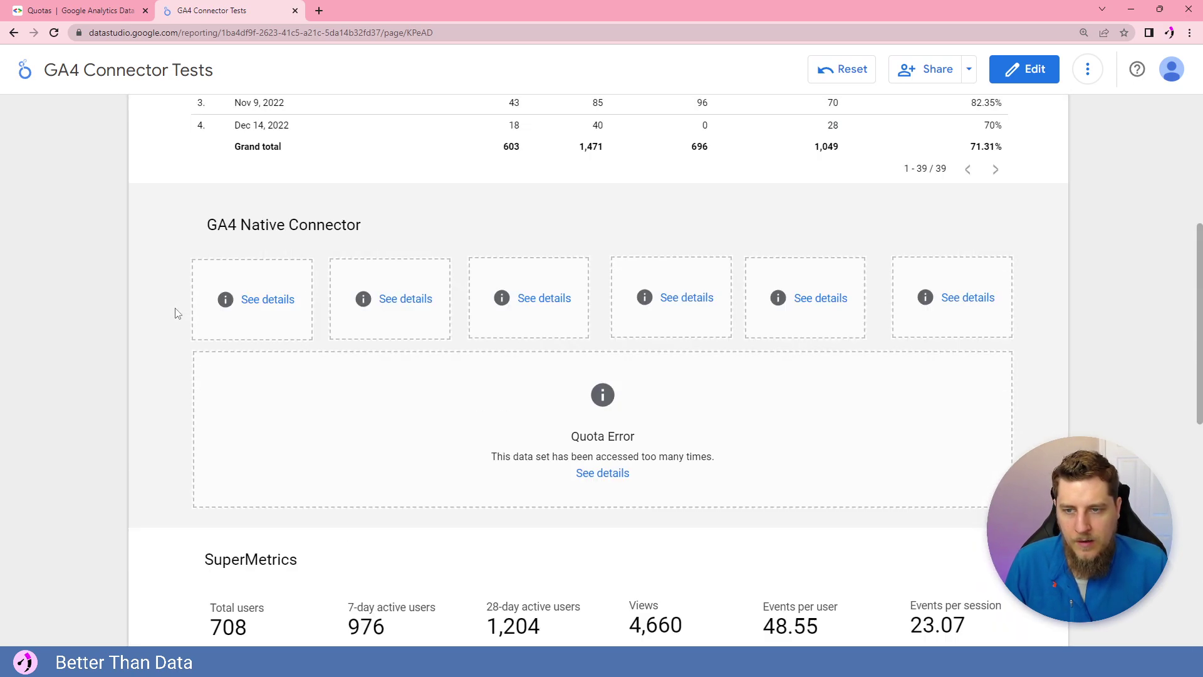
pyautogui.click(842, 156)
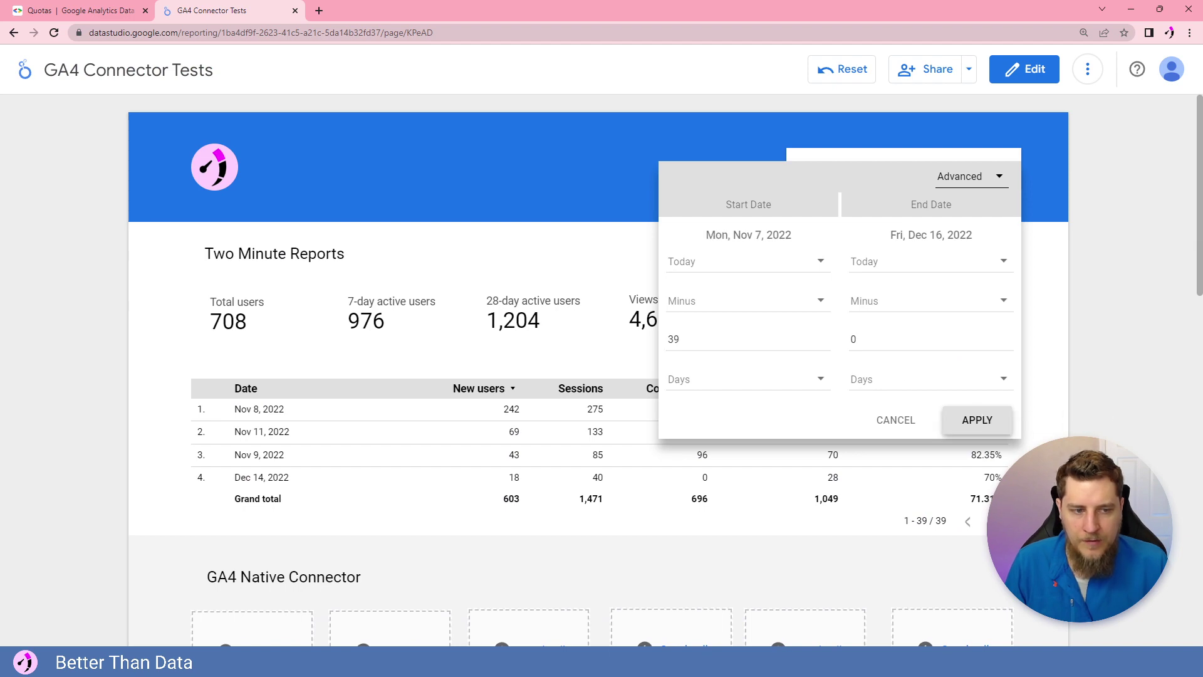
pyautogui.click(977, 420)
# Check how far each connector section has loaded for the range starting at today minus 39 days
pyautogui.scroll(-1, 157, 282)
pyautogui.scroll(-14, 157, 283)
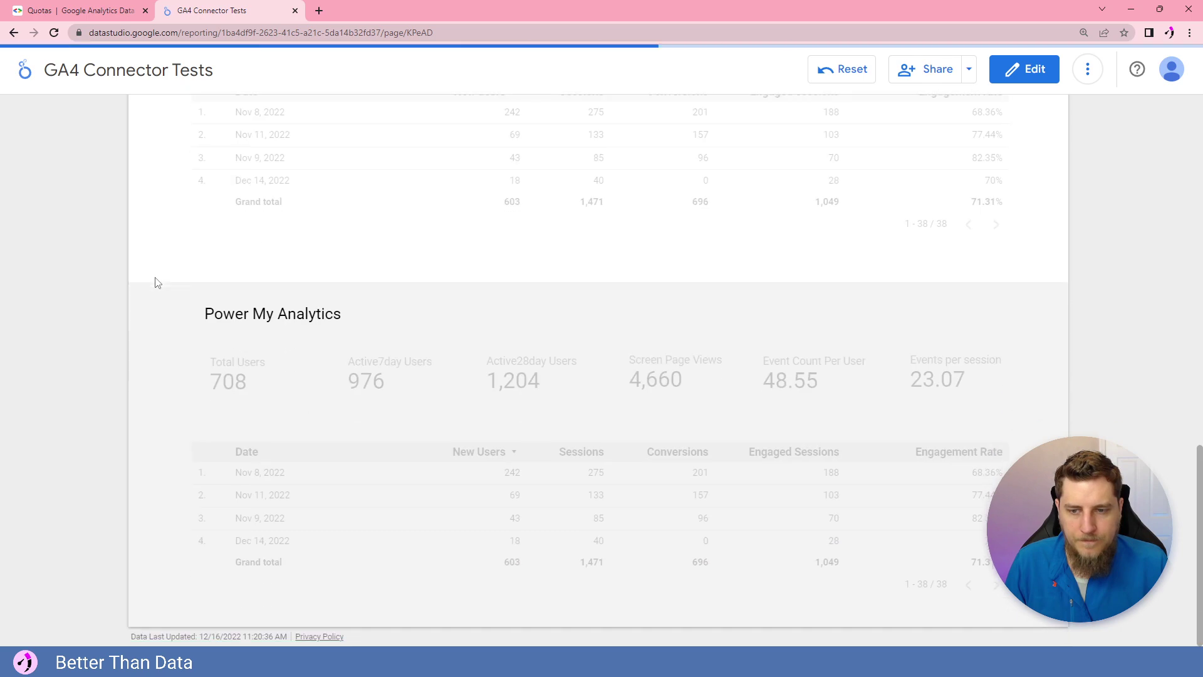
pyautogui.scroll(15, 157, 282)
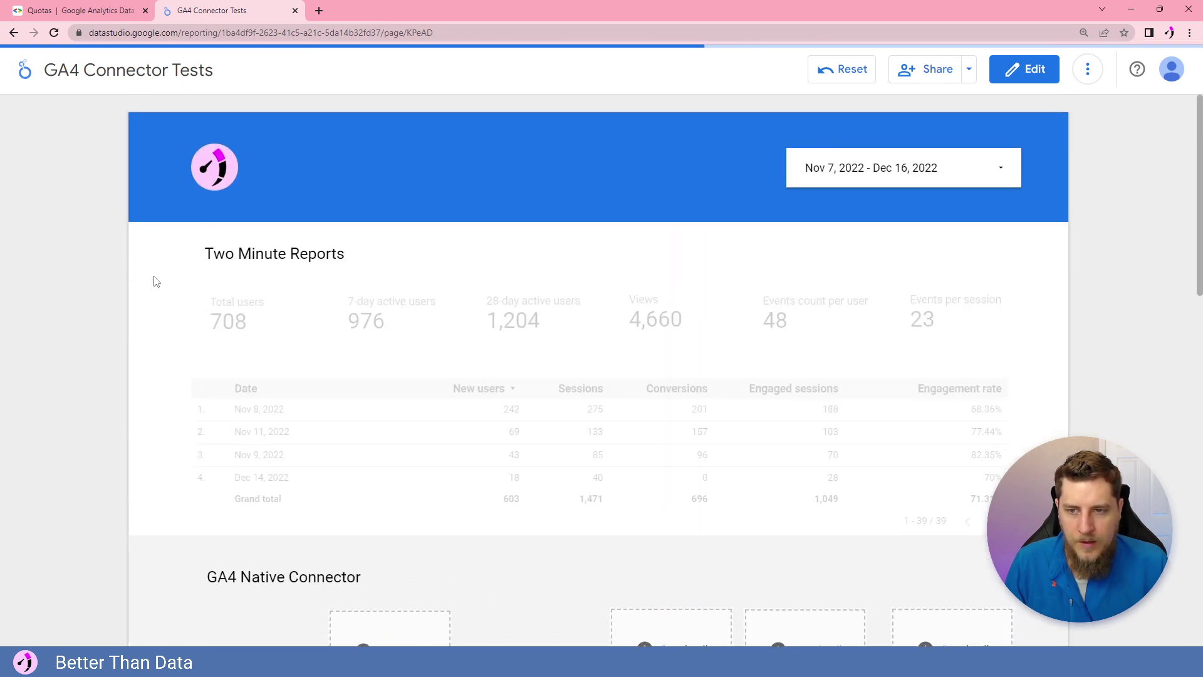
pyautogui.scroll(-3, 157, 282)
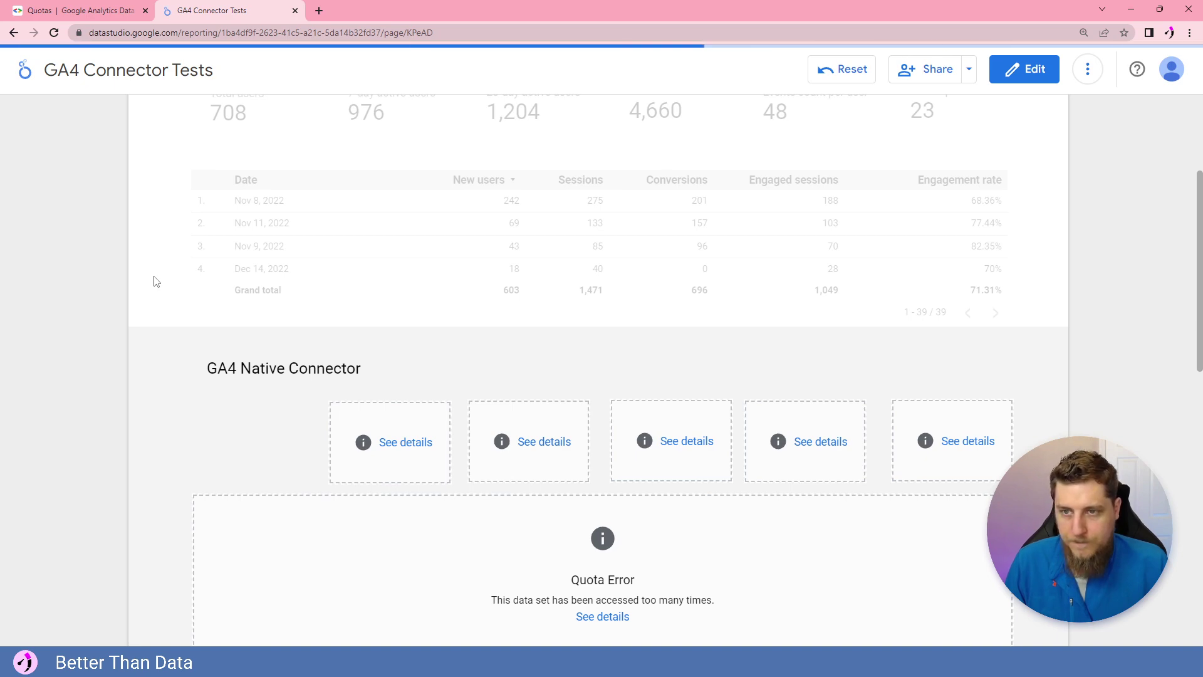
pyautogui.scroll(-9, 155, 279)
pyautogui.scroll(10, 157, 352)
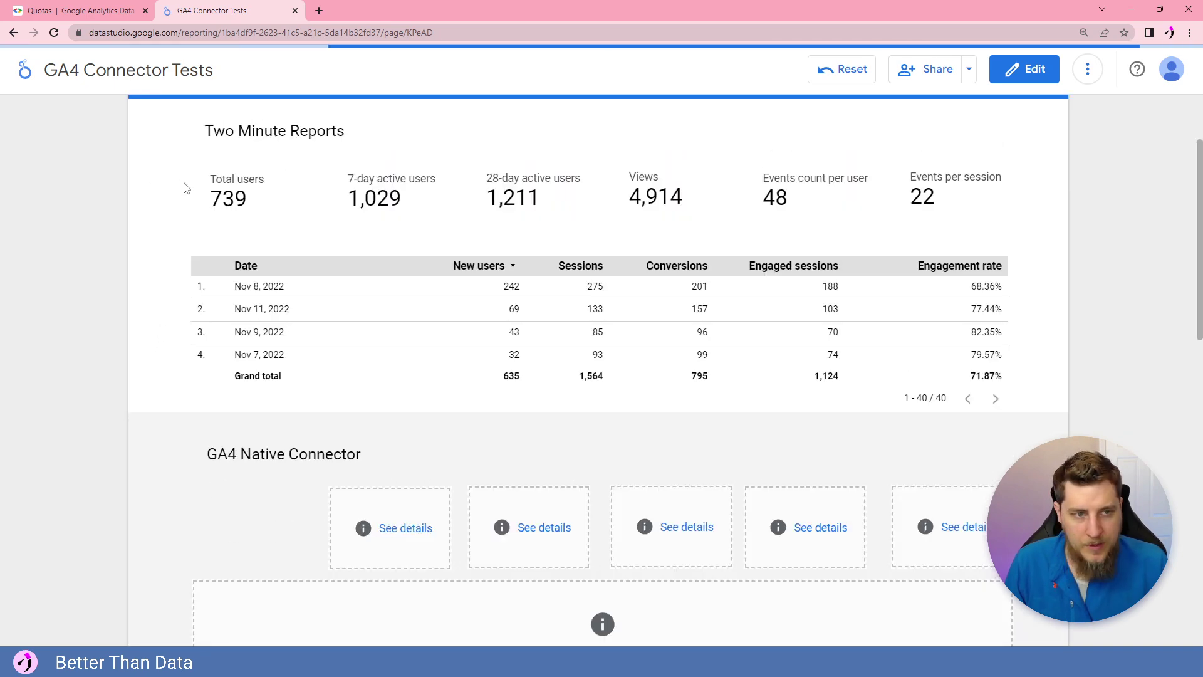
# Review the 39-day Power My Analytics figures, the native connector's status and the SuperMetrics refresh
pyautogui.scroll(-12, 183, 188)
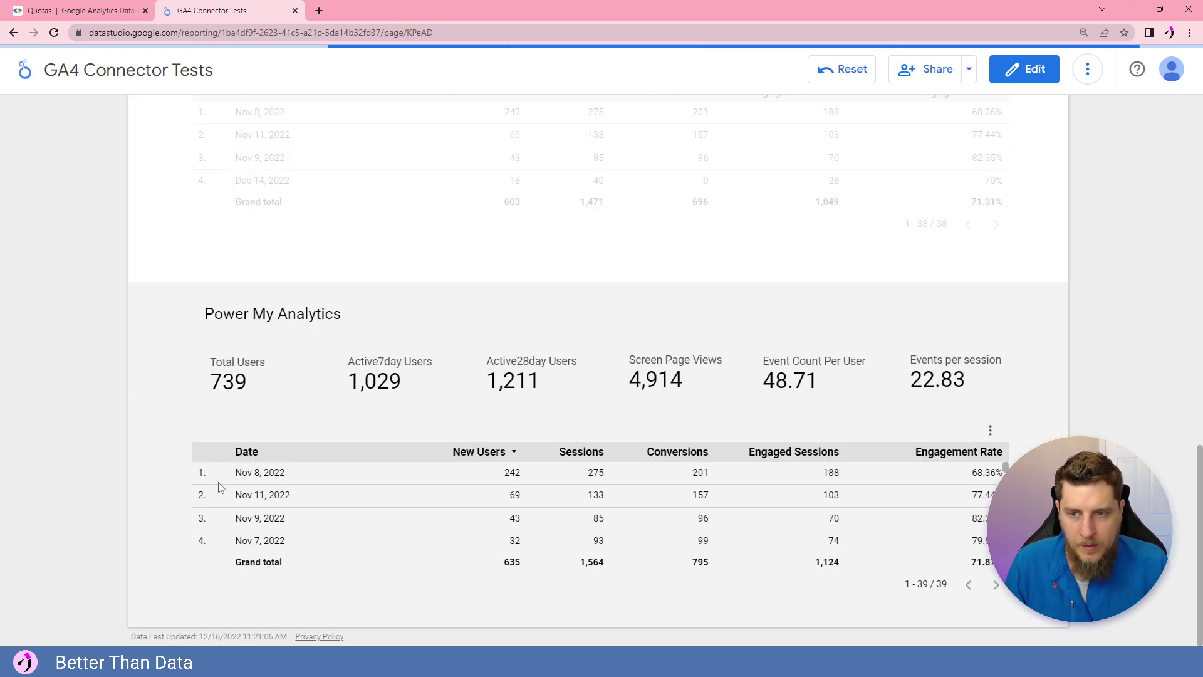
pyautogui.scroll(12, 166, 432)
pyautogui.scroll(-5, 162, 376)
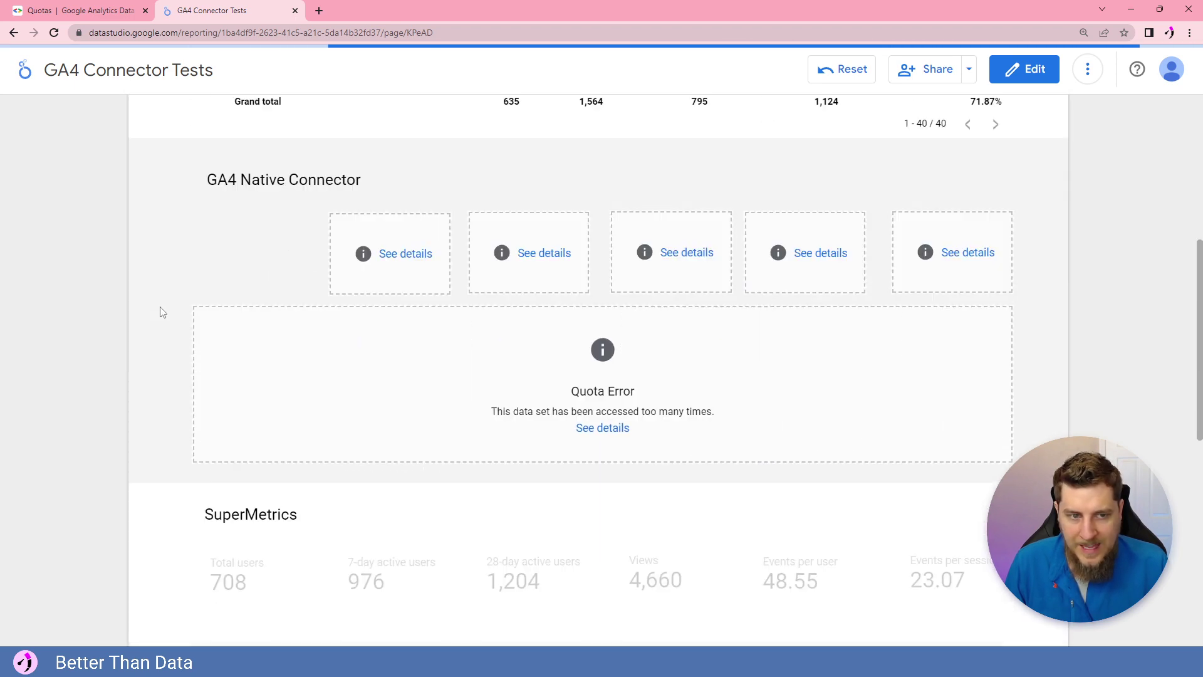
pyautogui.scroll(-10, 162, 312)
pyautogui.scroll(6, 161, 312)
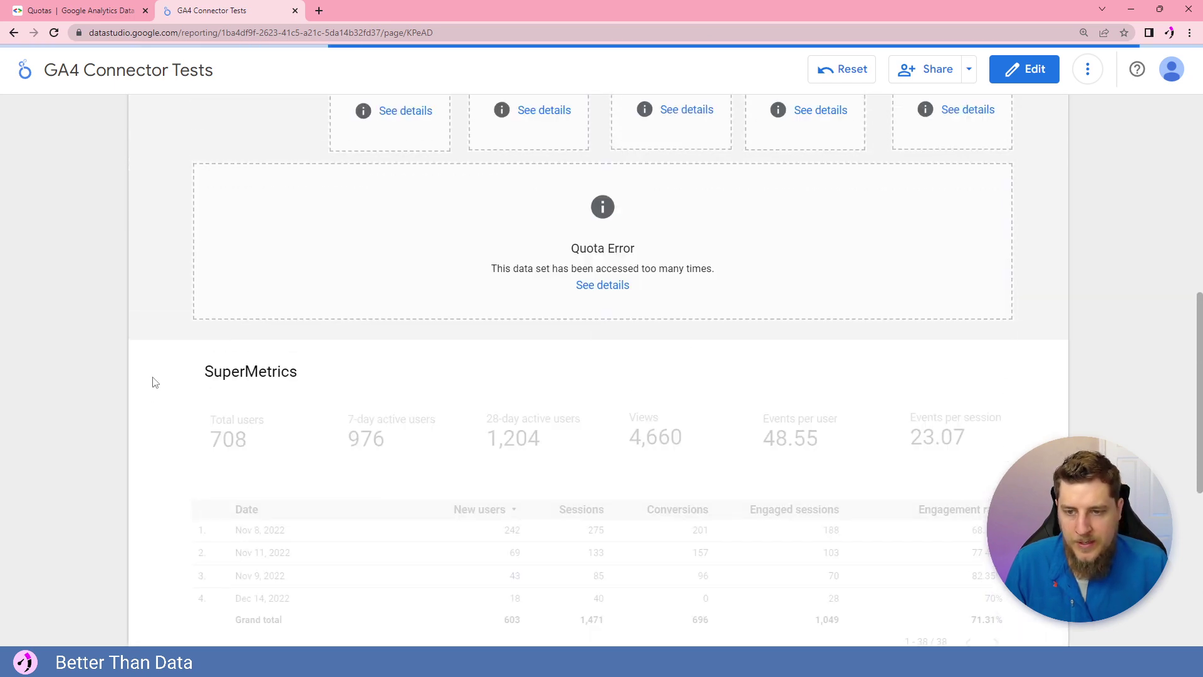
pyautogui.scroll(-3, 165, 339)
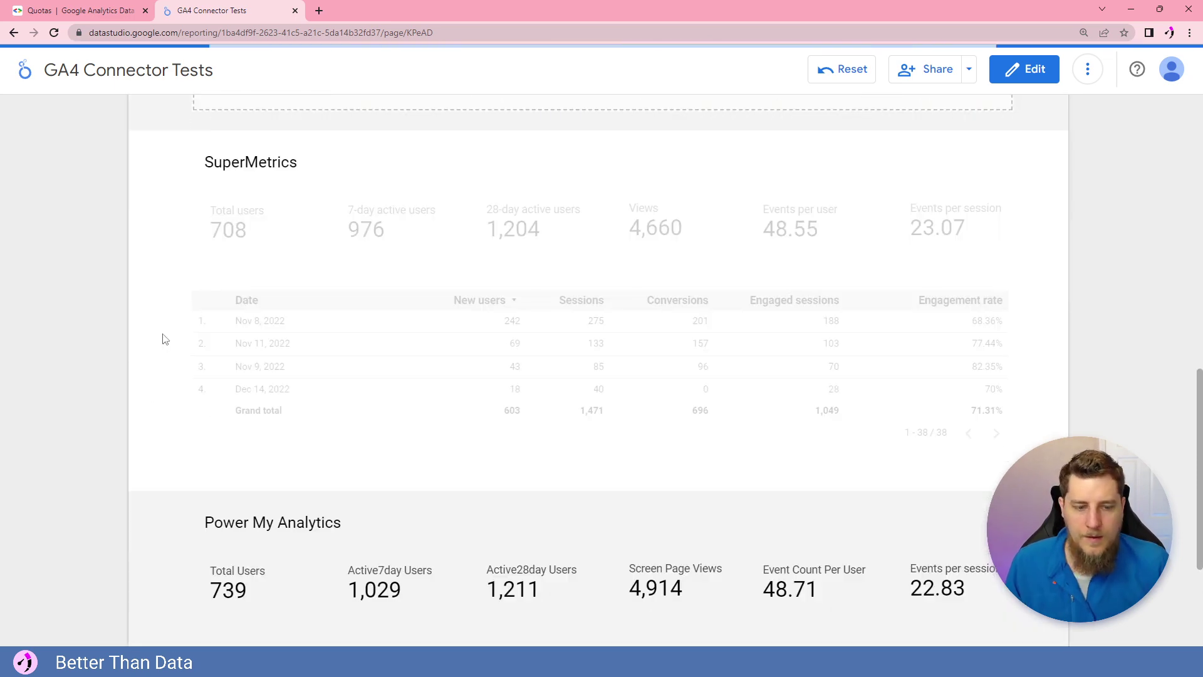
# Compare the 39-day scorecards, date tables and grand totals across all four connector sections
pyautogui.scroll(10, 188, 432)
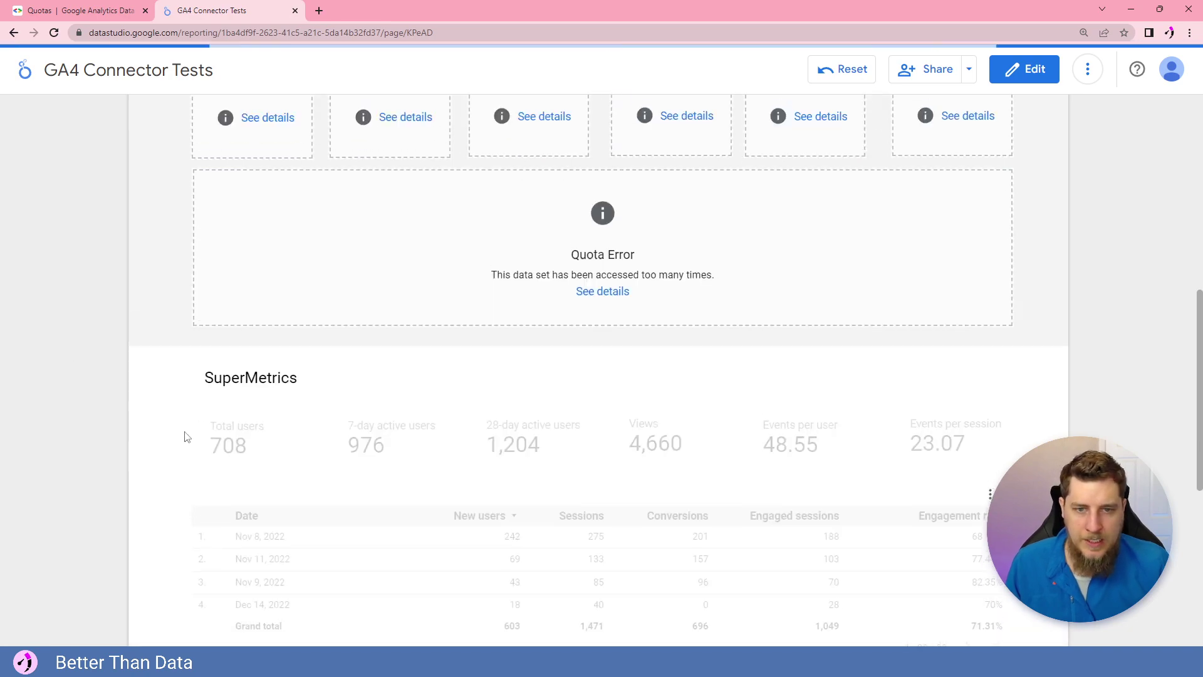
pyautogui.scroll(-13, 167, 351)
pyautogui.scroll(13, 166, 353)
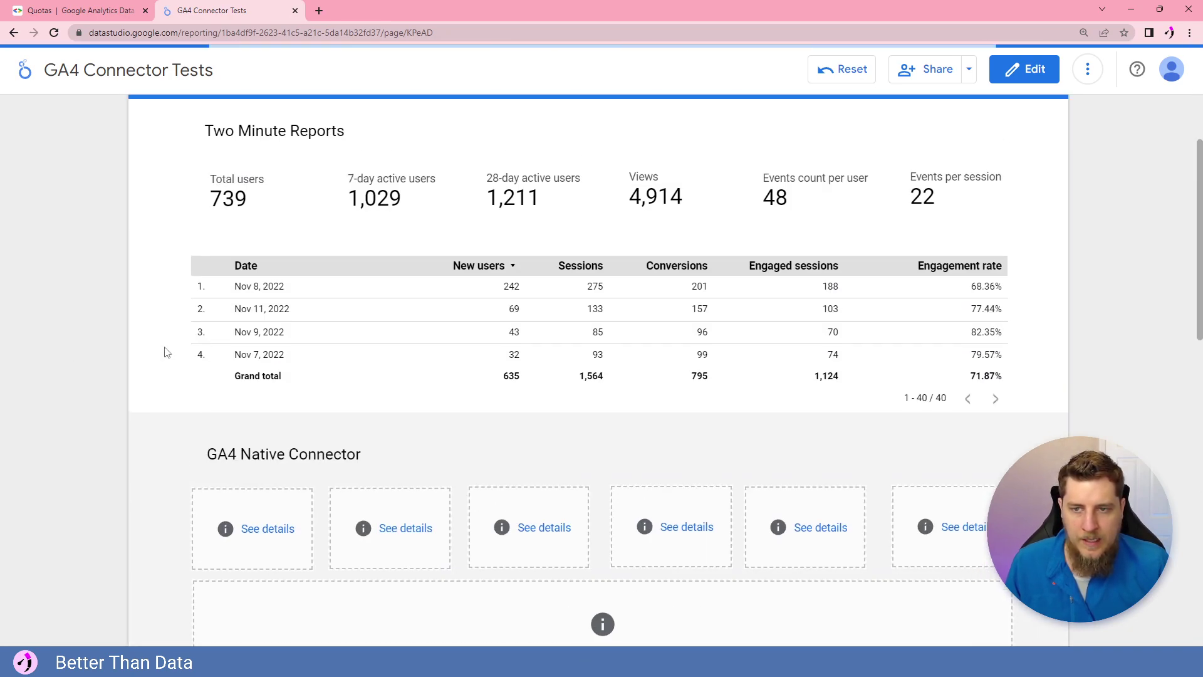
pyautogui.scroll(-13, 167, 352)
pyautogui.scroll(3, 167, 354)
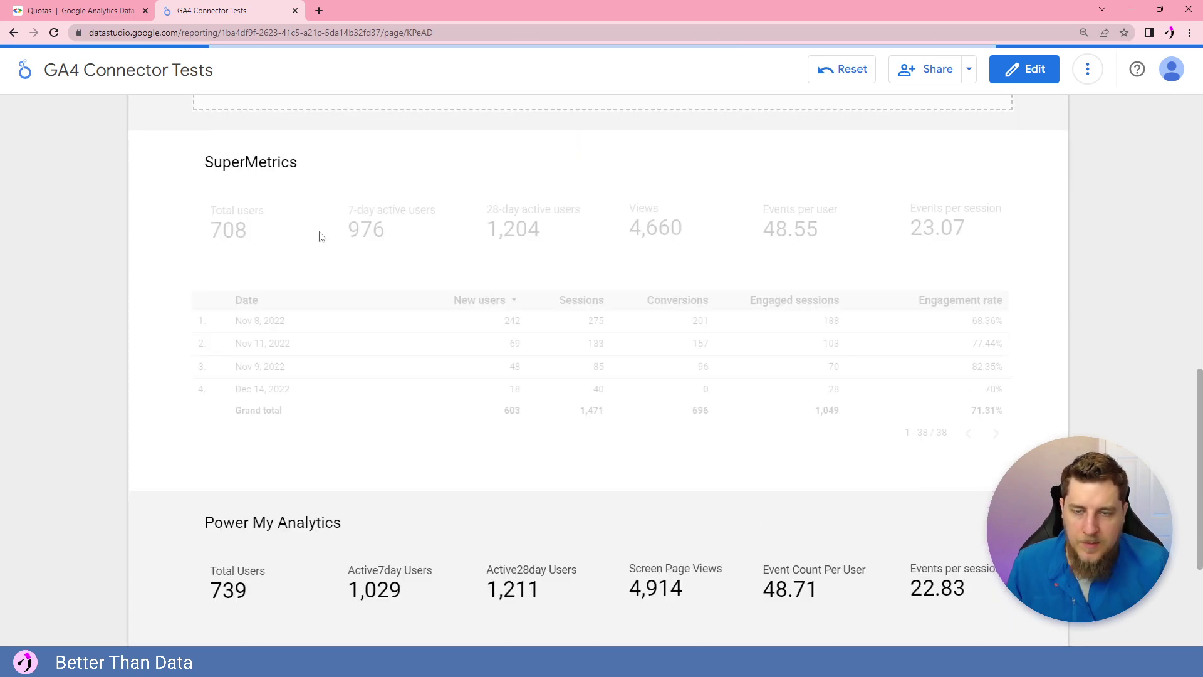
pyautogui.scroll(-3, 284, 315)
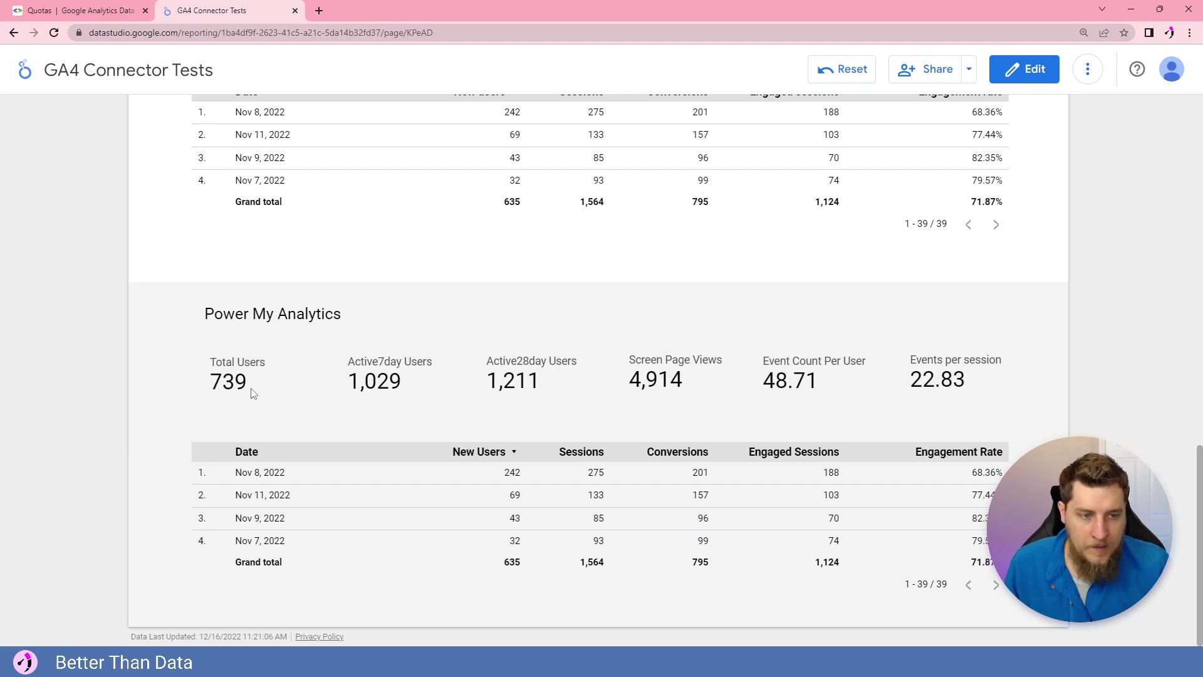
pyautogui.scroll(13, 253, 393)
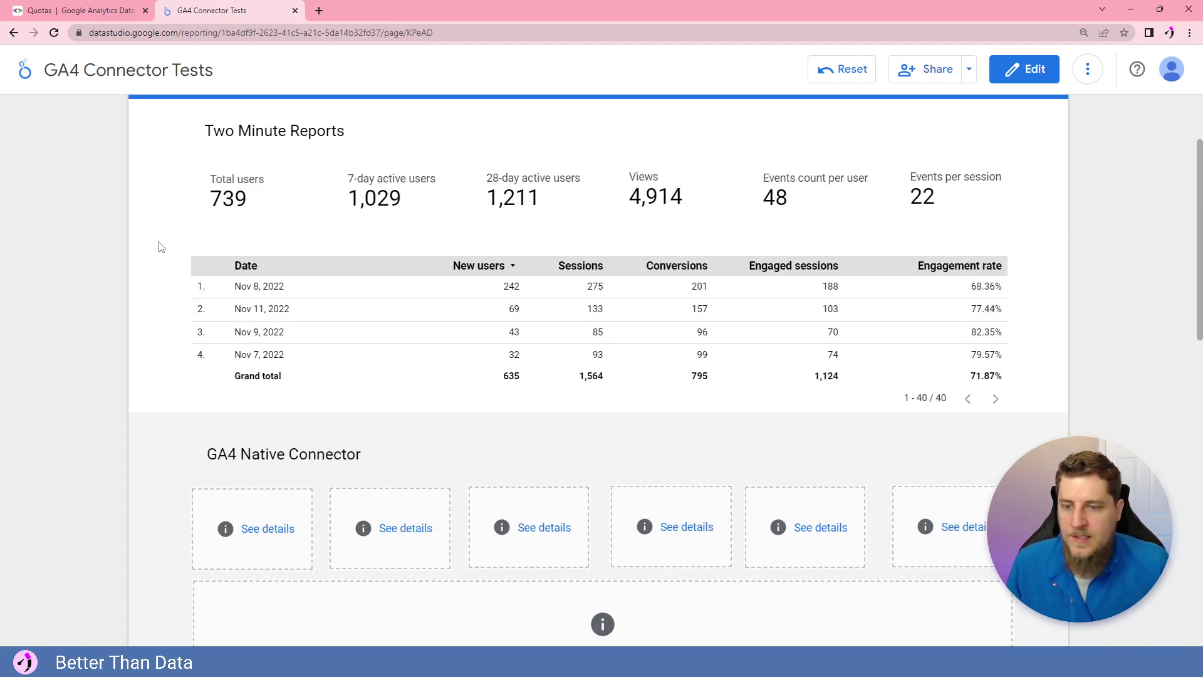
# Set the Advanced date range to start at today minus 40 days and apply it
pyautogui.scroll(2, 883, 110)
pyautogui.click(908, 167)
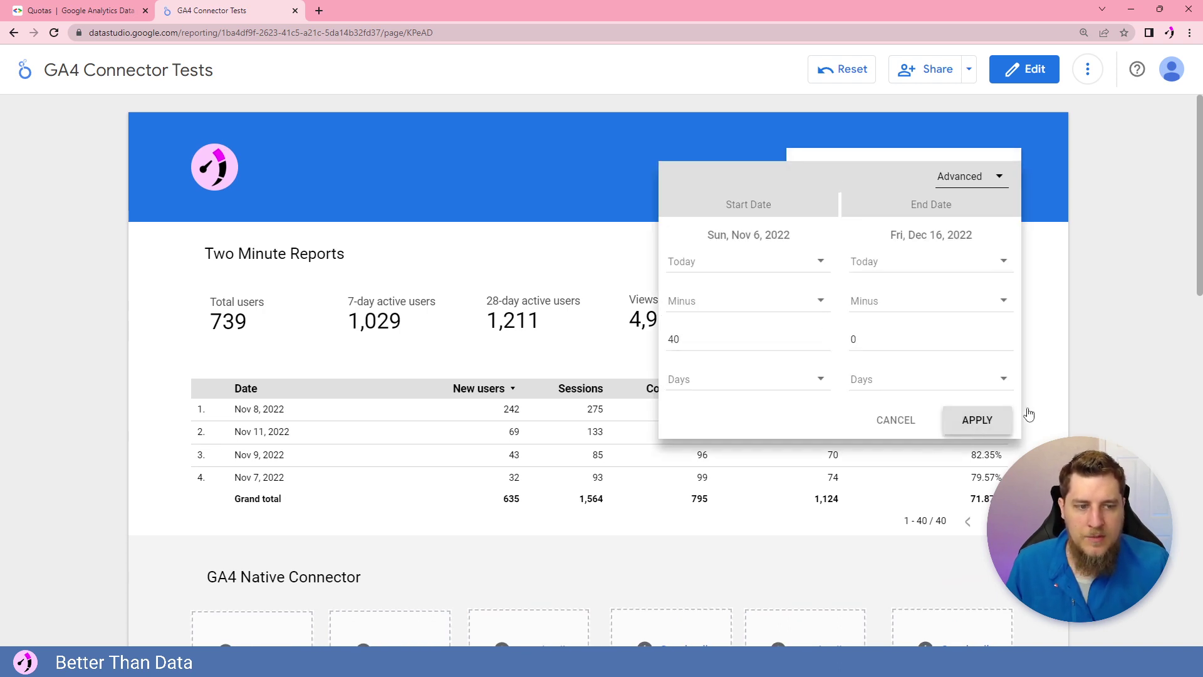
pyautogui.click(977, 420)
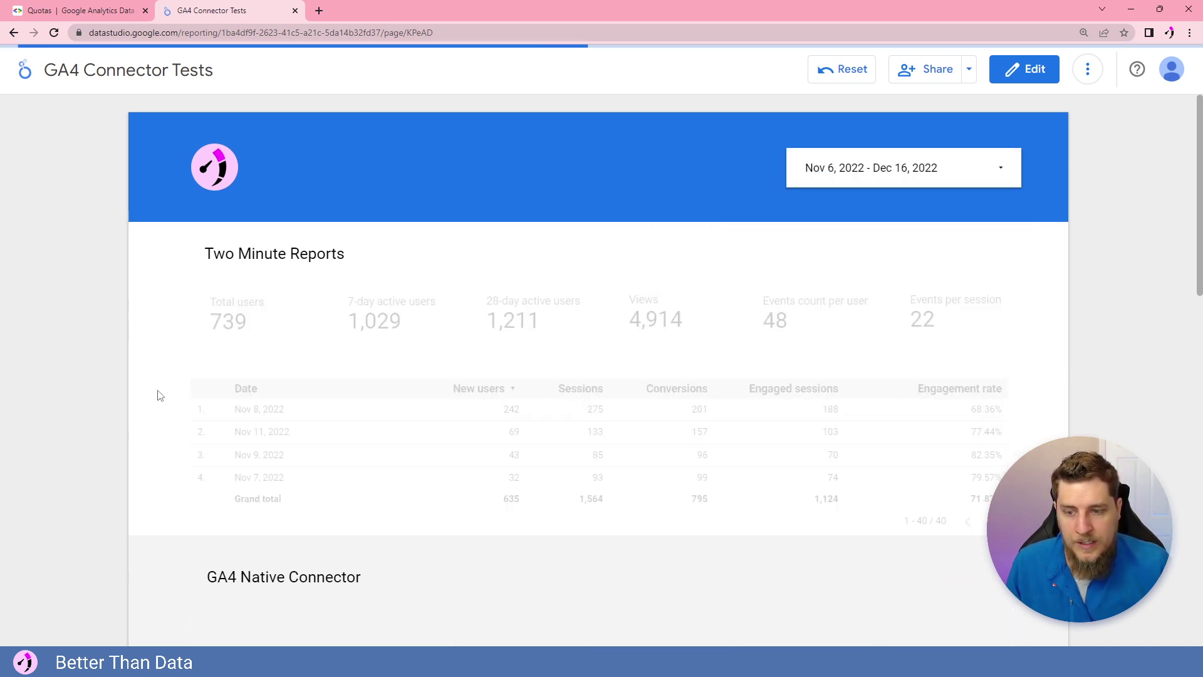
# Check which connector sections have loaded for the range starting at today minus 40 days
pyautogui.scroll(-3, 157, 391)
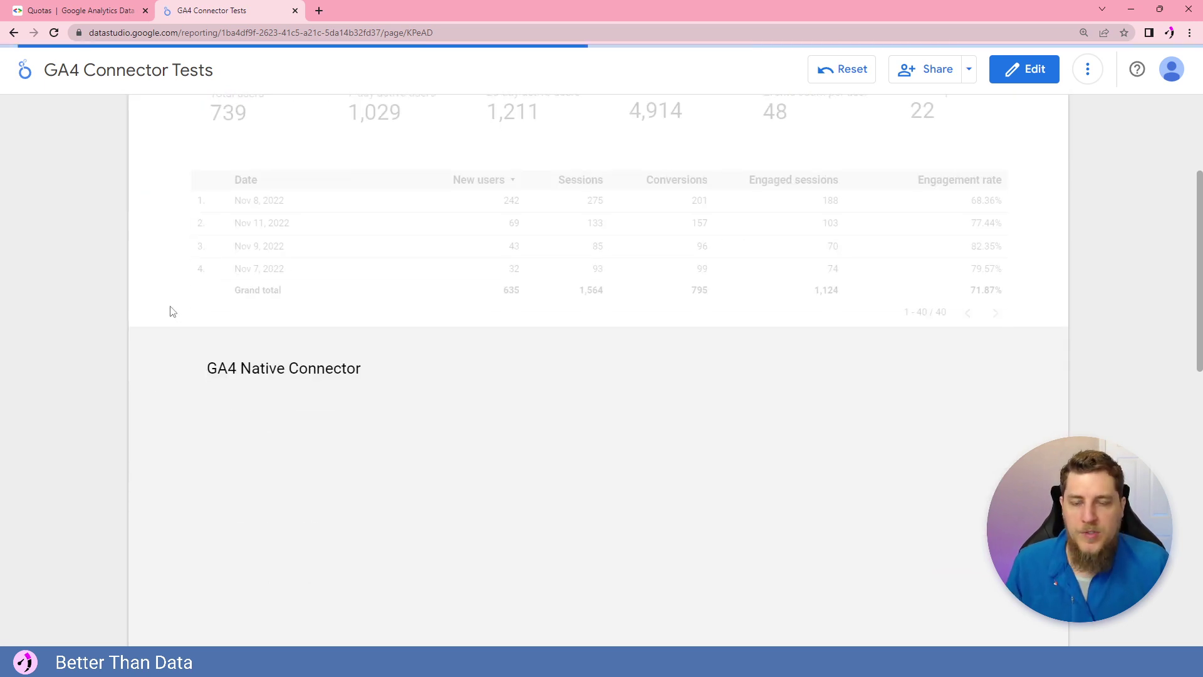
pyautogui.scroll(-3, 165, 263)
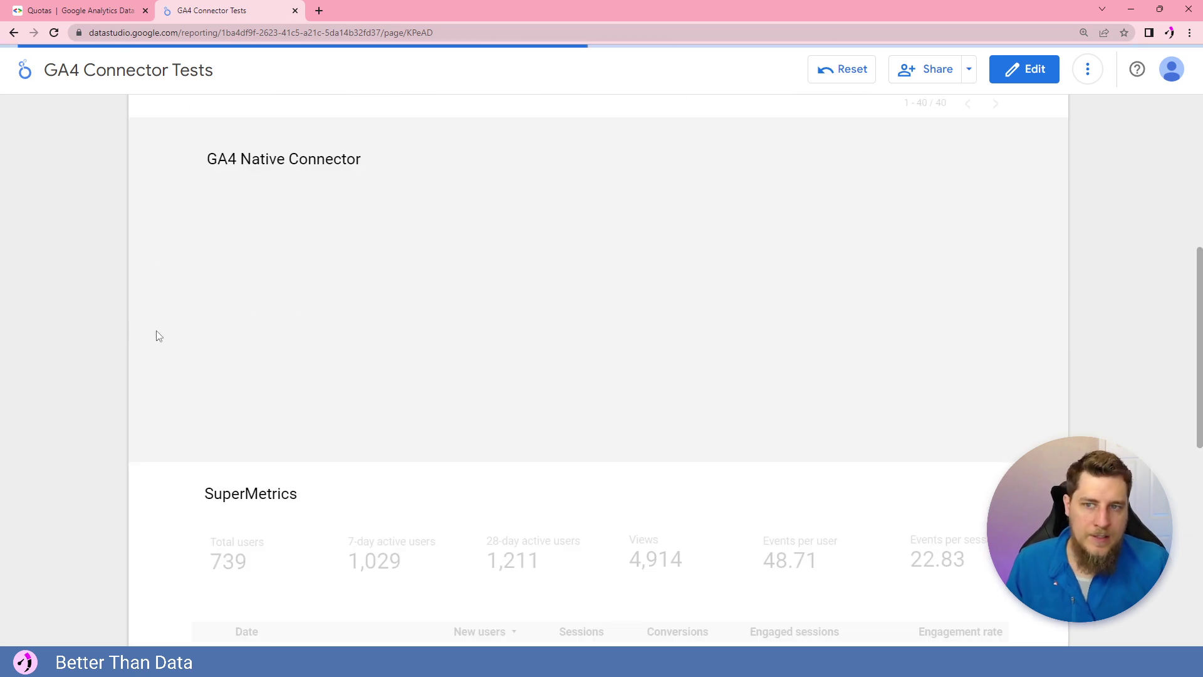
pyautogui.scroll(6, 165, 420)
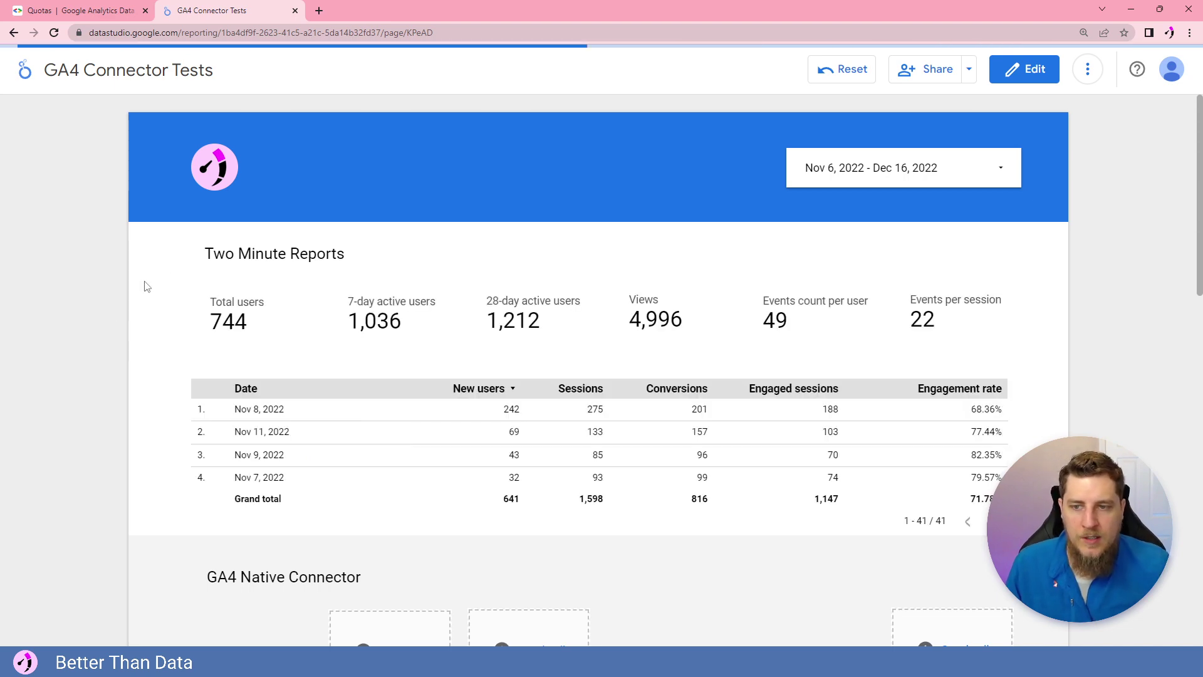
pyautogui.scroll(-15, 125, 297)
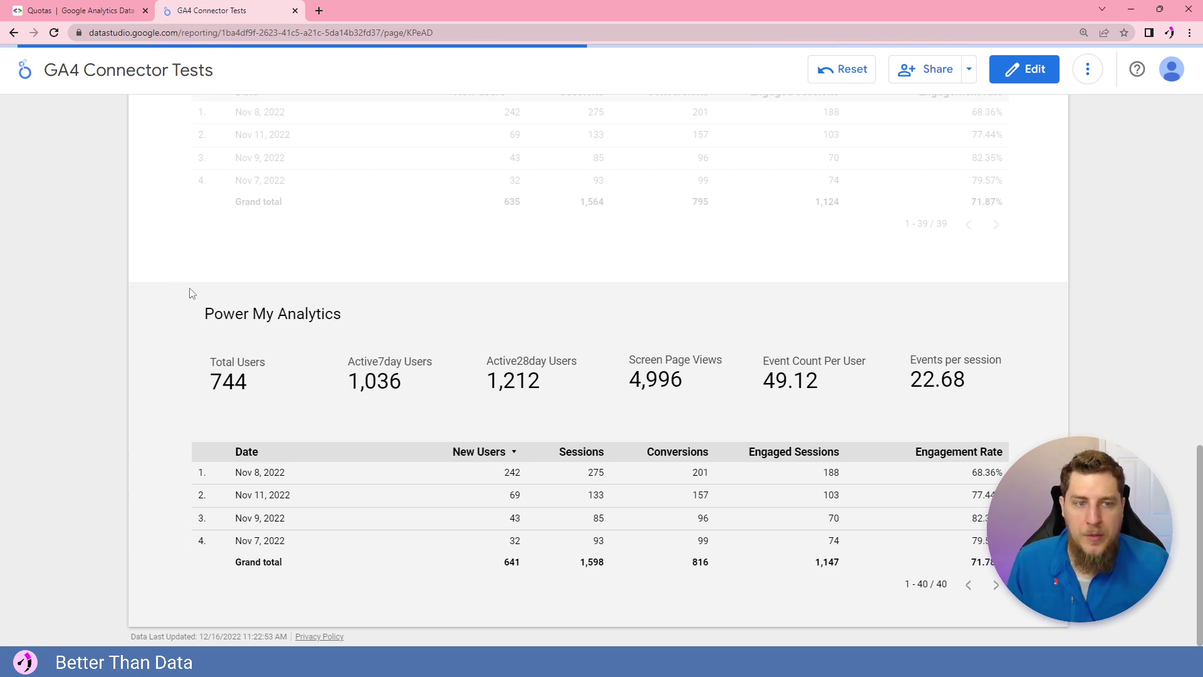
pyautogui.scroll(3, 188, 298)
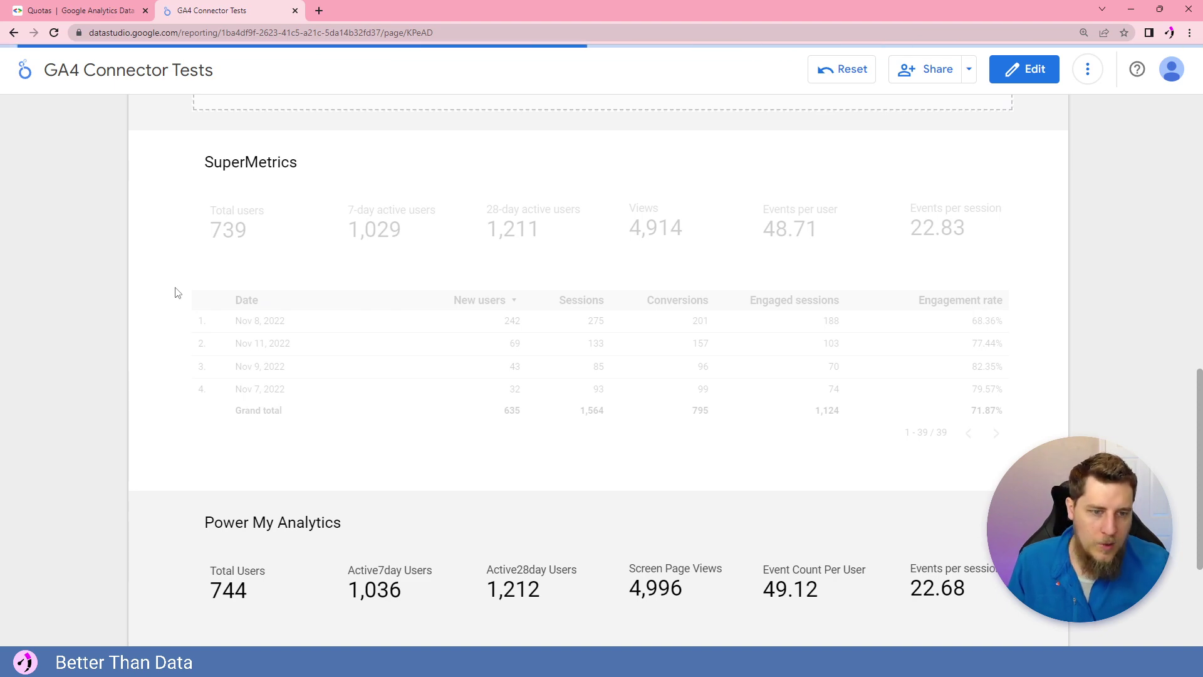
pyautogui.scroll(-3, 176, 292)
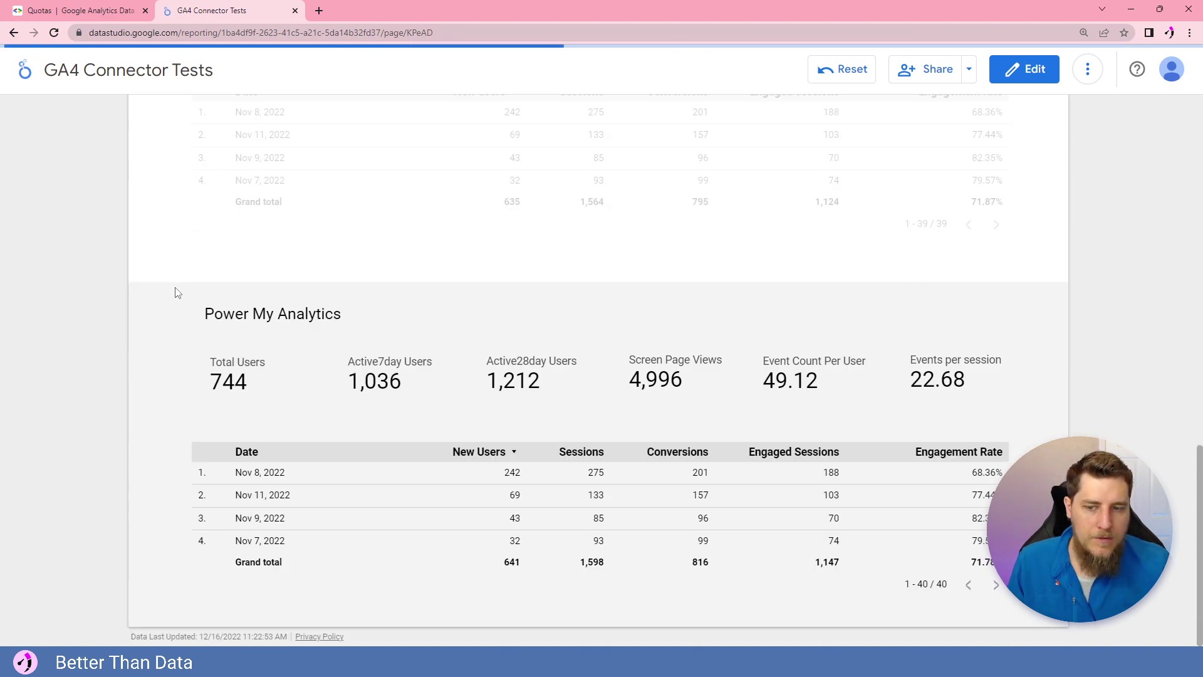
pyautogui.scroll(3, 178, 355)
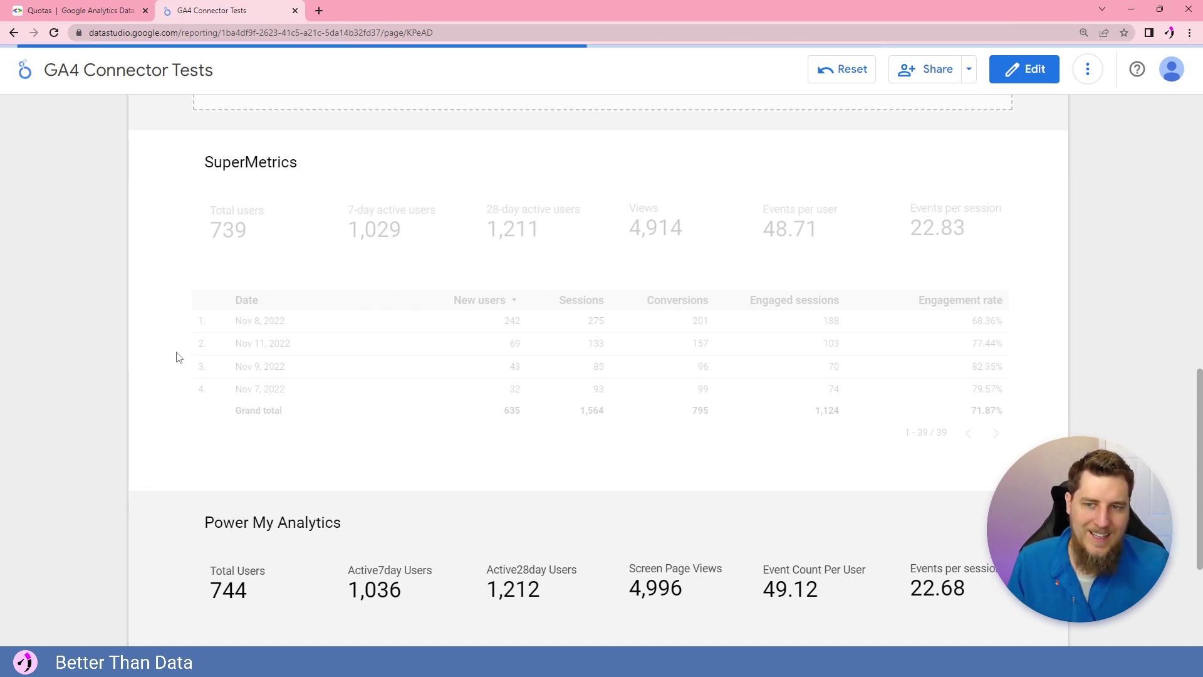
# Compare the 40-day Two Minute Reports and Power My Analytics figures with the native connector and SuperMetrics sections
pyautogui.scroll(3, 176, 357)
pyautogui.scroll(3, 176, 363)
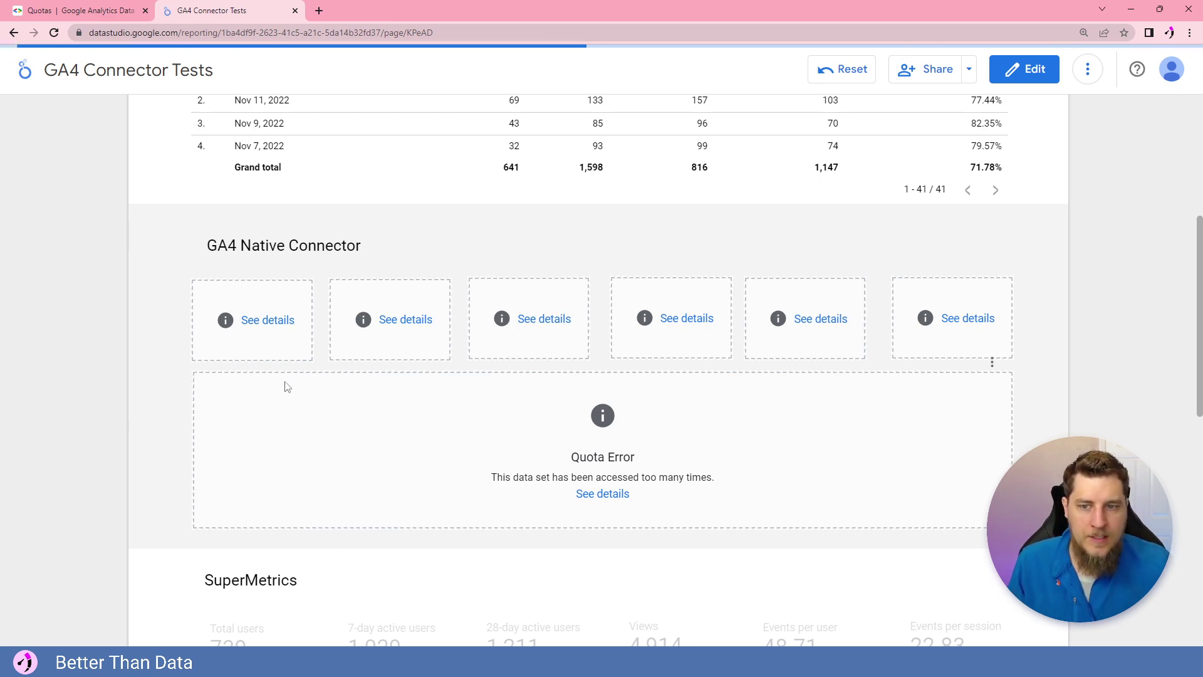
pyautogui.scroll(3, 287, 387)
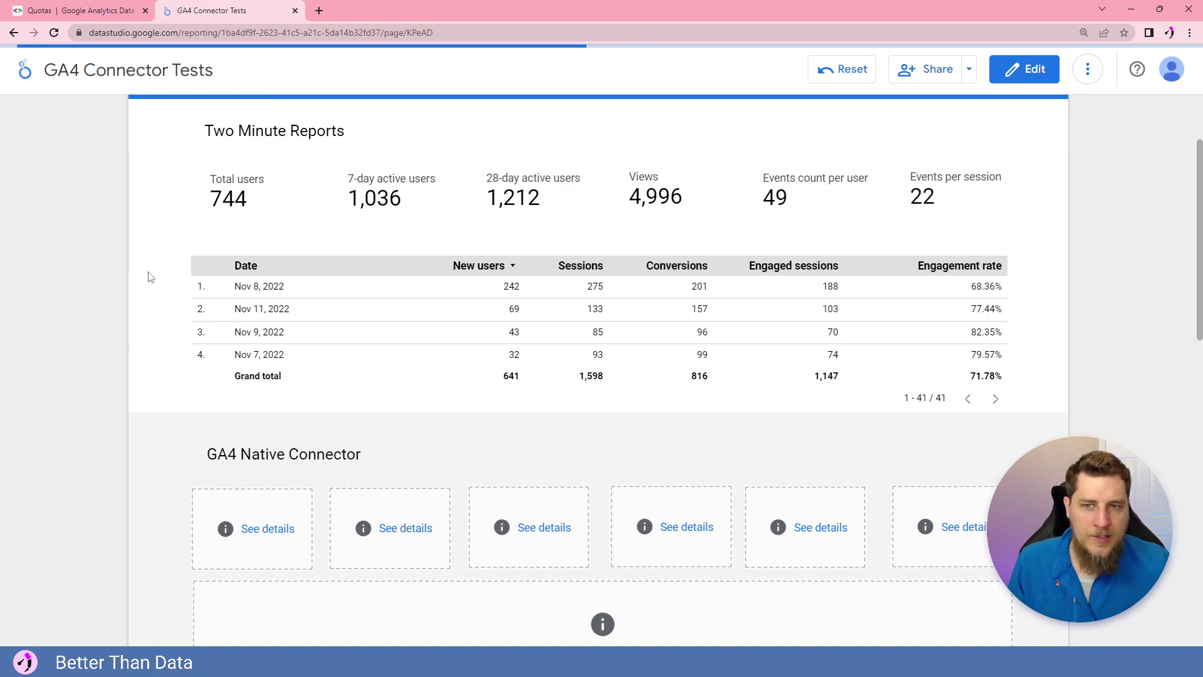
pyautogui.scroll(-9, 149, 275)
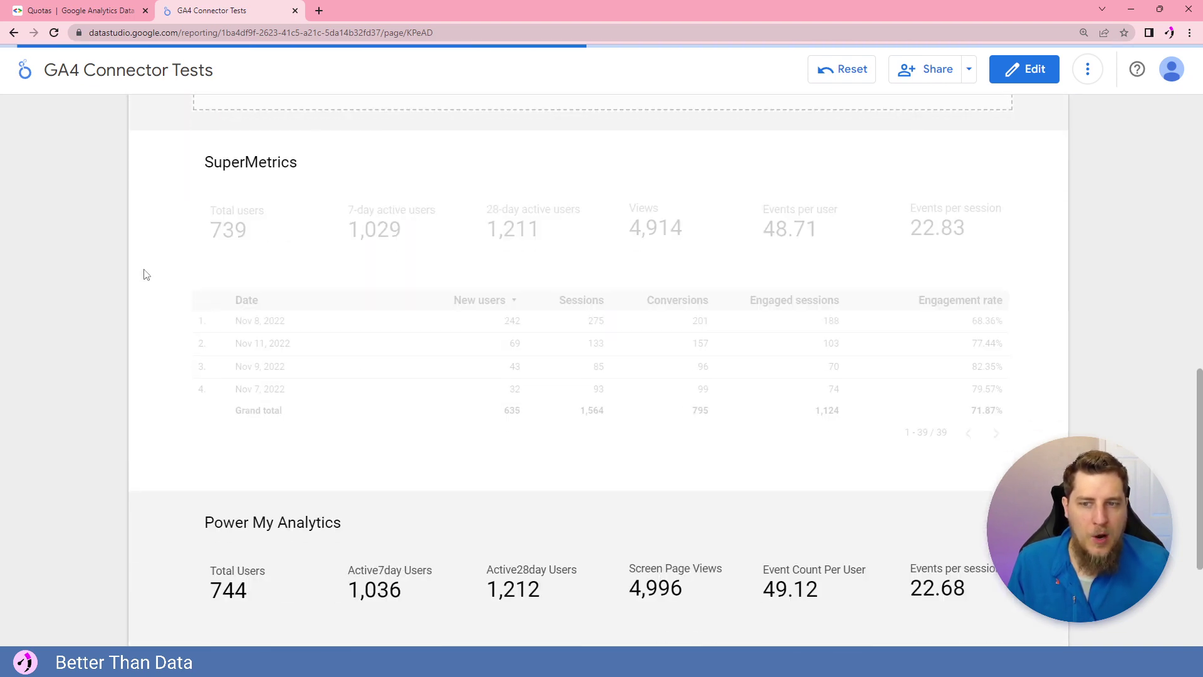
pyautogui.scroll(-3, 150, 261)
pyautogui.scroll(3, 149, 261)
pyautogui.scroll(-3, 149, 261)
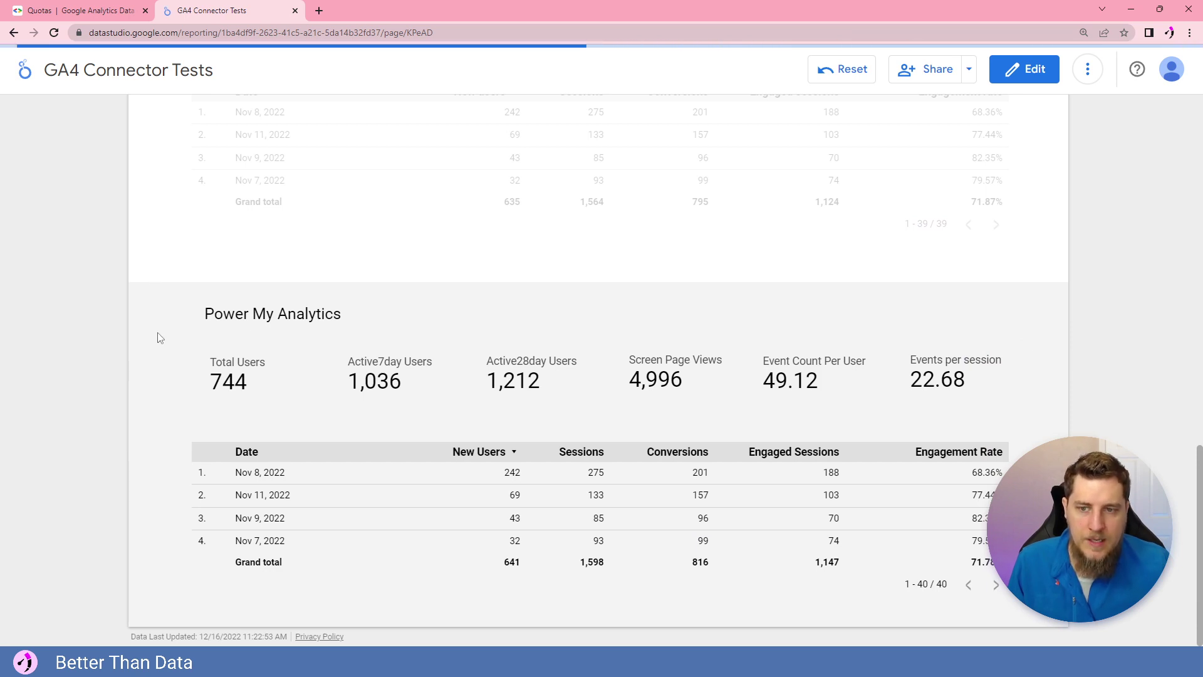
# Review the Two Minute Reports and Power My Analytics scorecards, date tables and grand totals for Nov 6 to Dec 16, 2022
pyautogui.scroll(3, 161, 339)
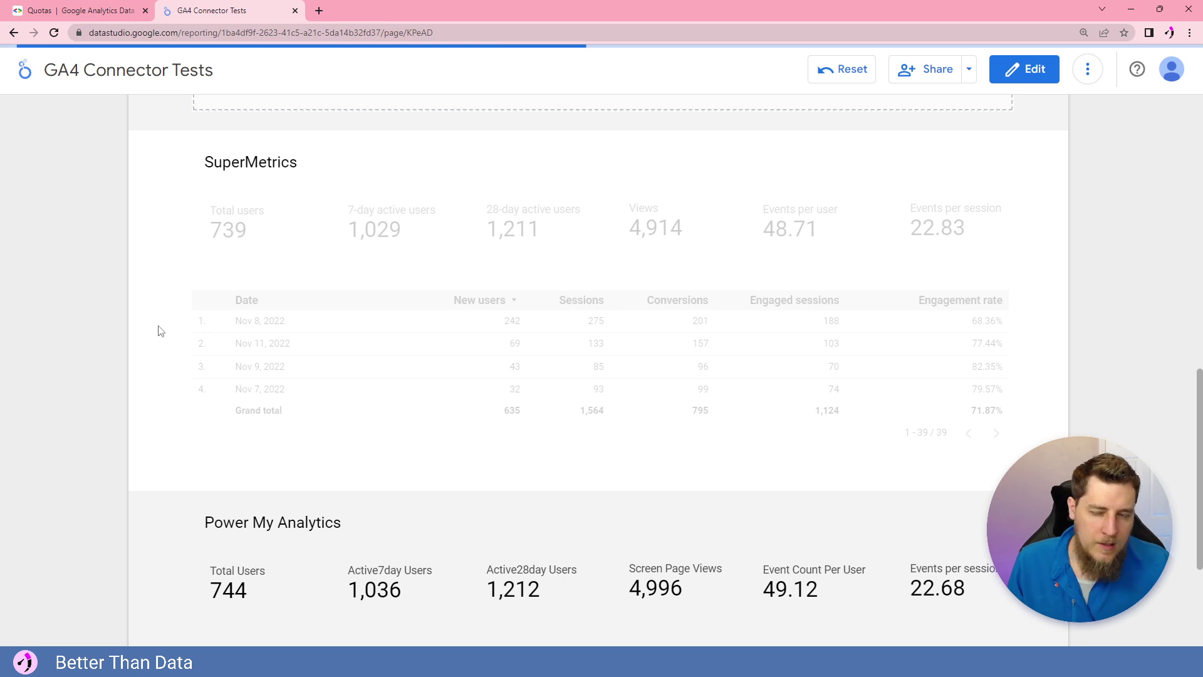
pyautogui.scroll(-3, 161, 331)
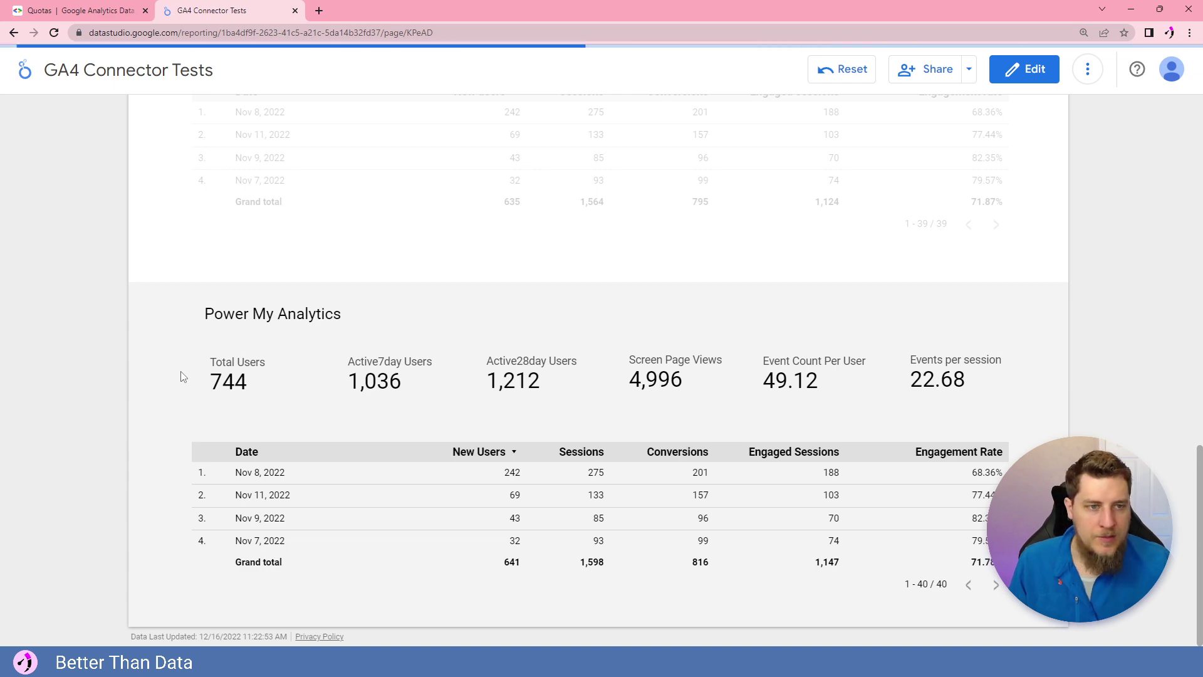
pyautogui.scroll(20, 182, 376)
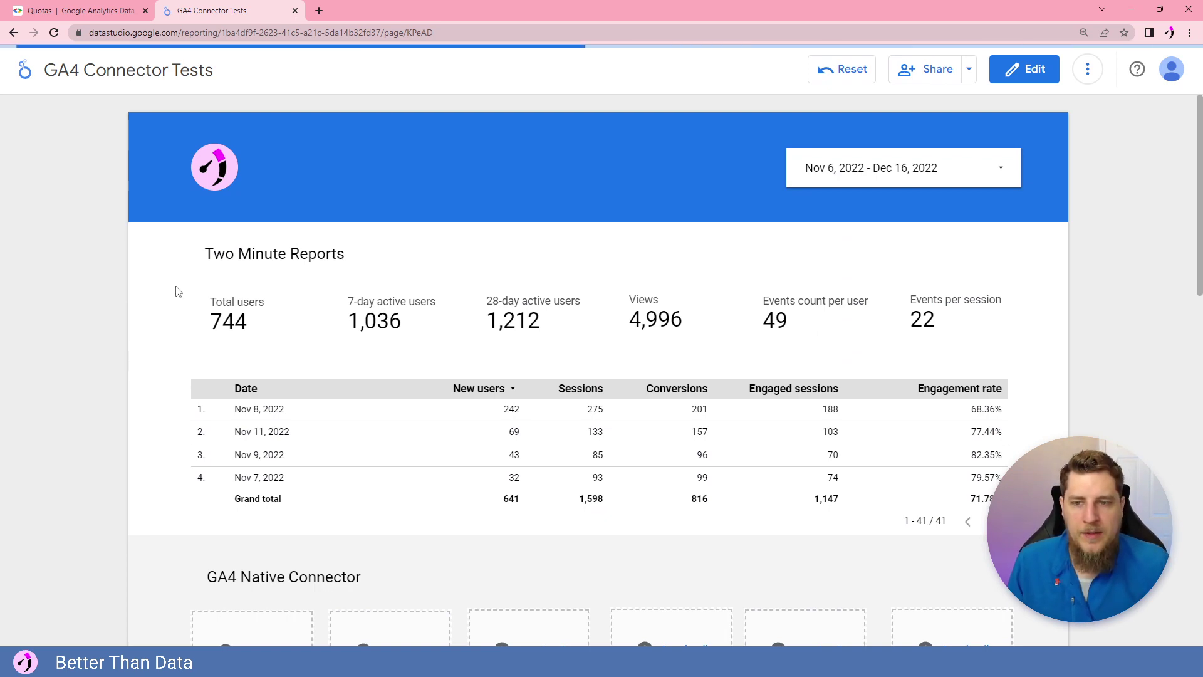
pyautogui.scroll(-3, 175, 269)
pyautogui.scroll(2, 173, 267)
pyautogui.scroll(2, 174, 267)
pyautogui.scroll(-10, 173, 267)
pyautogui.scroll(-5, 174, 267)
pyautogui.scroll(3, 174, 267)
pyautogui.scroll(7, 173, 267)
pyautogui.scroll(3, 173, 267)
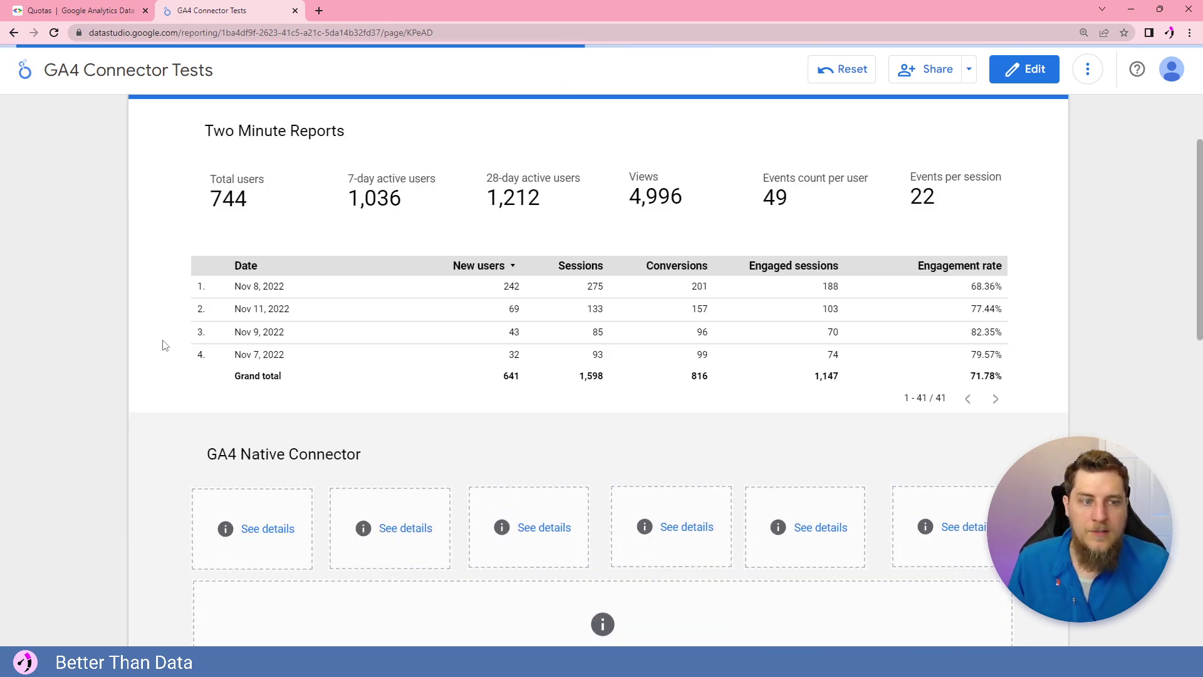
# Check the loading state of the GA4 Native Connector and SuperMetrics sections against the other two connectors for the same date range
pyautogui.scroll(-3, 159, 348)
pyautogui.scroll(-3, 161, 339)
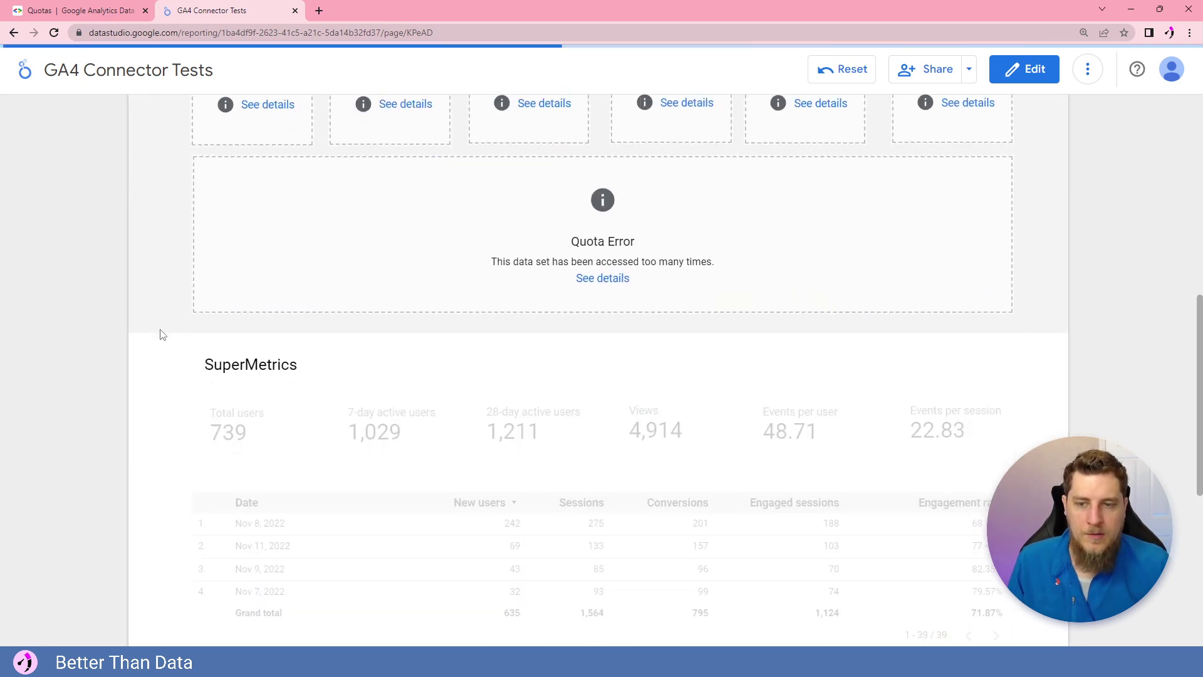
pyautogui.scroll(-3, 161, 335)
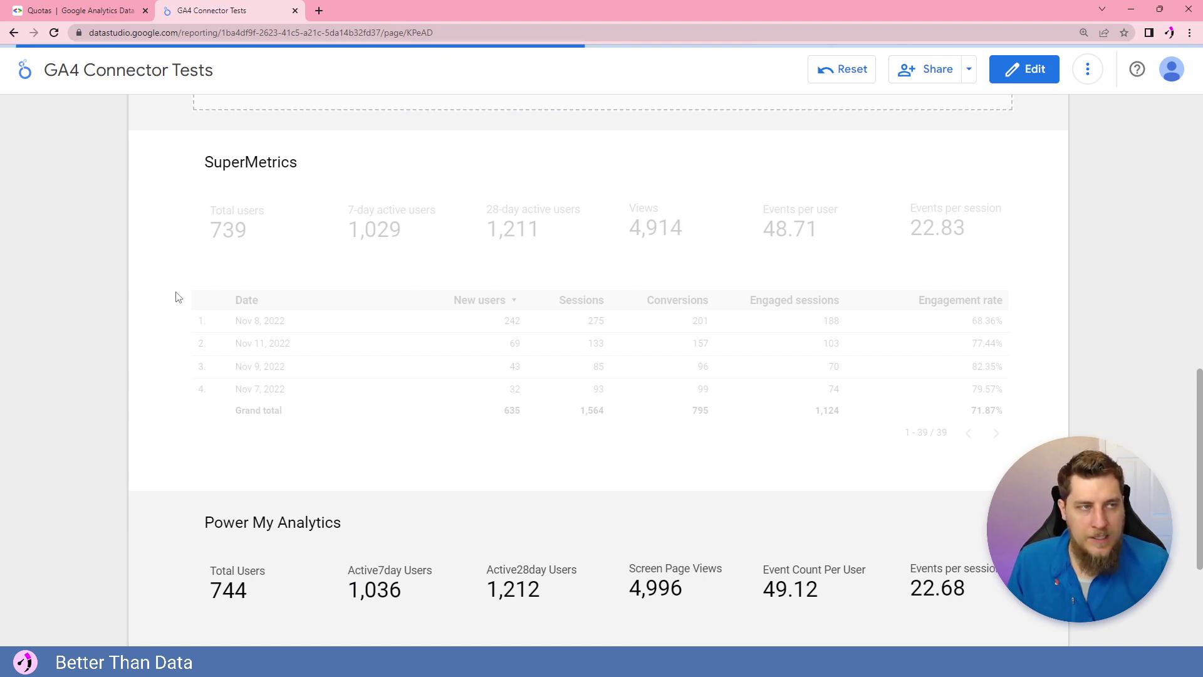
pyautogui.scroll(-3, 168, 310)
pyautogui.scroll(3, 168, 305)
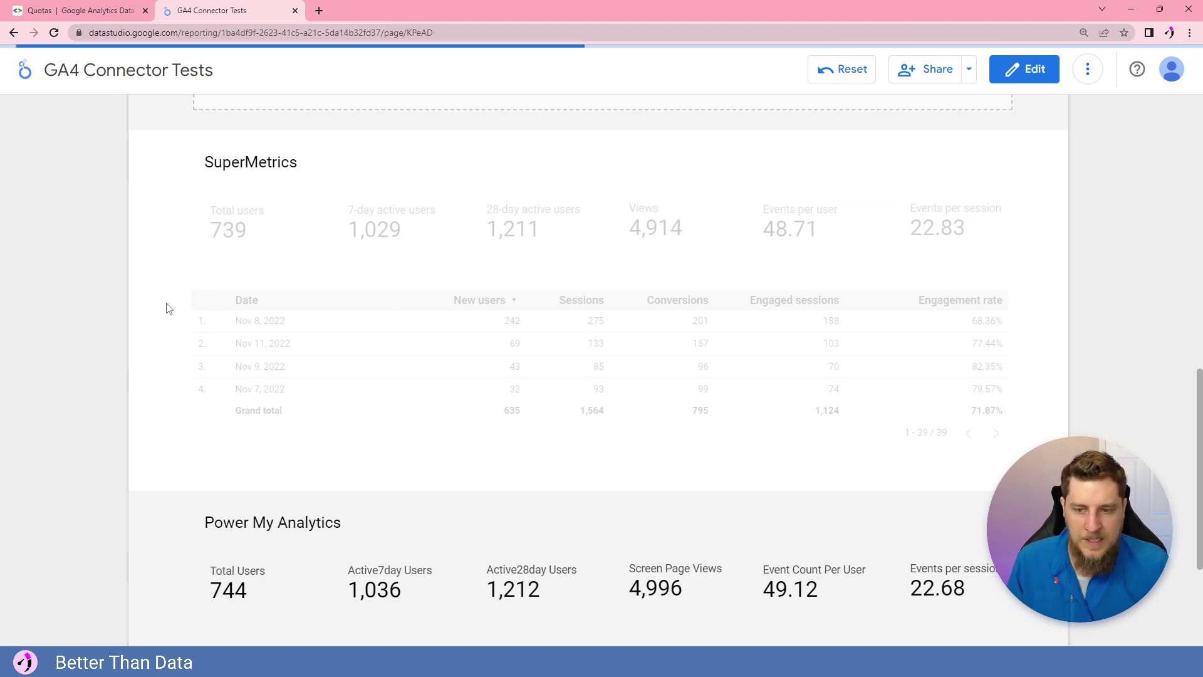
pyautogui.scroll(-3, 168, 308)
pyautogui.scroll(6, 167, 308)
pyautogui.scroll(-3, 168, 308)
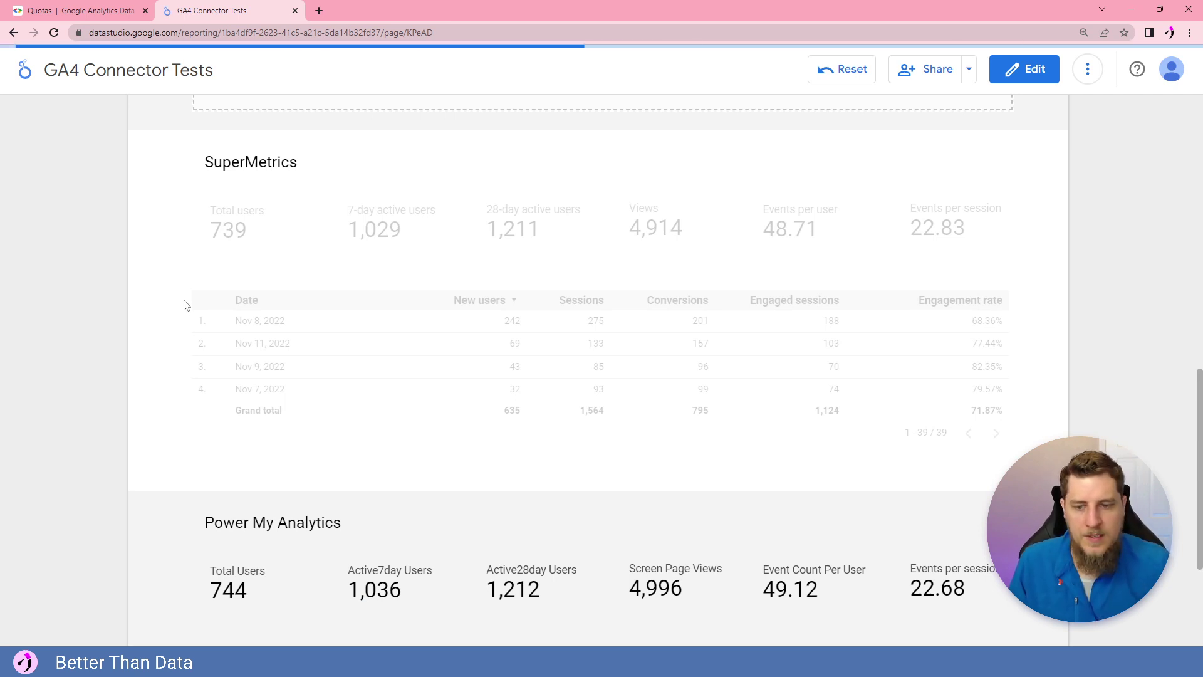
pyautogui.scroll(10, 180, 296)
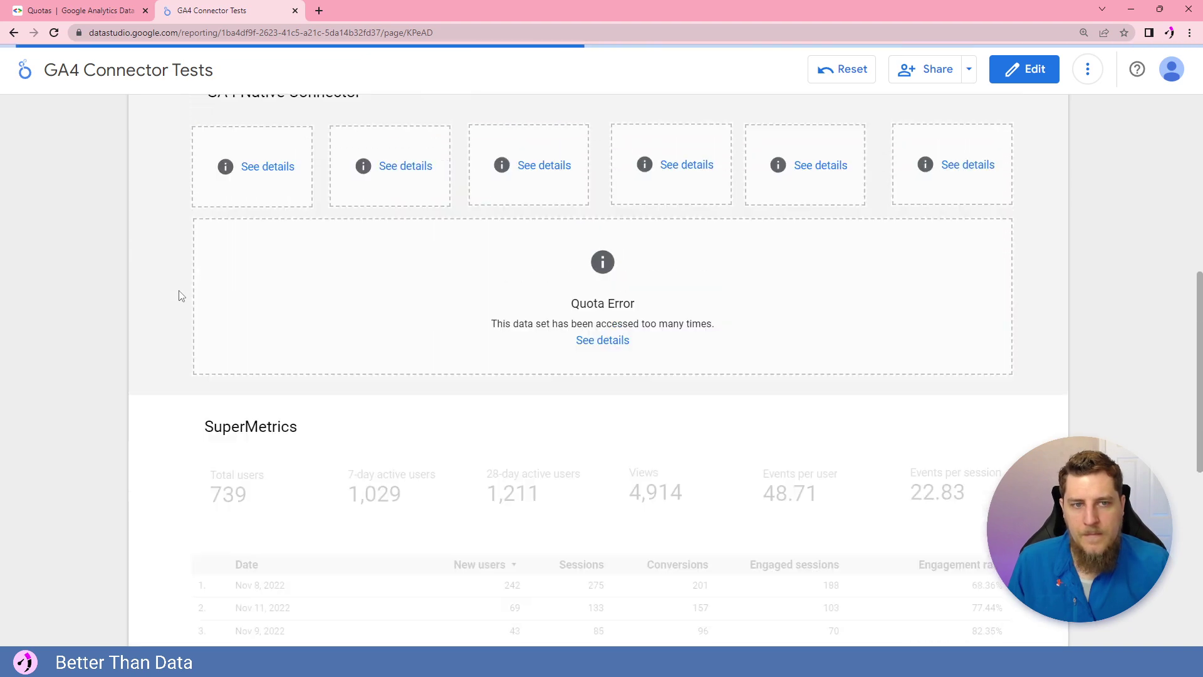
pyautogui.scroll(2, 180, 295)
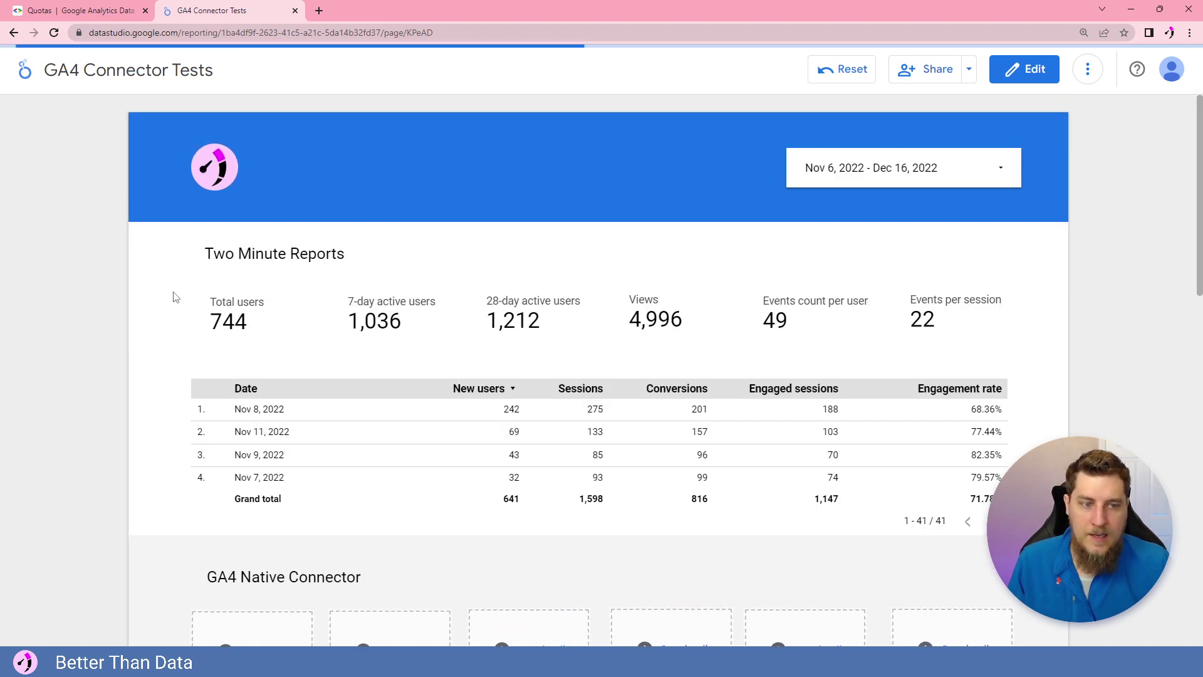